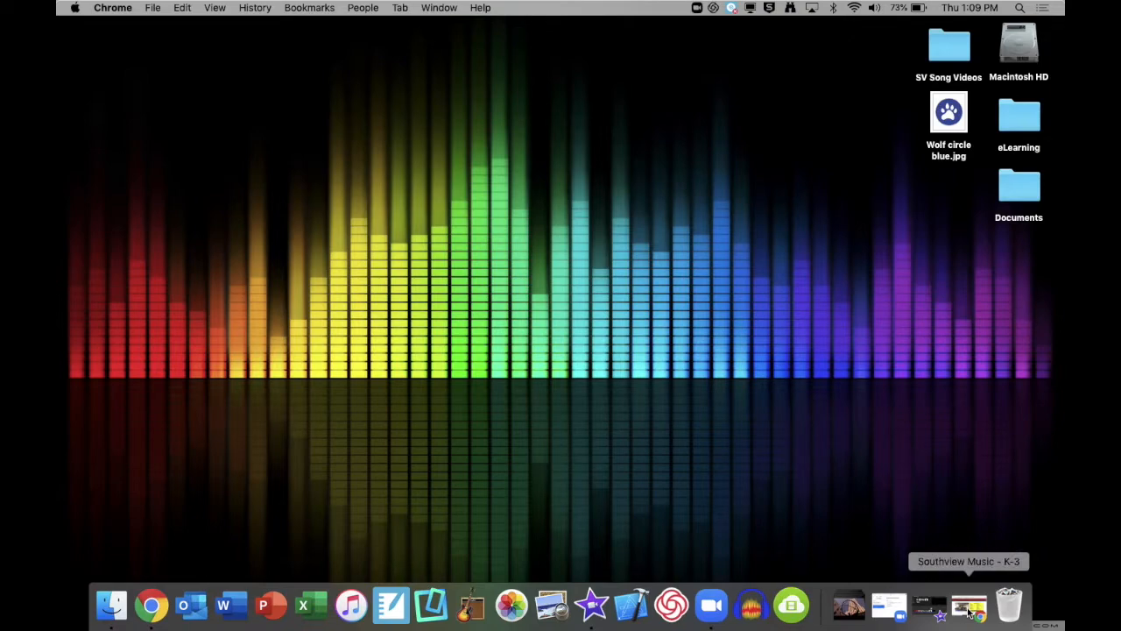
Bring up the Southview Music K-3 page, play the opening of the Southview Song slide's audio and pause it
click(969, 611)
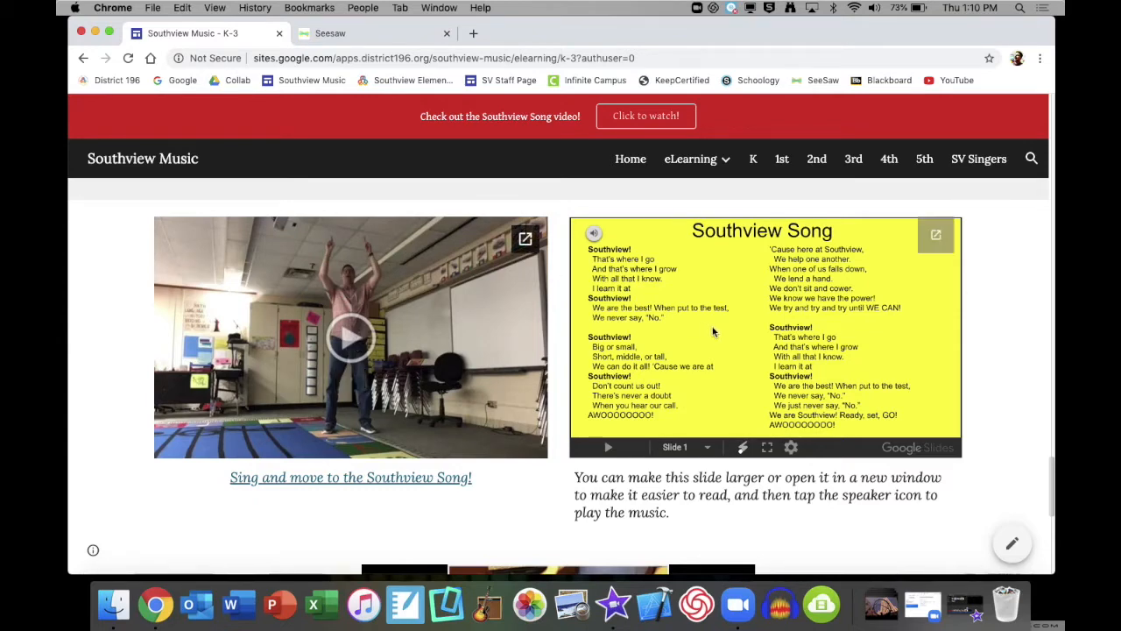
click(594, 234)
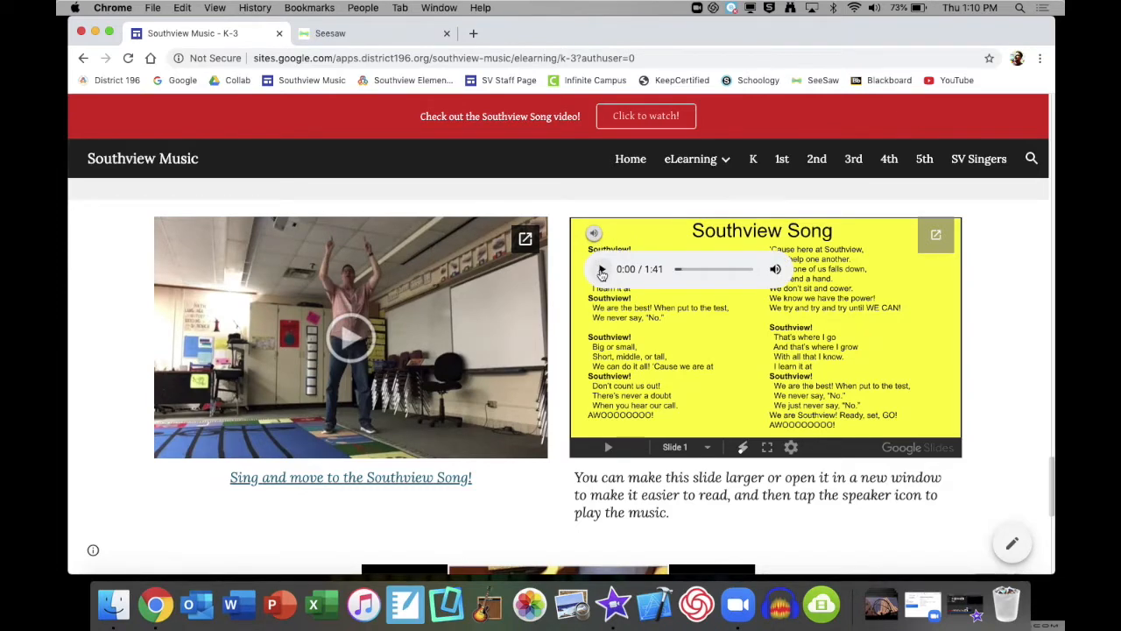
click(602, 271)
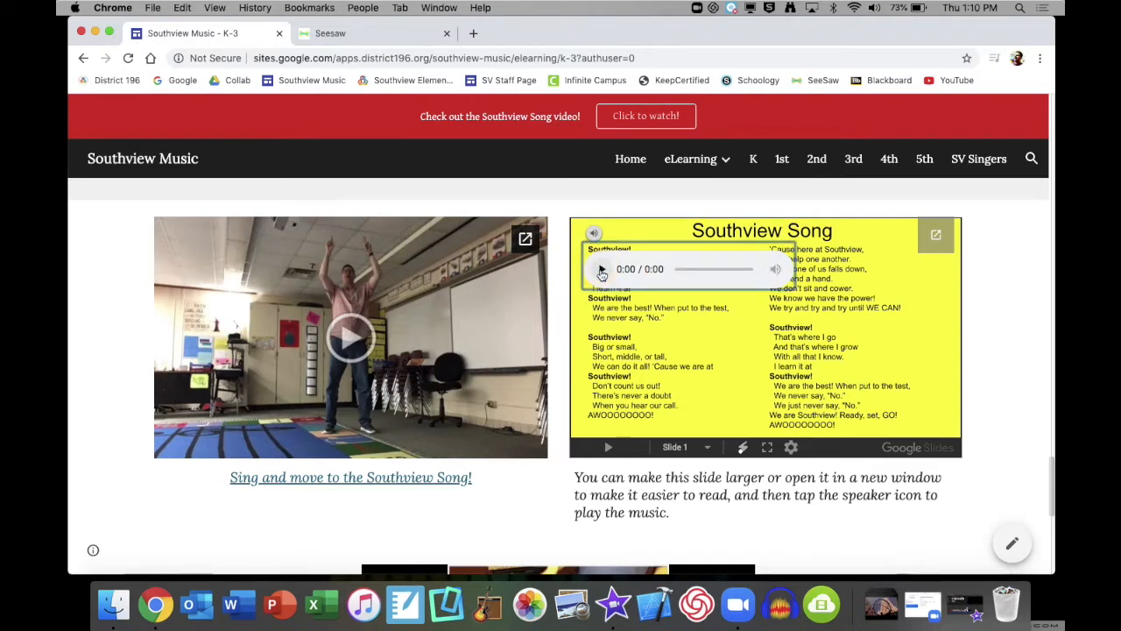
click(601, 272)
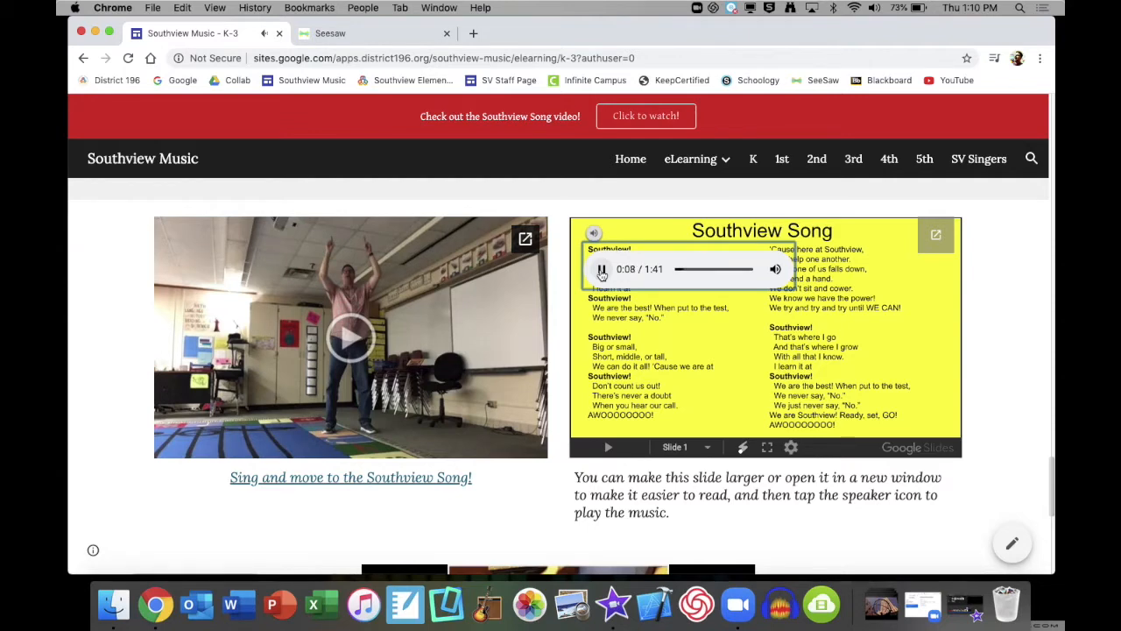
click(601, 271)
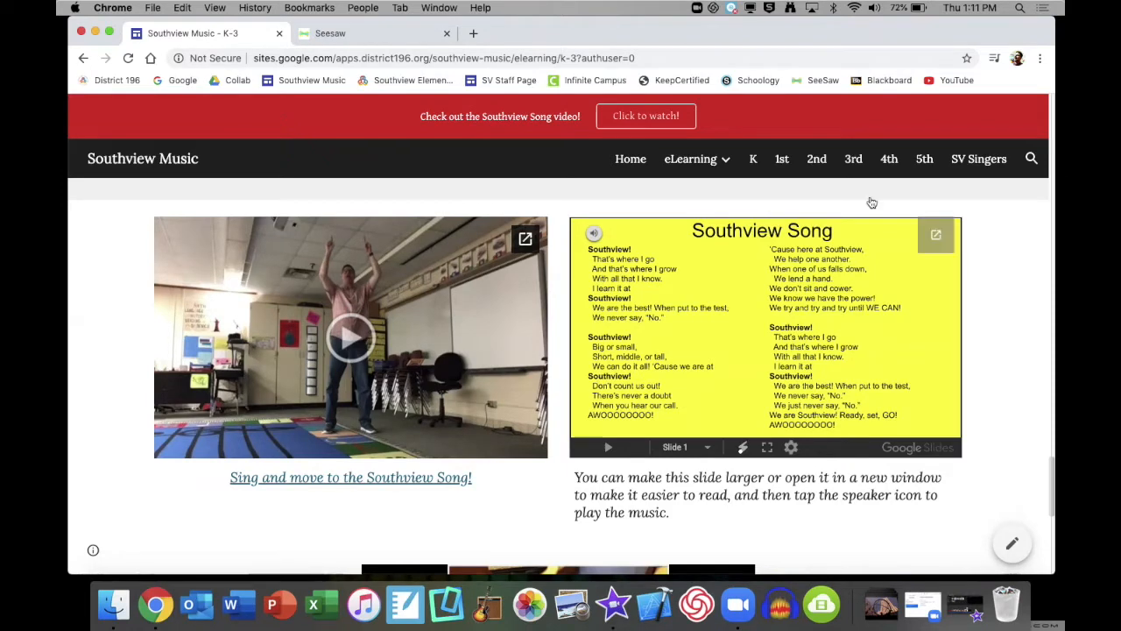
Switch to Seesaw and review the student responses to the Music - Southview School Song activity
click(379, 35)
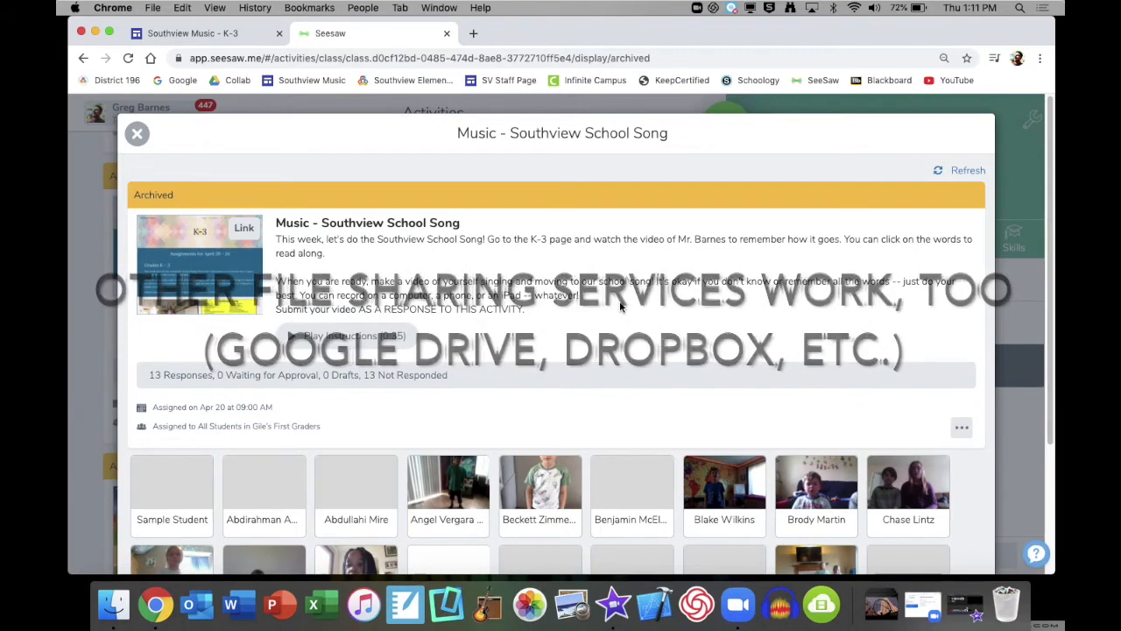
scroll(620, 306, down, 2)
scroll(620, 307, down, 3)
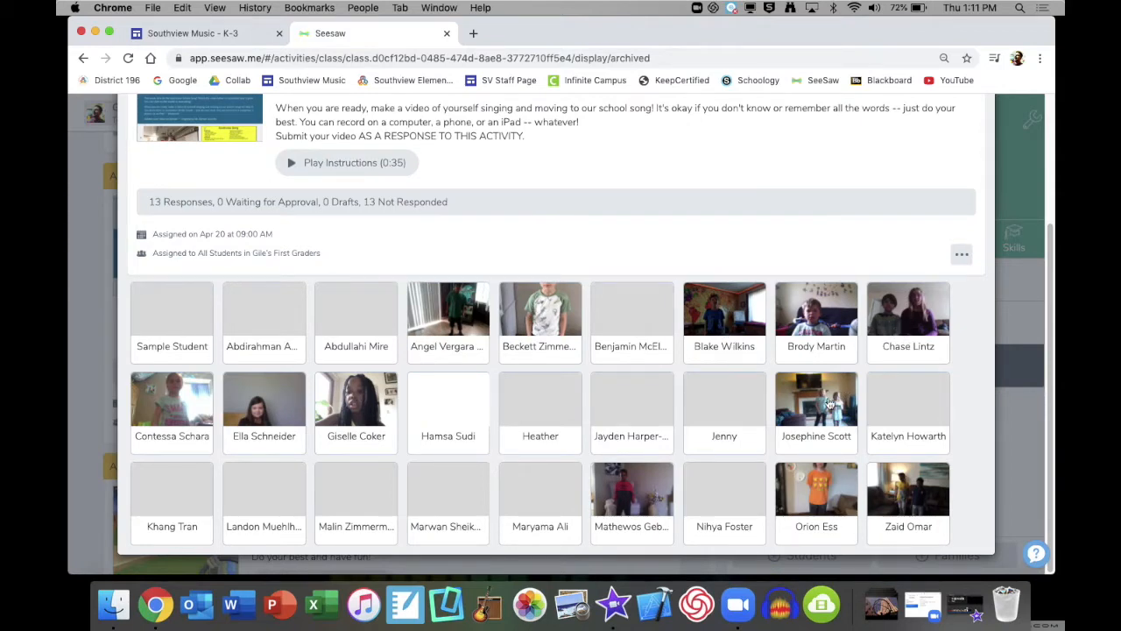
Play part of the orange-shirted student's video response, pause it, and close both the response and the activity
click(824, 488)
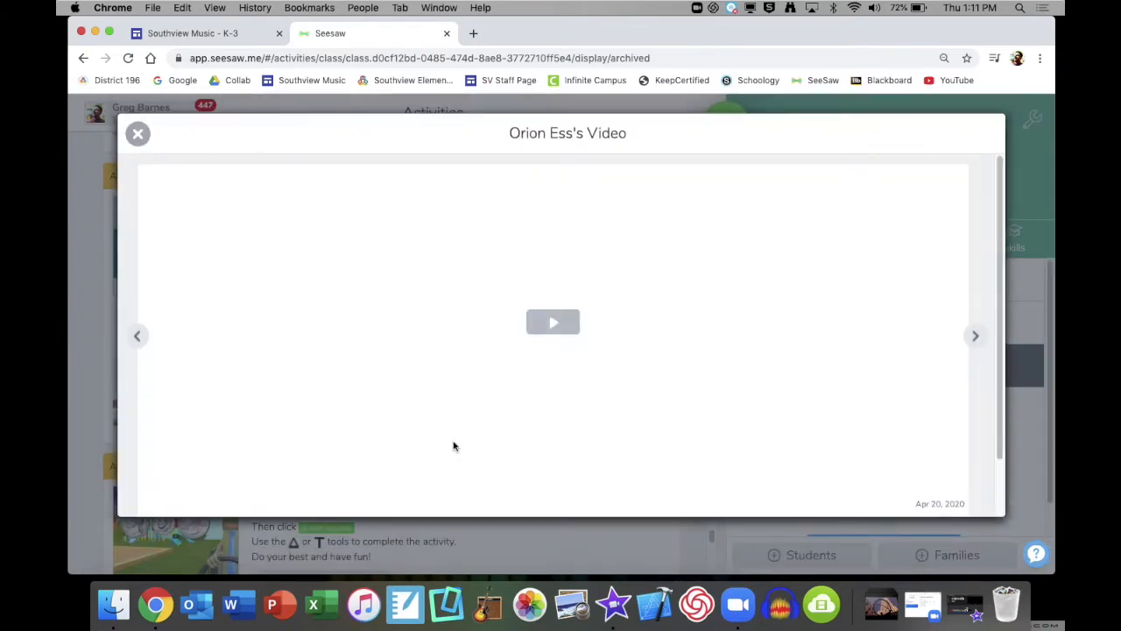
click(519, 363)
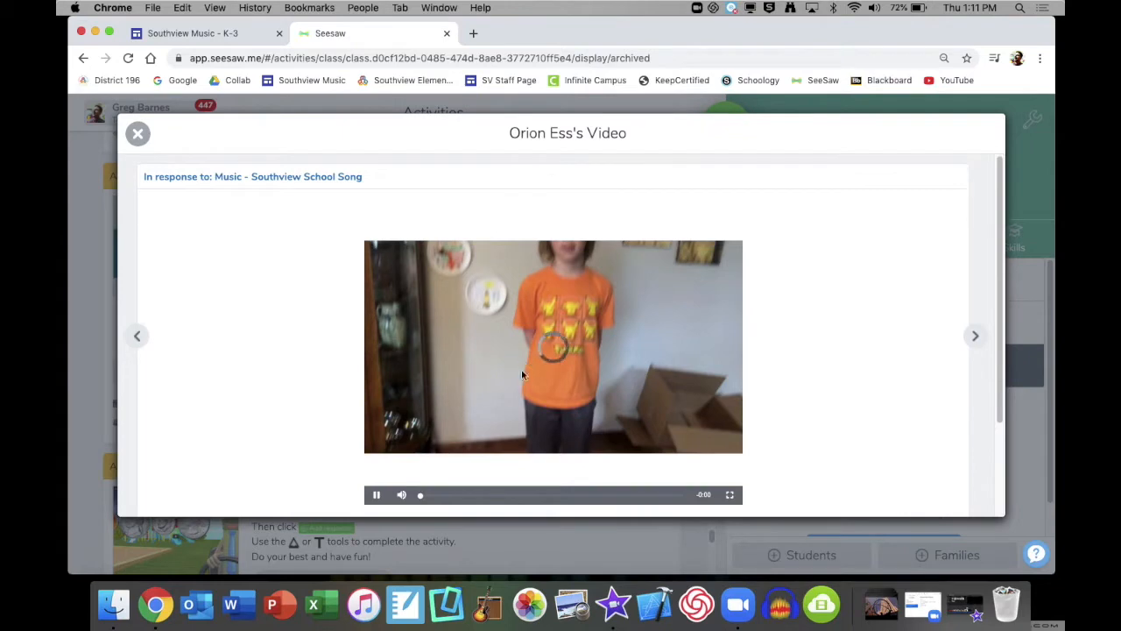
click(478, 497)
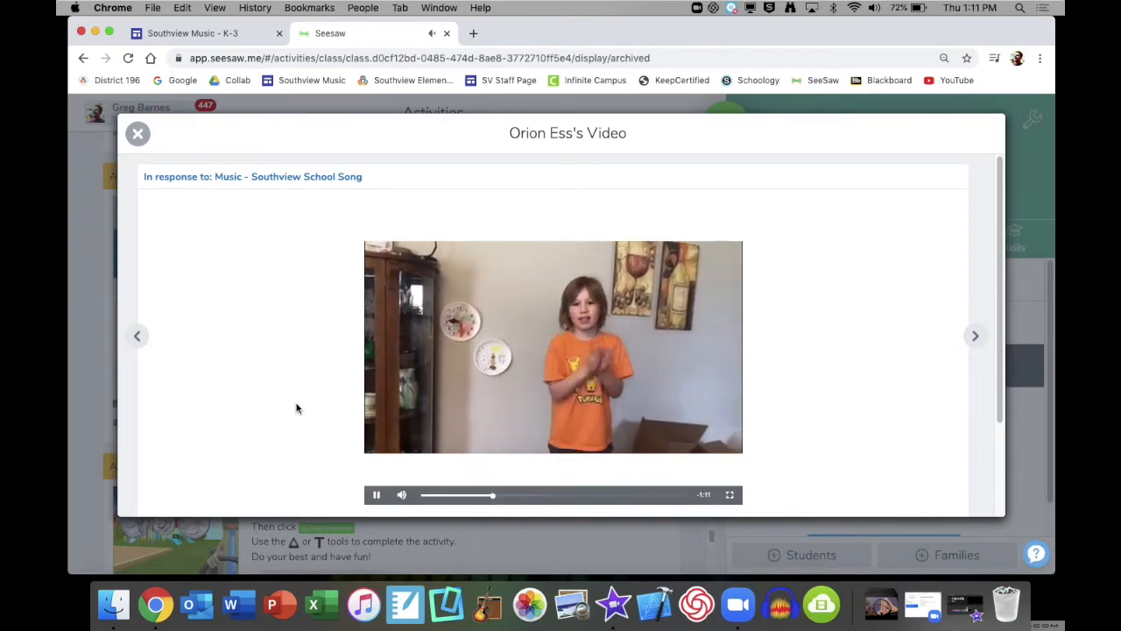
click(374, 496)
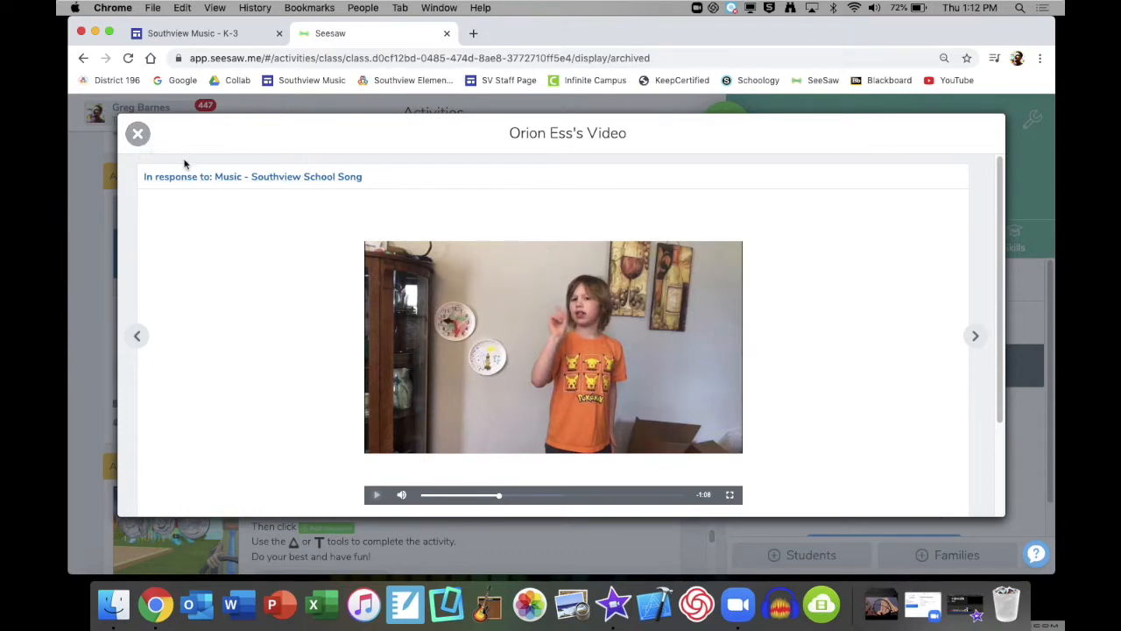
click(137, 133)
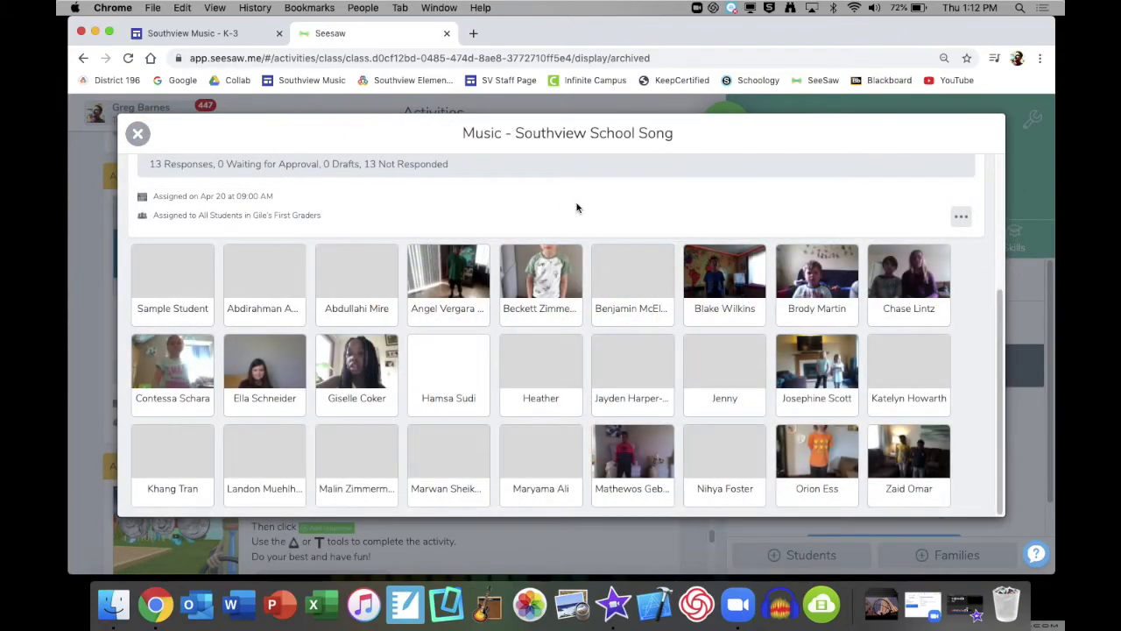
click(139, 134)
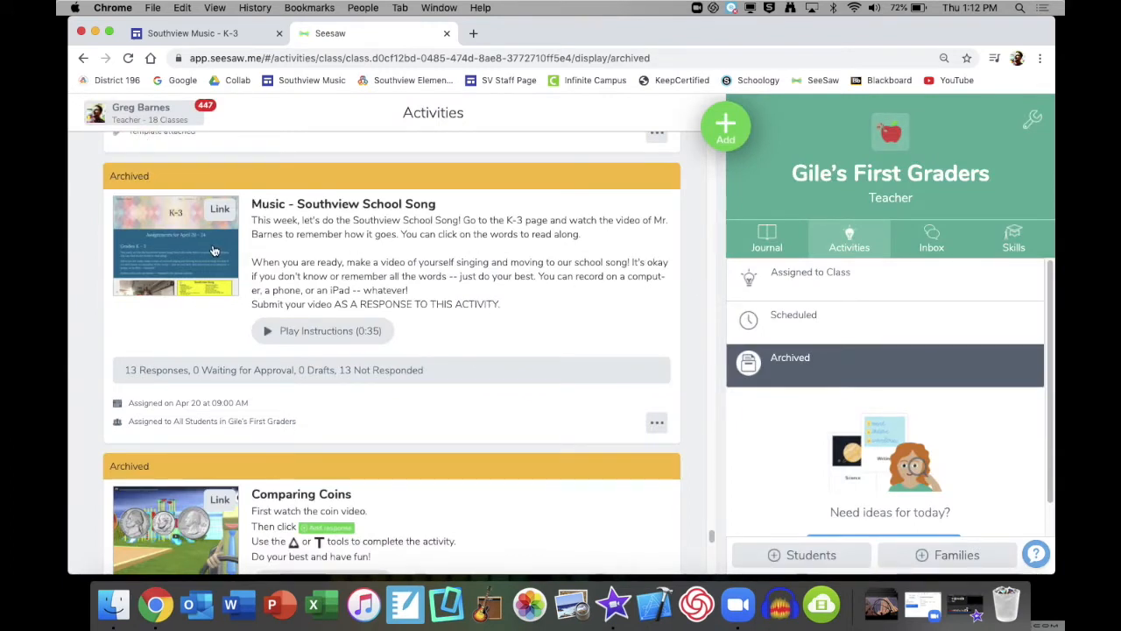
Reopen the Music - Southview School Song activity and bring up the orange-shirted student's video response
click(359, 240)
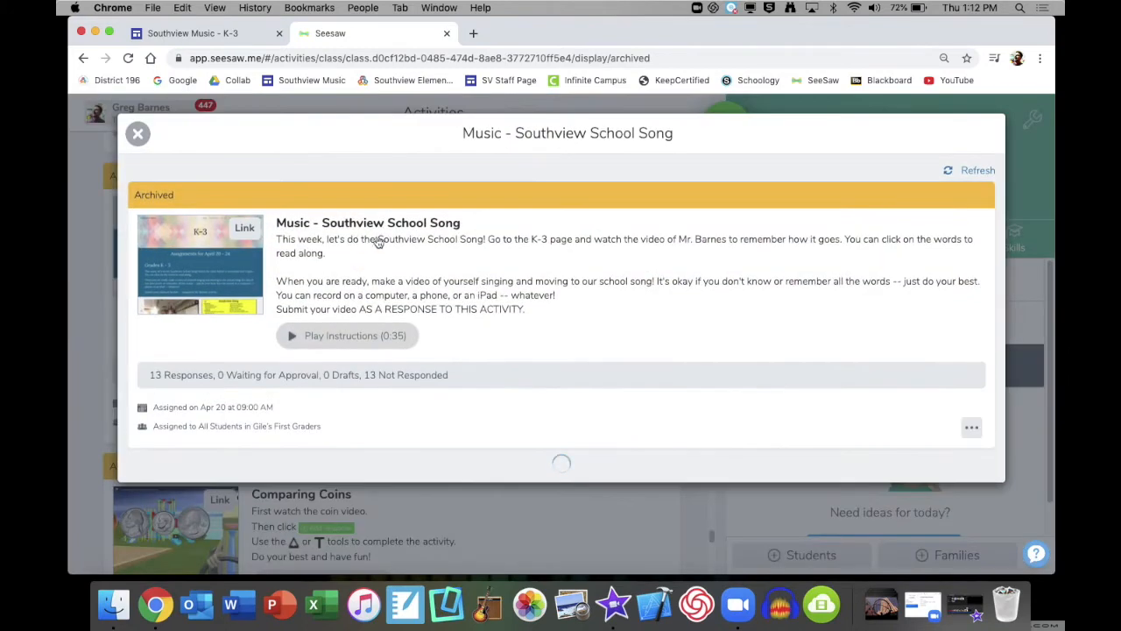
scroll(593, 311, down, 3)
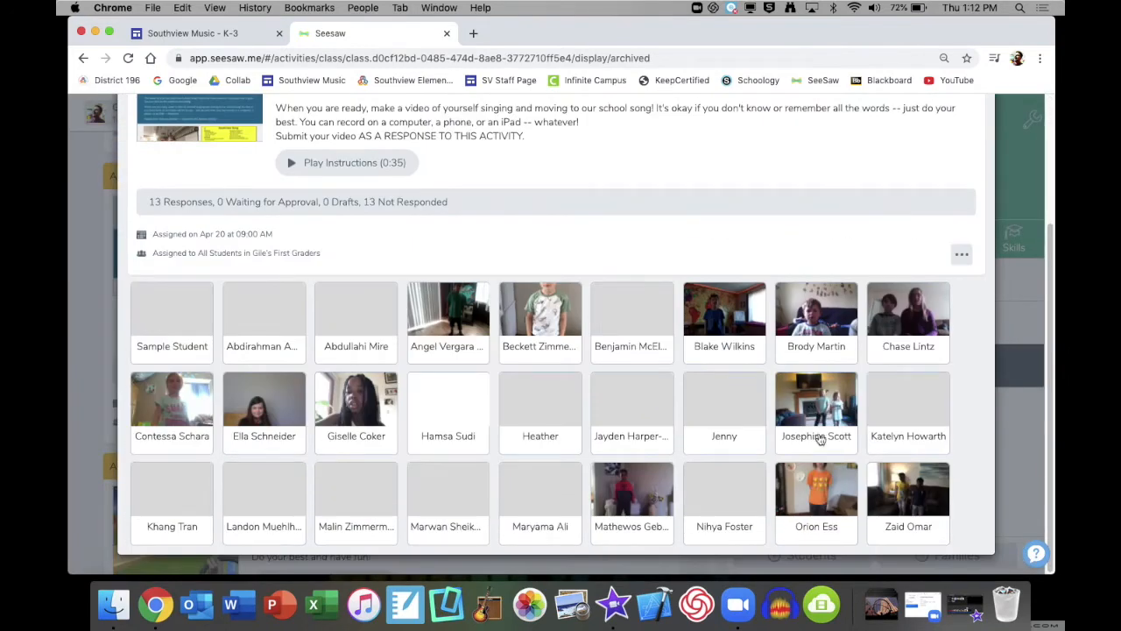
click(827, 491)
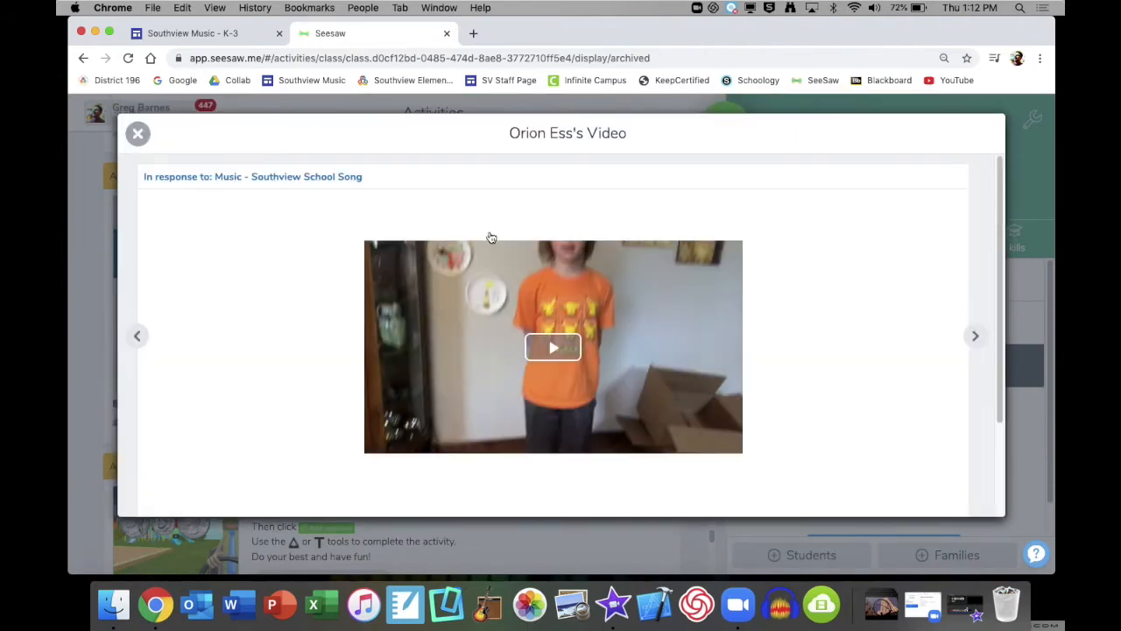
right_click(482, 294)
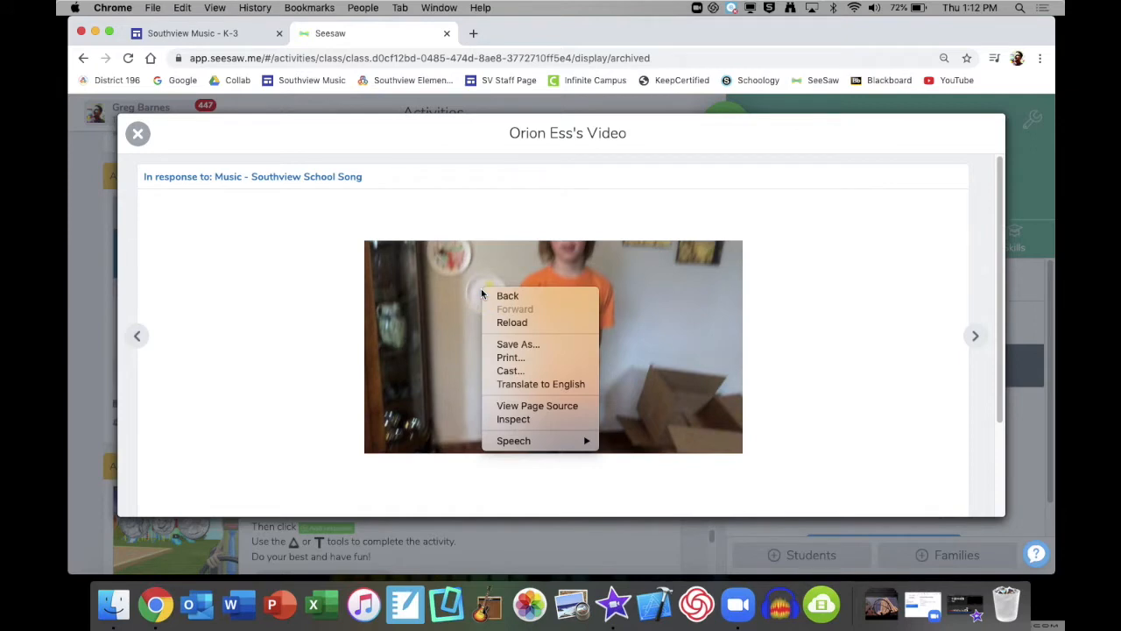
click(319, 378)
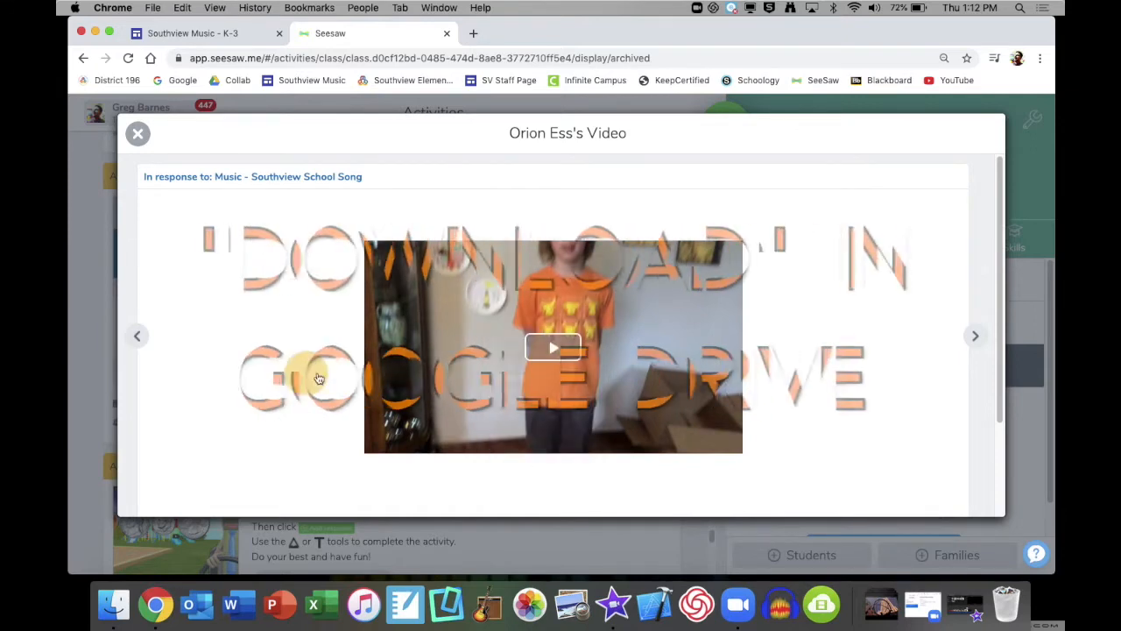
Start playing the student's video and begin saving it as a file
click(543, 347)
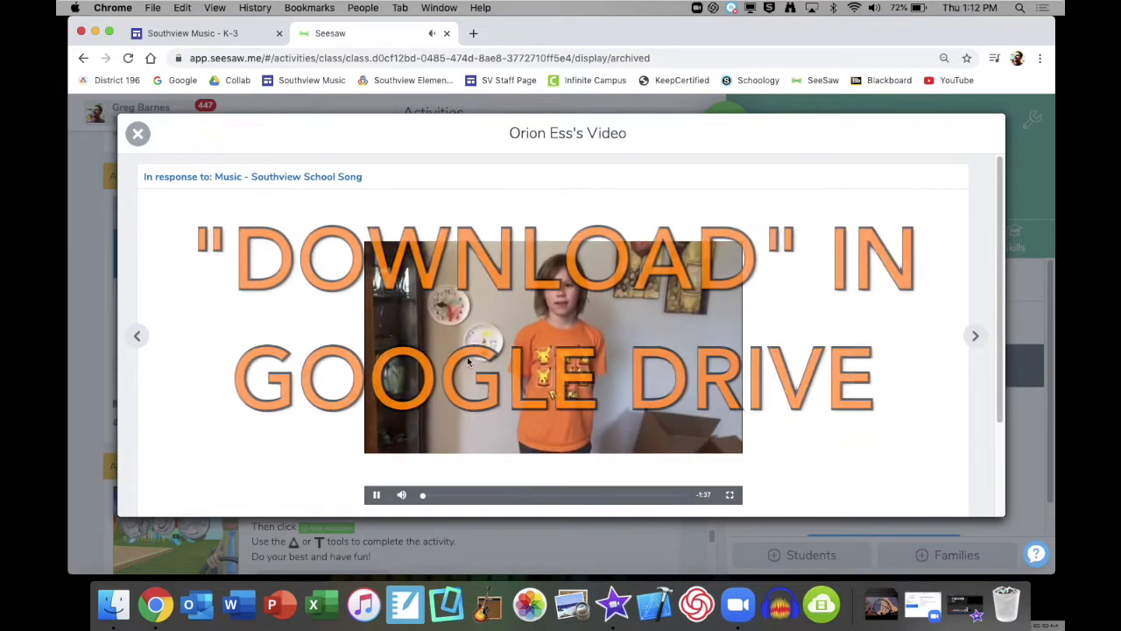
right_click(464, 346)
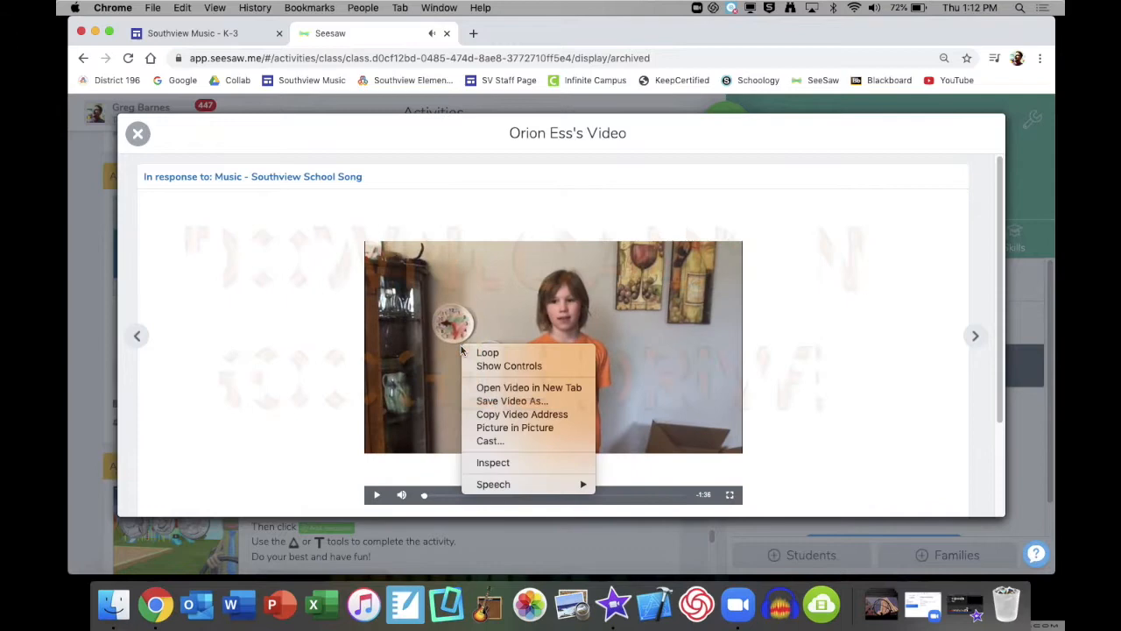
click(493, 401)
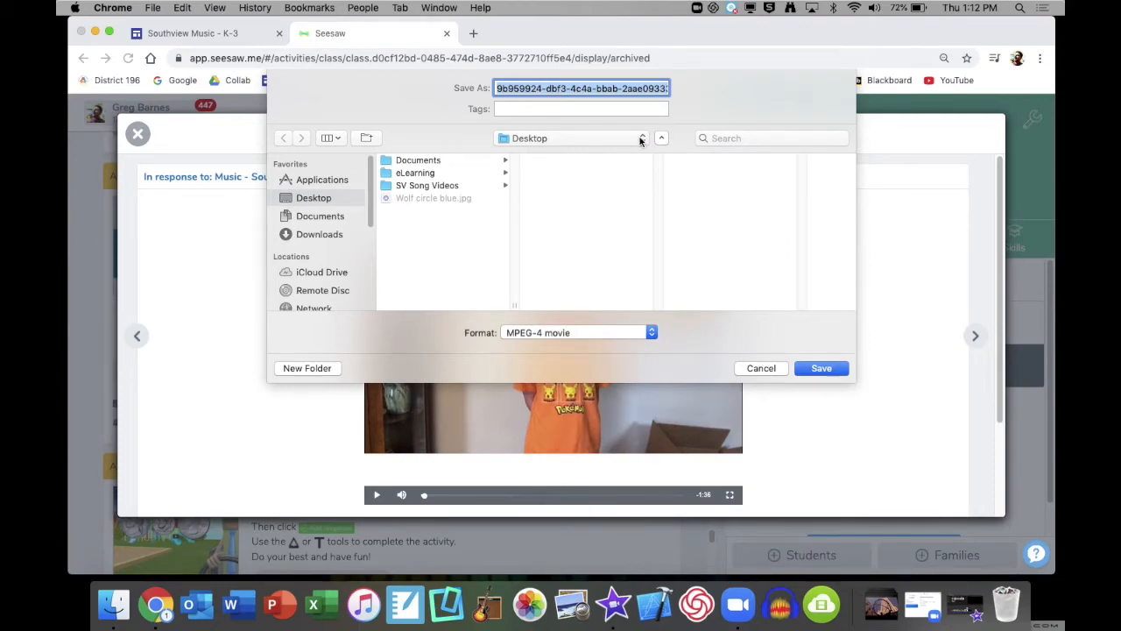
Choose the SV Song Videos folder as the save location, check the format options, and cancel the save
click(421, 186)
scroll(571, 163, down, 10)
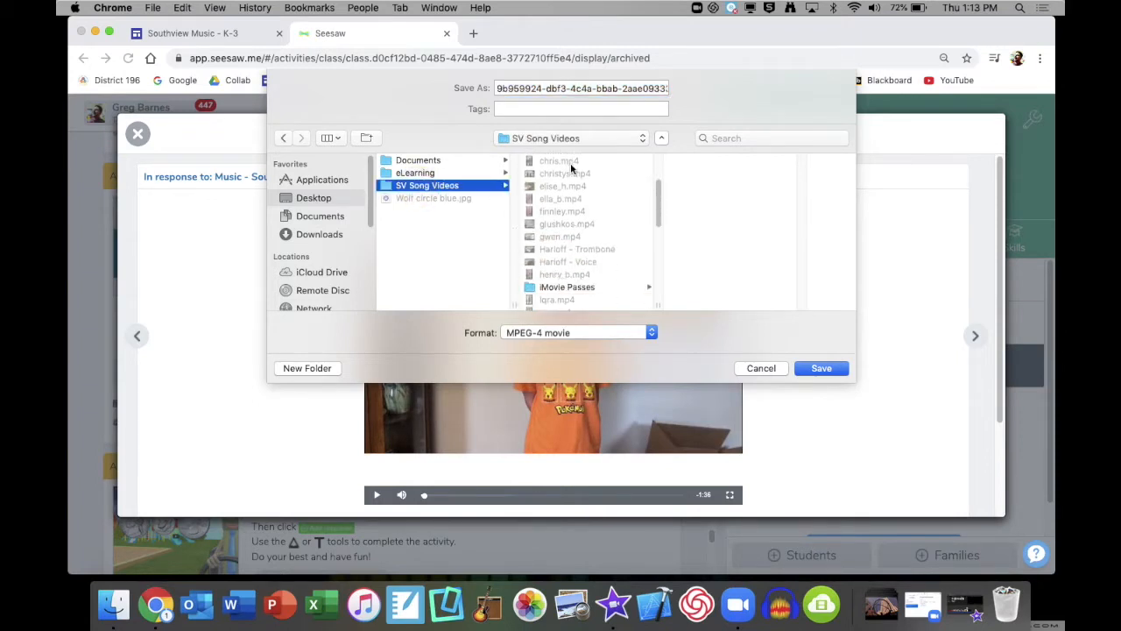
scroll(570, 163, up, 10)
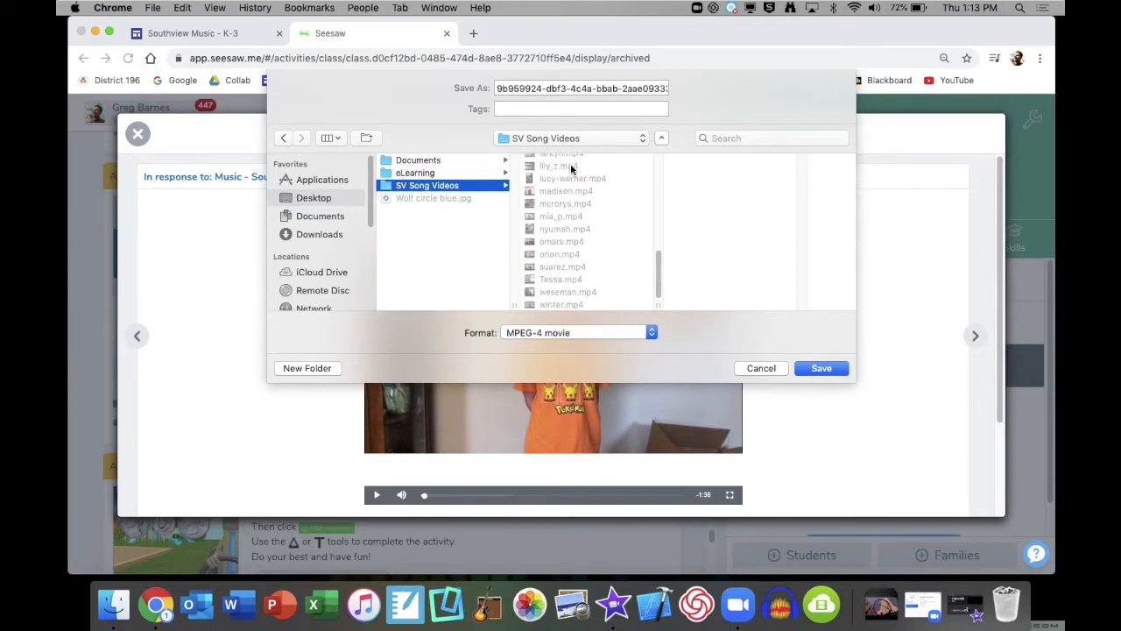
click(651, 335)
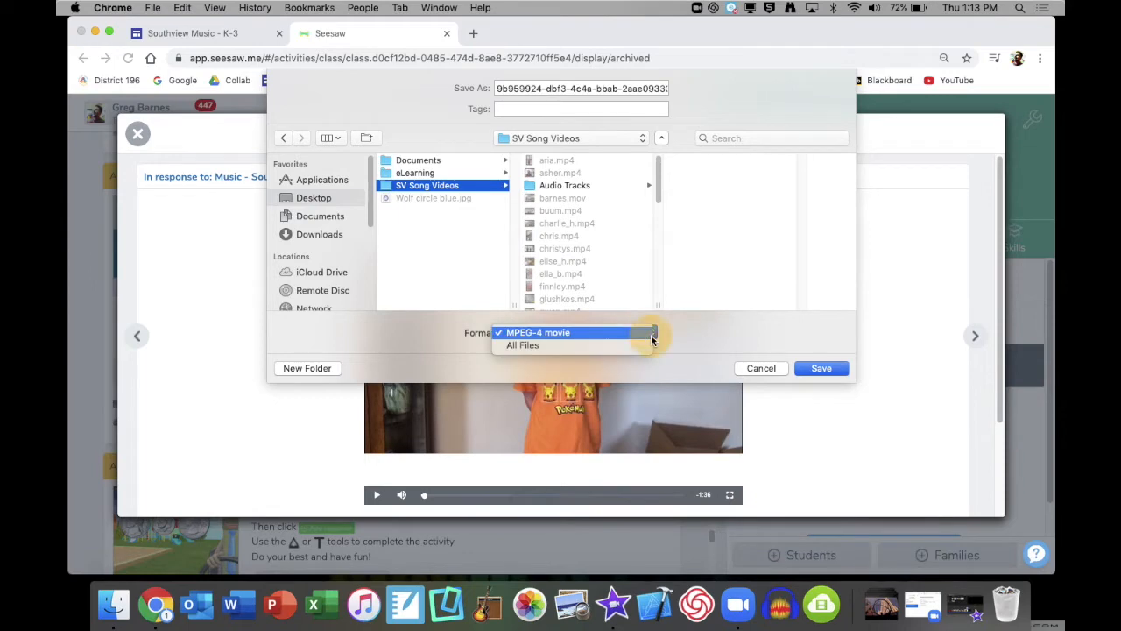
click(667, 333)
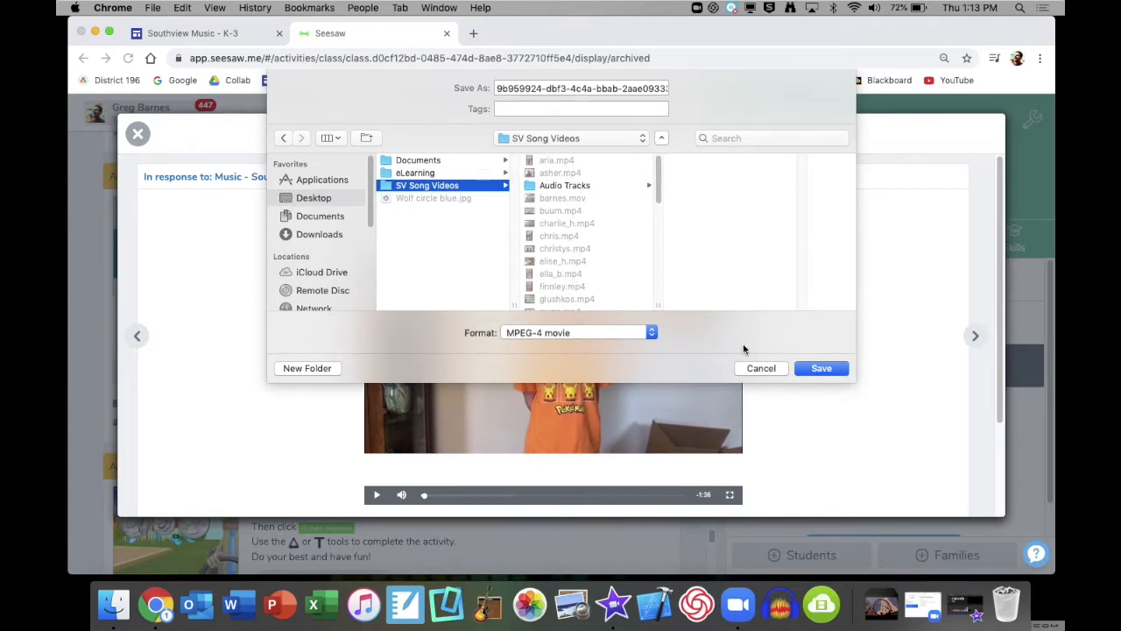
click(762, 369)
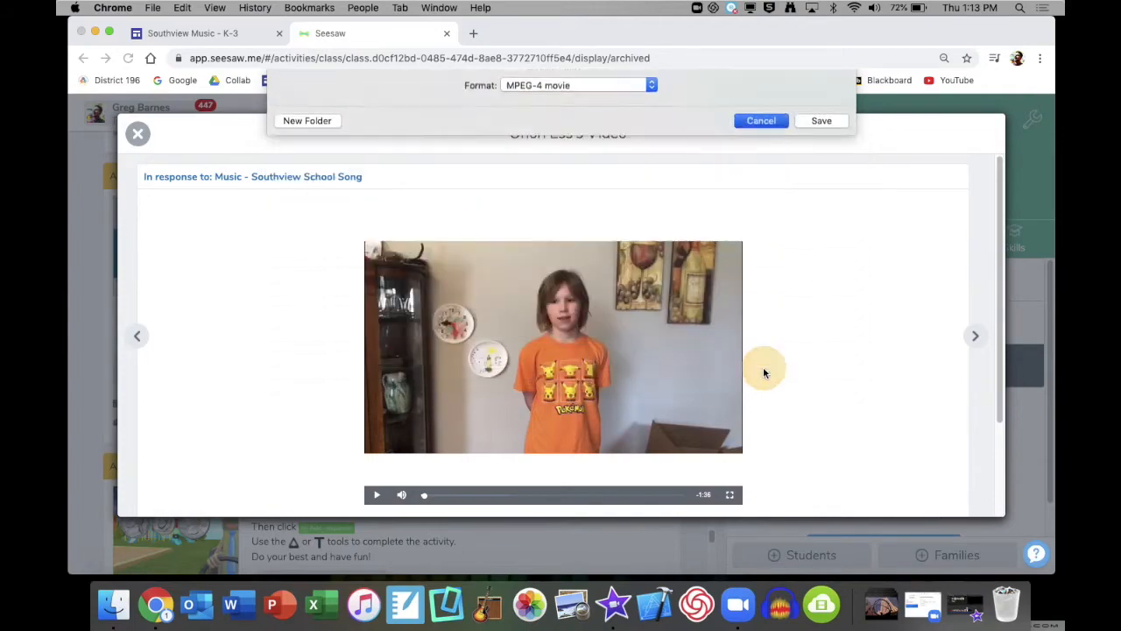
Close the video response, minimize the browser window, and open the SV Song Videos folder on the desktop
click(137, 137)
click(95, 33)
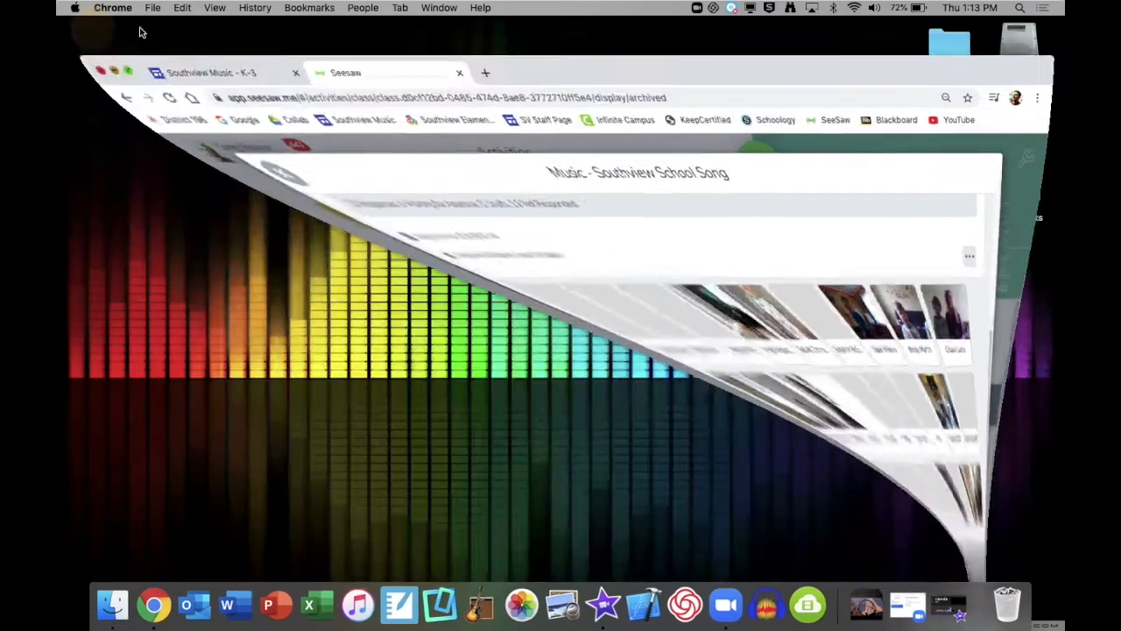
click(954, 45)
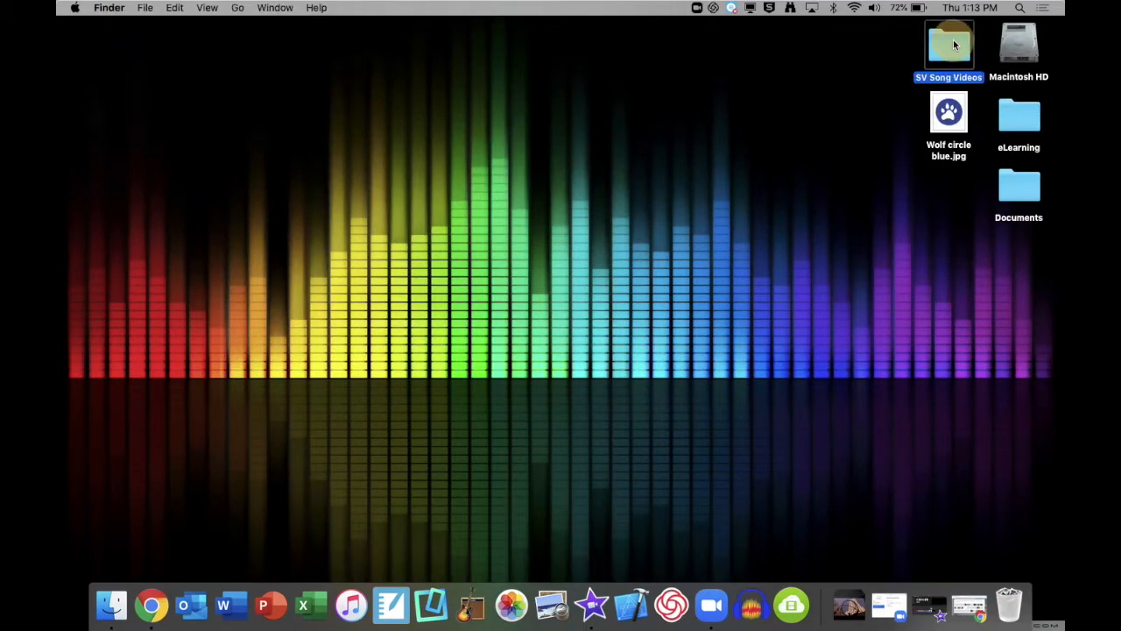
double_click(954, 44)
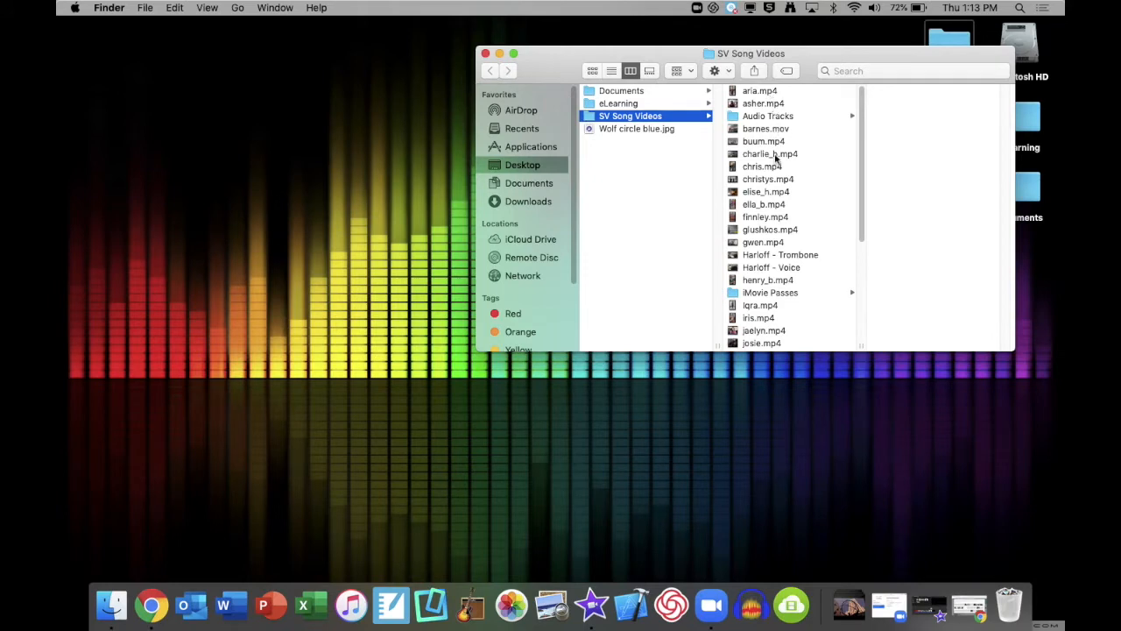
Look through the collected student videos and the contents of the Audio Tracks subfolder
scroll(760, 259, down, 5)
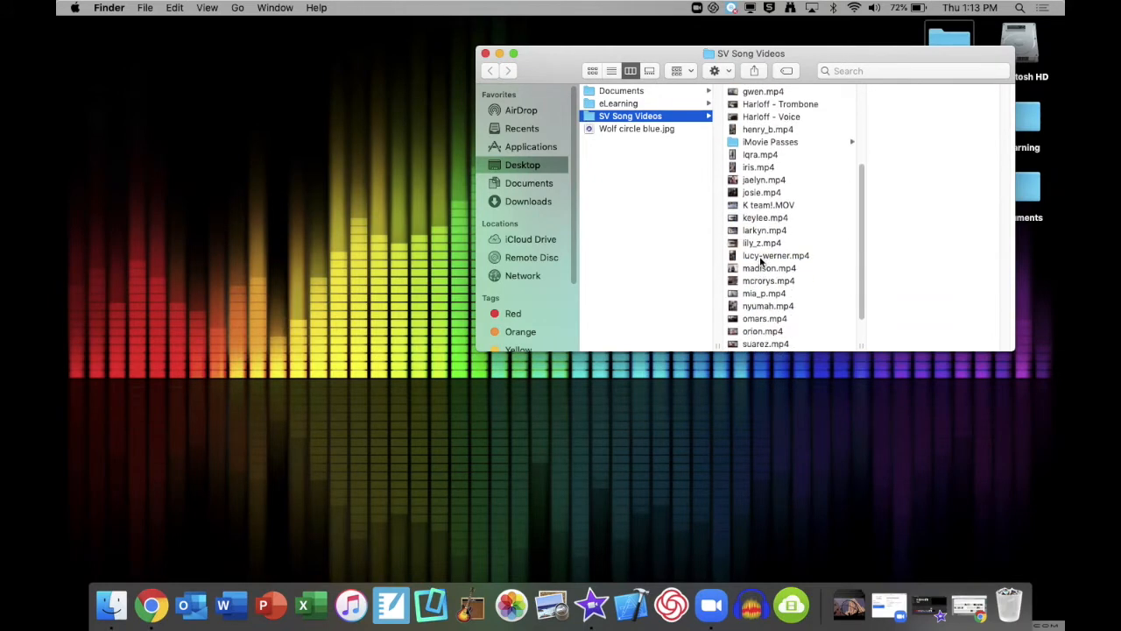
scroll(760, 259, up, 5)
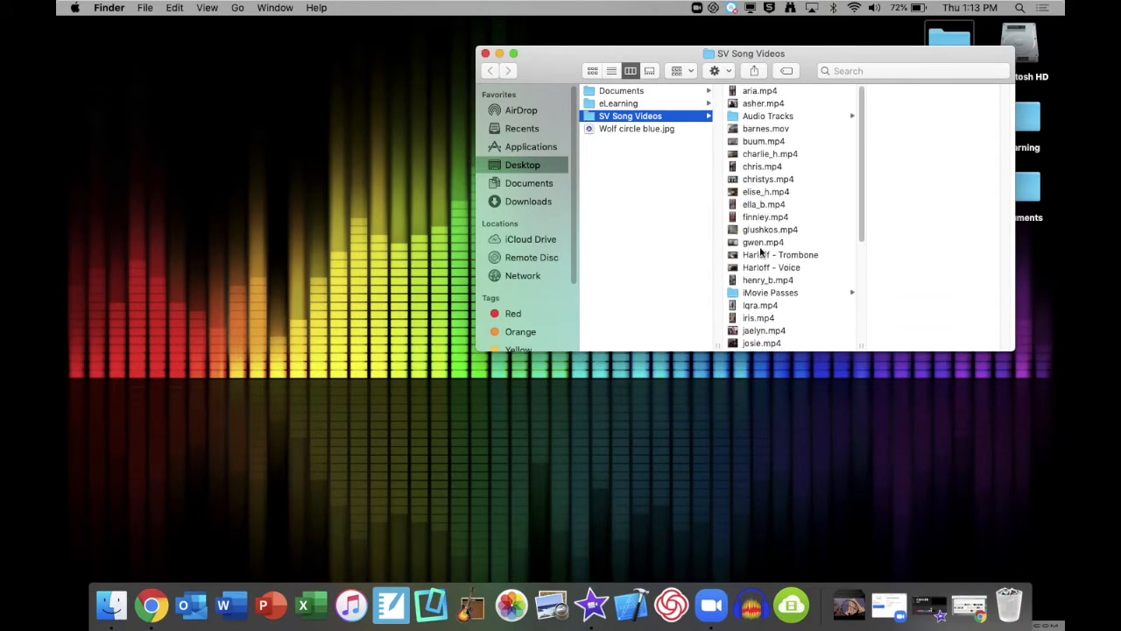
click(750, 119)
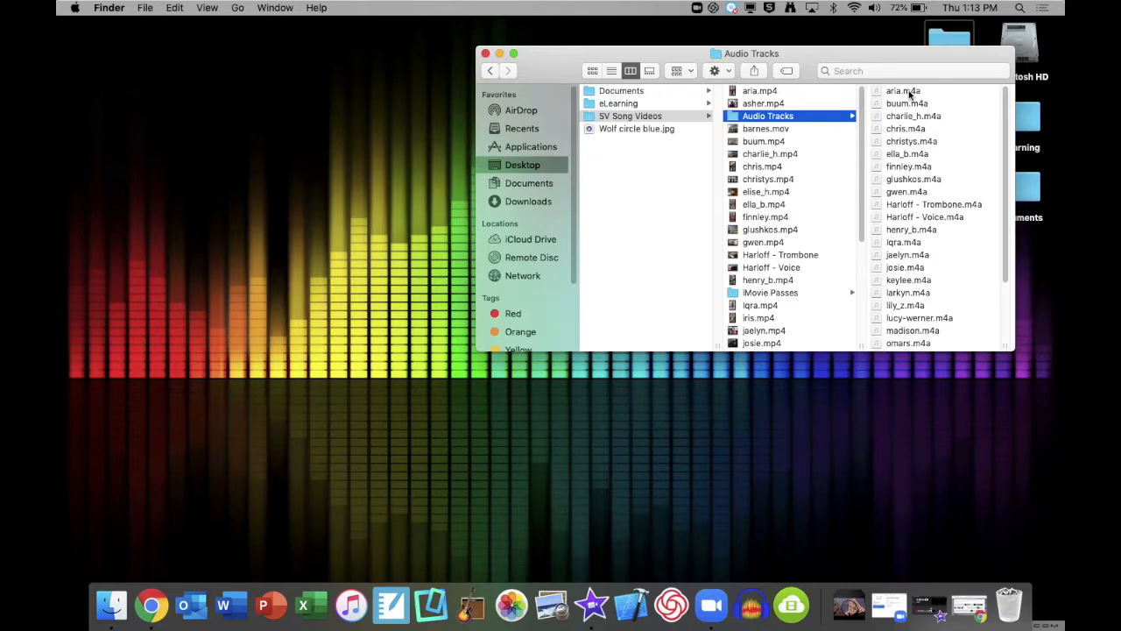
scroll(909, 90, down, 5)
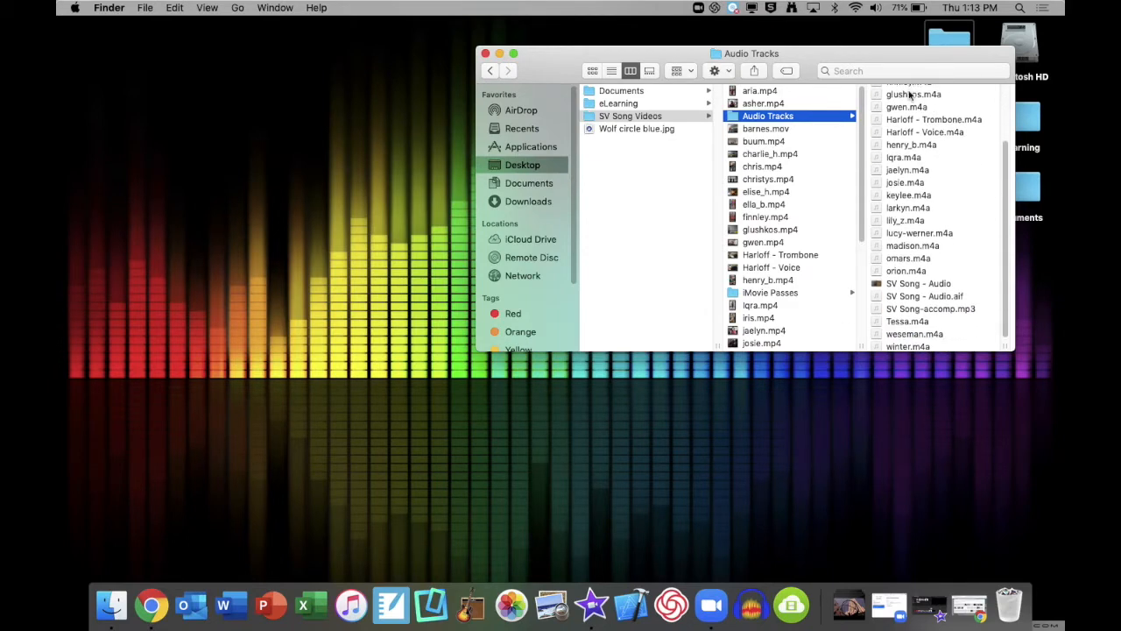
scroll(924, 174, down, 1)
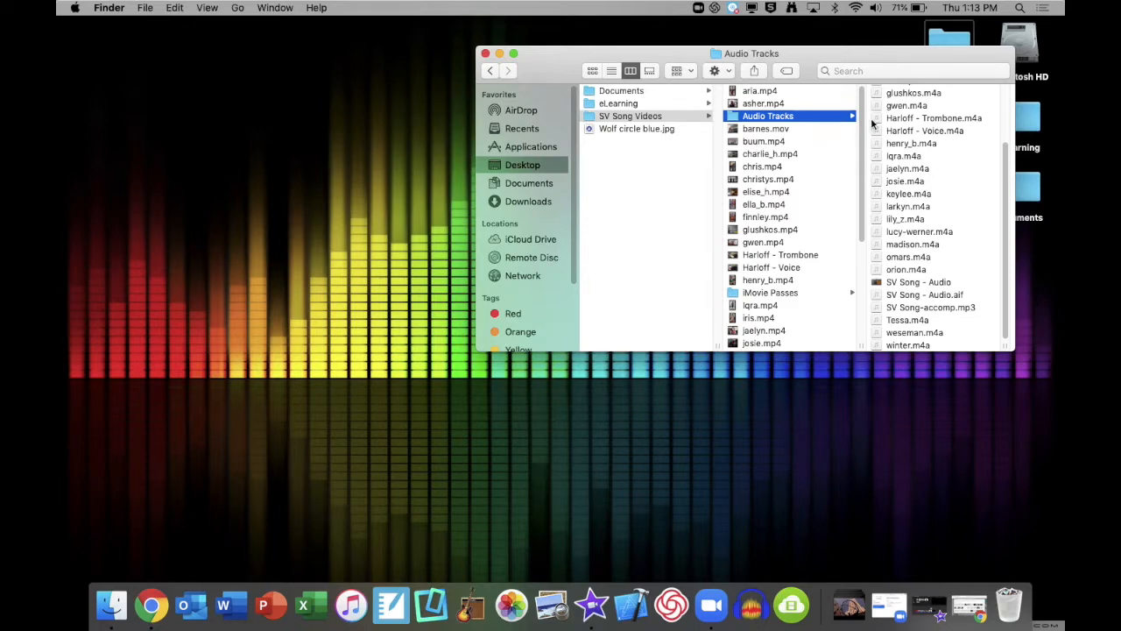
Open the first student video listed in the SV Song Videos folder in QuickTime Player
double_click(750, 92)
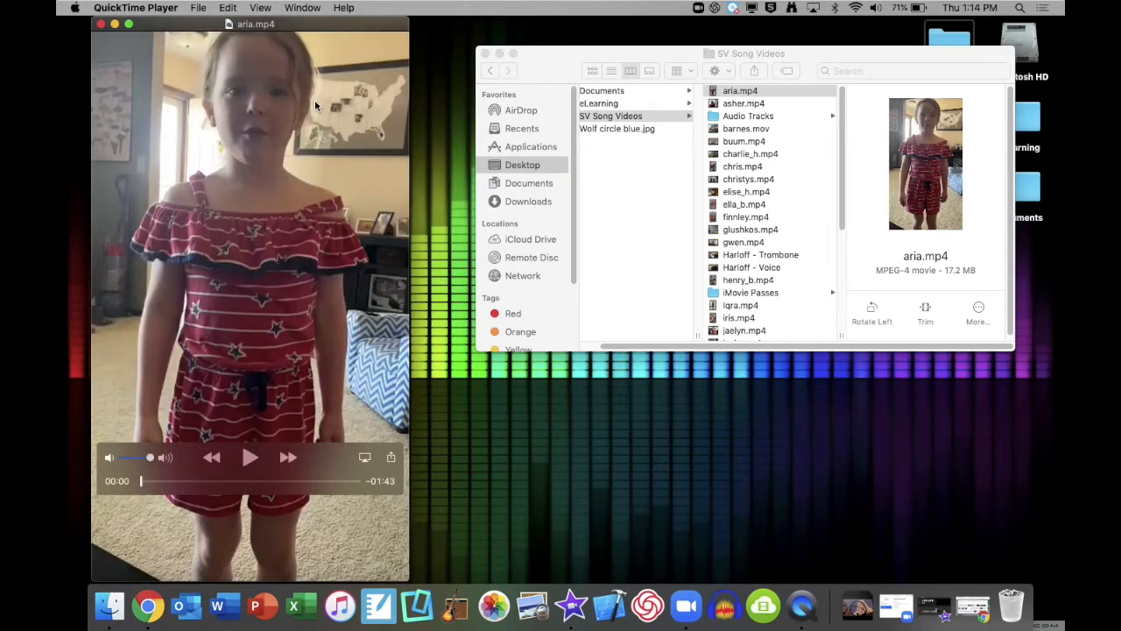
Export the open student video as Audio Only, with the Audio Tracks folder inside SV Song Videos as the destination
click(198, 8)
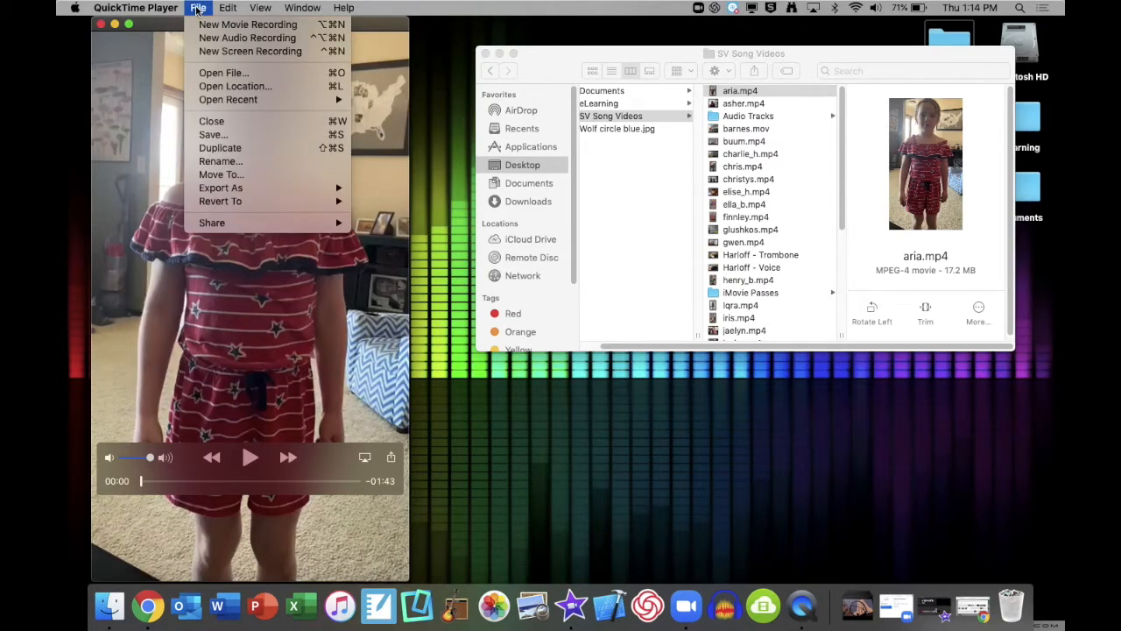
mouse_move(254, 188)
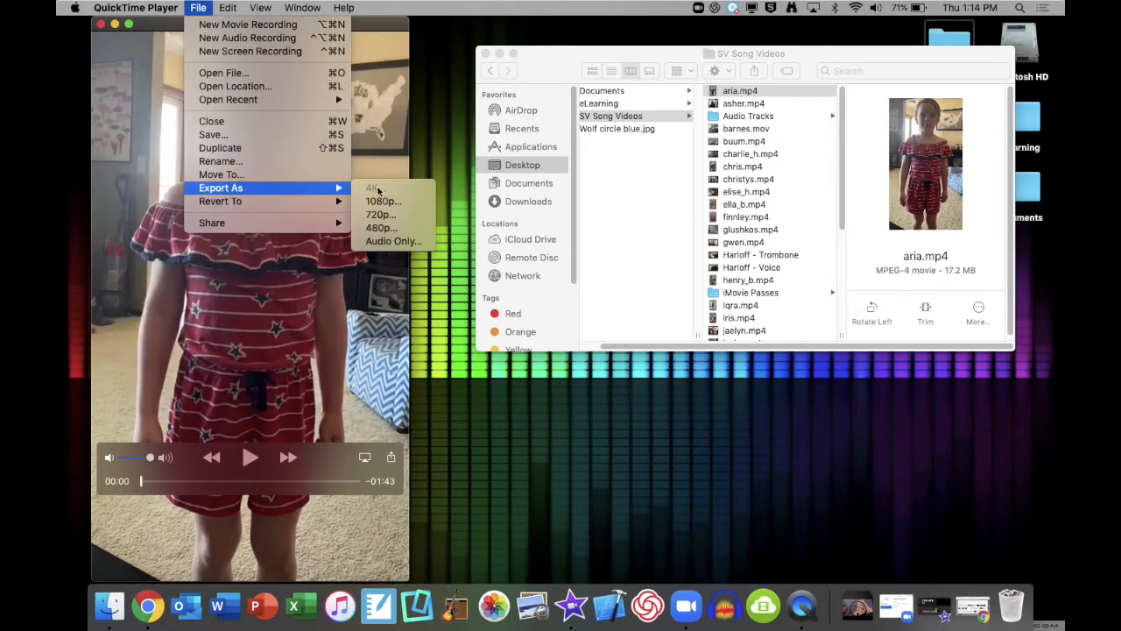
click(382, 242)
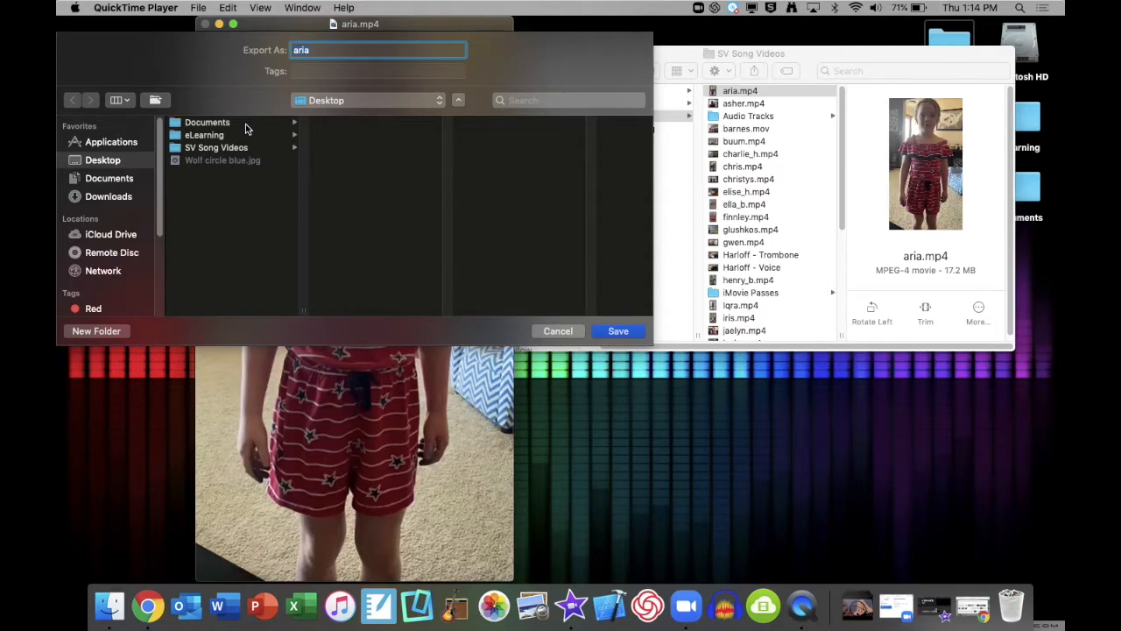
click(221, 149)
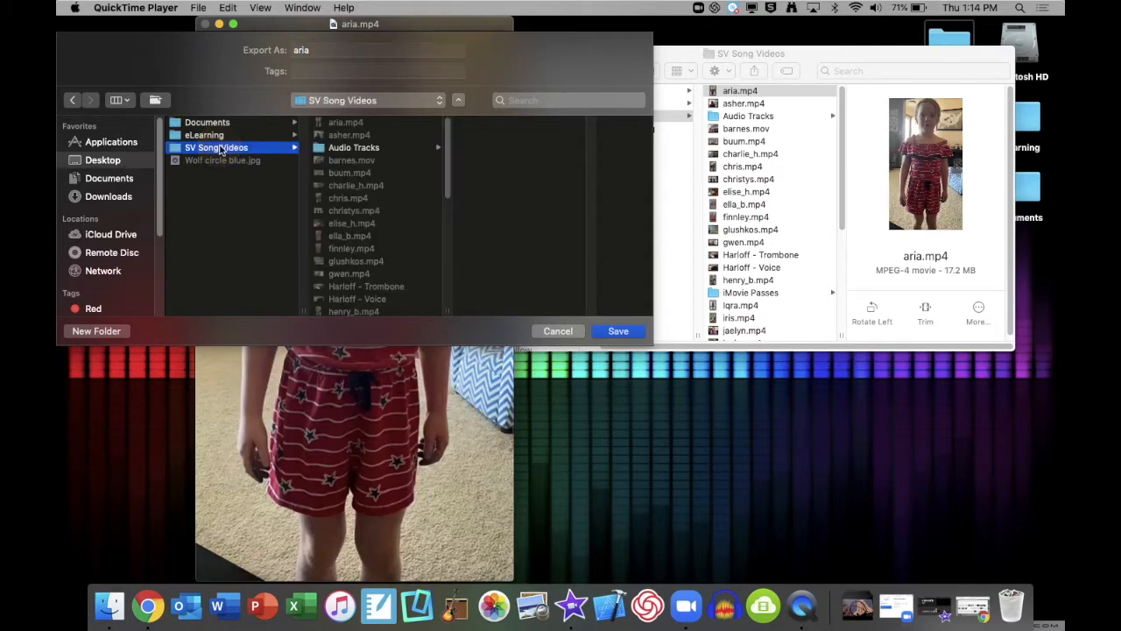
click(362, 149)
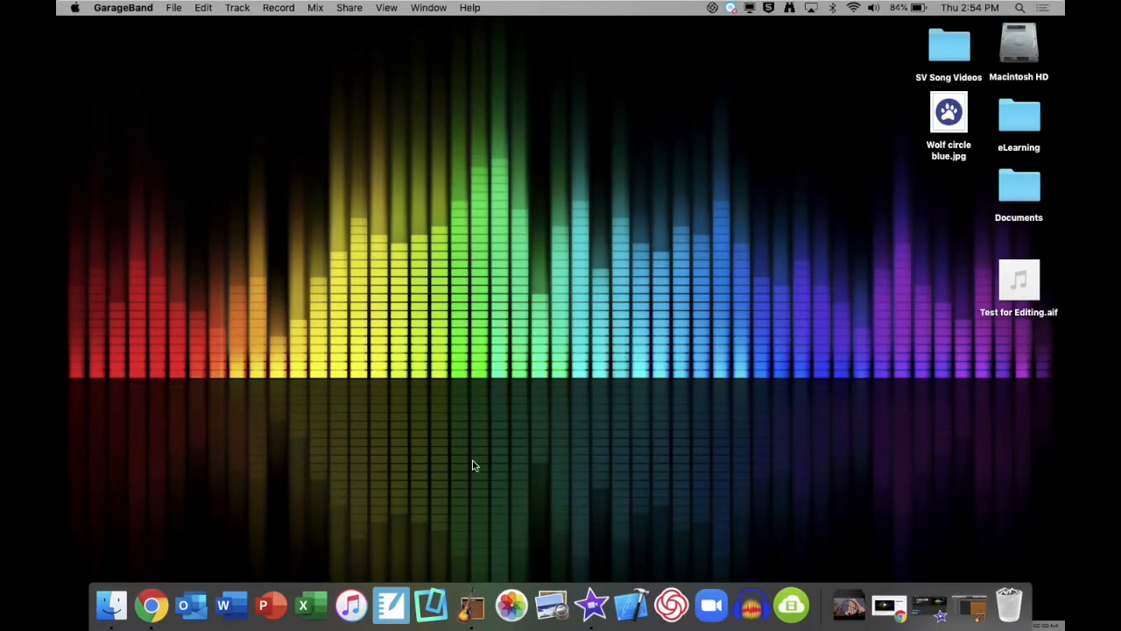
Switch to the SV Song - Audio project in GarageBand and look through its accompaniment and voice tracks
click(473, 606)
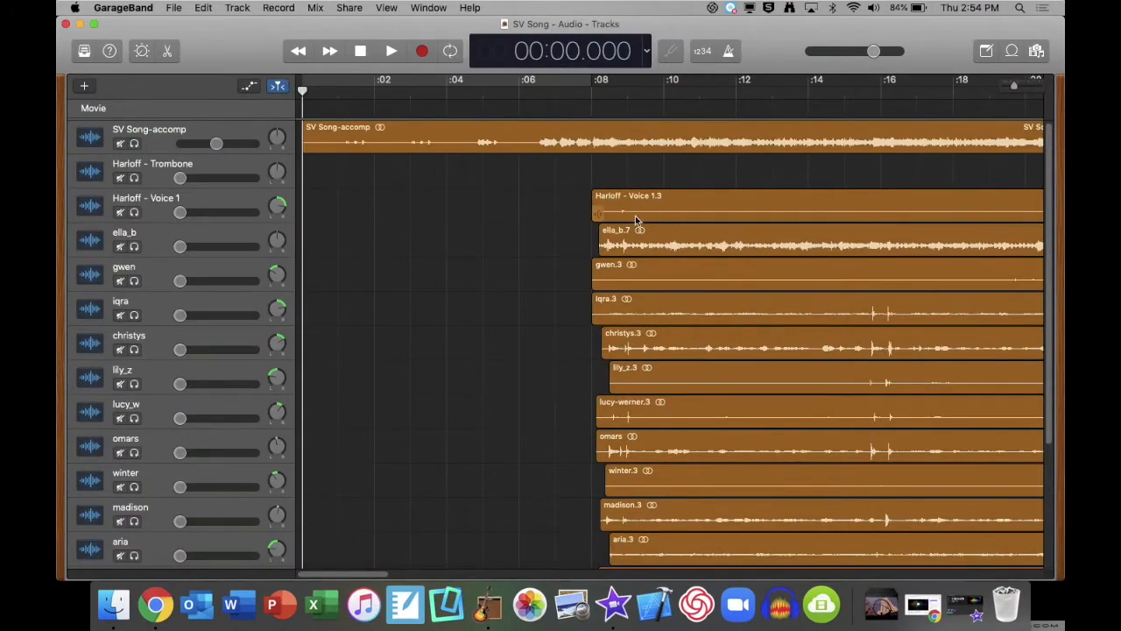
scroll(551, 336, down, 4)
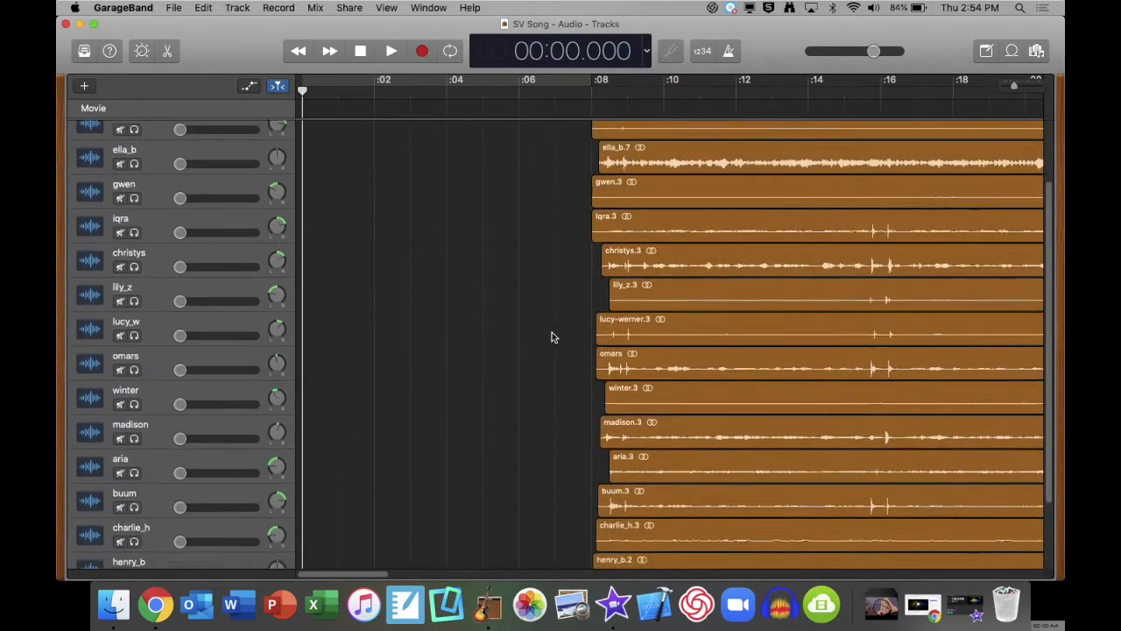
scroll(551, 336, down, 3)
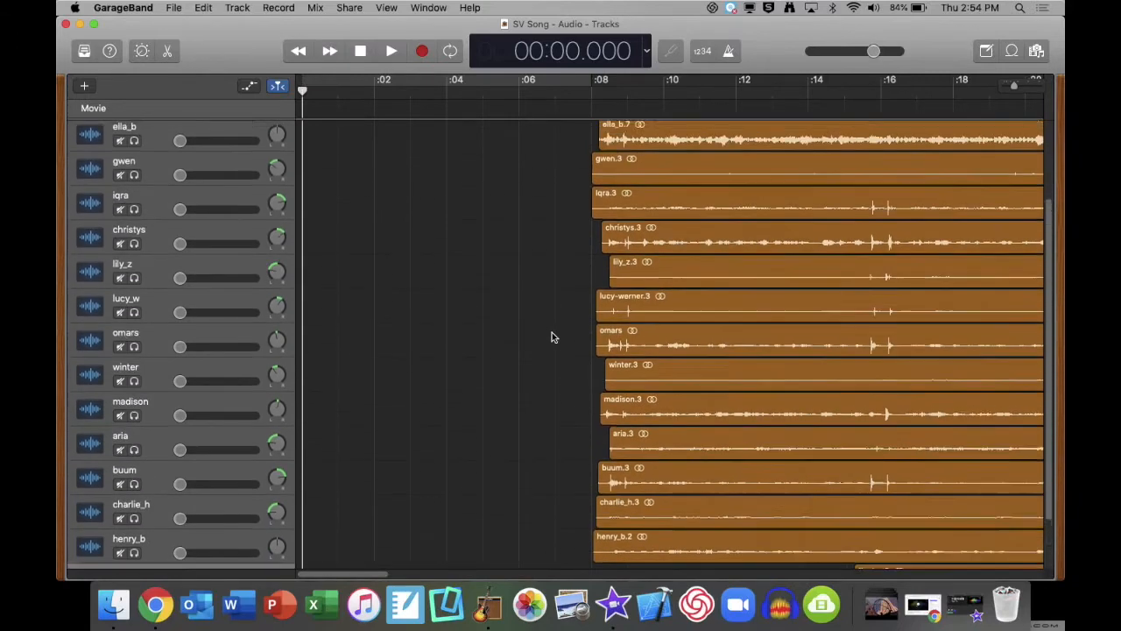
scroll(551, 337, up, 5)
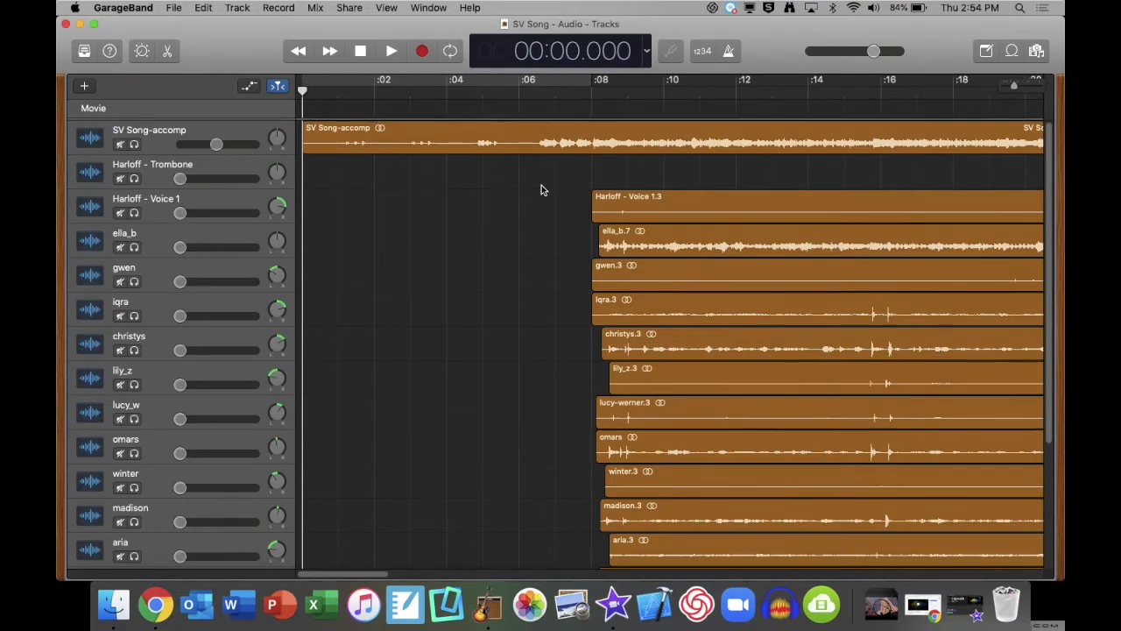
Play the combined song from the start for about 10 seconds, adjusting the system volume, and return the playhead to the beginning
key(space)
key(XF86AudioRaiseVolume)
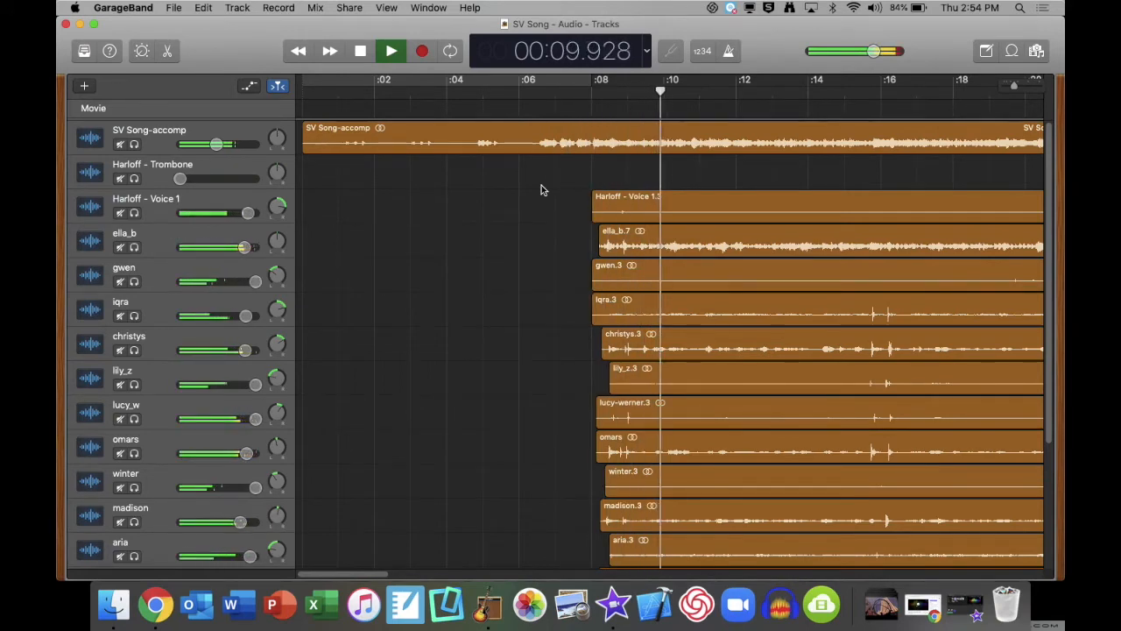
key(space)
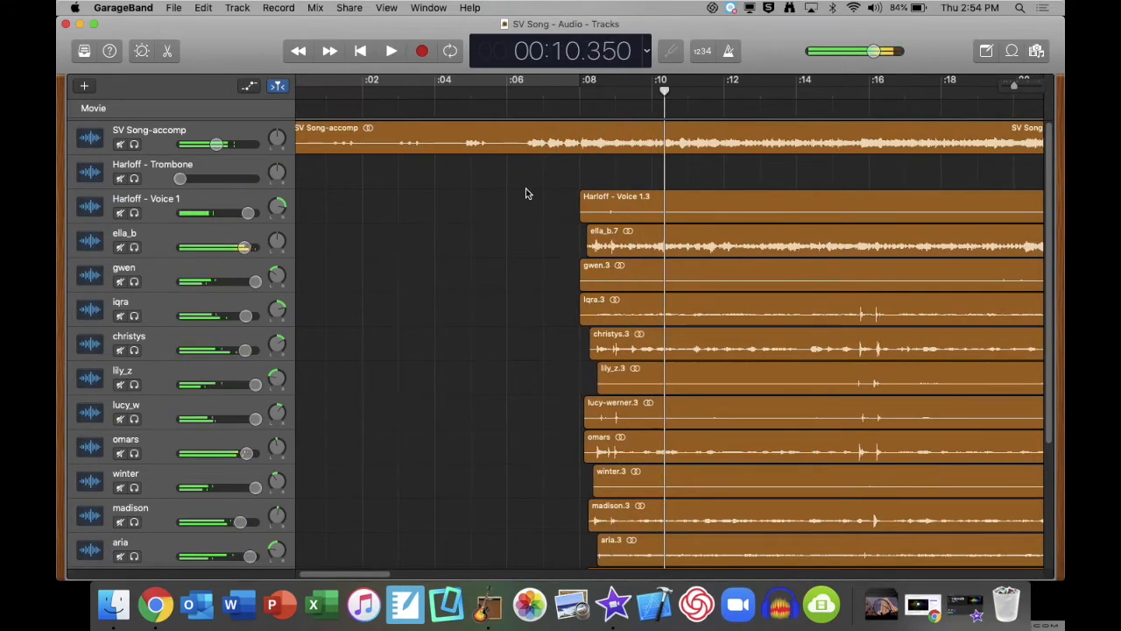
key(XF86AudioLowerVolume)
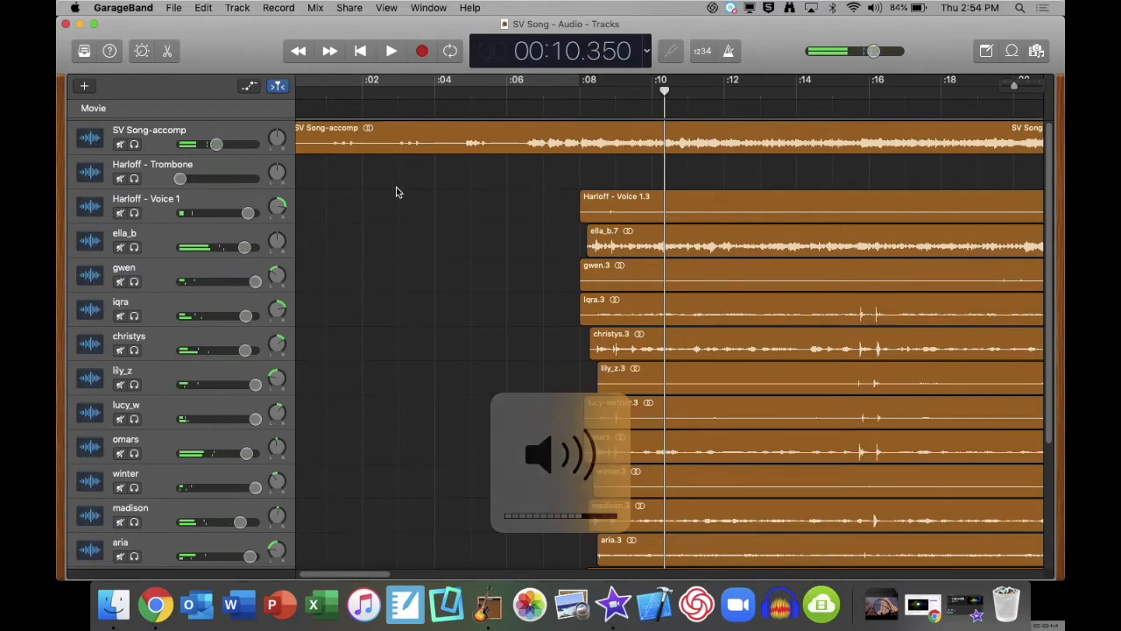
key(Return)
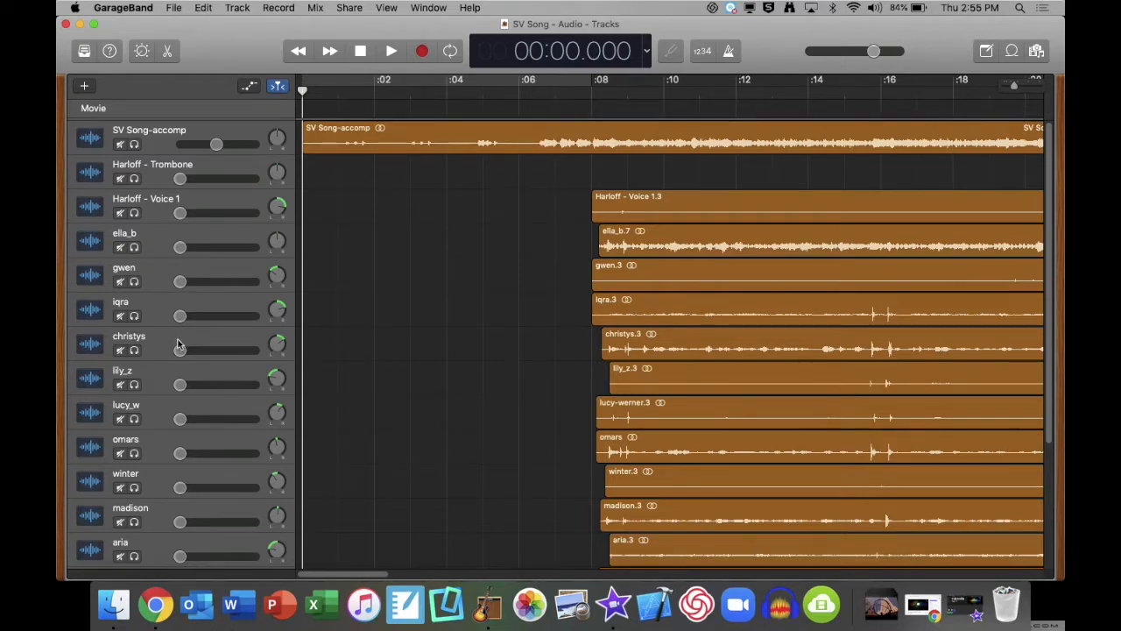
Play the mix for a few seconds from just before the voices enter, at about 7.7 seconds
click(581, 93)
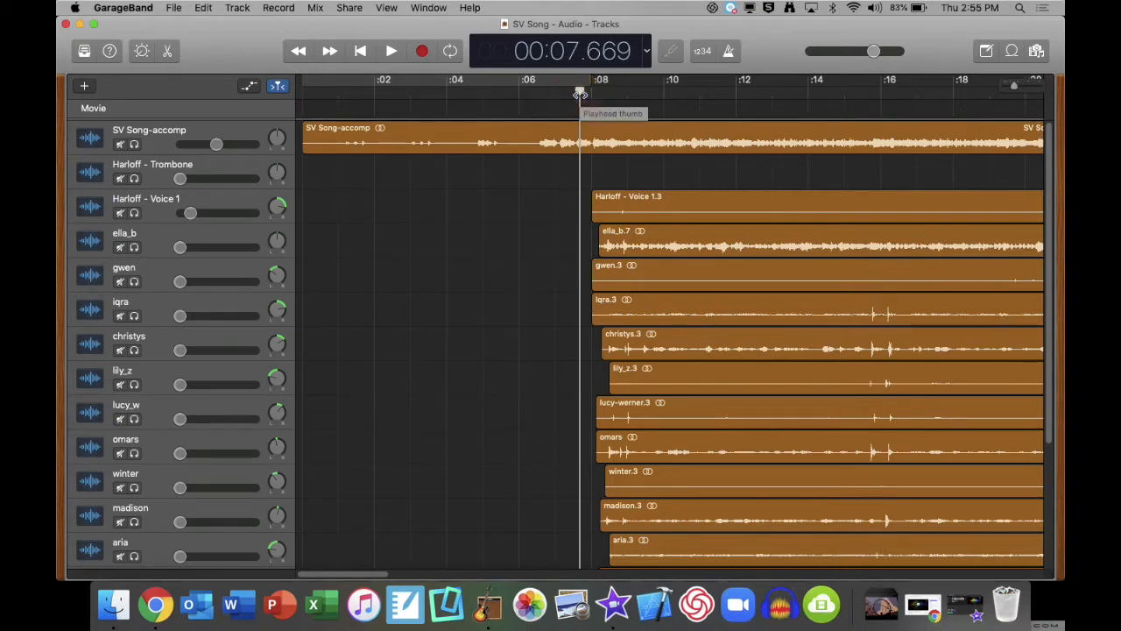
key(space)
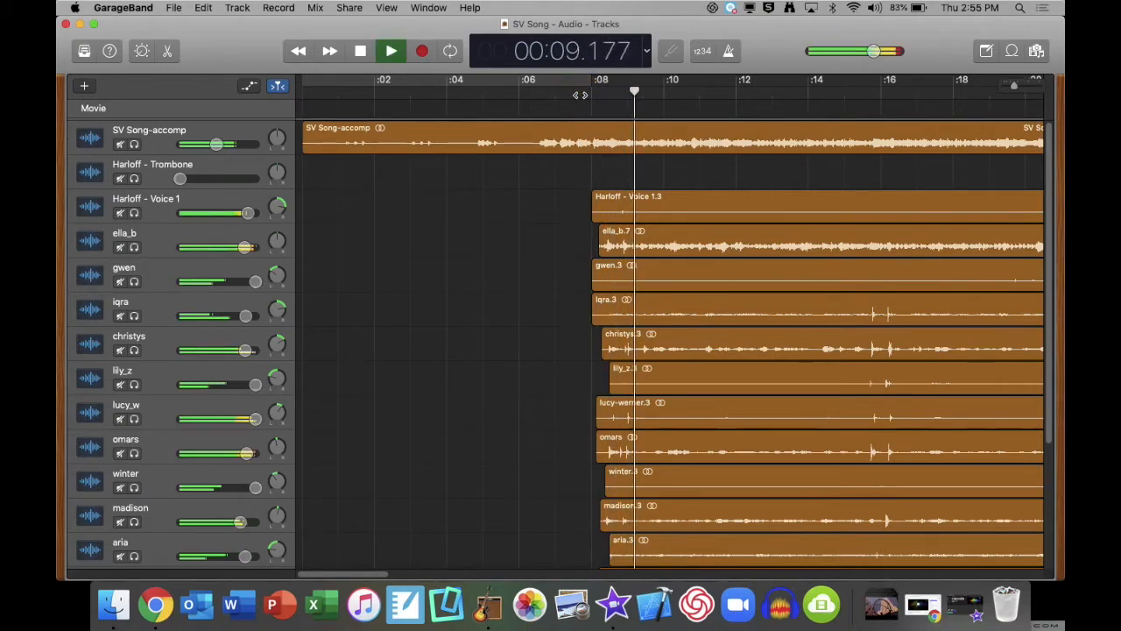
key(space)
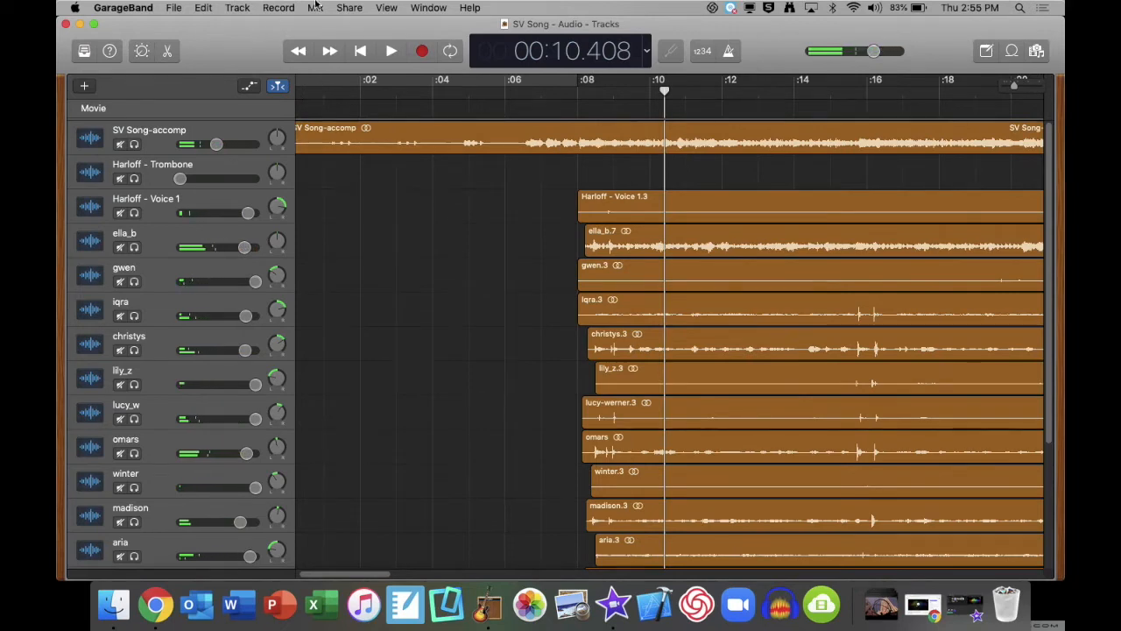
Show the automation curves on all tracks and examine the volume fade-ins where the voices enter
click(351, 7)
mouse_move(315, 8)
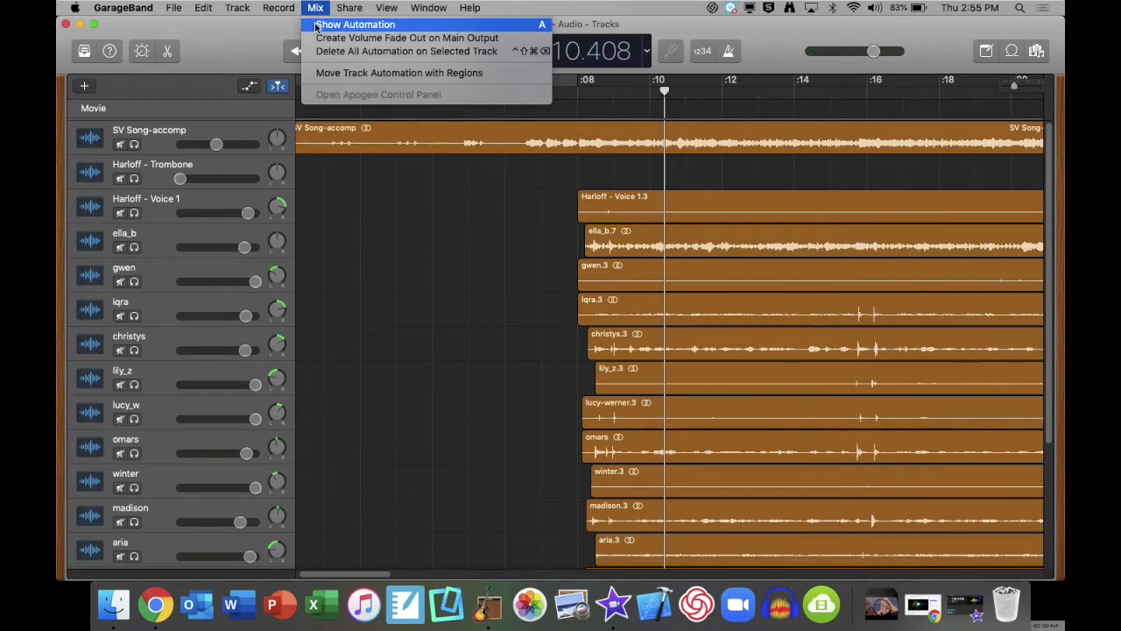
click(313, 7)
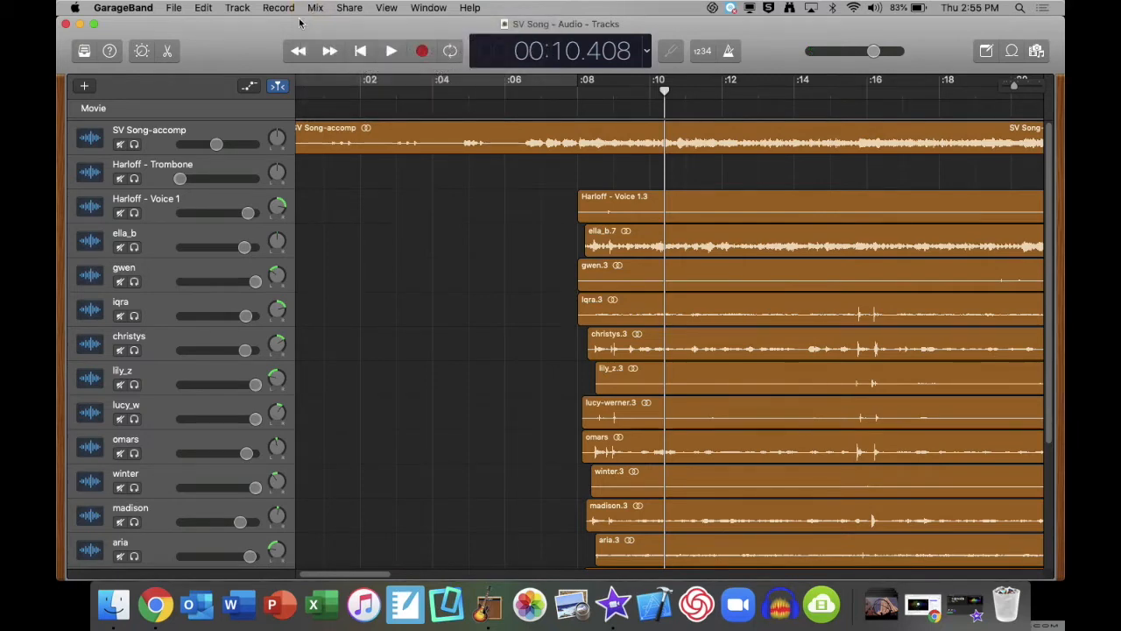
click(248, 86)
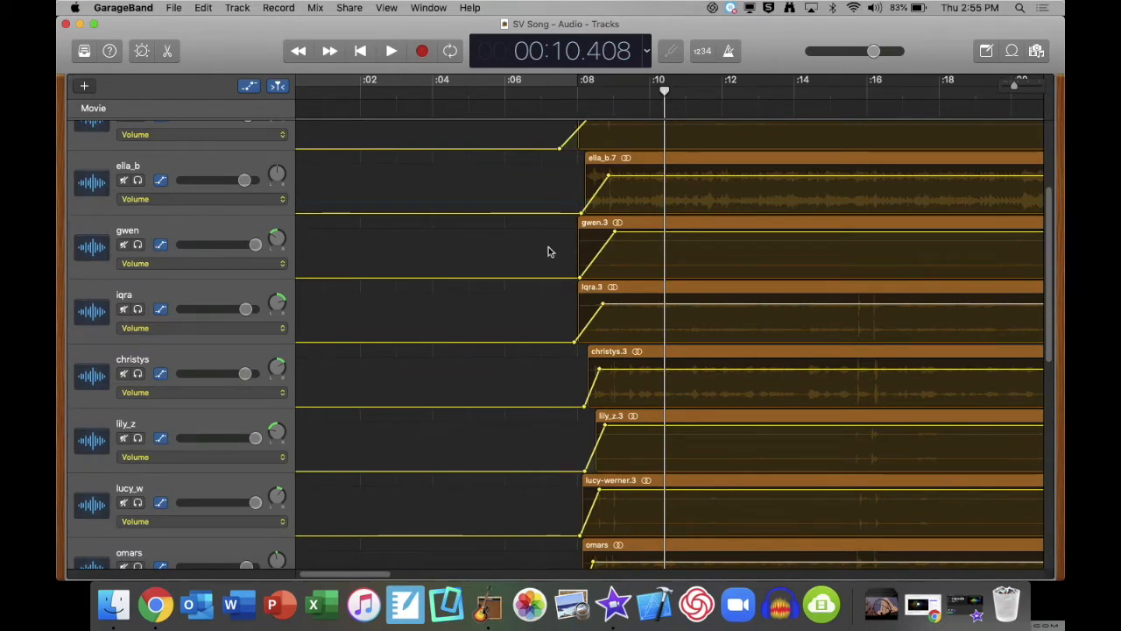
Review the automation parameters available for the first student voice track, leaving Volume selected
click(286, 200)
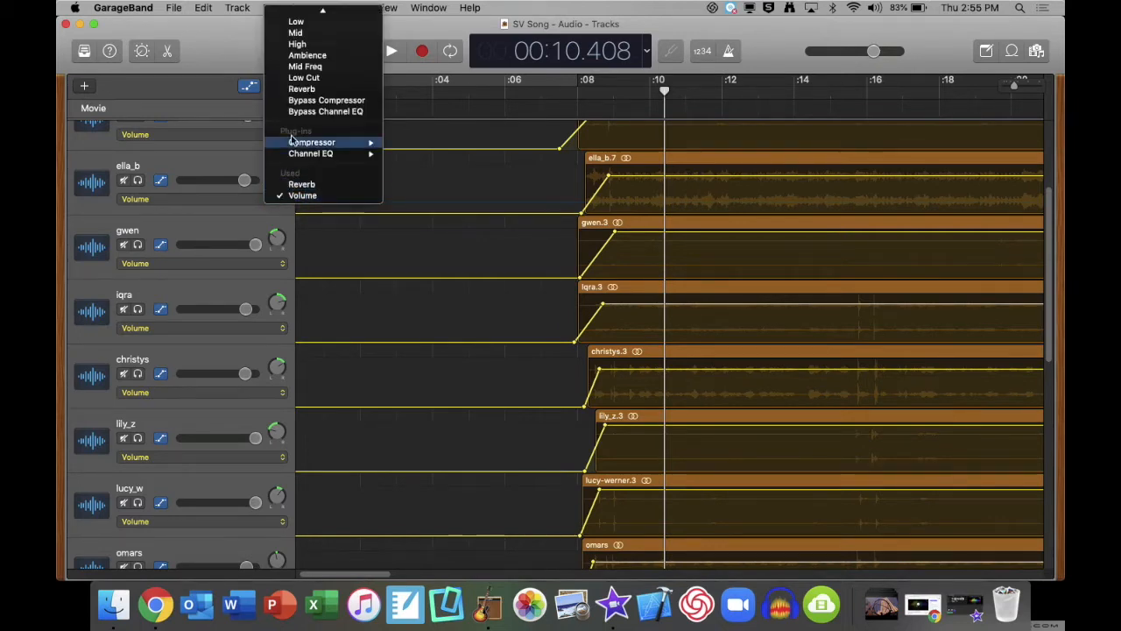
mouse_move(308, 11)
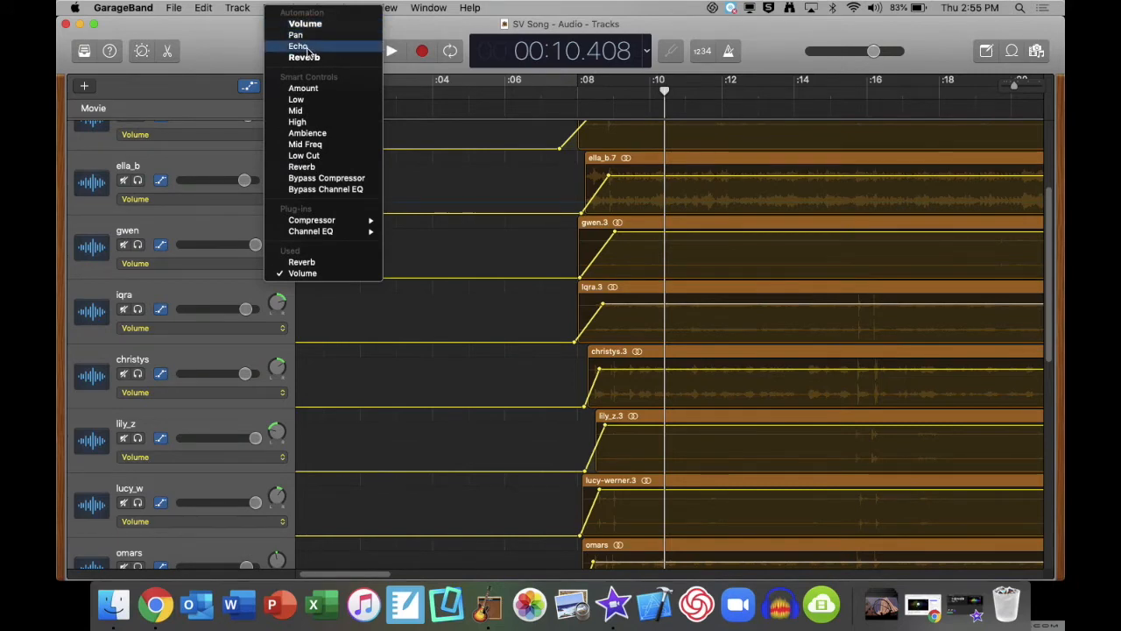
click(245, 55)
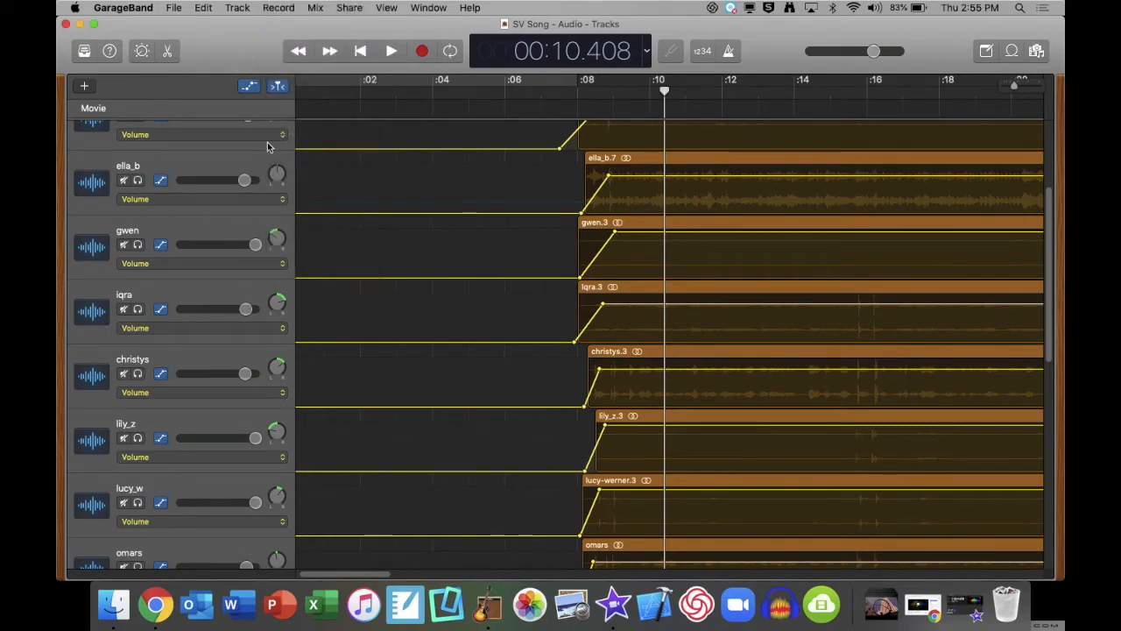
Hide the track automation and go back to the start of the timeline
scroll(389, 268, up, 5)
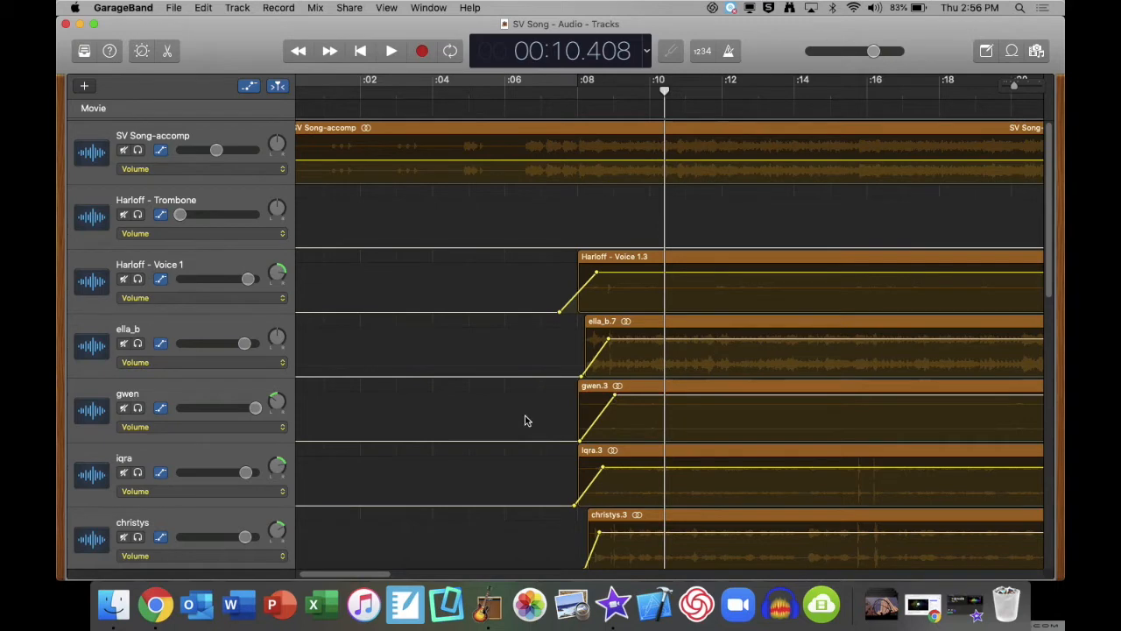
click(249, 86)
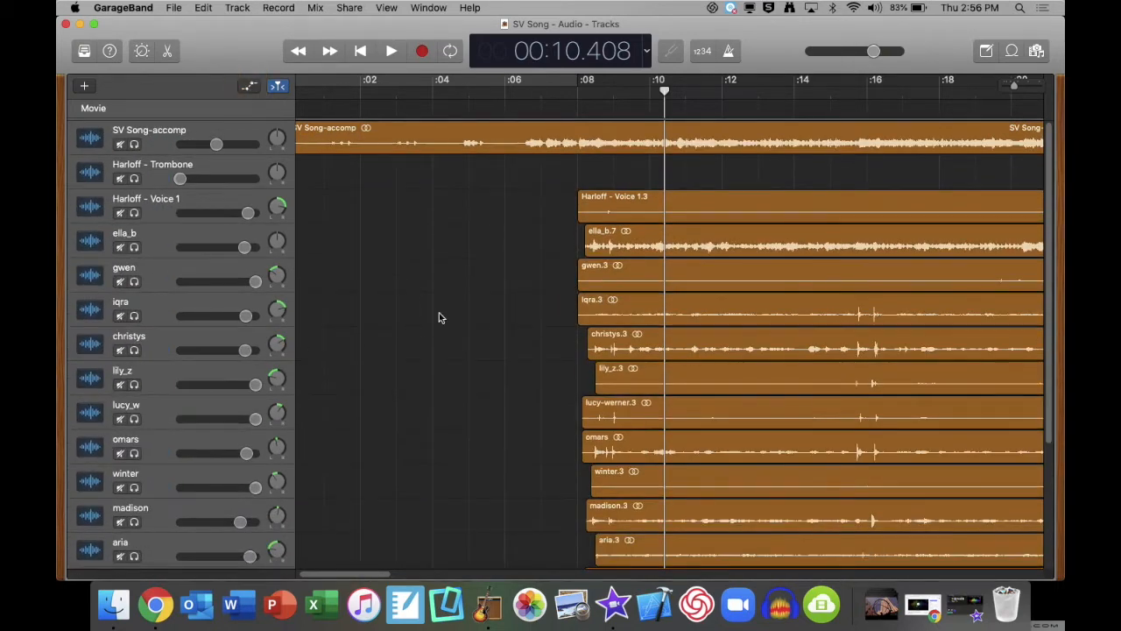
scroll(446, 245, left, 2)
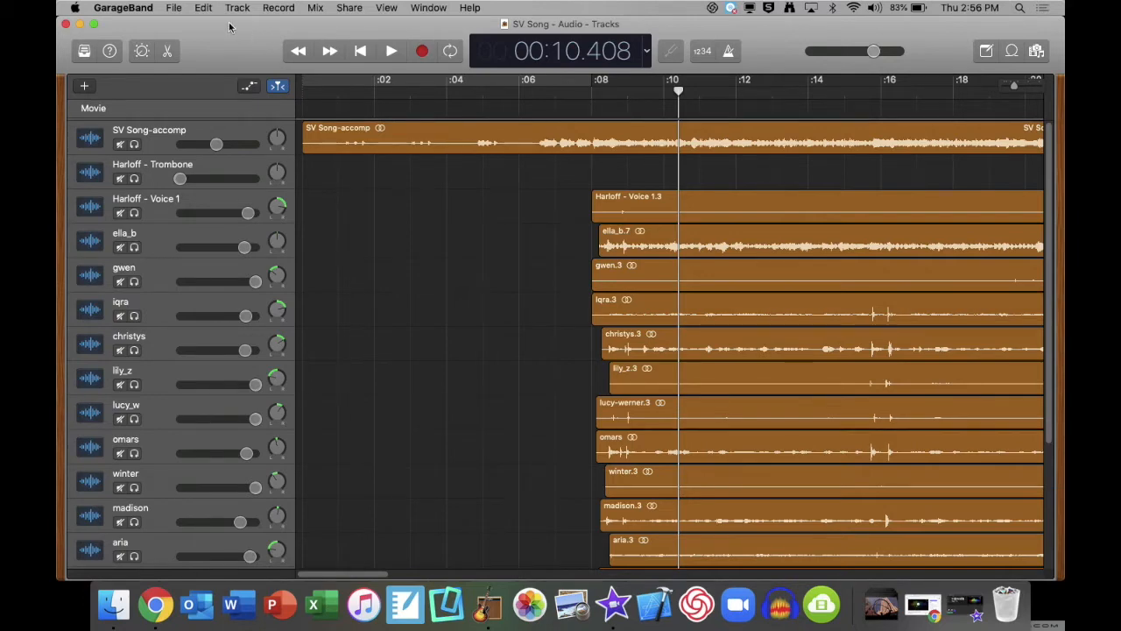
Close the song project and create a new empty project with a microphone audio track
click(64, 26)
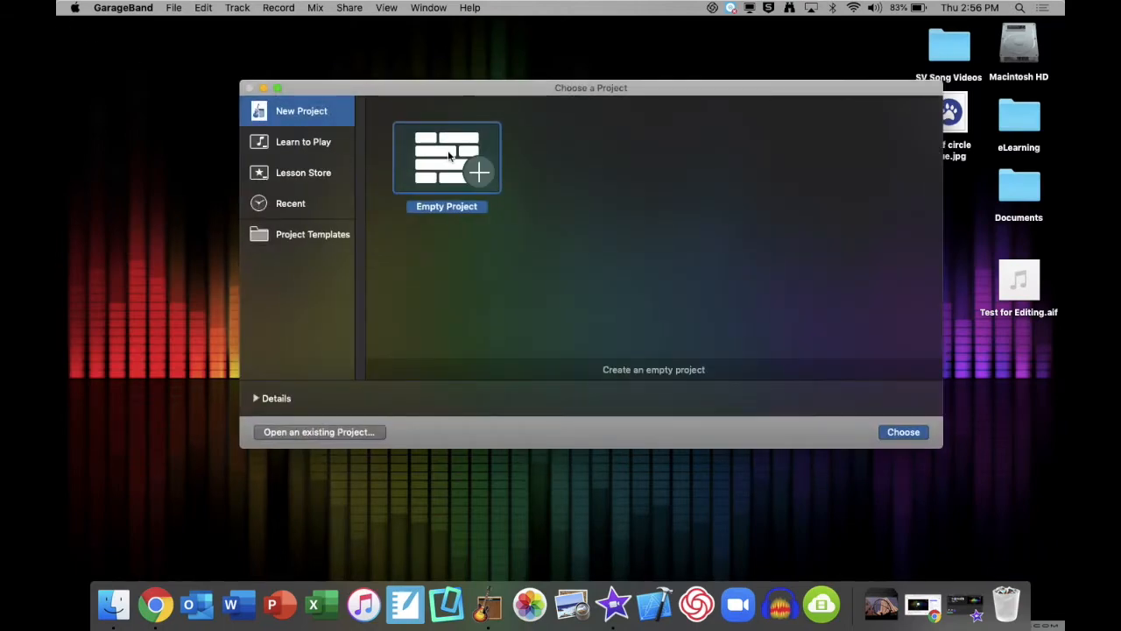
double_click(449, 156)
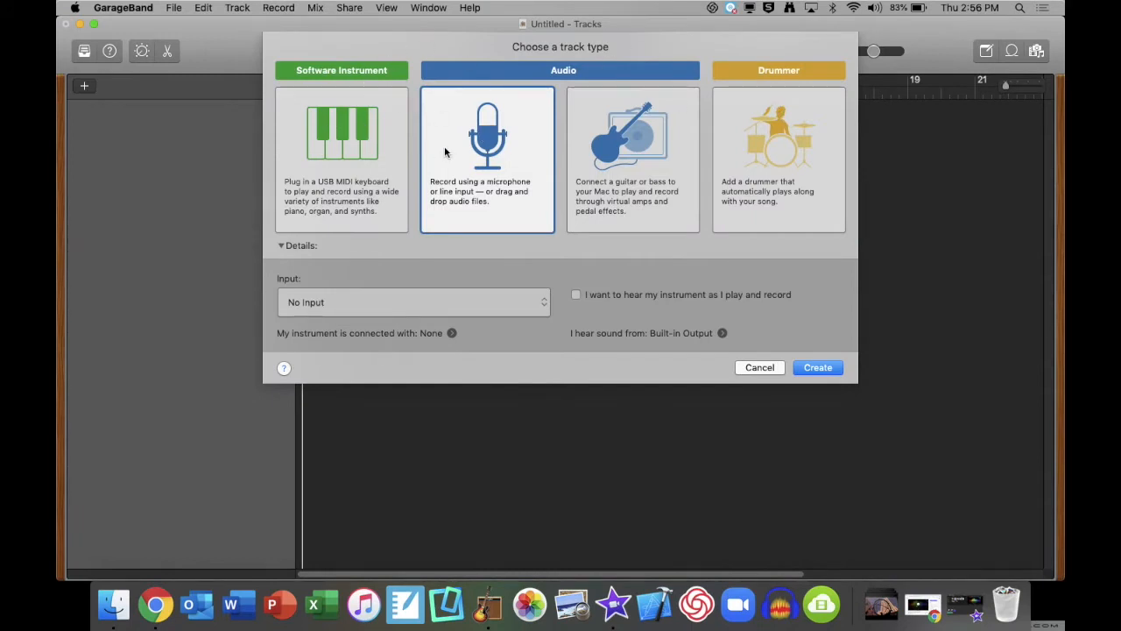
click(444, 151)
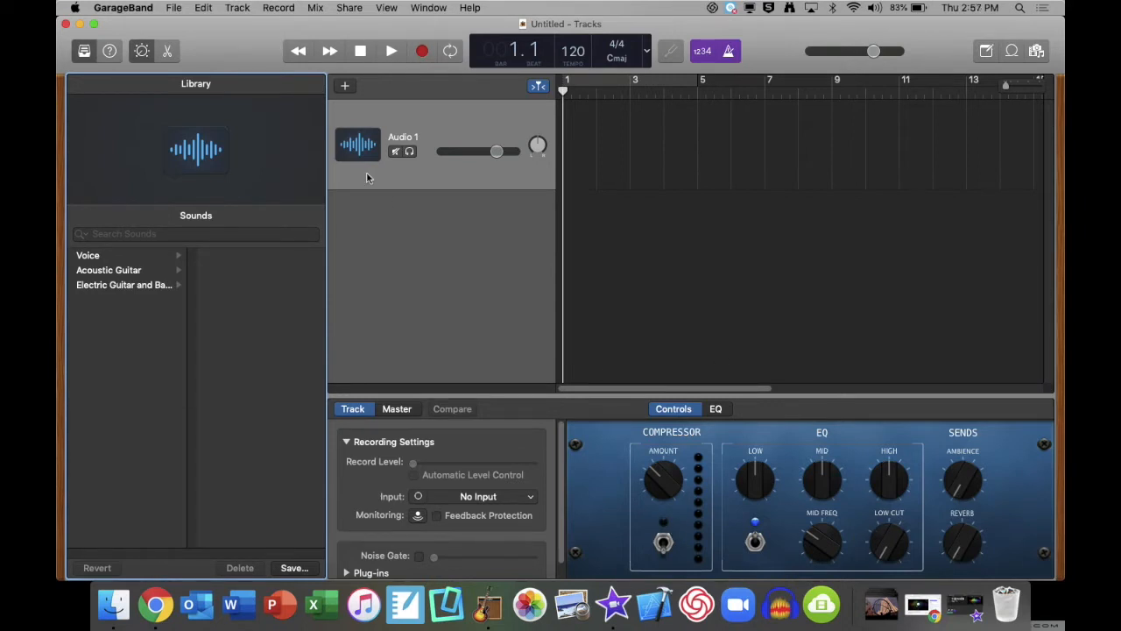
Hide the Smart Controls and the Library, and move the project window aside to uncover the desktop folders
click(144, 53)
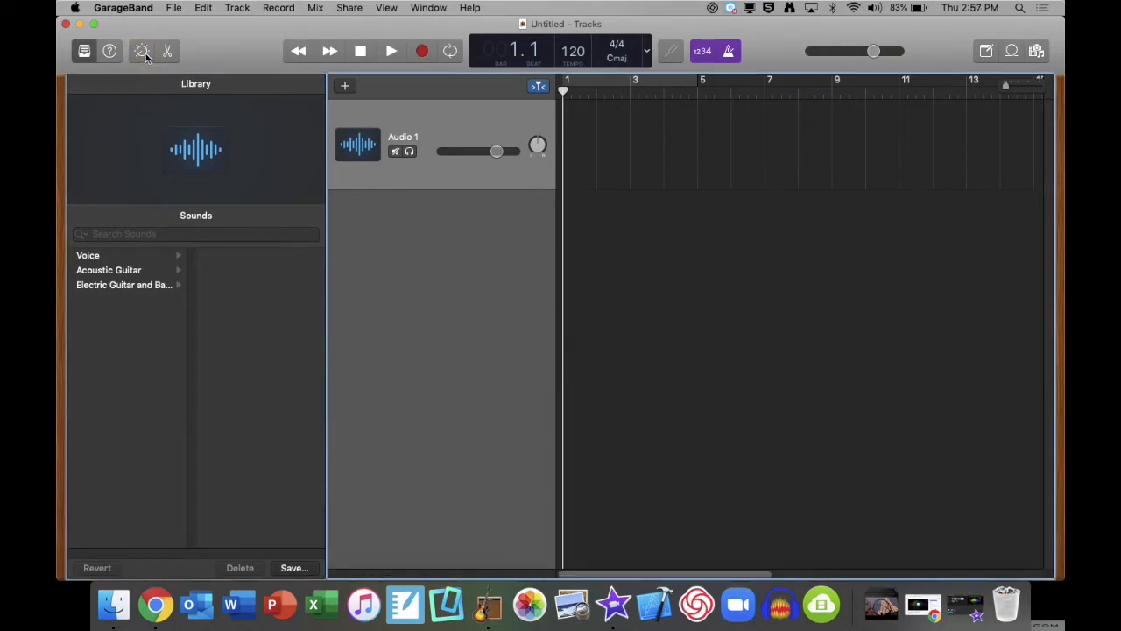
click(84, 51)
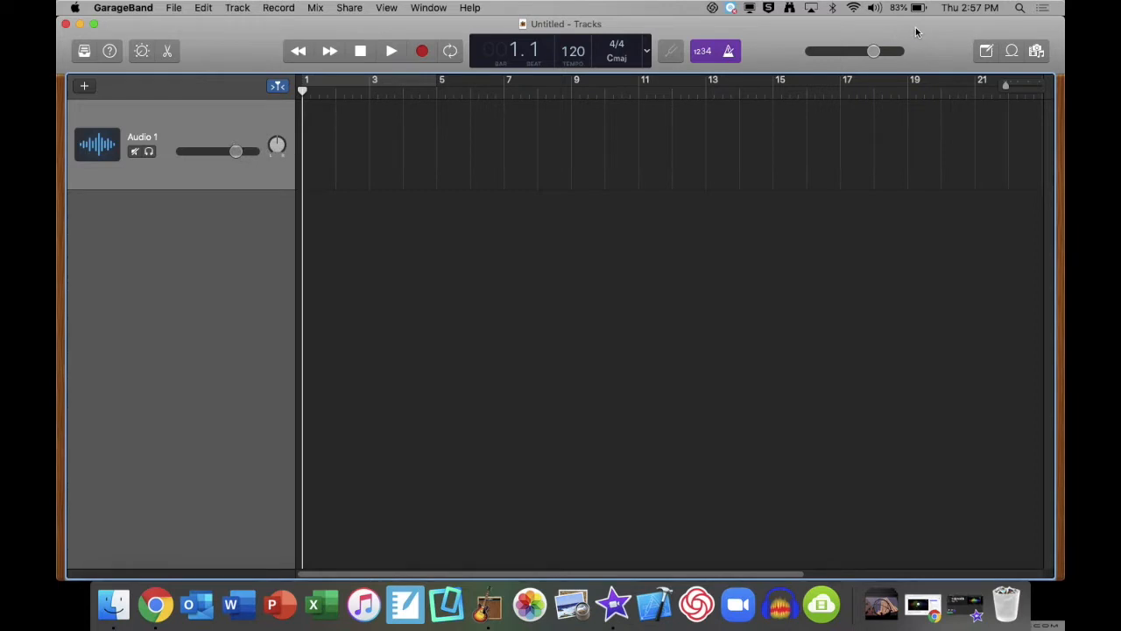
drag(914, 31, 716, 30)
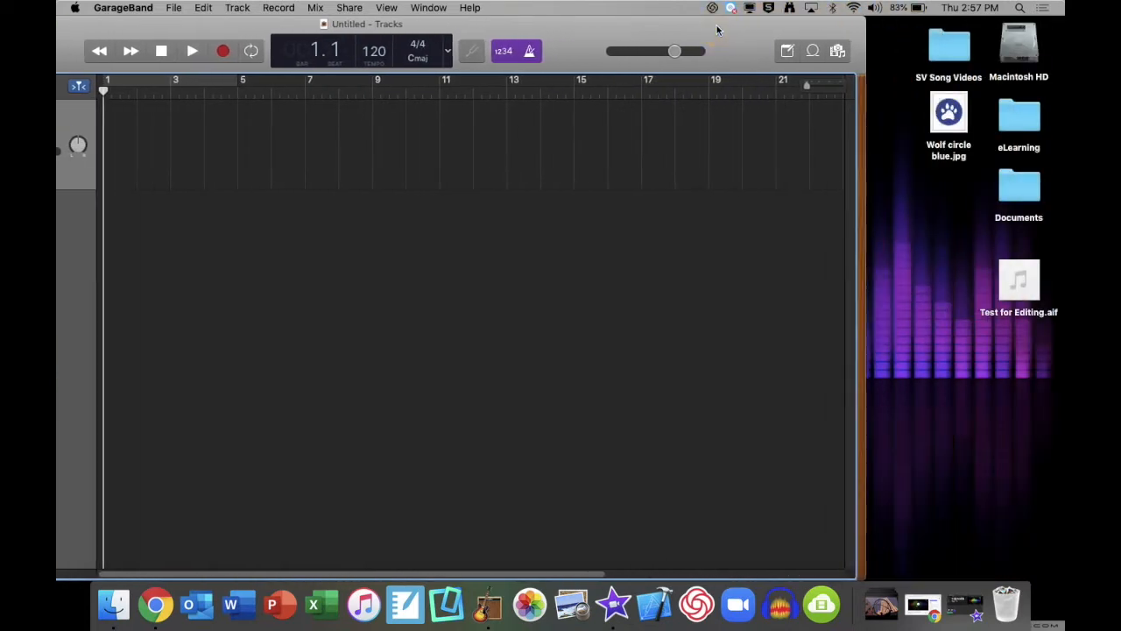
Import SV Song-accomp.mp3 from the Audio Tracks folder in SV Song Videos onto the empty track at bar 1, and restore the project window
double_click(947, 58)
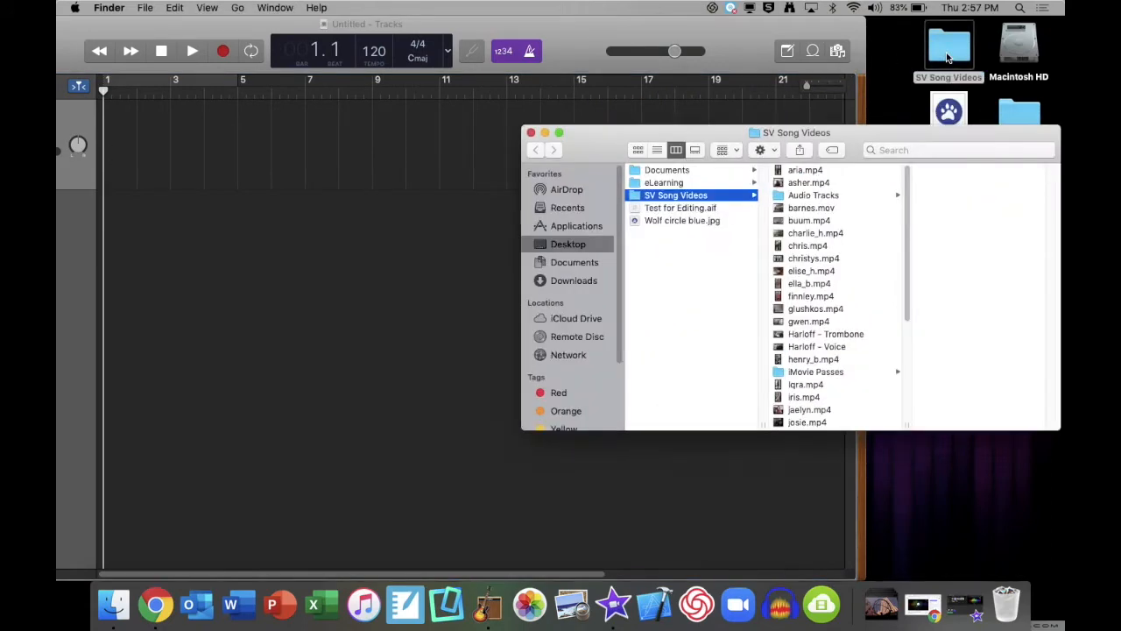
click(837, 195)
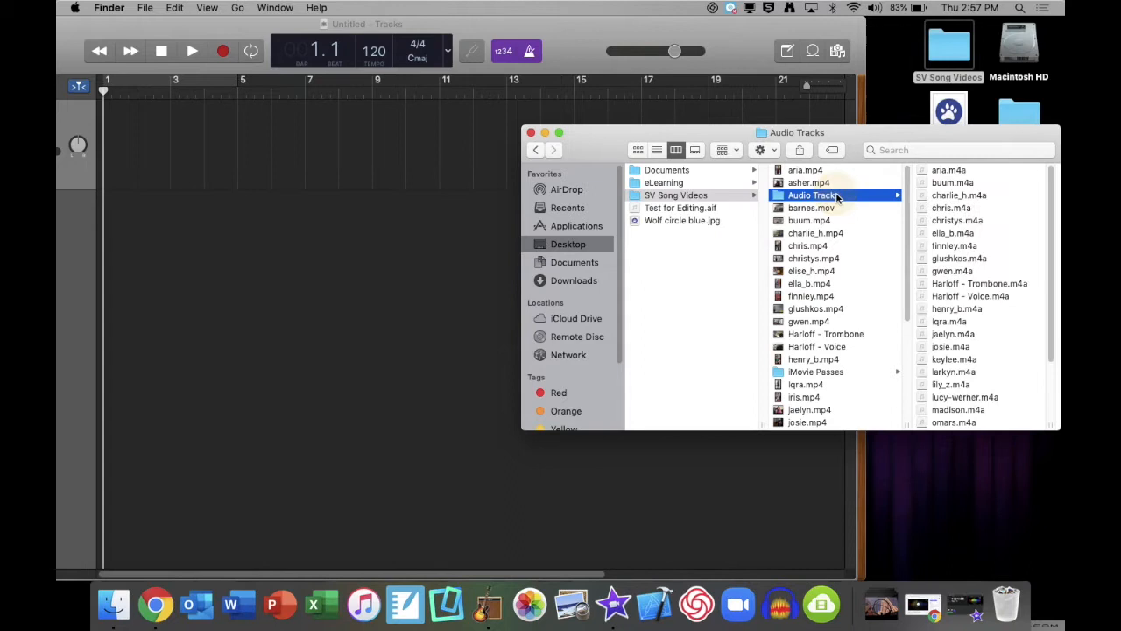
scroll(961, 210, down, 5)
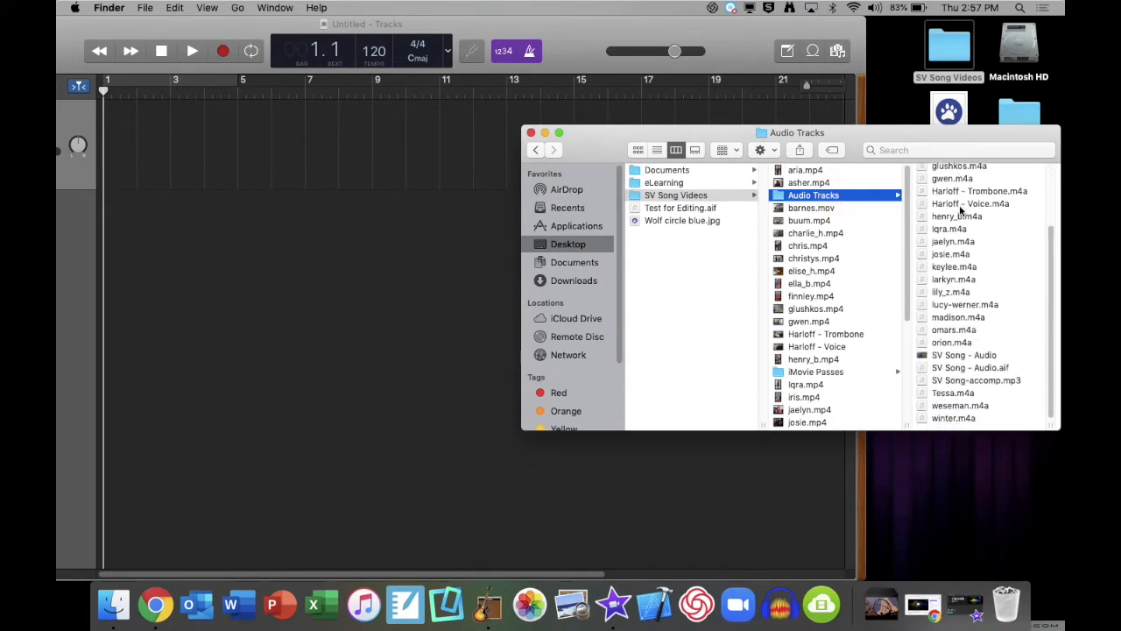
click(957, 388)
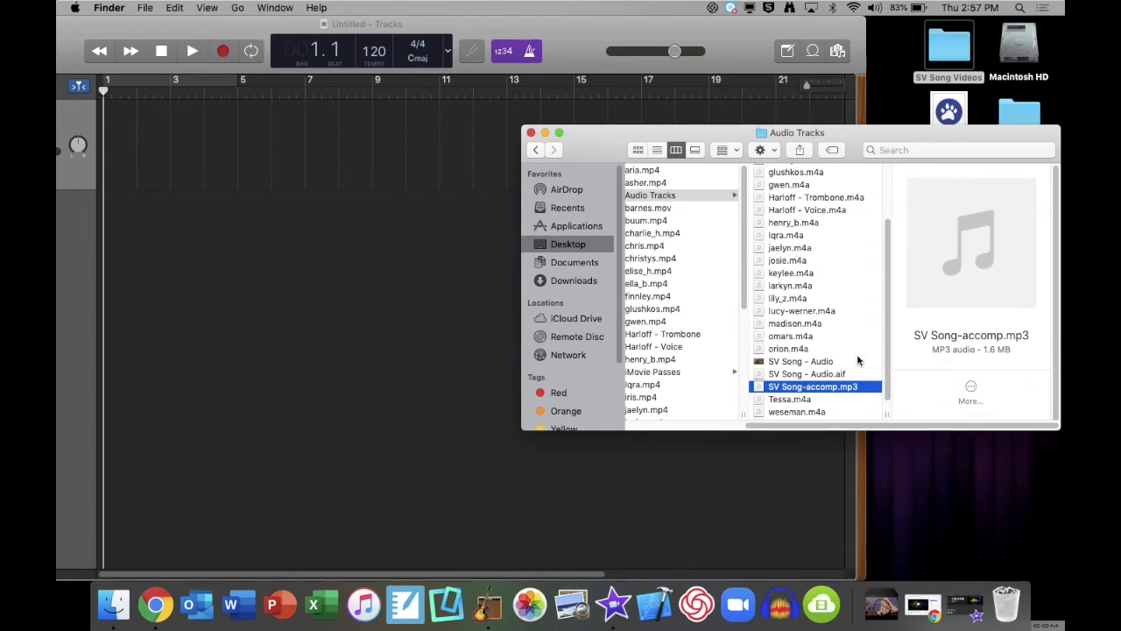
drag(784, 389, 102, 139)
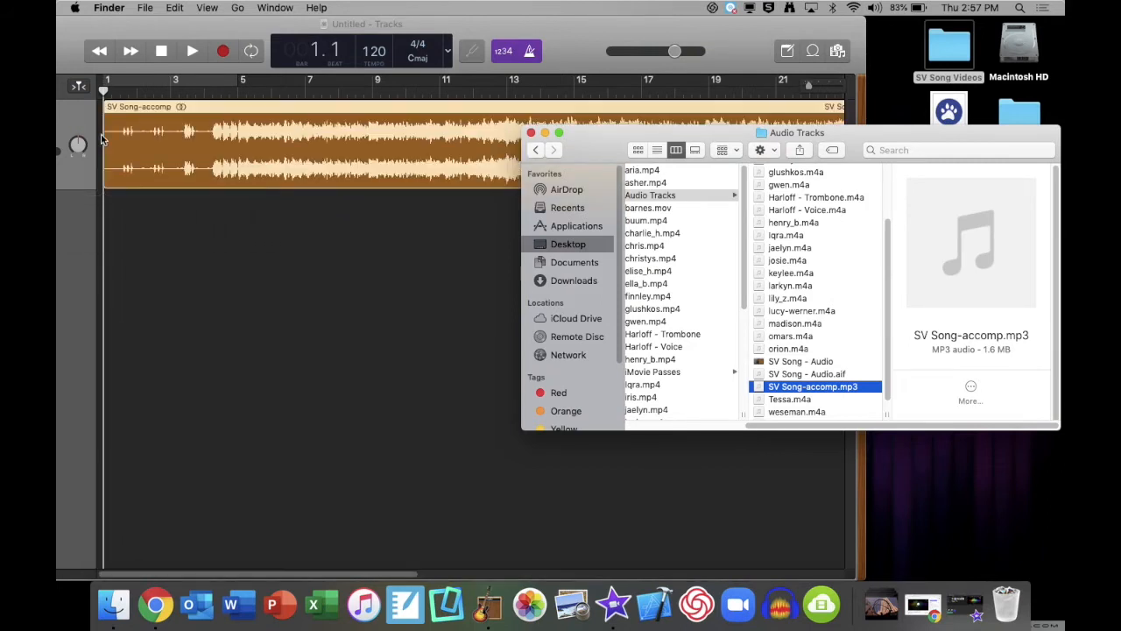
click(550, 21)
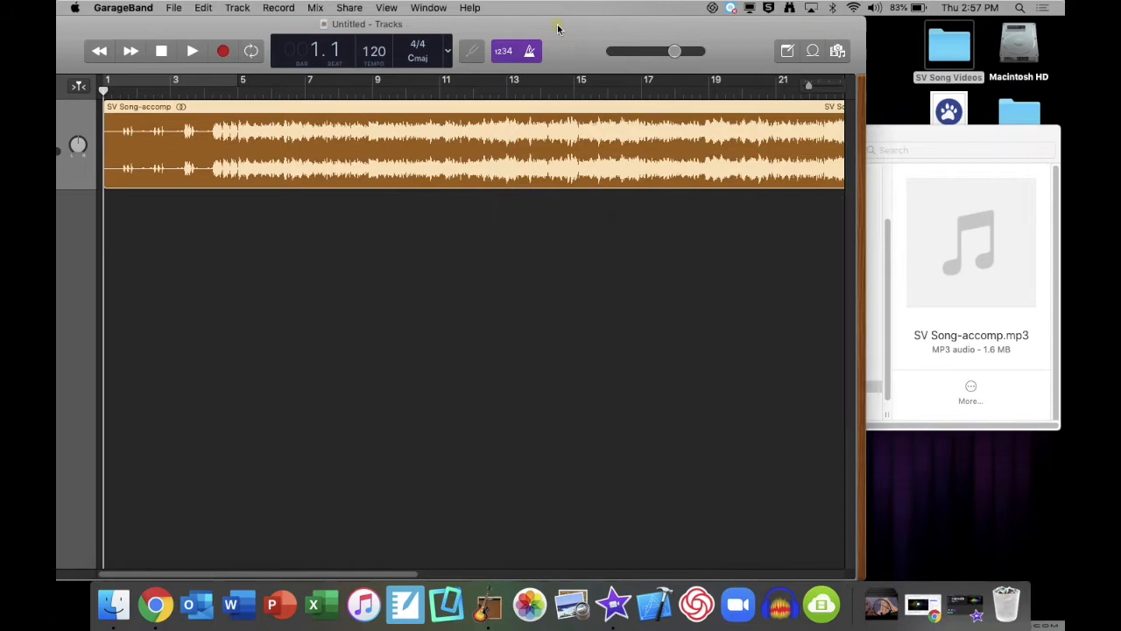
double_click(555, 26)
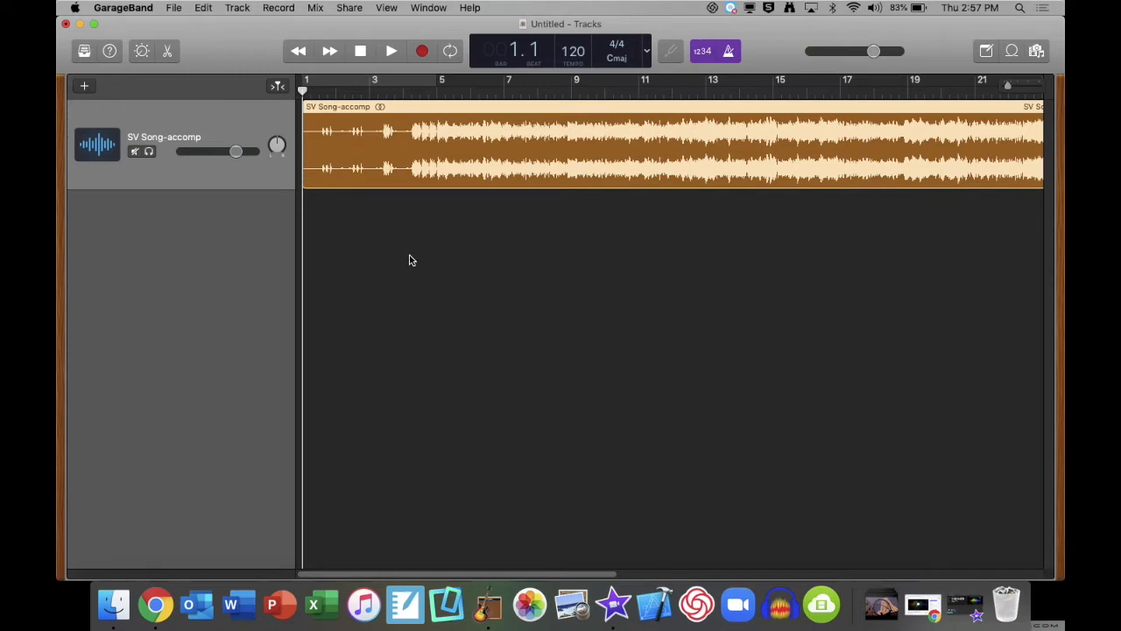
Turn off the metronome and count-in while playing the accompaniment, and return the playhead to the beginning
key(space)
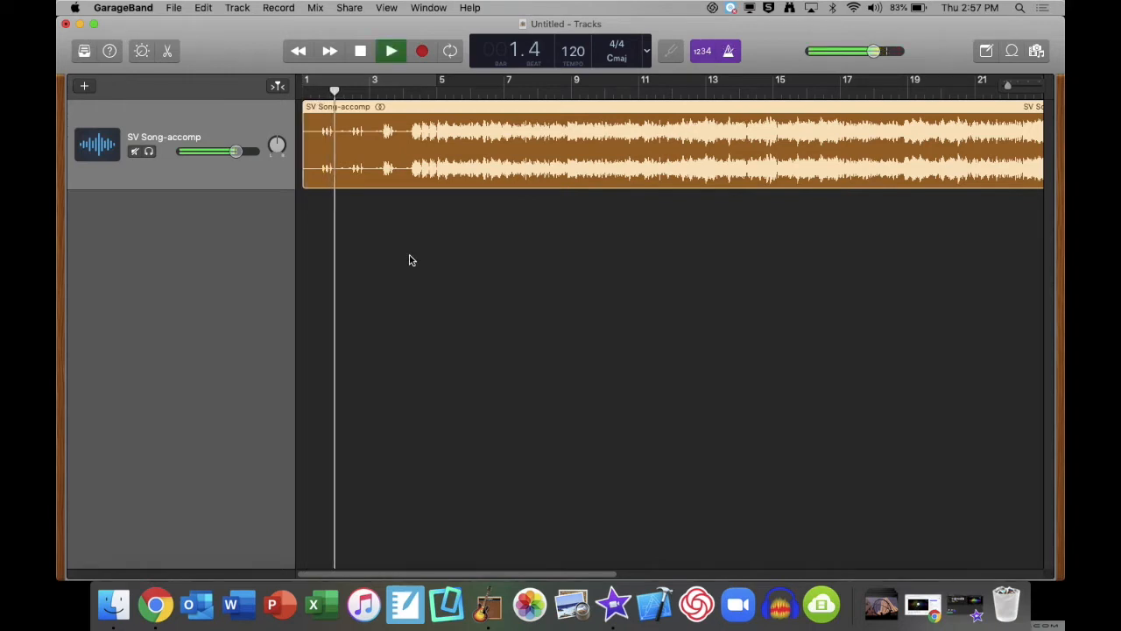
click(728, 53)
click(708, 53)
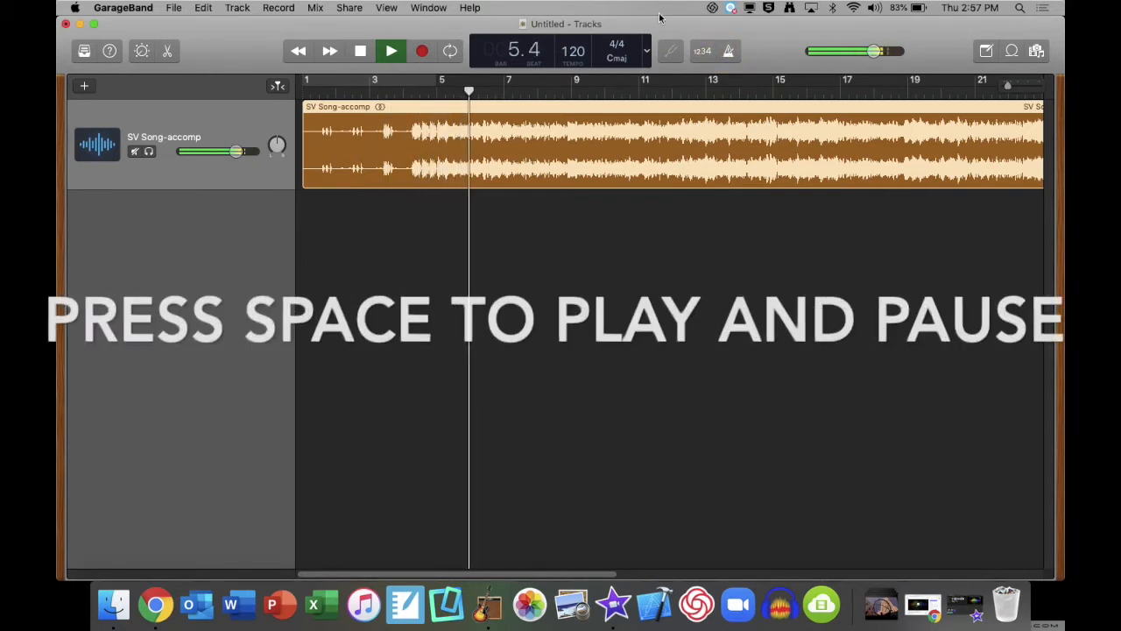
key(space)
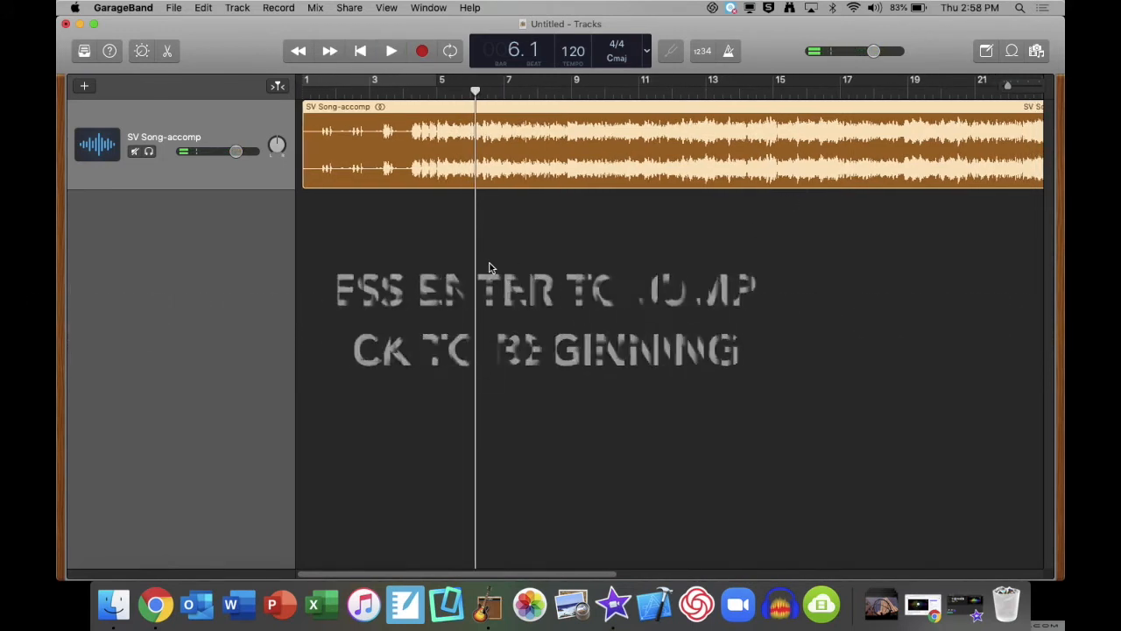
key(Return)
drag(445, 106, 378, 110)
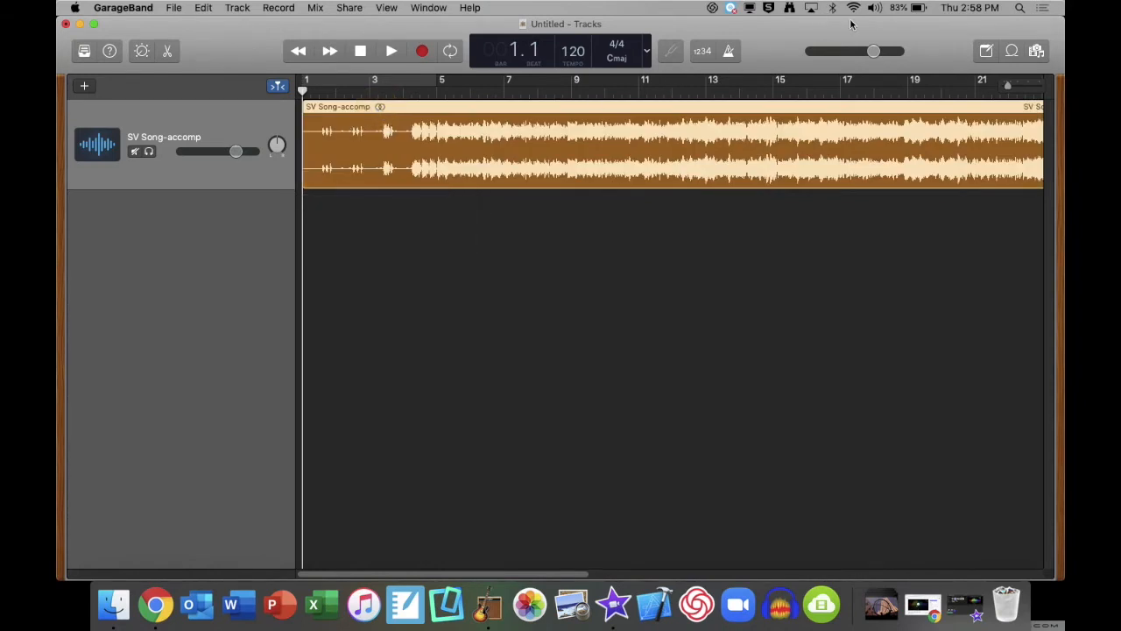
Add a student's .m4a recording from the Audio Tracks folder as a new track below the accompaniment, starting just after bar 2
drag(850, 26, 691, 24)
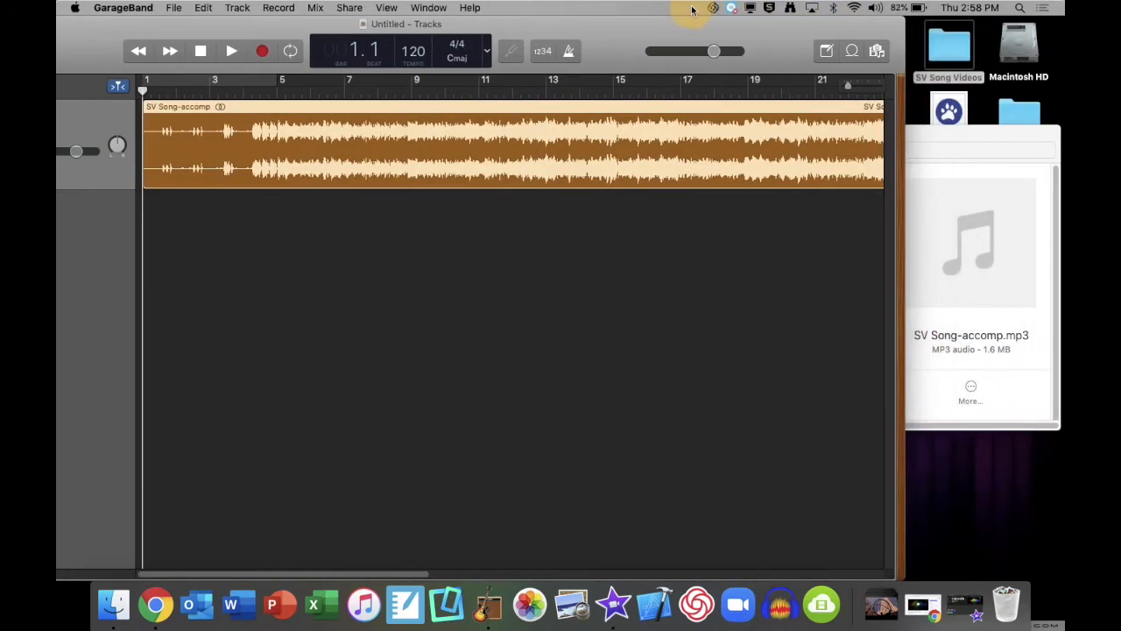
click(947, 142)
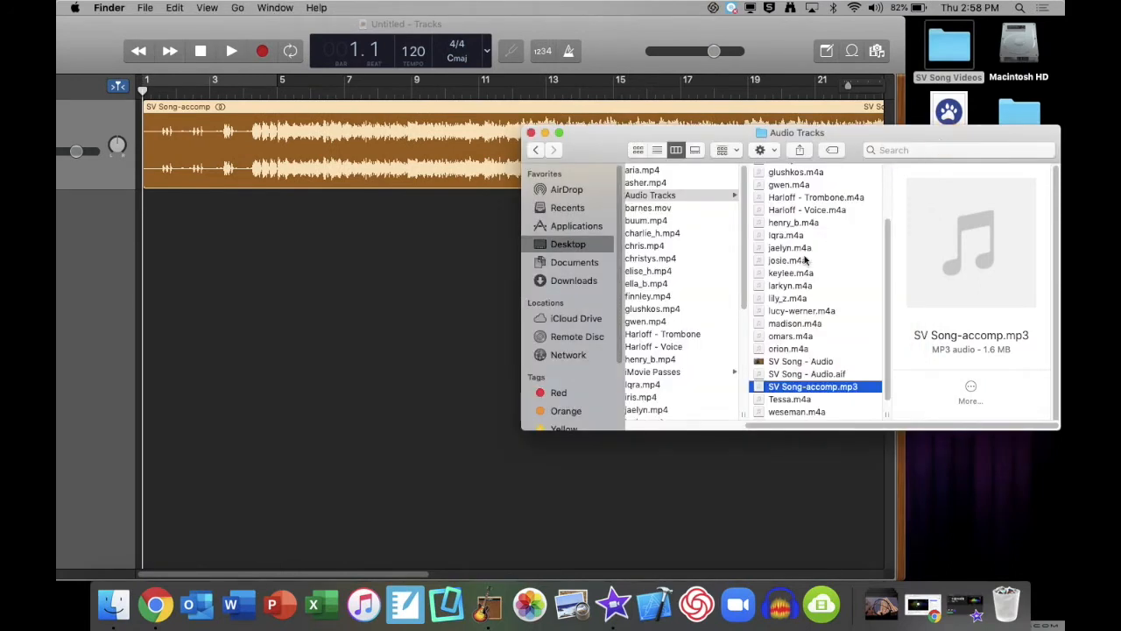
scroll(805, 260, up, 5)
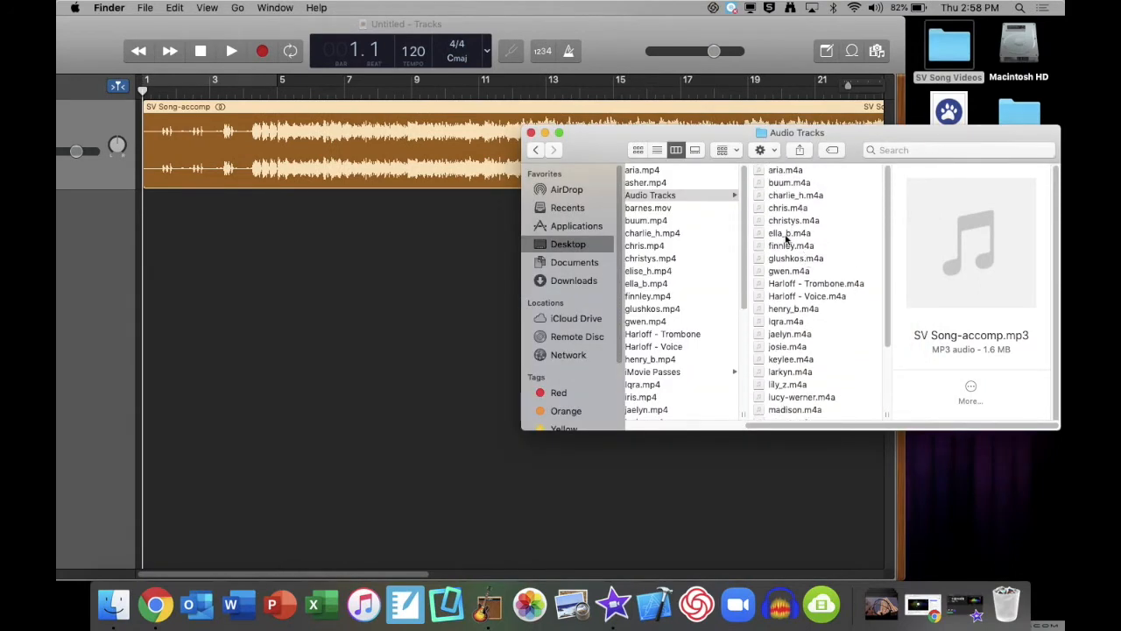
click(789, 235)
drag(758, 235, 185, 228)
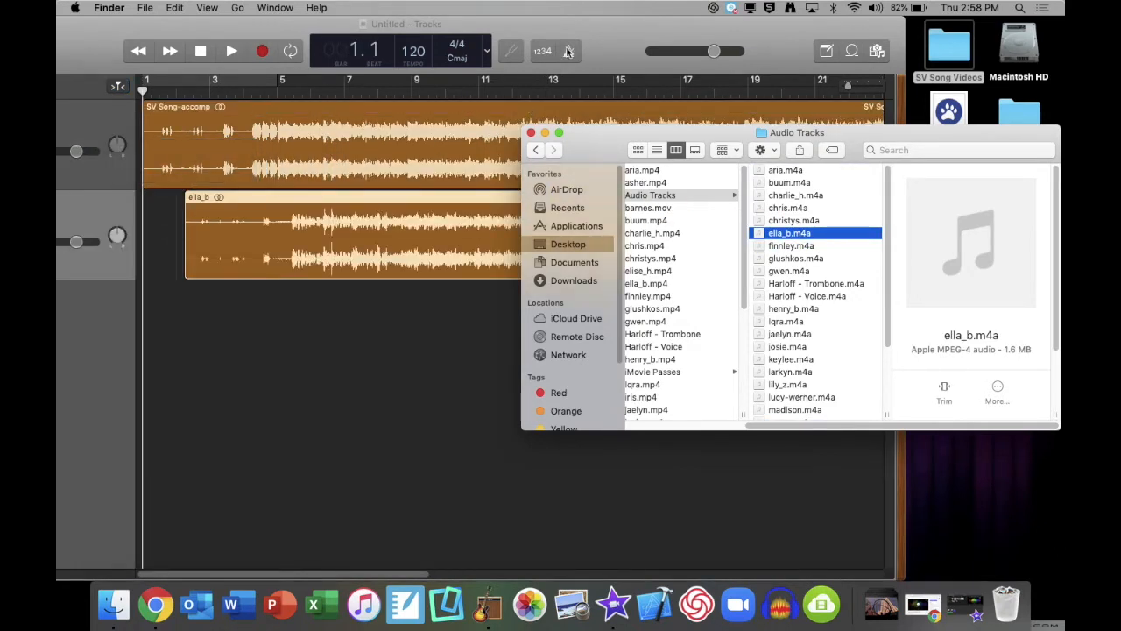
click(616, 37)
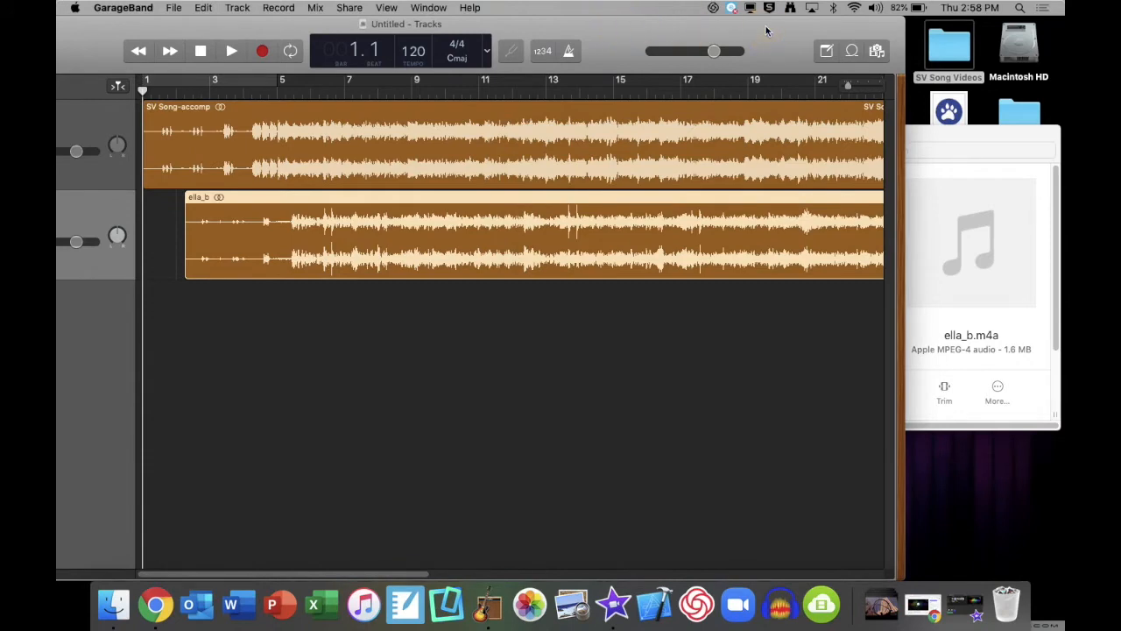
double_click(766, 32)
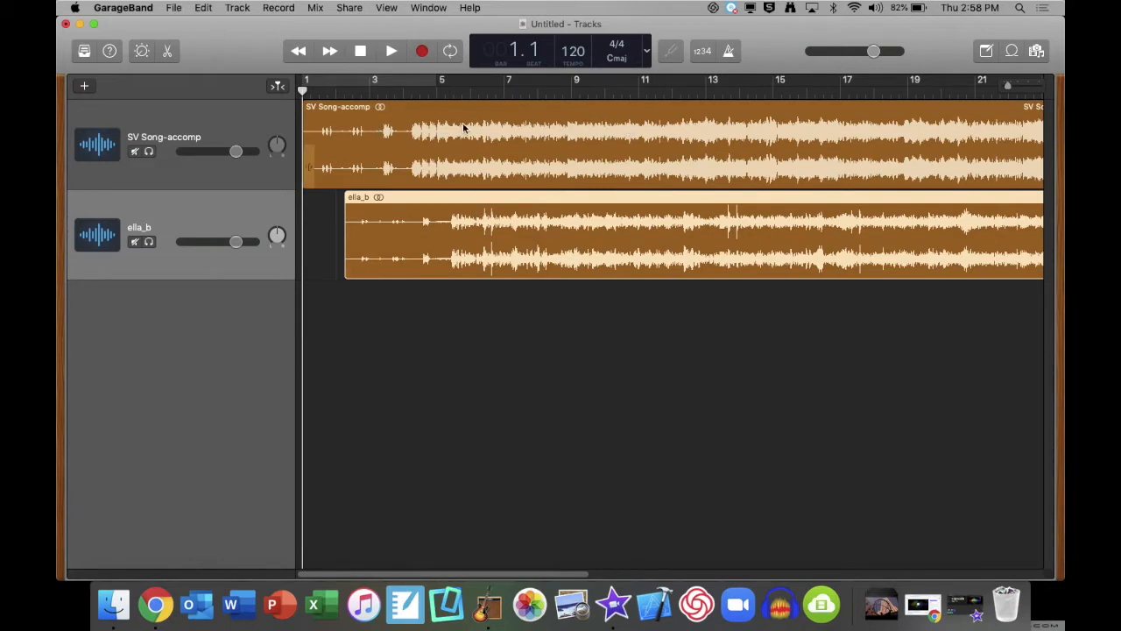
Mute and unmute the student's voice track, solo it, and play it to hear where the singing begins
click(134, 245)
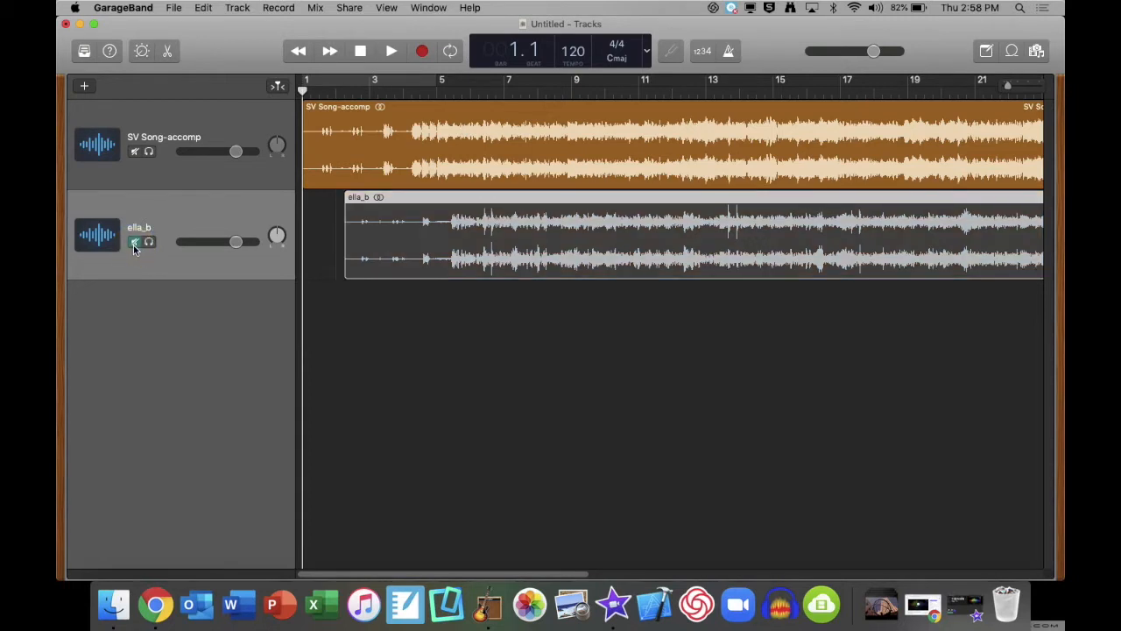
click(135, 242)
click(148, 243)
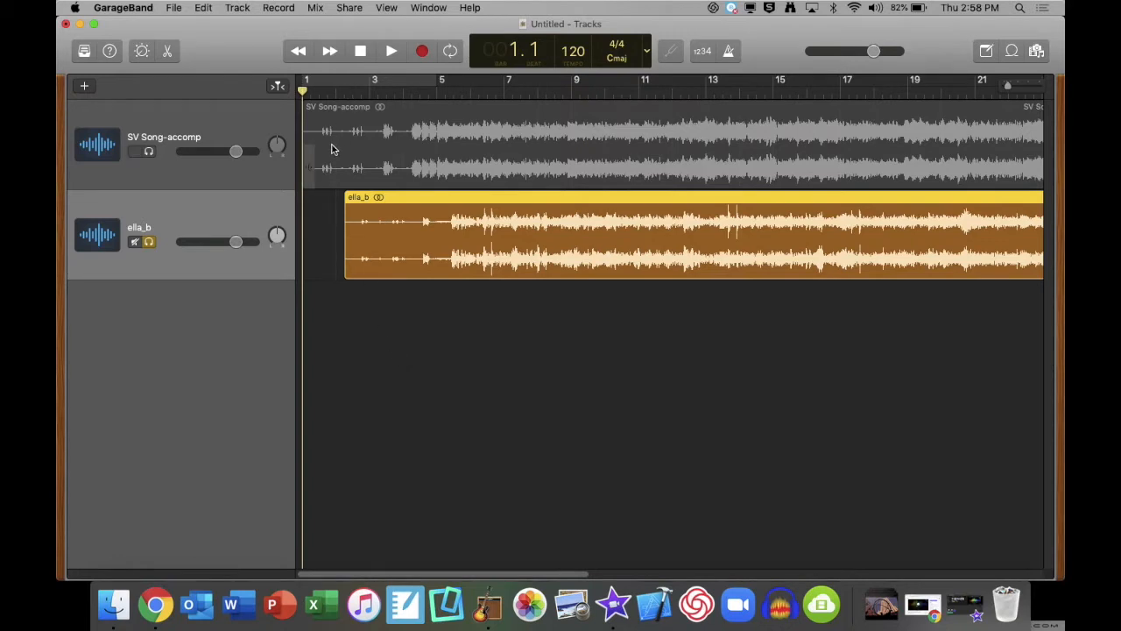
key(space)
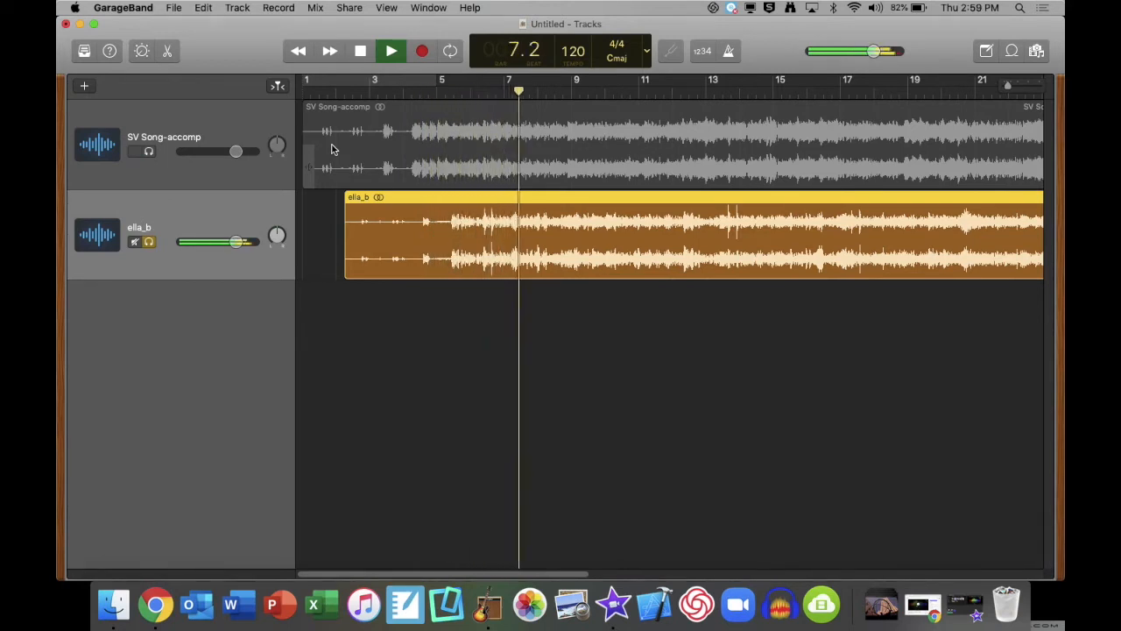
key(space)
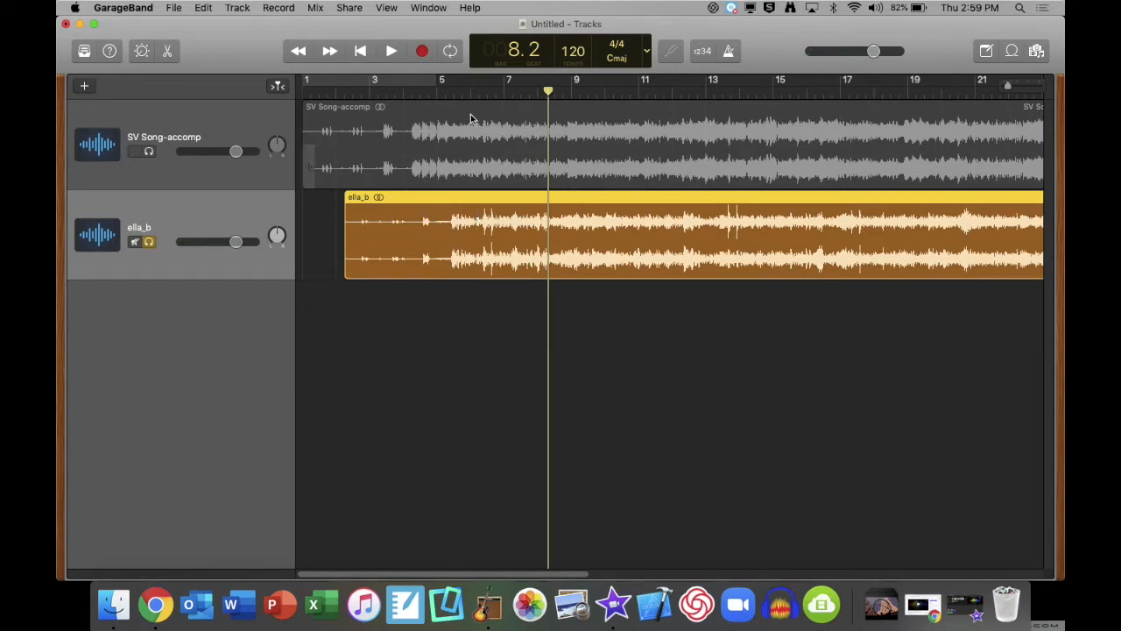
Split the student's voice region at bar 5 beat 4, delete the part before the split, and play the remaining region
drag(550, 91, 464, 90)
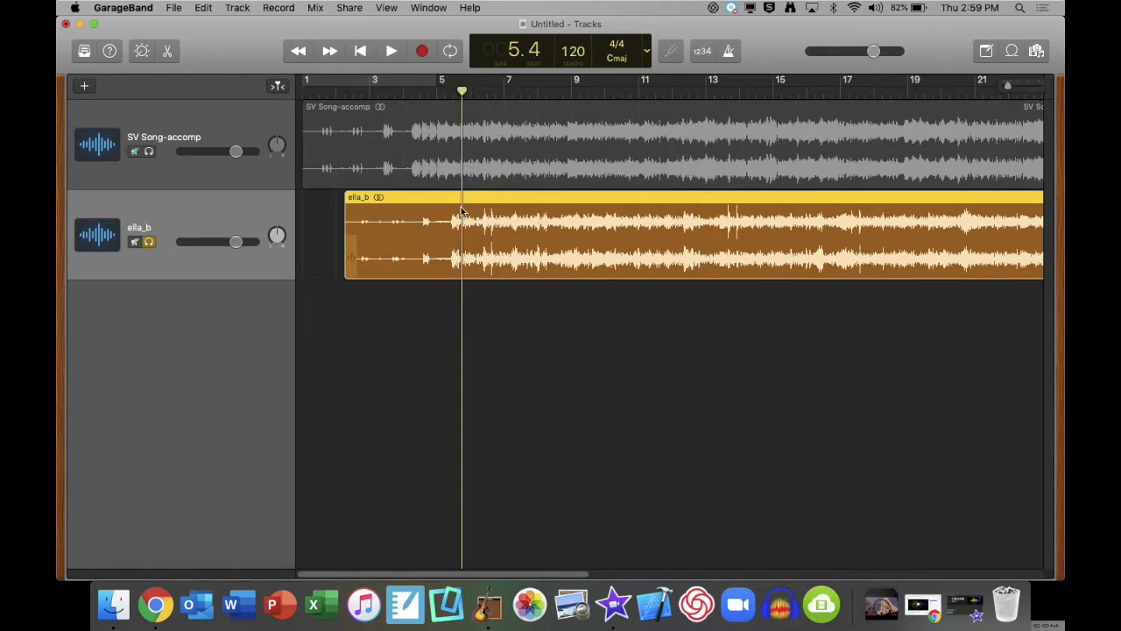
drag(465, 203, 464, 202)
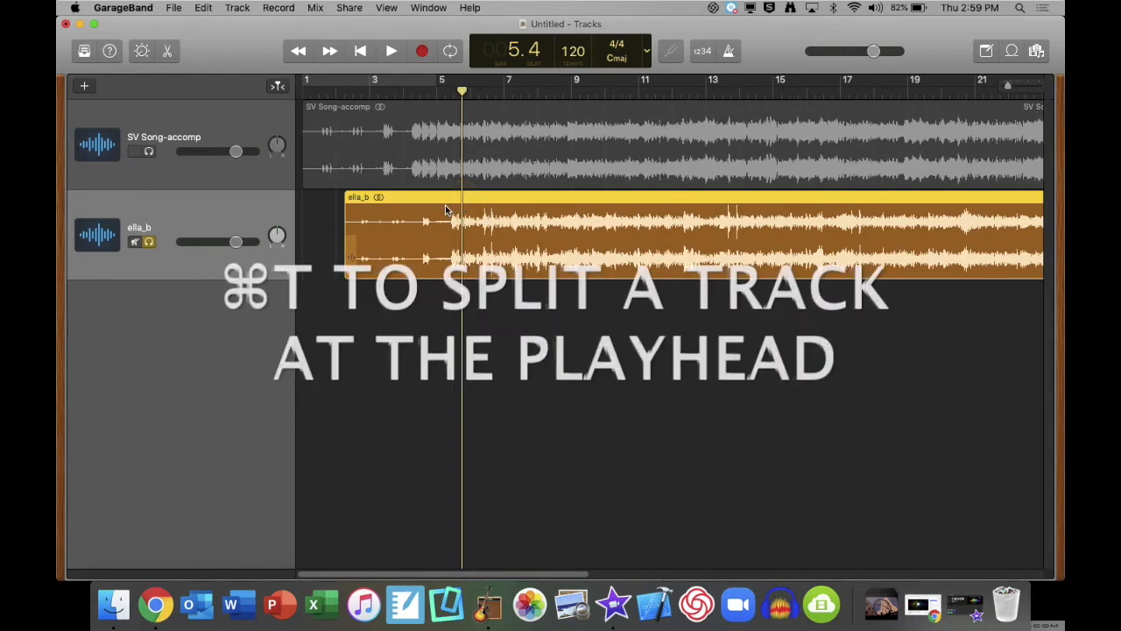
key(cmd+t)
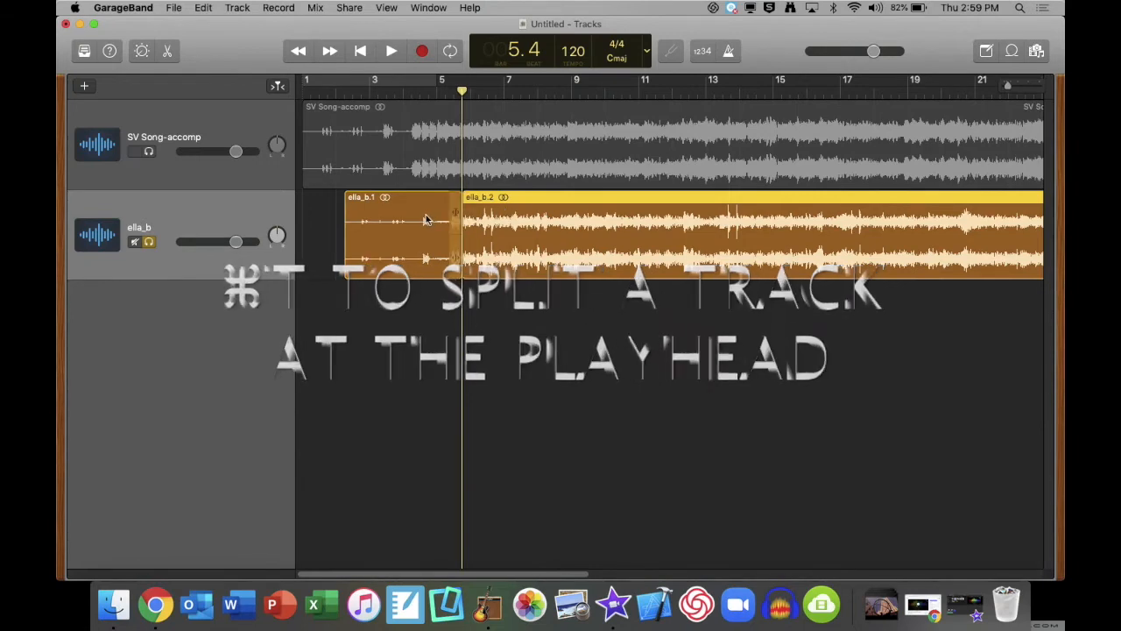
click(426, 219)
click(567, 214)
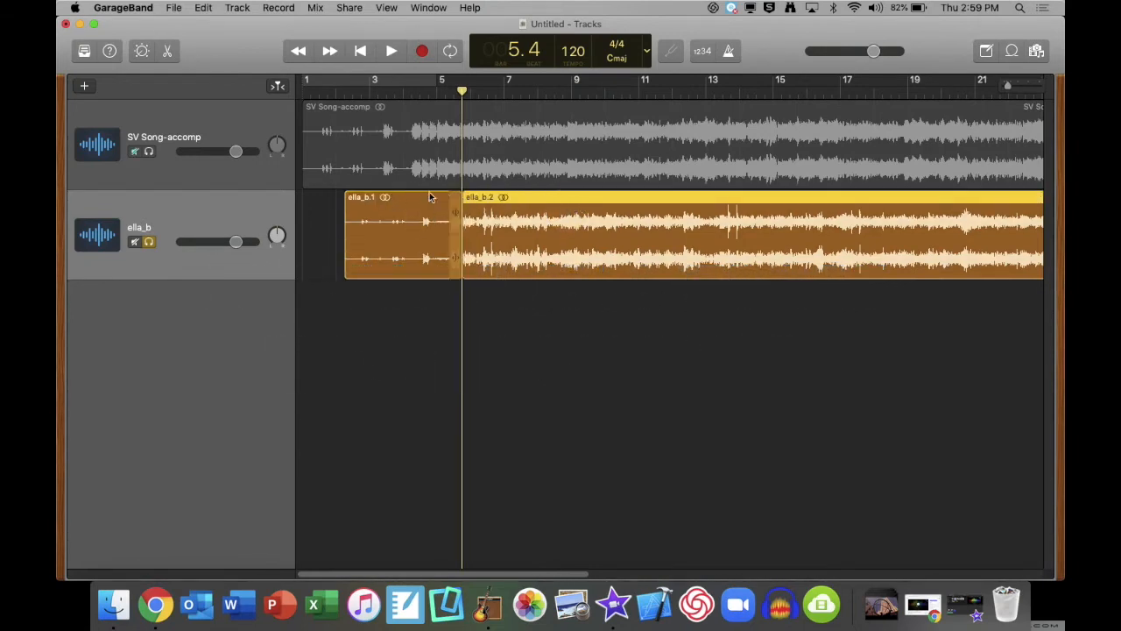
click(406, 208)
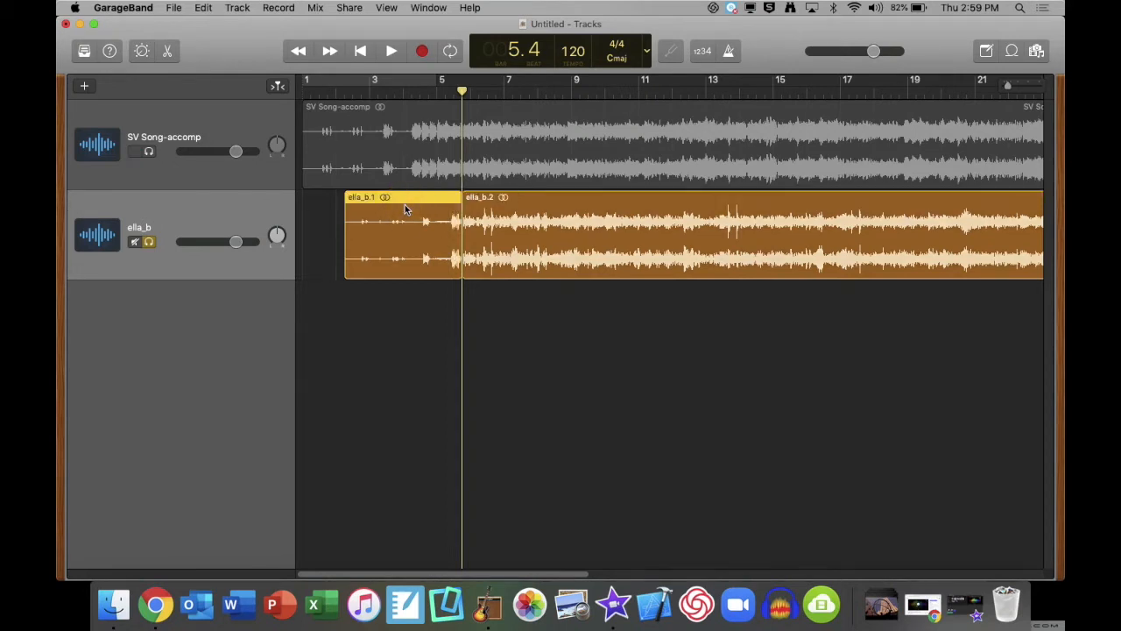
key(Delete)
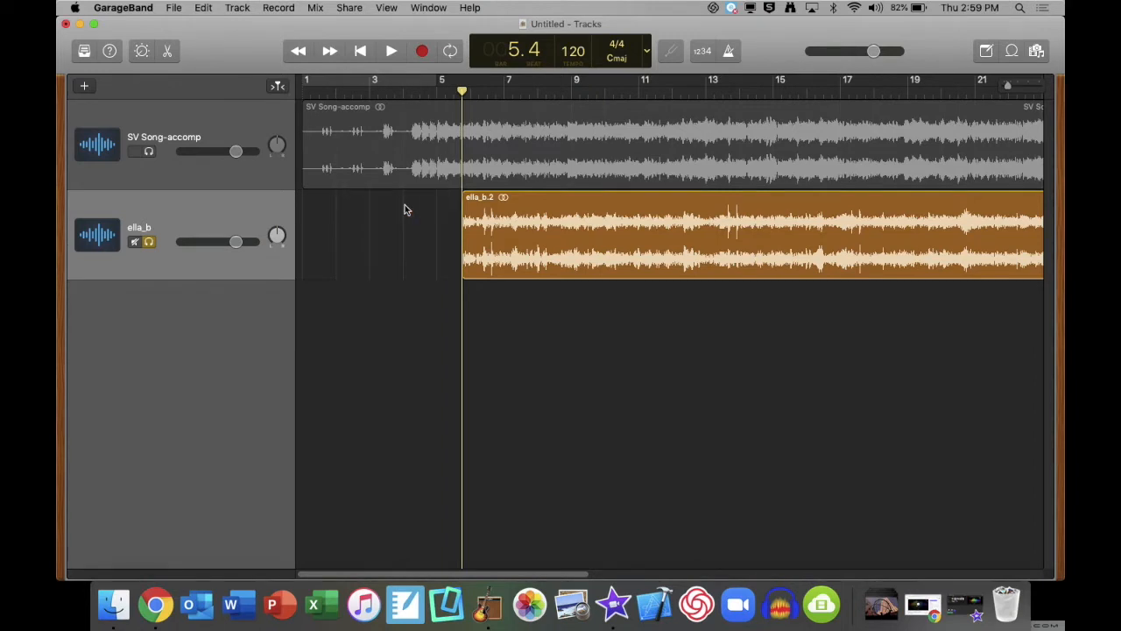
key(space)
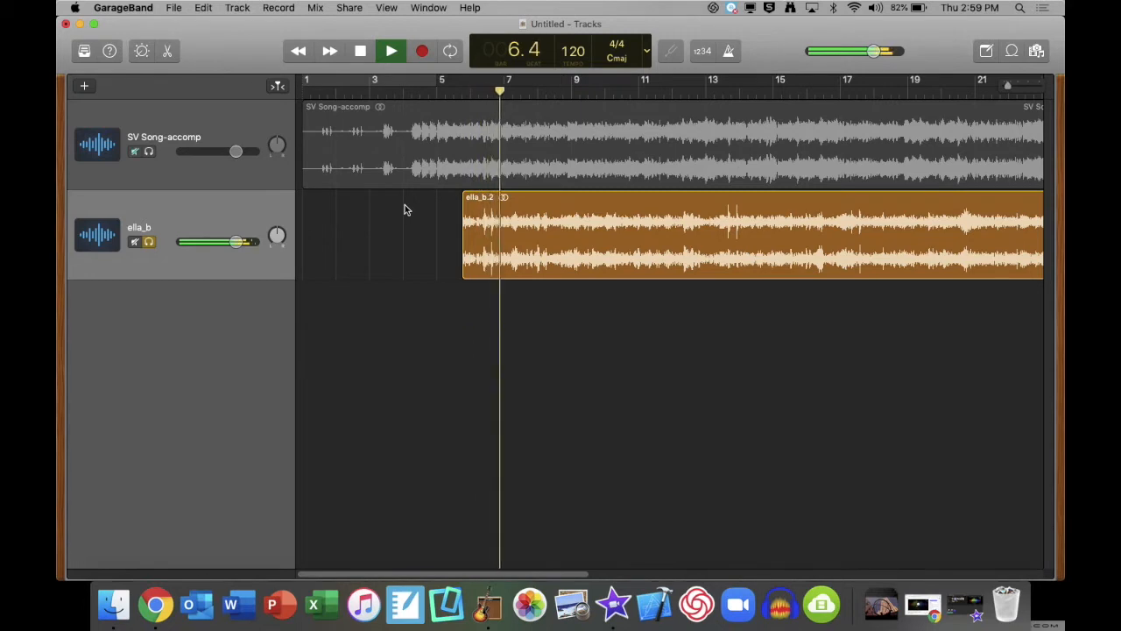
key(space)
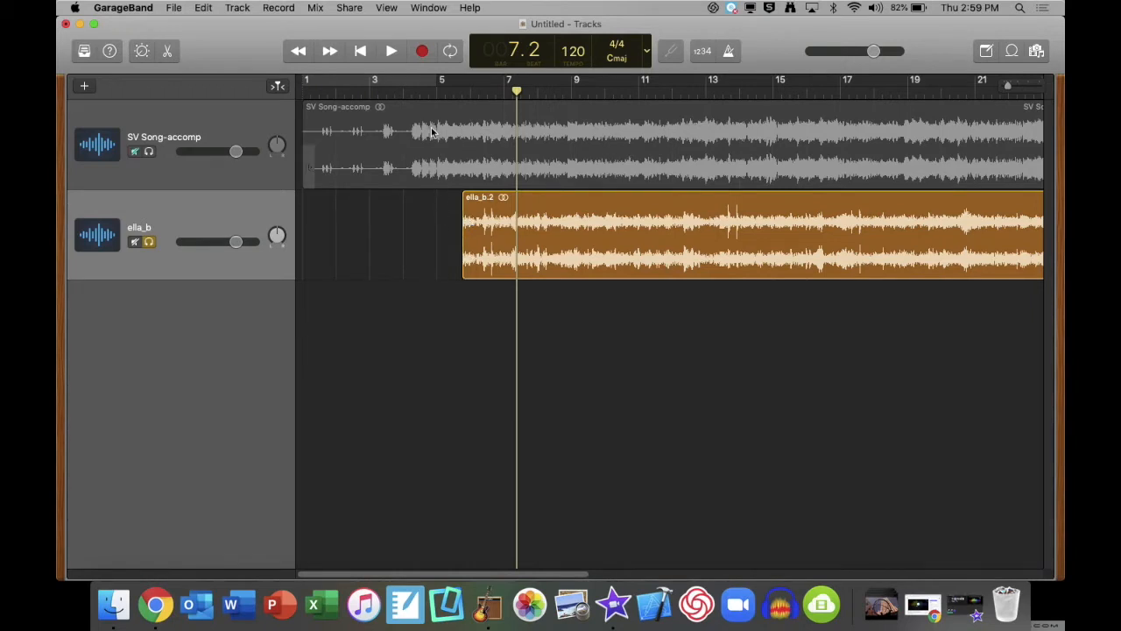
Switch solo from the student's track to the accompaniment and play from bar 4 to bar 5 to find the vocal entrance
click(149, 242)
click(149, 153)
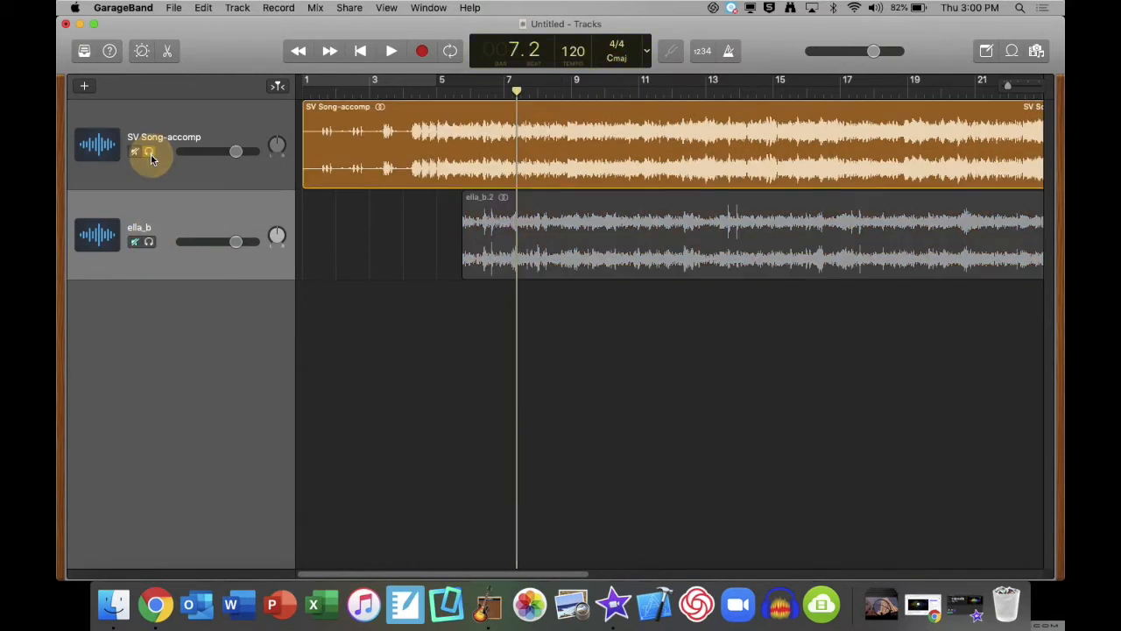
click(399, 96)
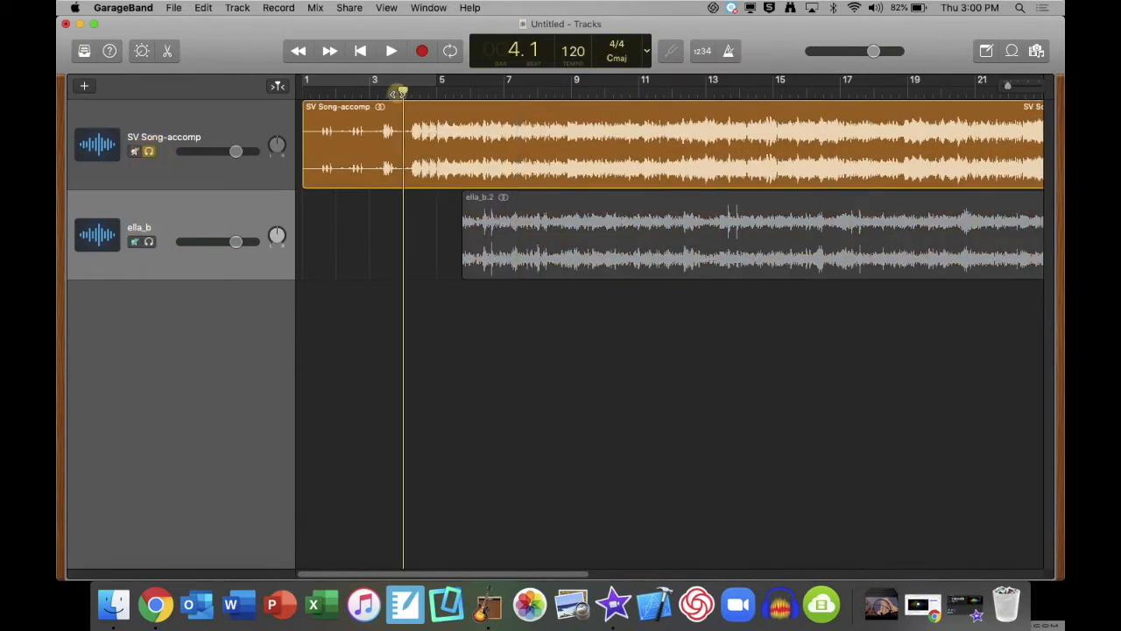
key(space)
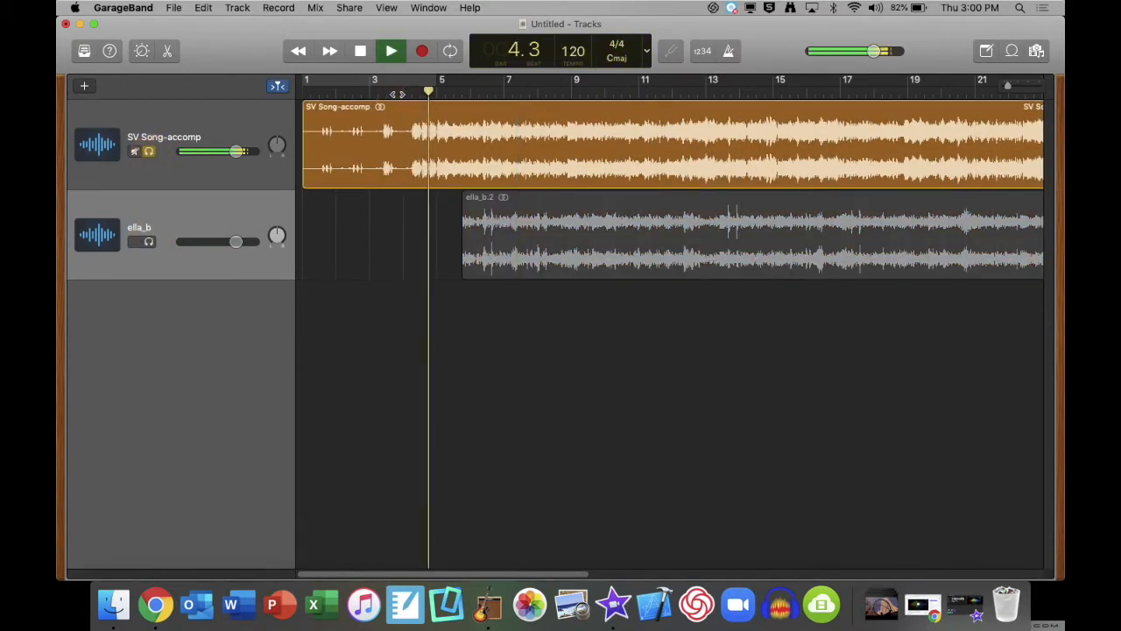
key(space)
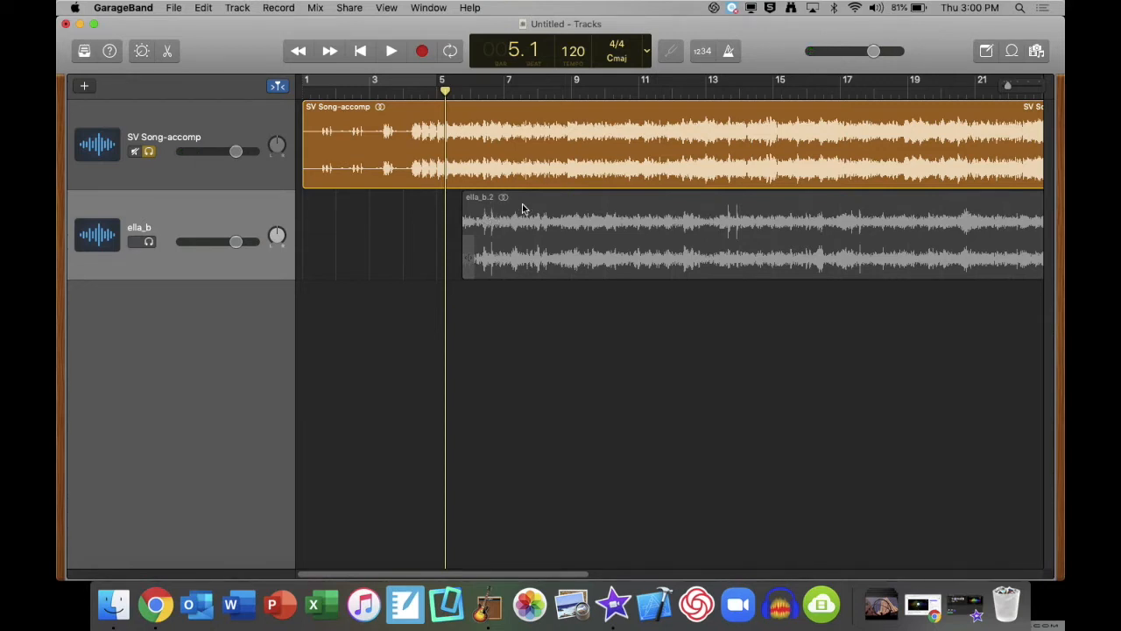
Move the student's voice region earlier to start between bars 4 and 5, and play from bar 4 to about bar 5
drag(525, 206, 484, 207)
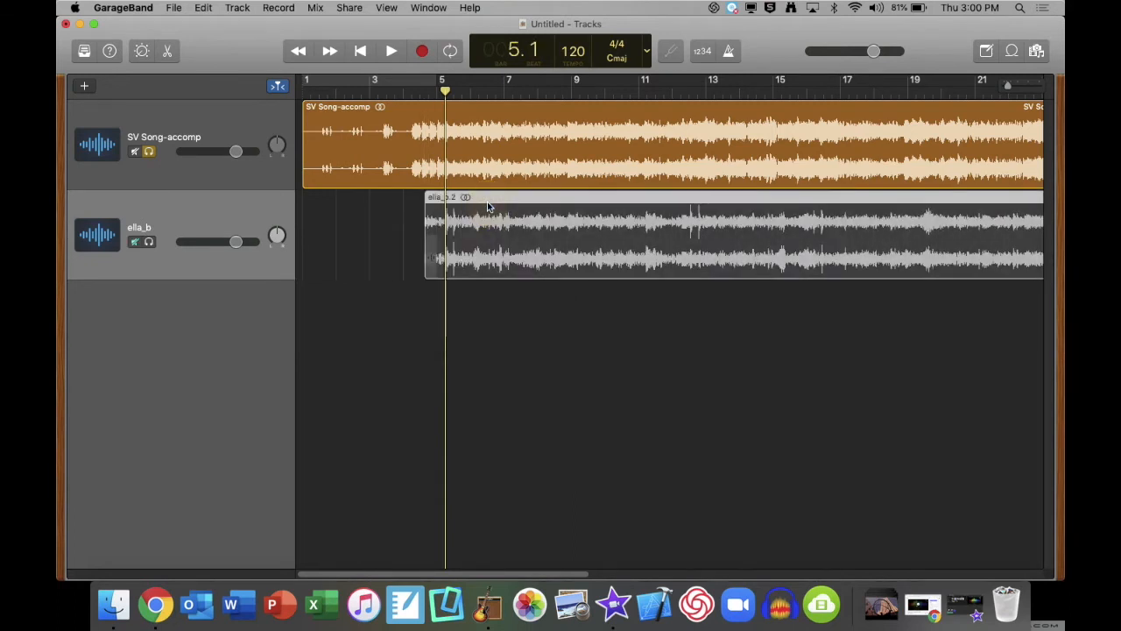
click(409, 91)
key(space)
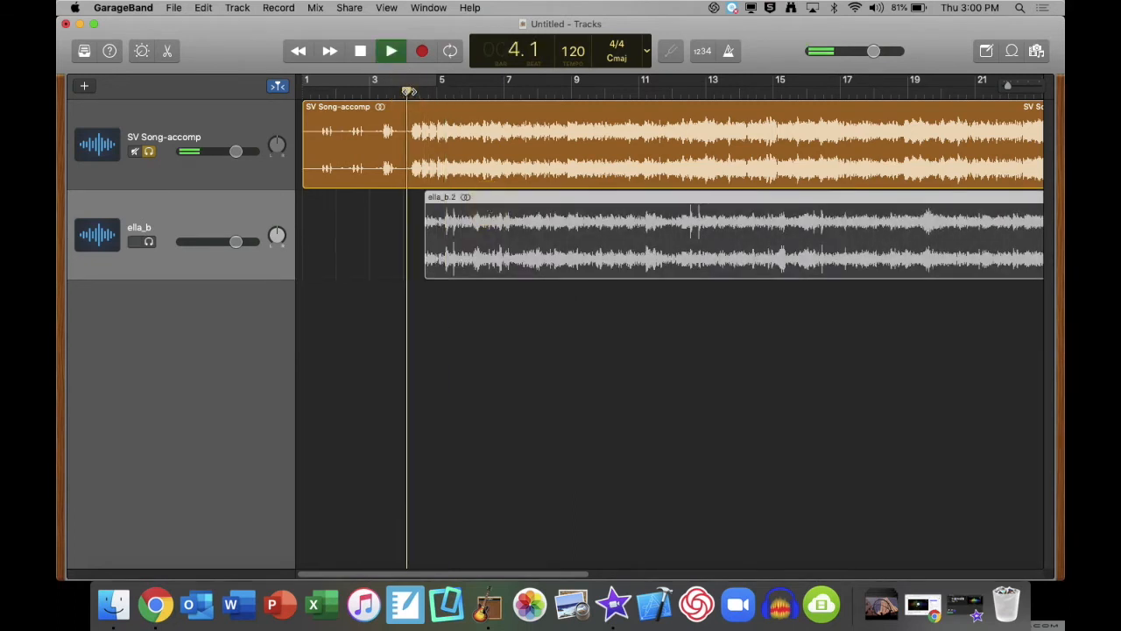
key(space)
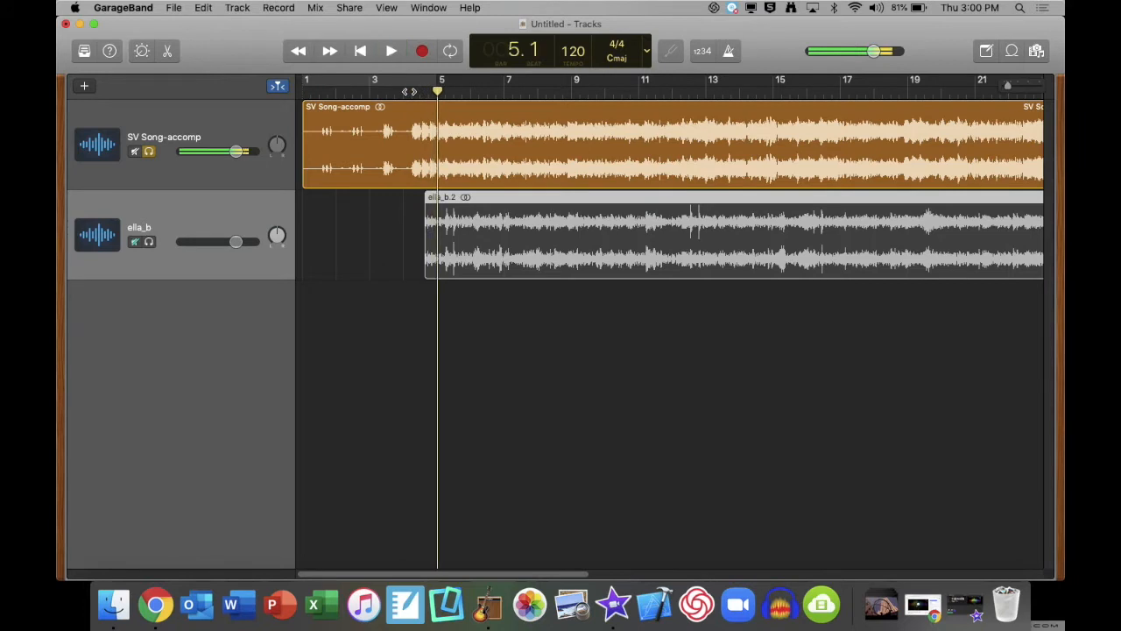
Turn off solo on the accompaniment and play both tracks together from bar 4 to check the alignment
key(super+a)
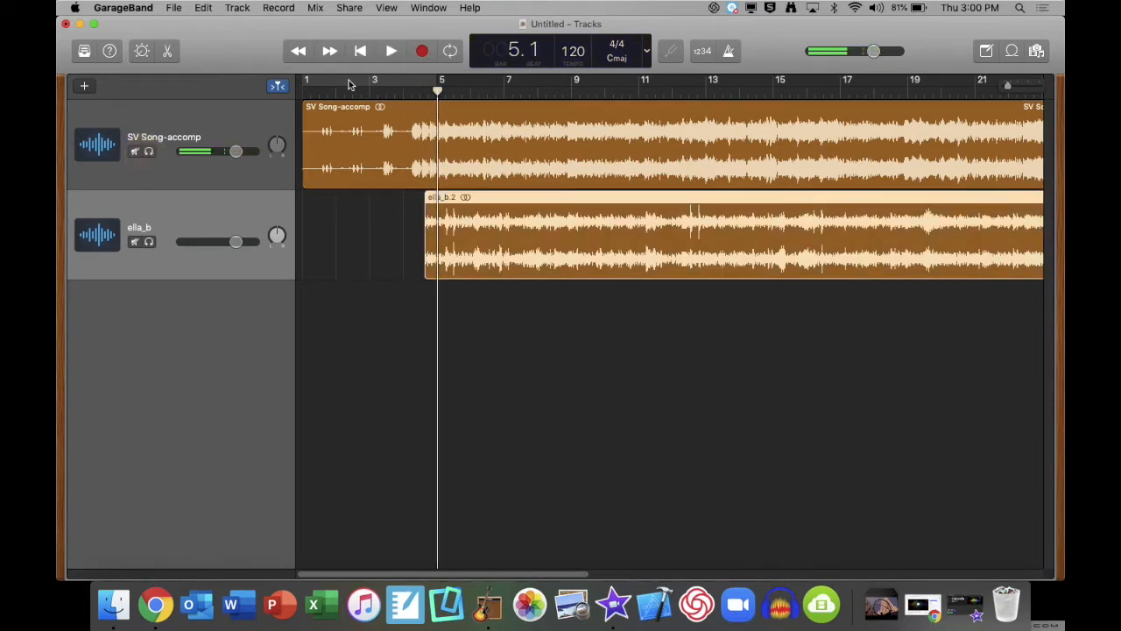
click(409, 91)
key(space)
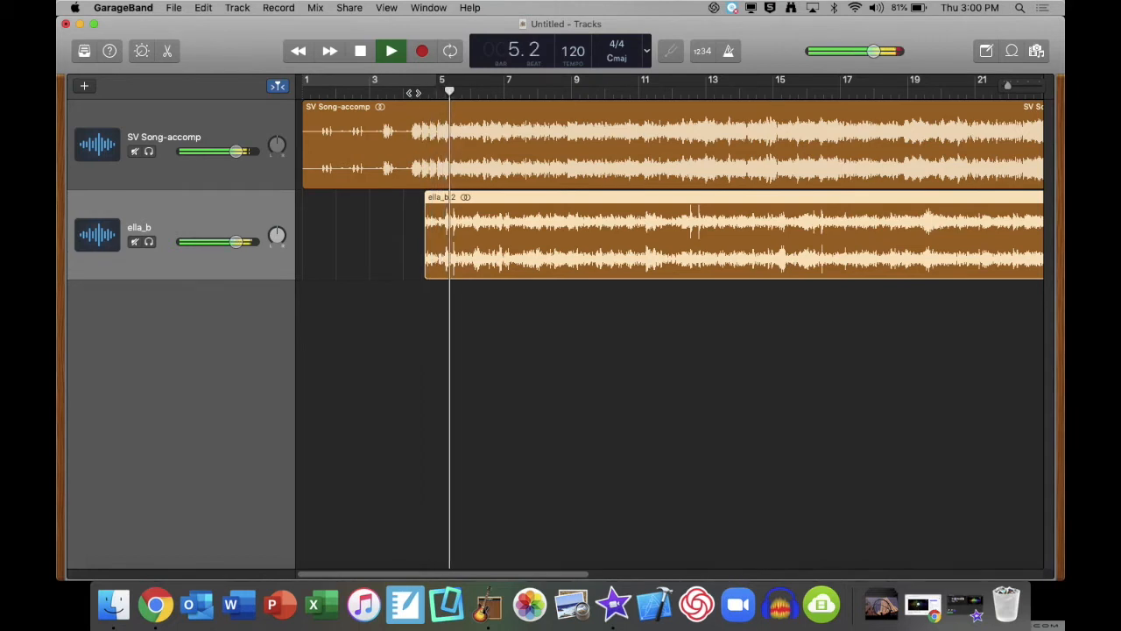
key(space)
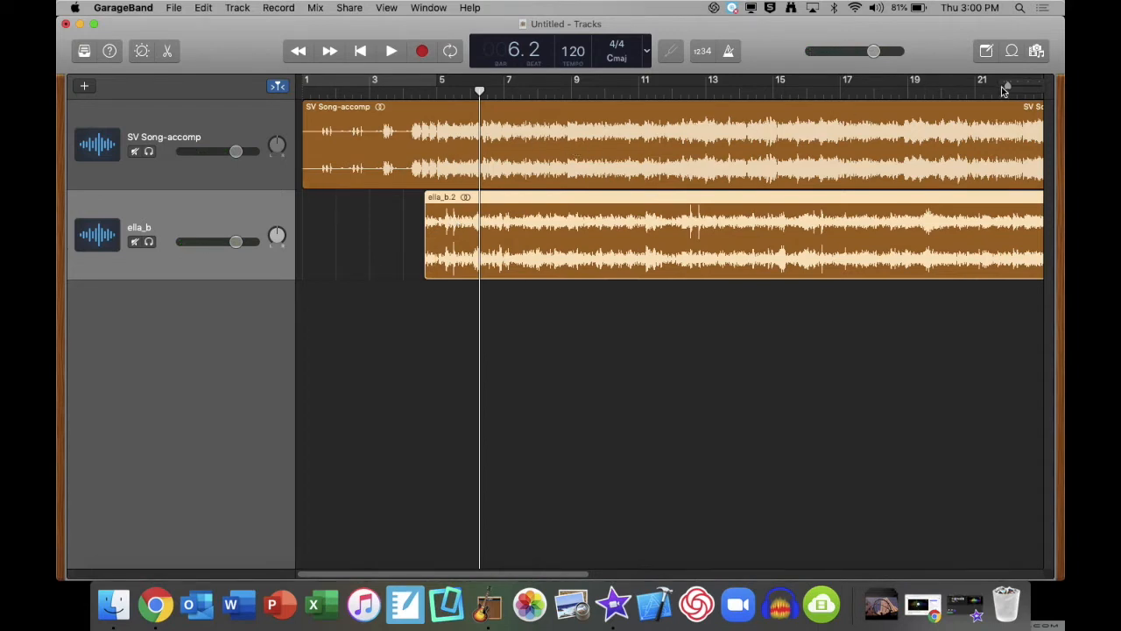
Nudge the student's voice region slightly earlier on the zoomed-in timeline and play both tracks to about bar 7
drag(1007, 87, 1014, 87)
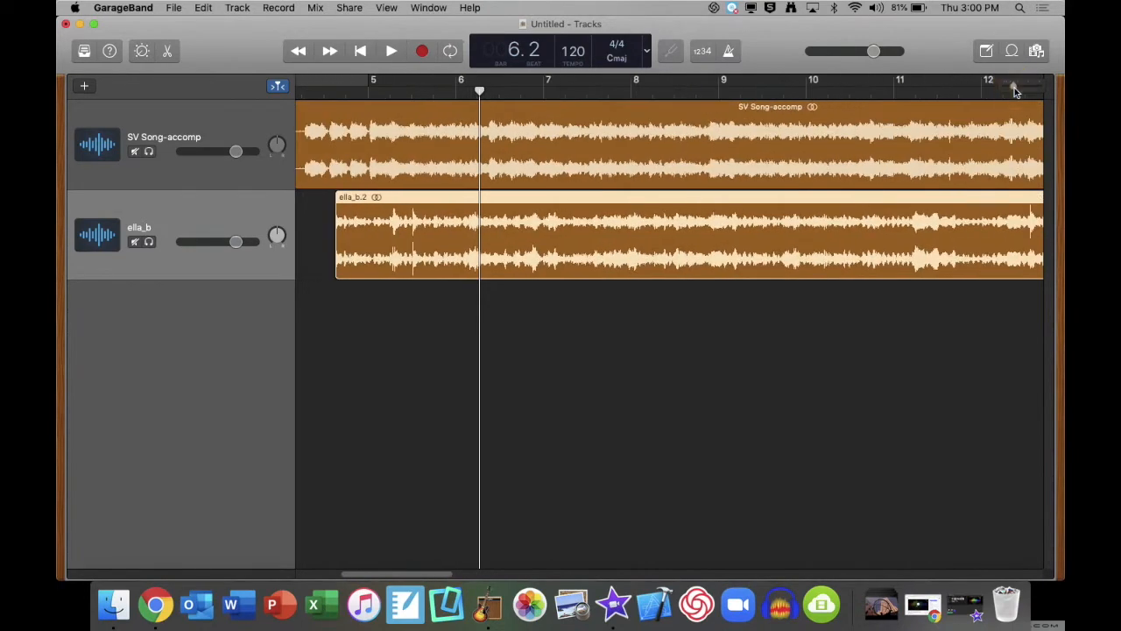
drag(404, 202, 399, 203)
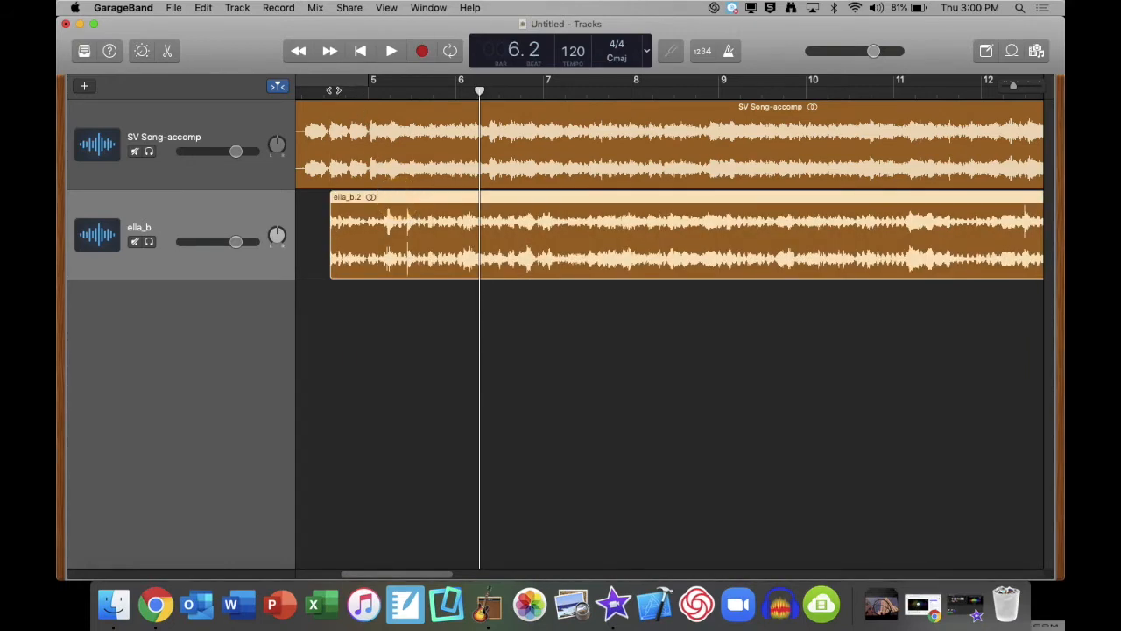
click(321, 88)
key(space)
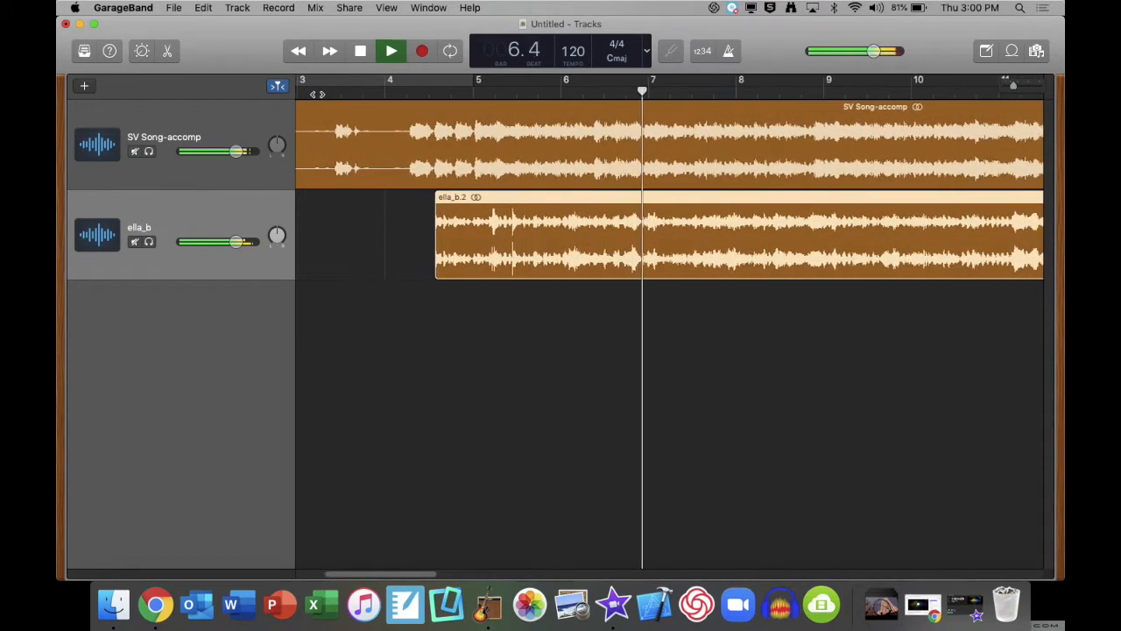
key(space)
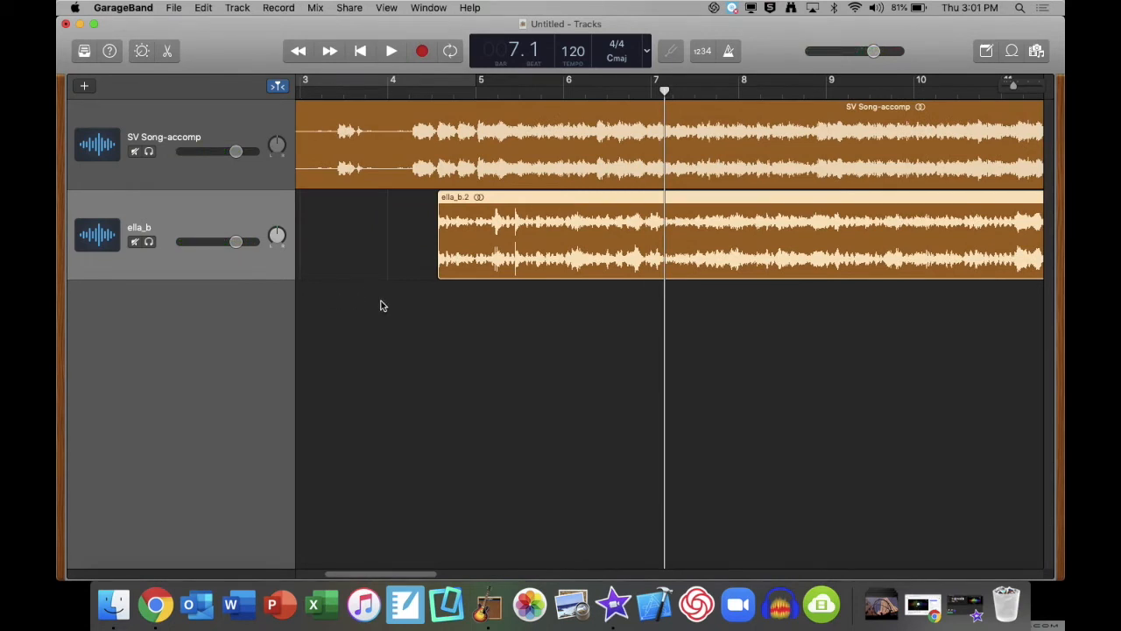
Switch the position display to Time, and return it to Beats & Project
scroll(383, 306, down, 5)
scroll(377, 305, left, 2)
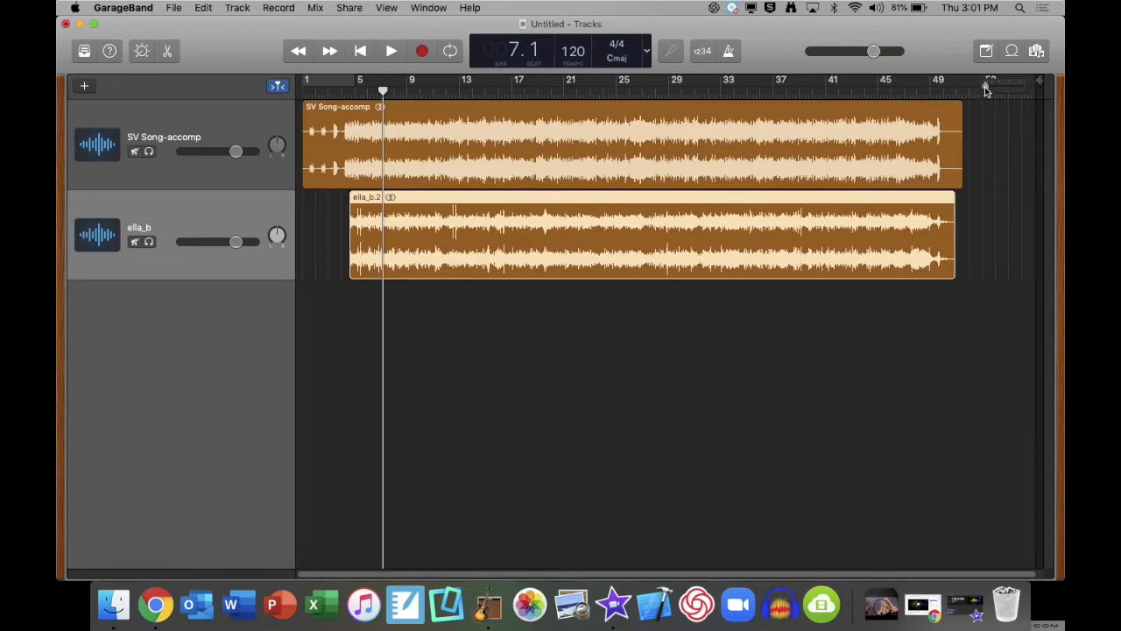
mouse_move(988, 88)
mouse_down()
mouse_move(1012, 88)
mouse_move(998, 88)
mouse_up()
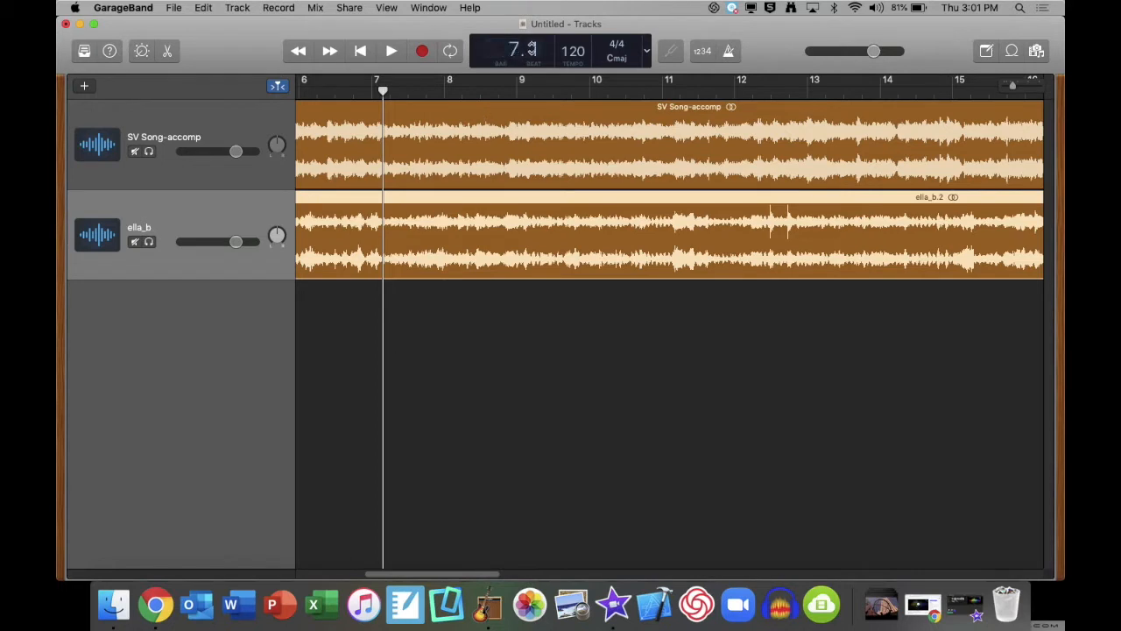
click(646, 50)
click(660, 109)
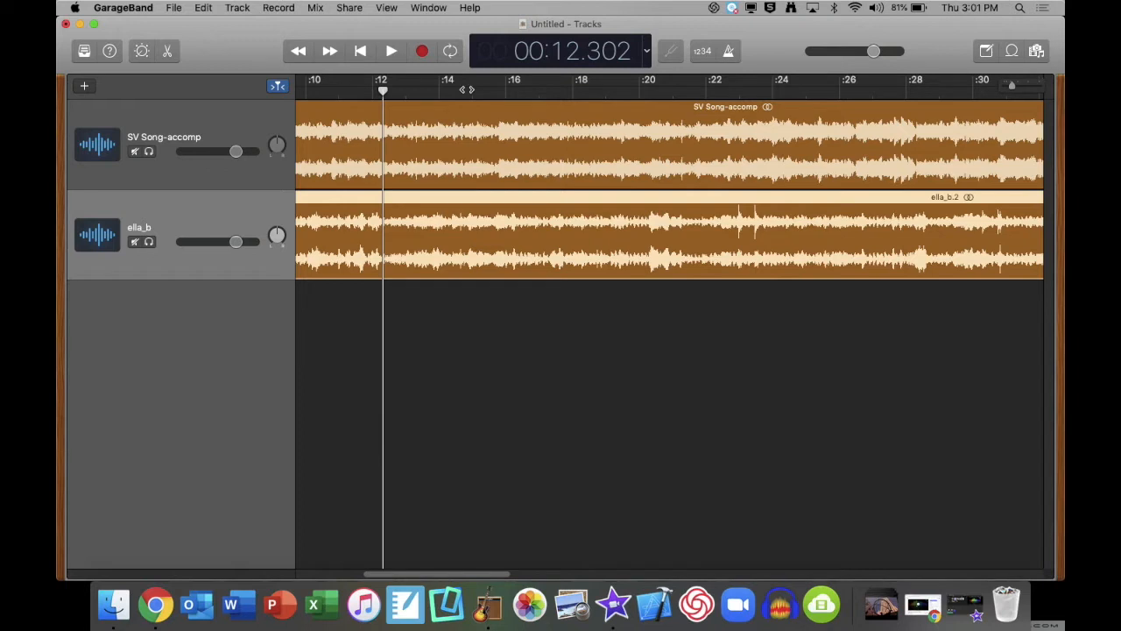
click(648, 54)
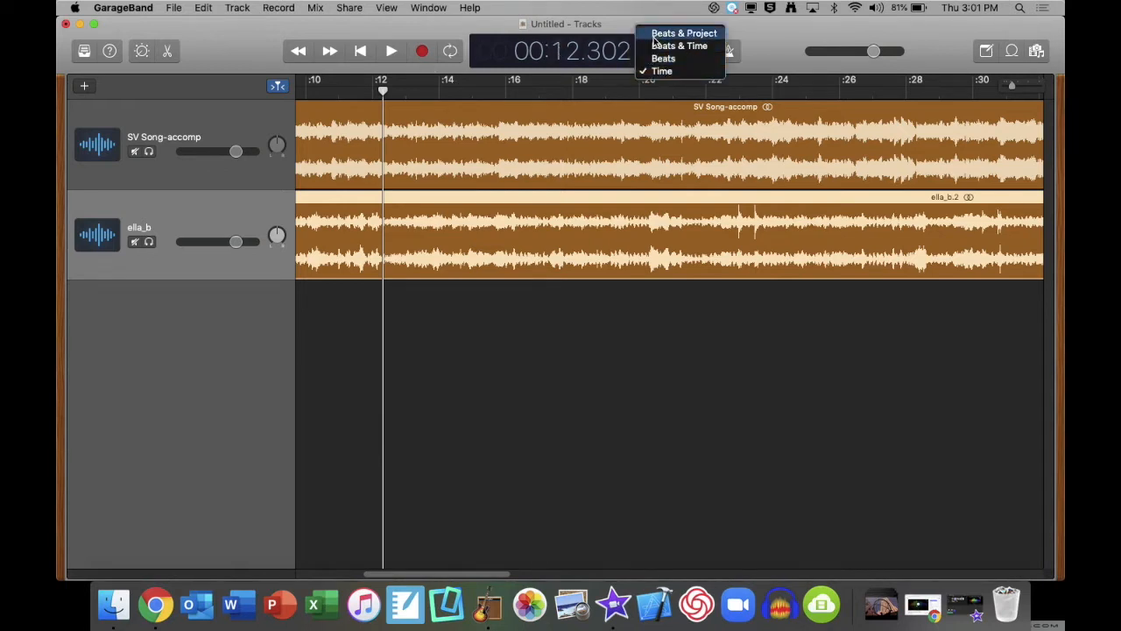
click(653, 36)
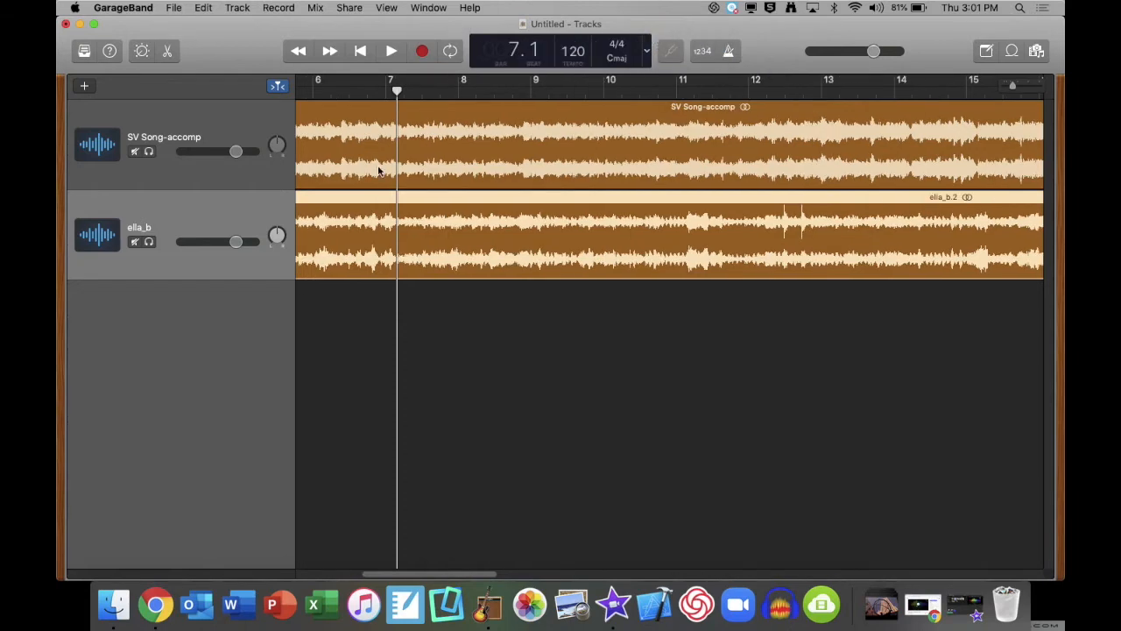
Add a second student's .m4a recording from the Audio Tracks folder as a third track starting near bar 7, and close the folder window
scroll(379, 170, down, 5)
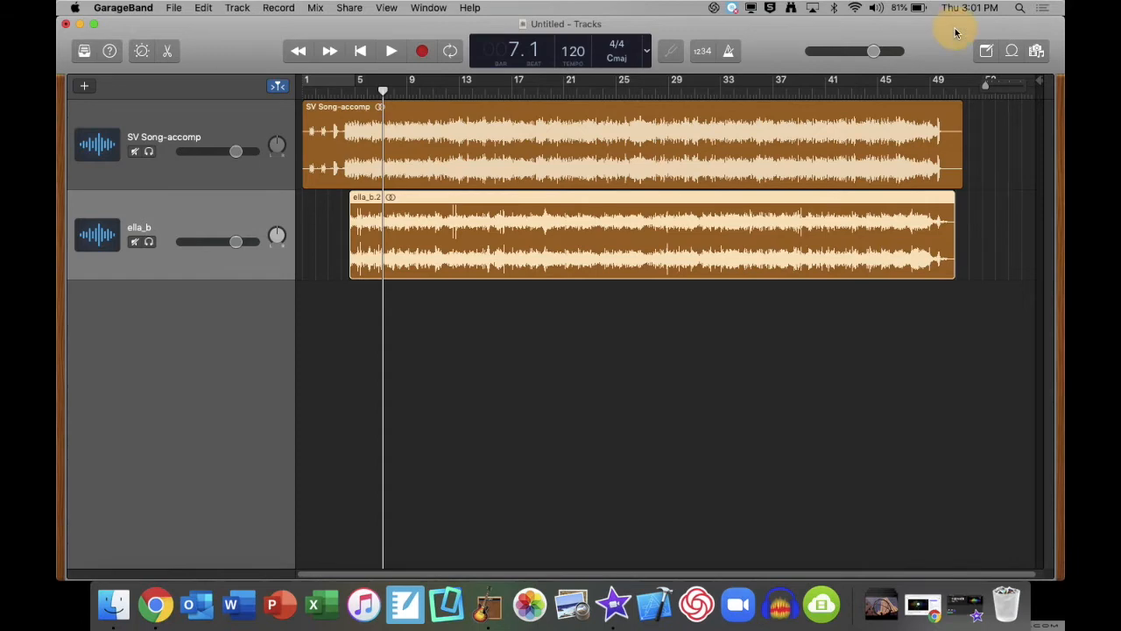
drag(952, 31, 661, 24)
click(855, 130)
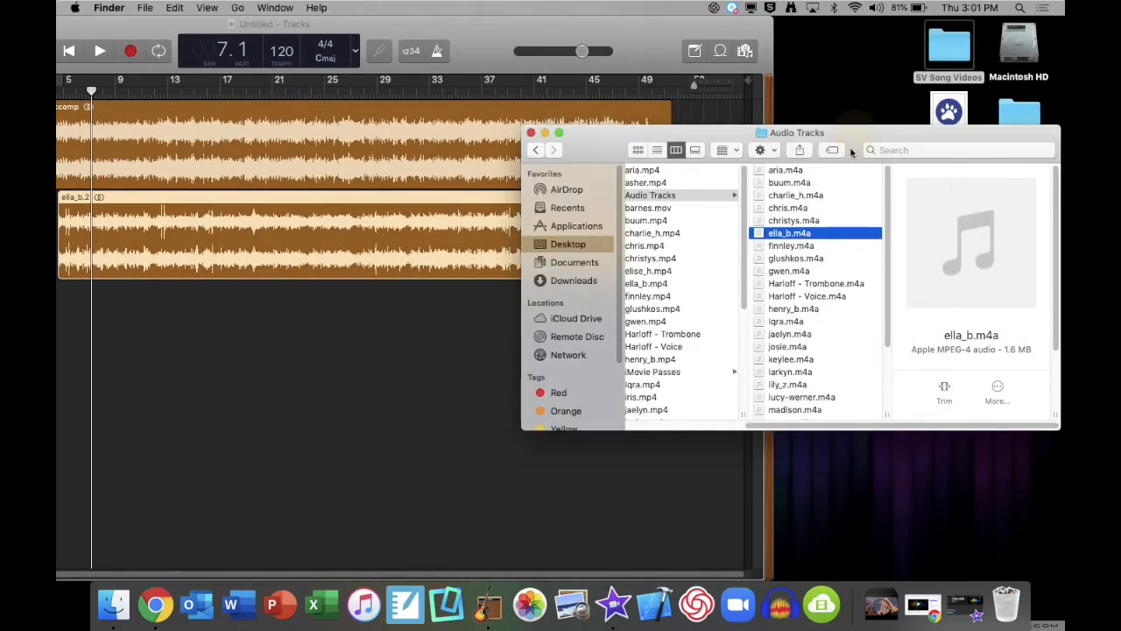
scroll(805, 302, down, 5)
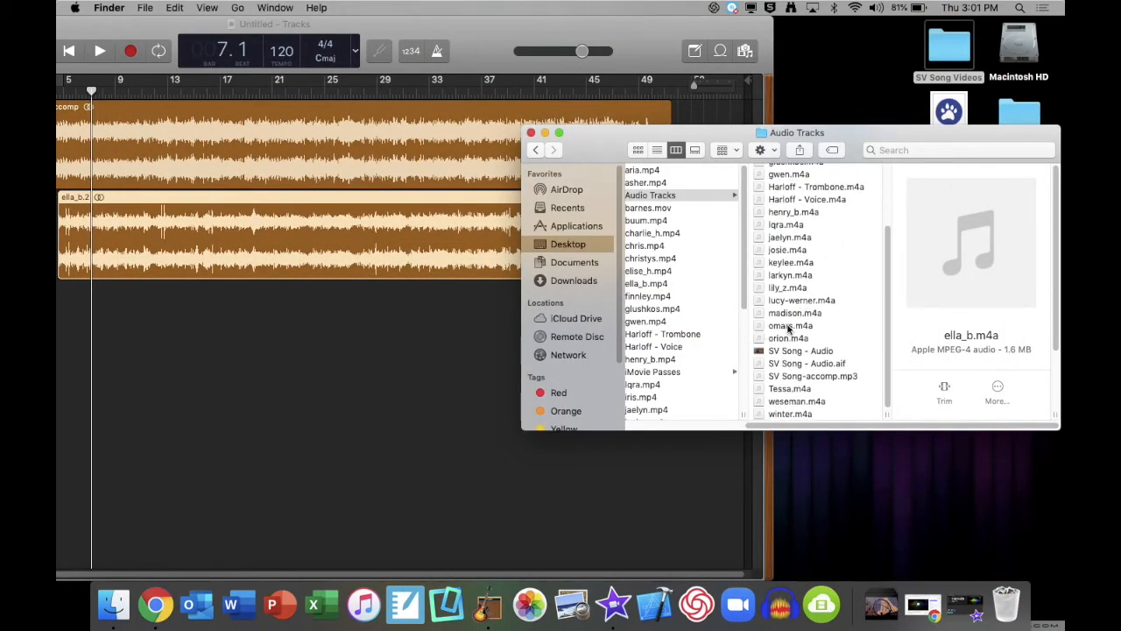
click(788, 328)
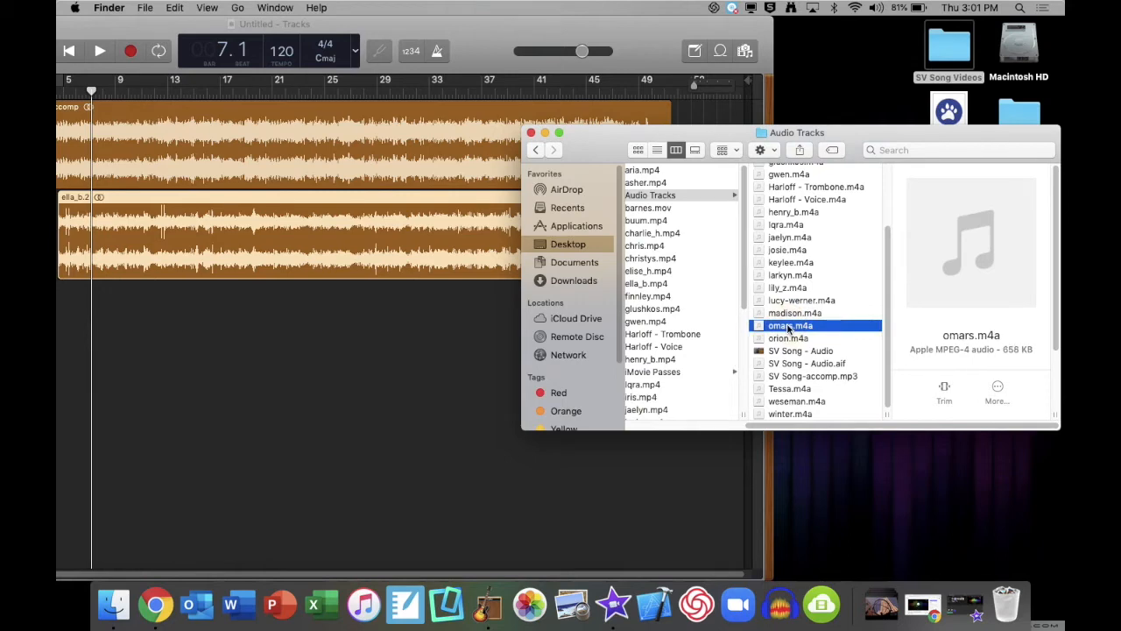
drag(789, 328, 92, 331)
double_click(524, 36)
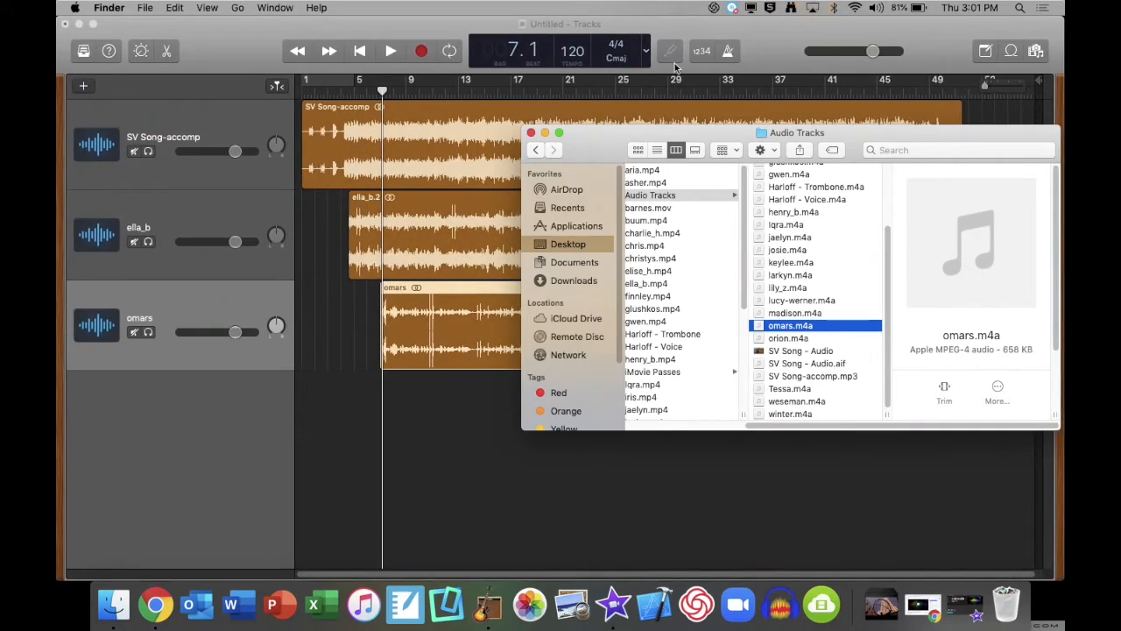
click(532, 133)
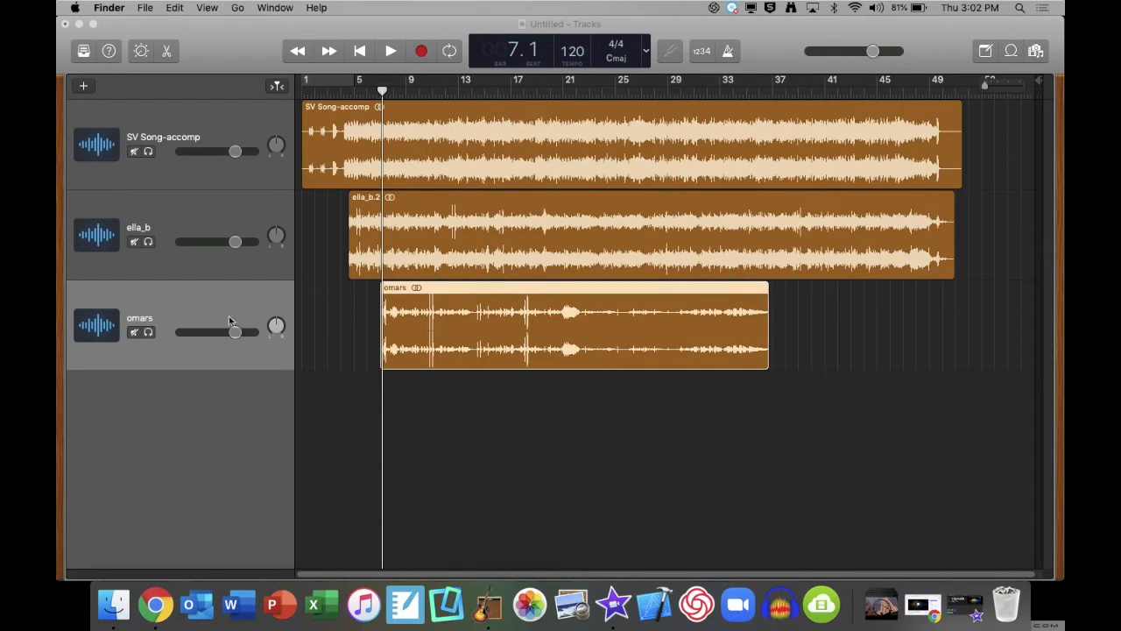
Solo the second student's track, play it from bar 7 to bar 9, and move its region to start at bar 5
click(148, 331)
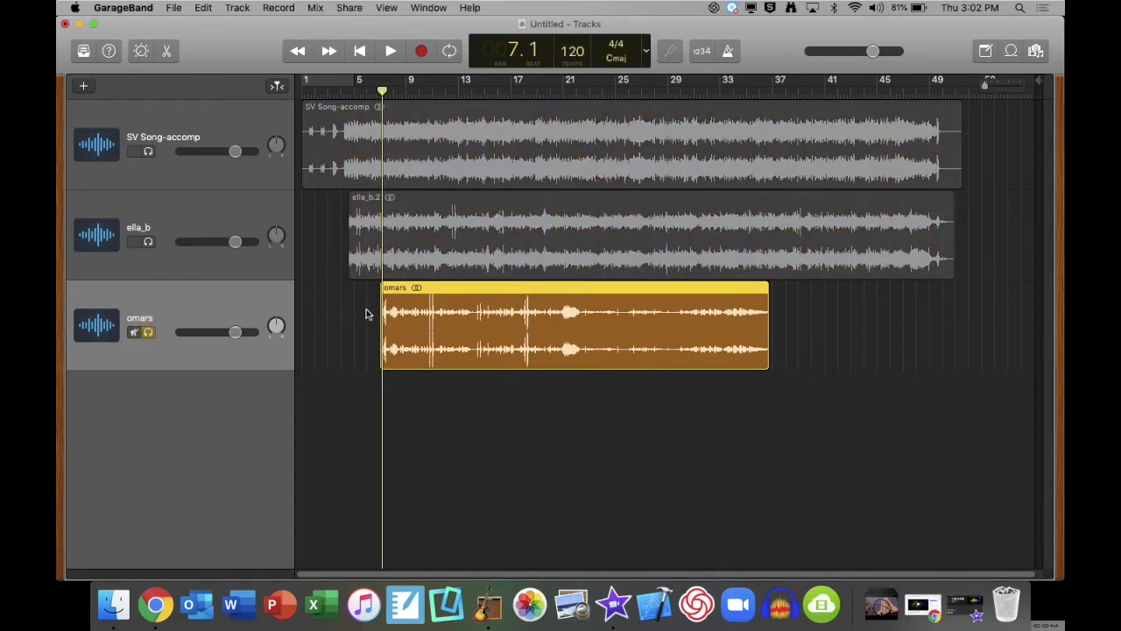
key(space)
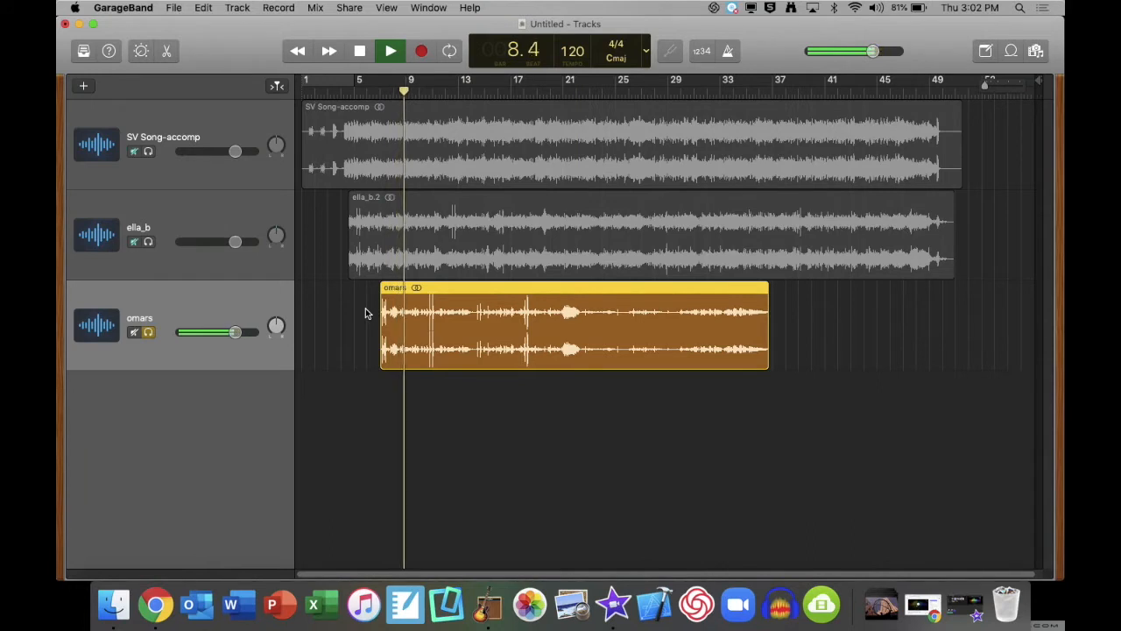
key(space)
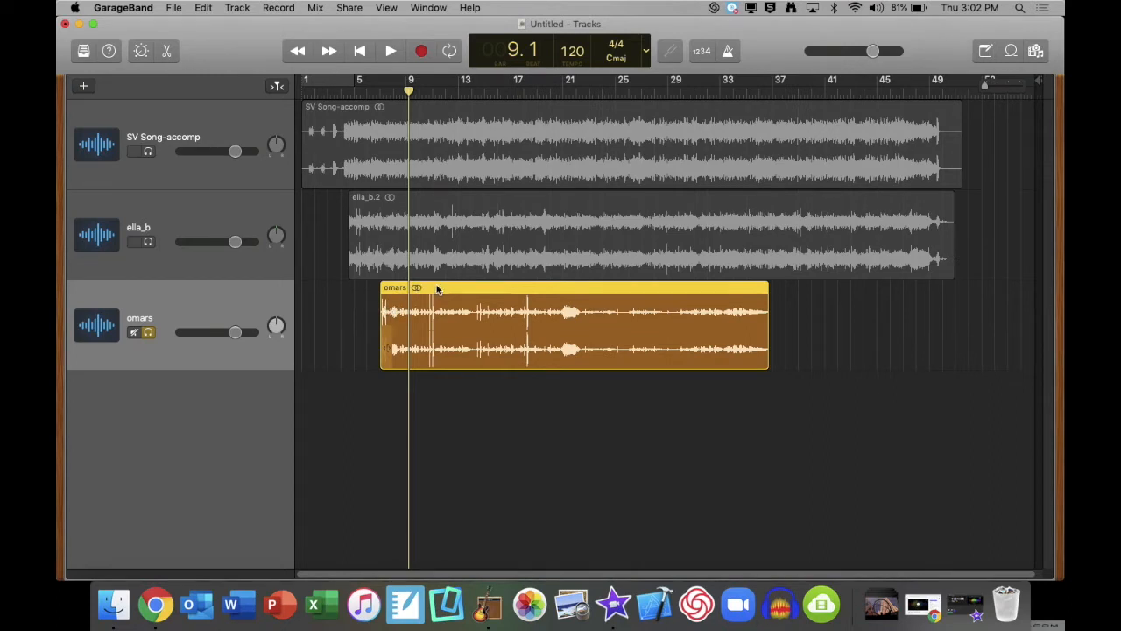
drag(435, 290, 412, 290)
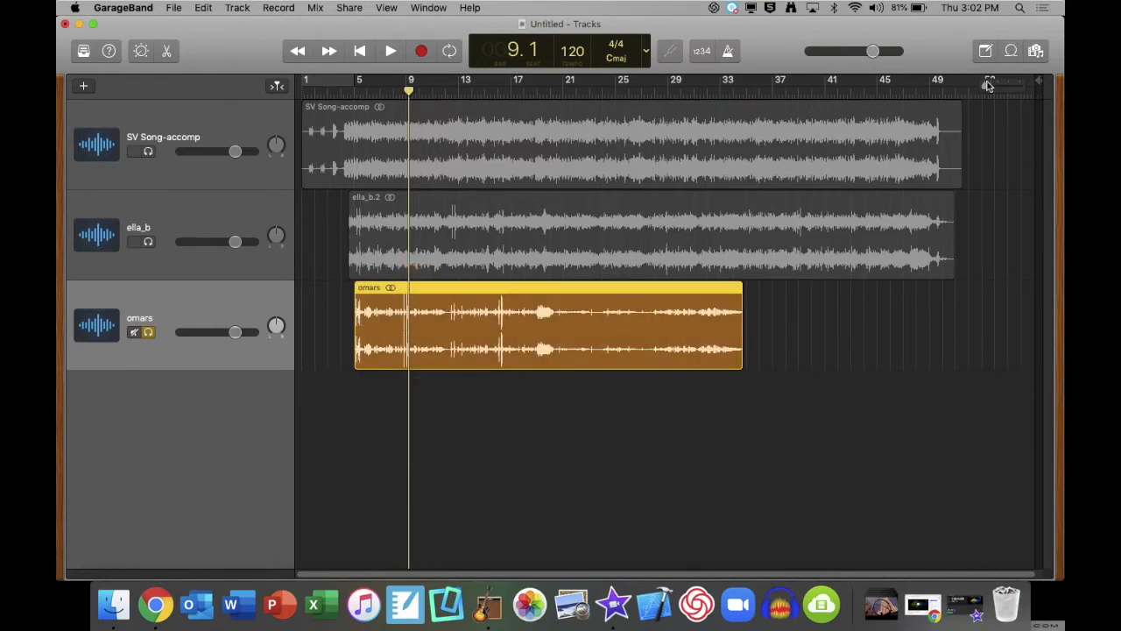
Shift the second student's region slightly later to start just after bar 5, matching its opening peaks to the first student's waveform
drag(987, 84, 1016, 85)
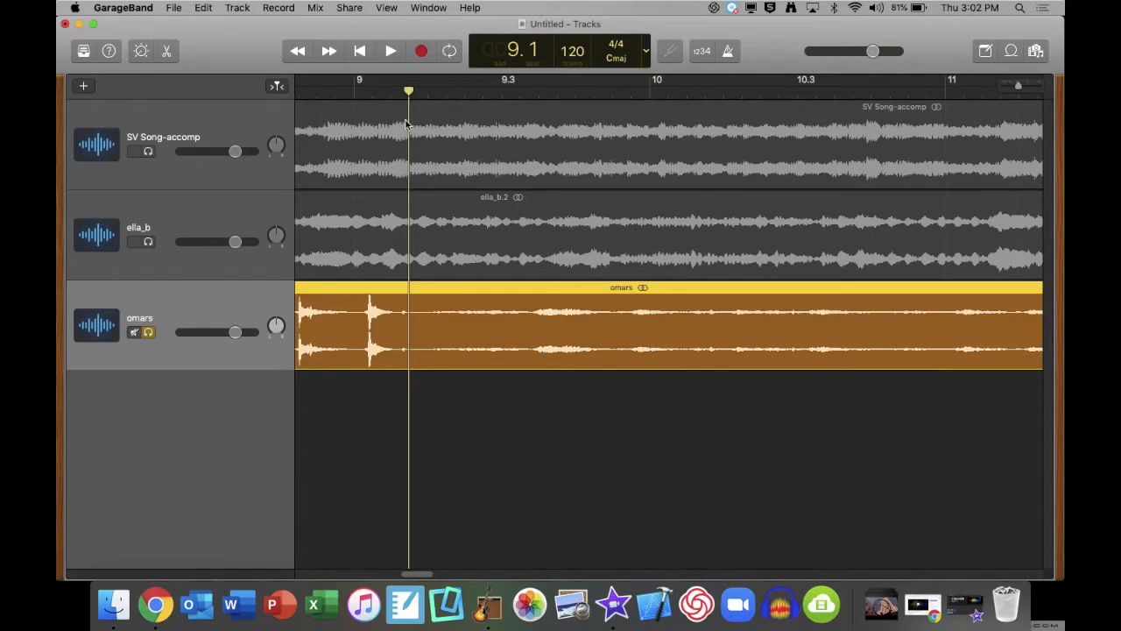
scroll(406, 329, left, 10)
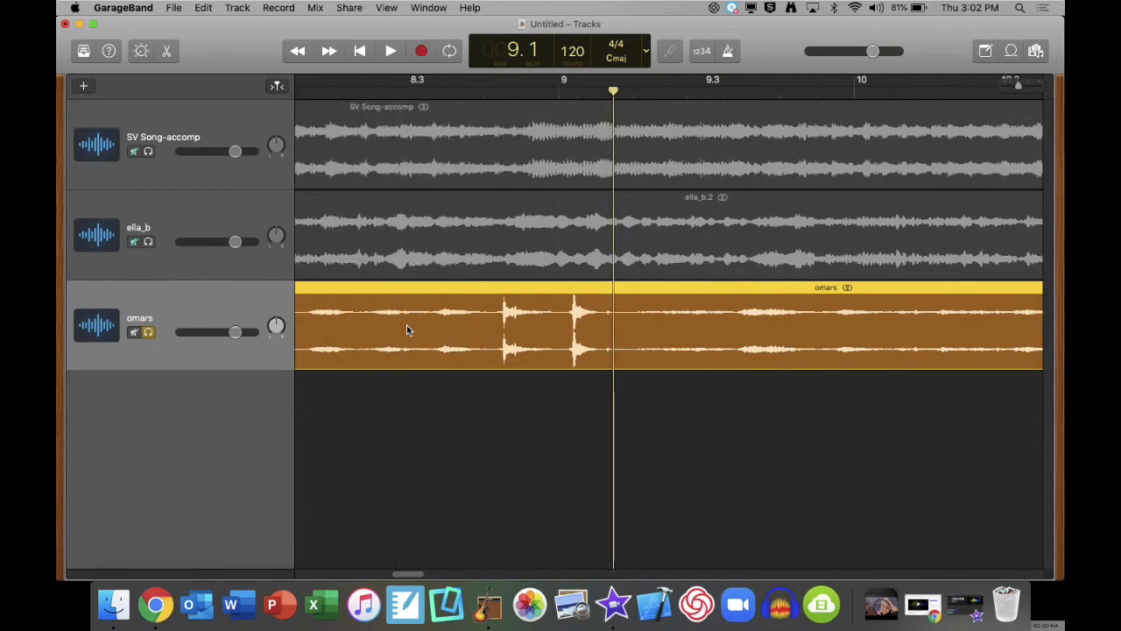
scroll(407, 329, left, 12)
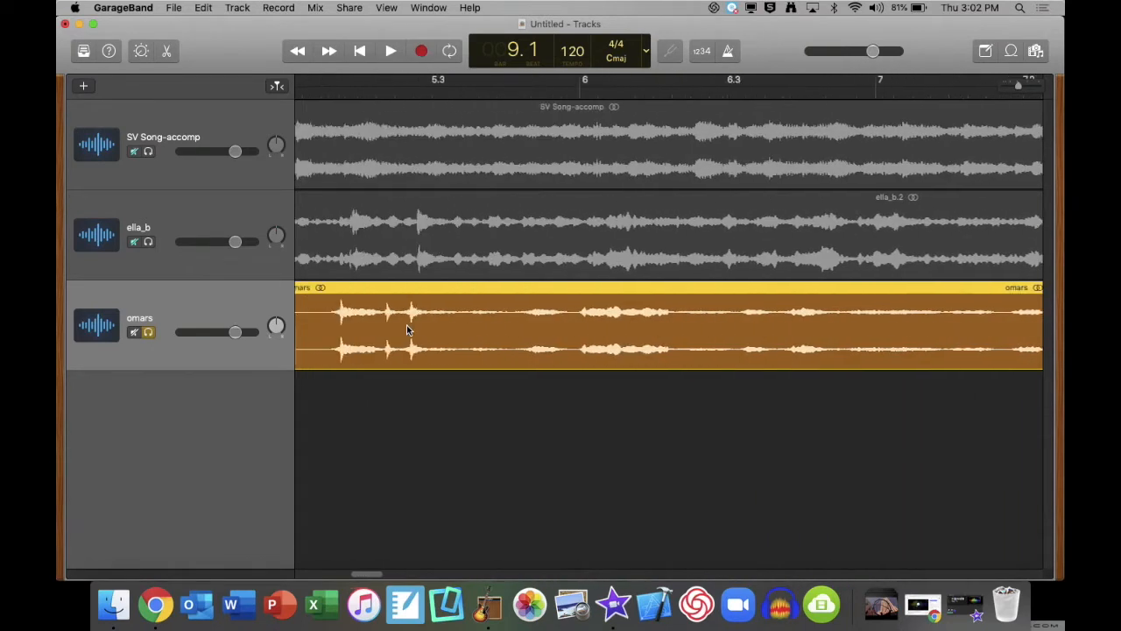
scroll(407, 329, right, 4)
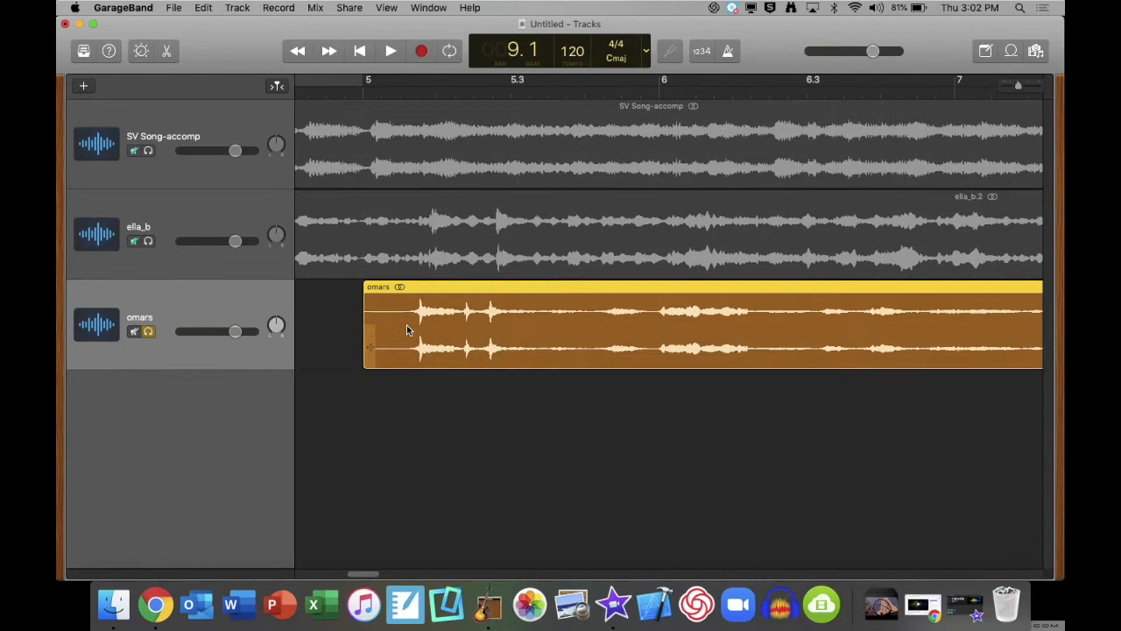
click(400, 86)
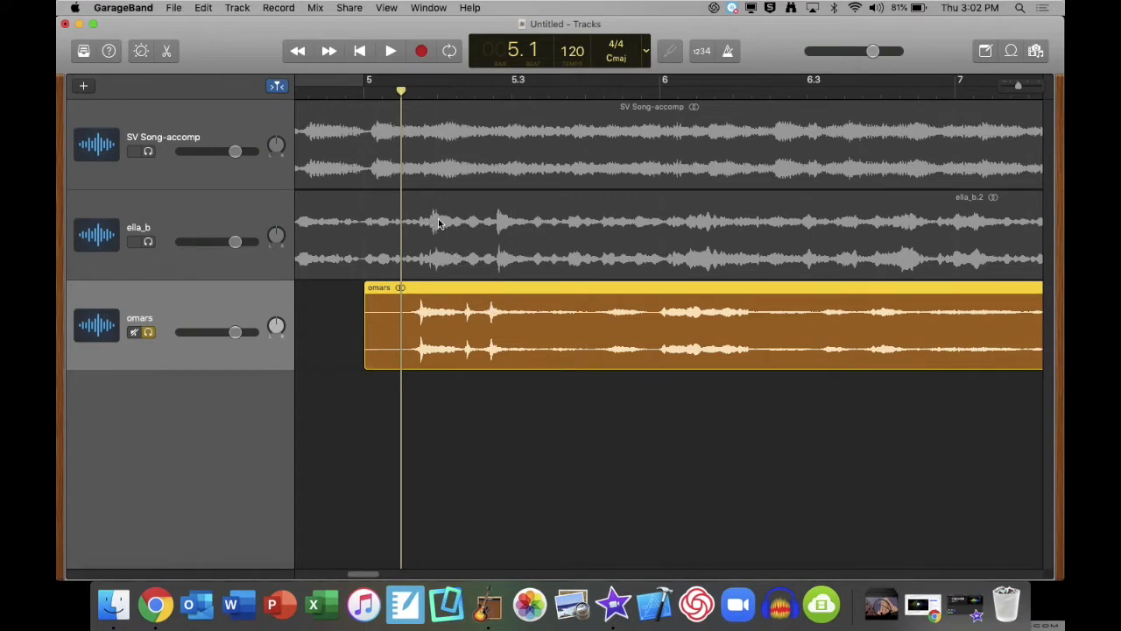
scroll(474, 233, left, 5)
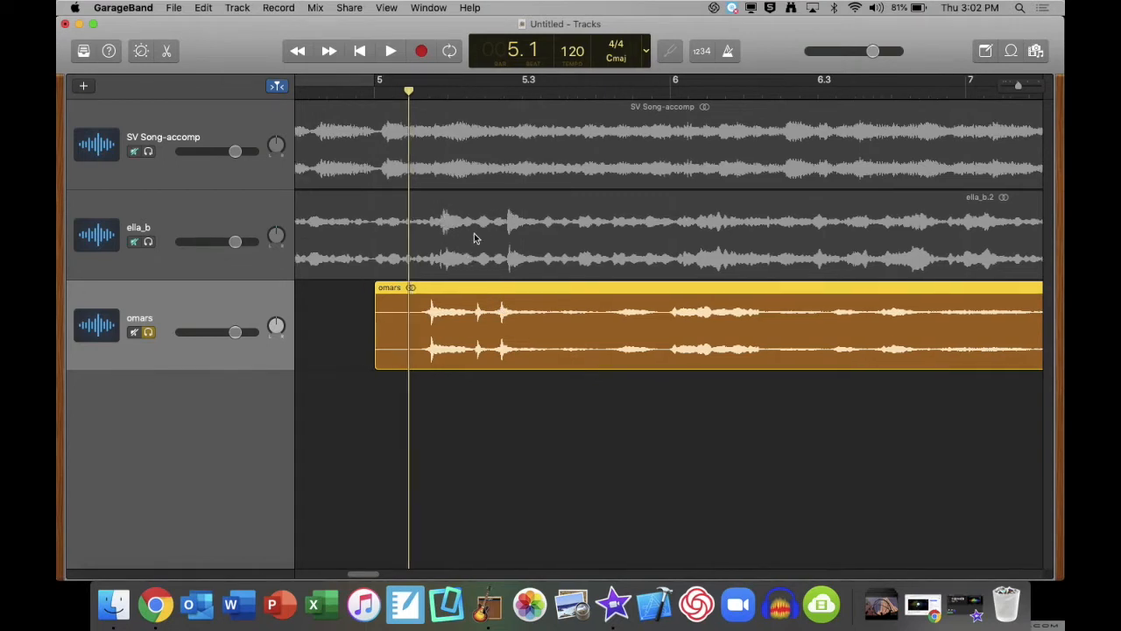
scroll(474, 237, right, 2)
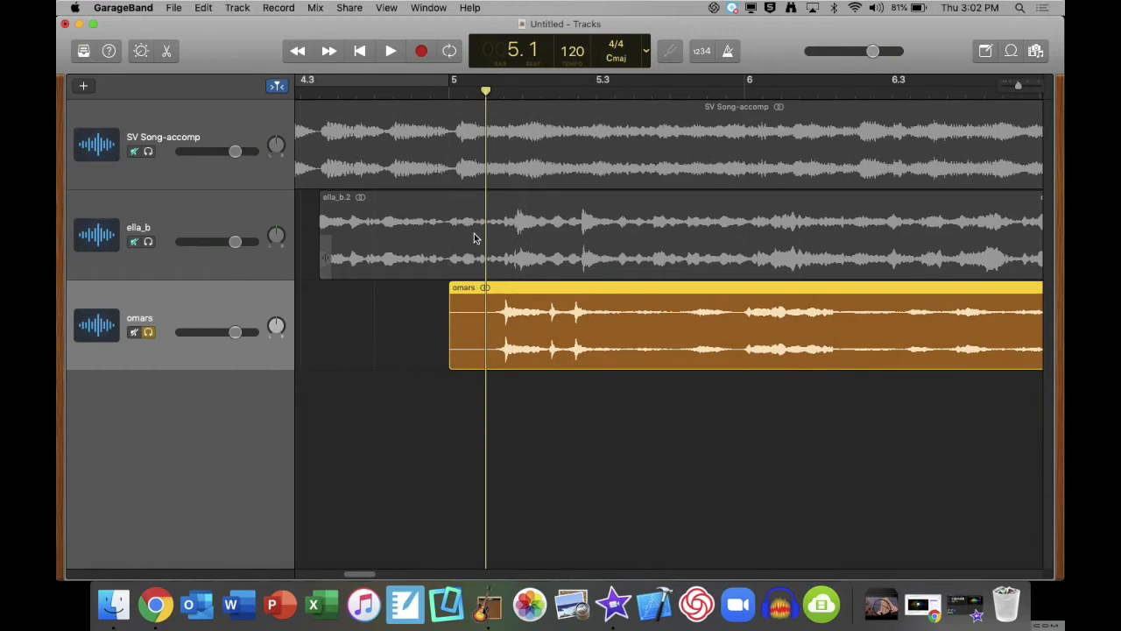
drag(516, 293, 531, 289)
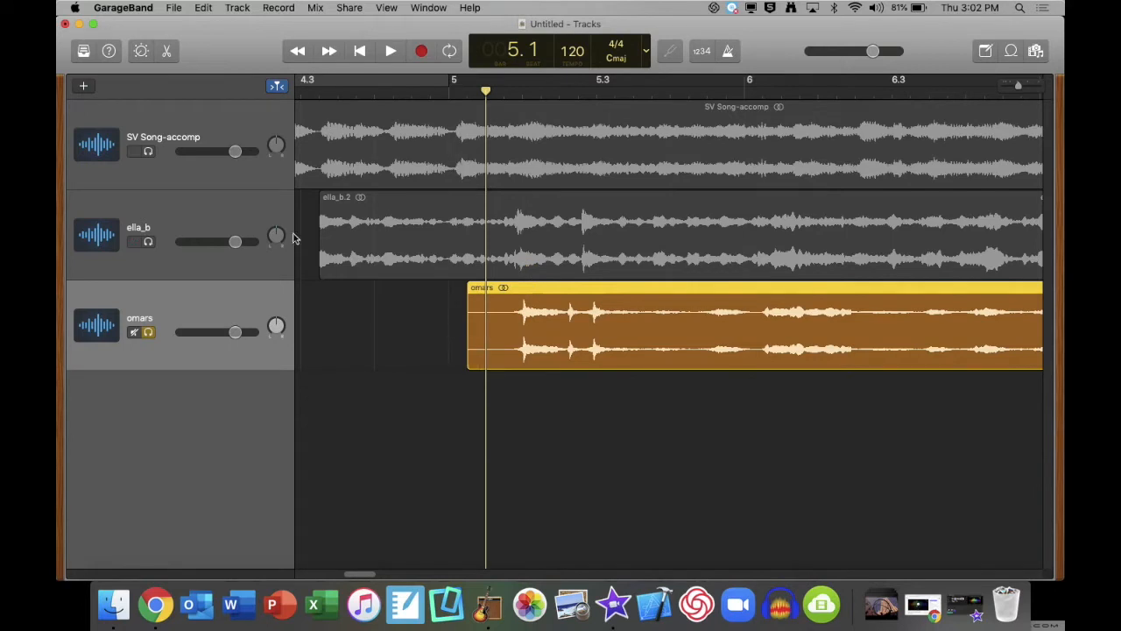
Solo both students' tracks together and play from bar 5 to bar 6 to check their alignment
click(148, 333)
click(148, 242)
key(space)
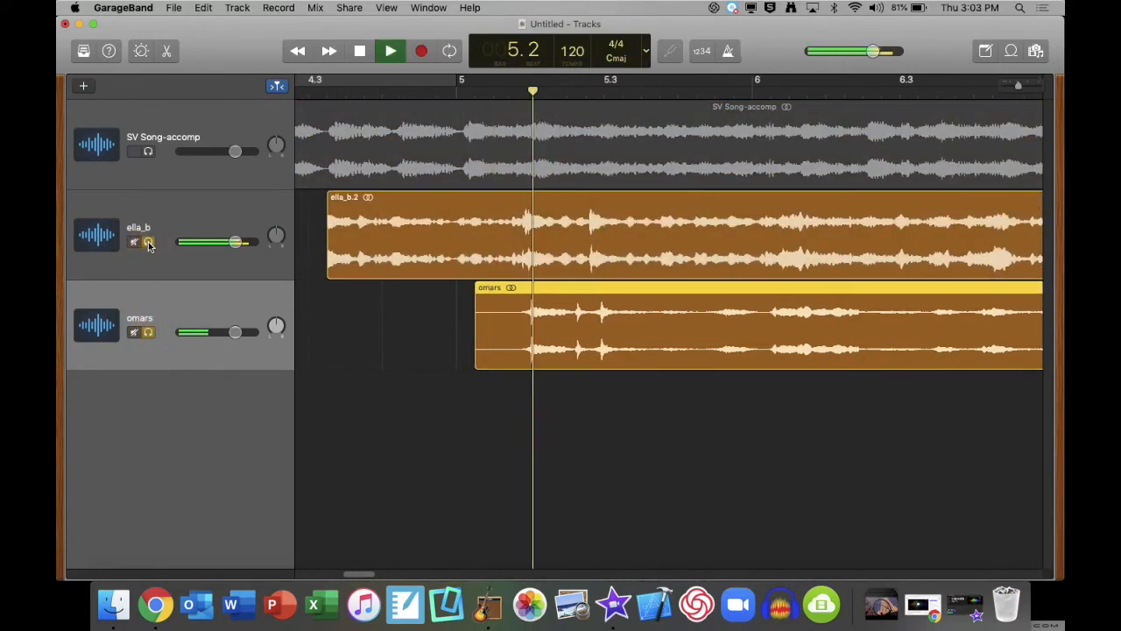
key(space)
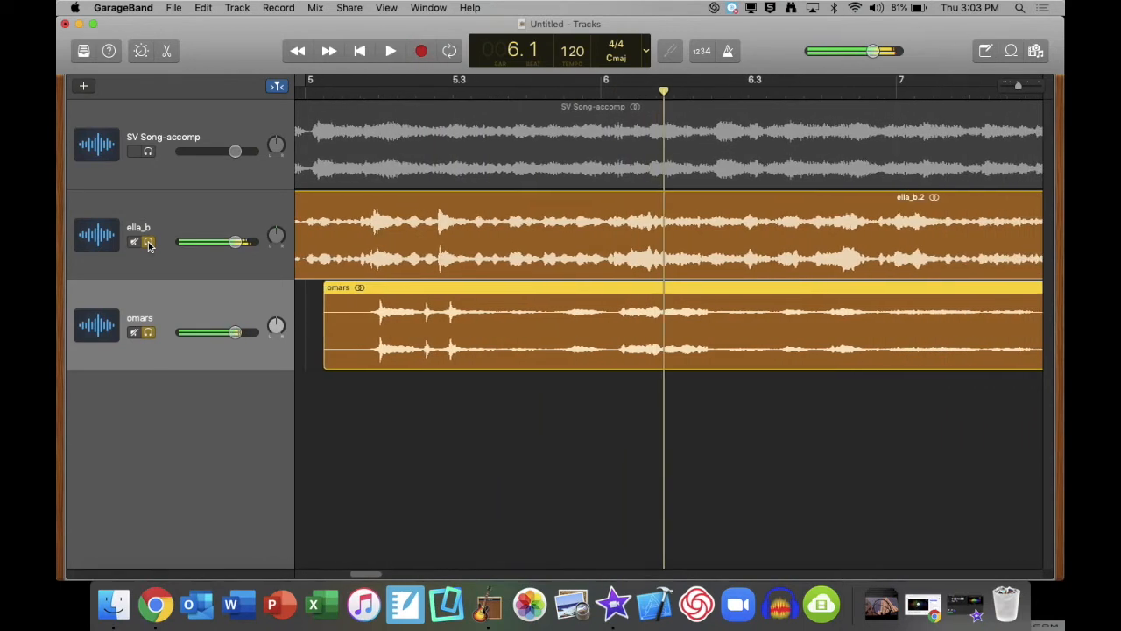
Nudge the second student's region slightly earlier to match the first student's opening peaks, and play both from bar 5 to bar 8
drag(407, 295, 401, 293)
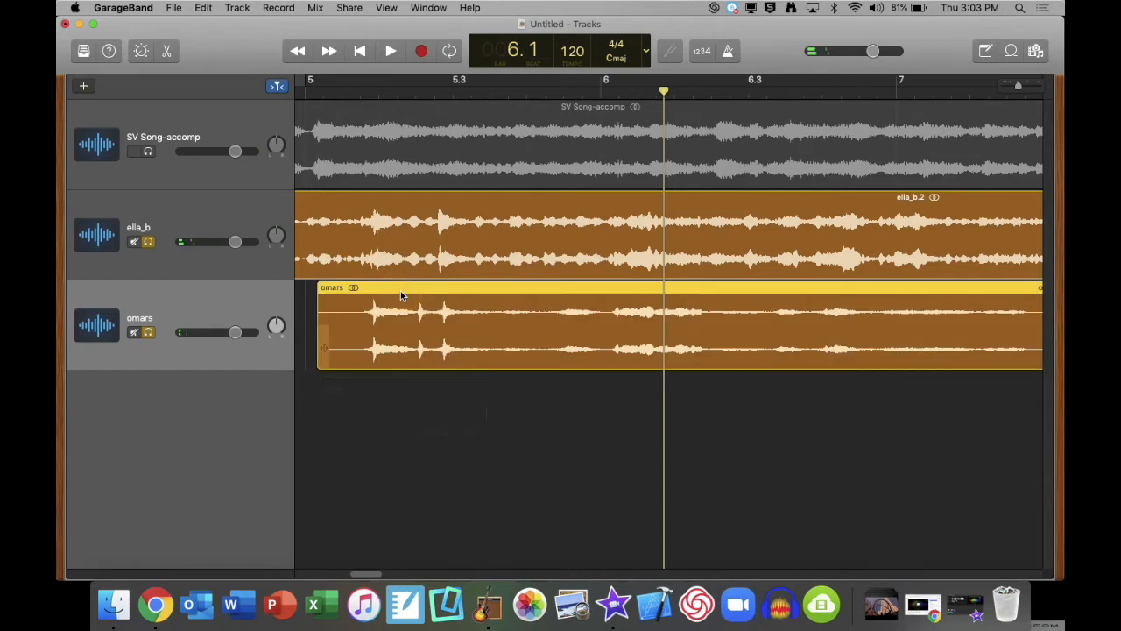
drag(400, 290, 396, 294)
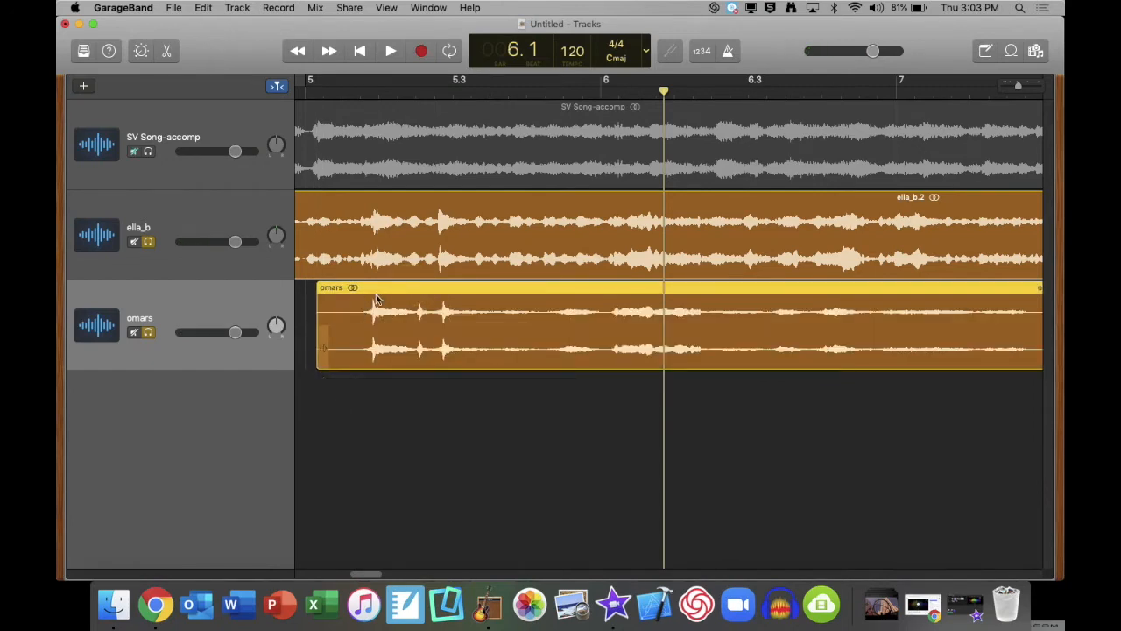
click(305, 93)
key(space)
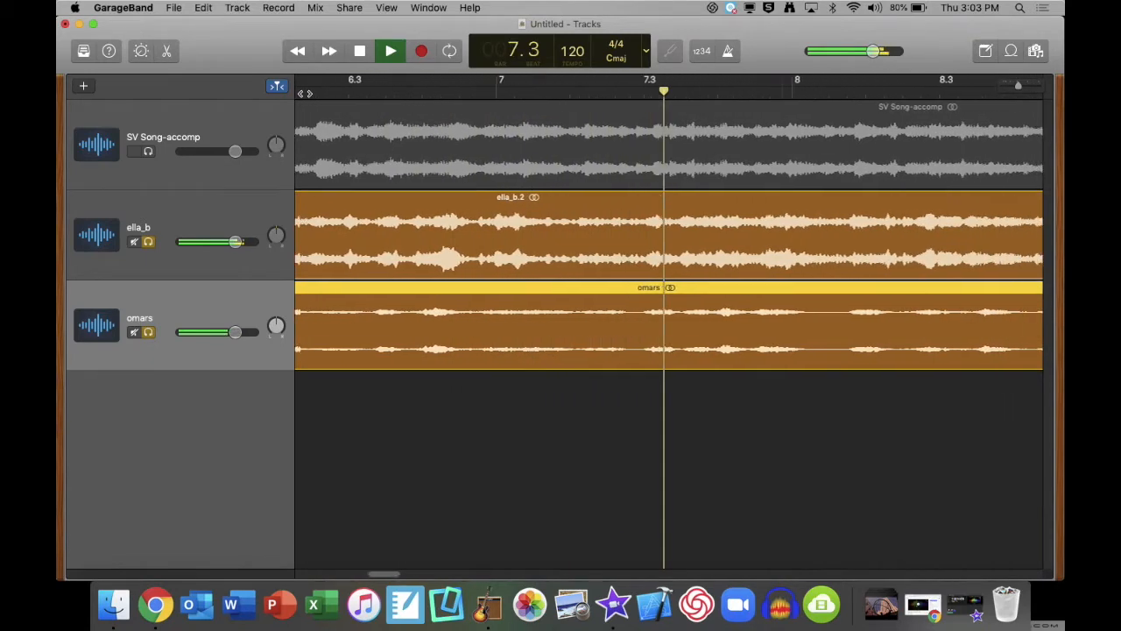
key(space)
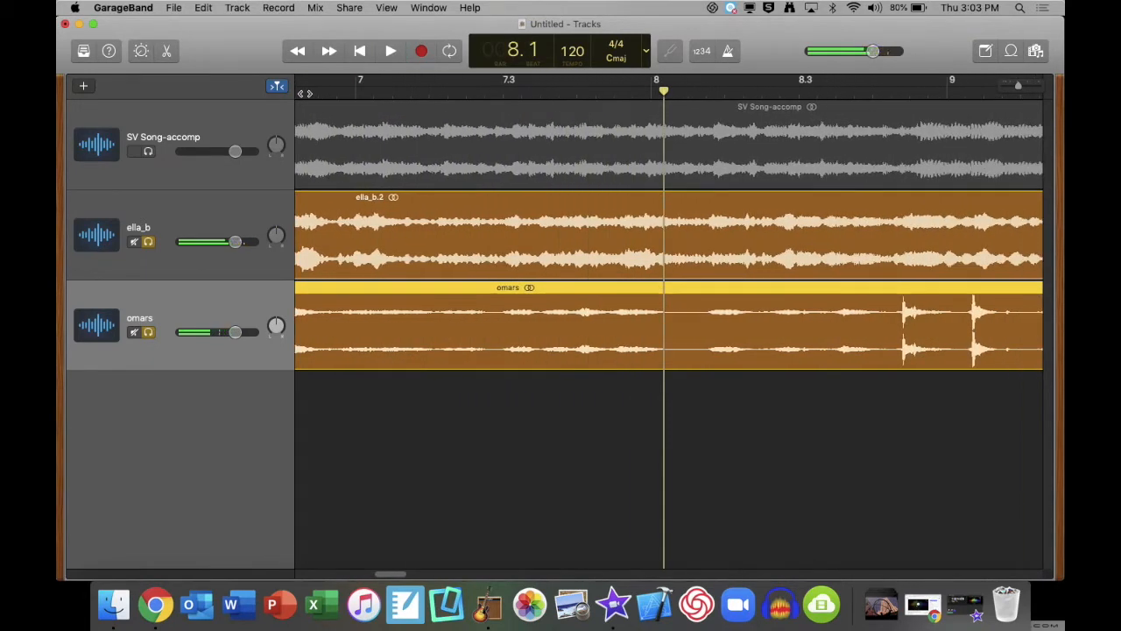
Unsolo both students' tracks and play the full mix from the beginning to bar 7
key(z)
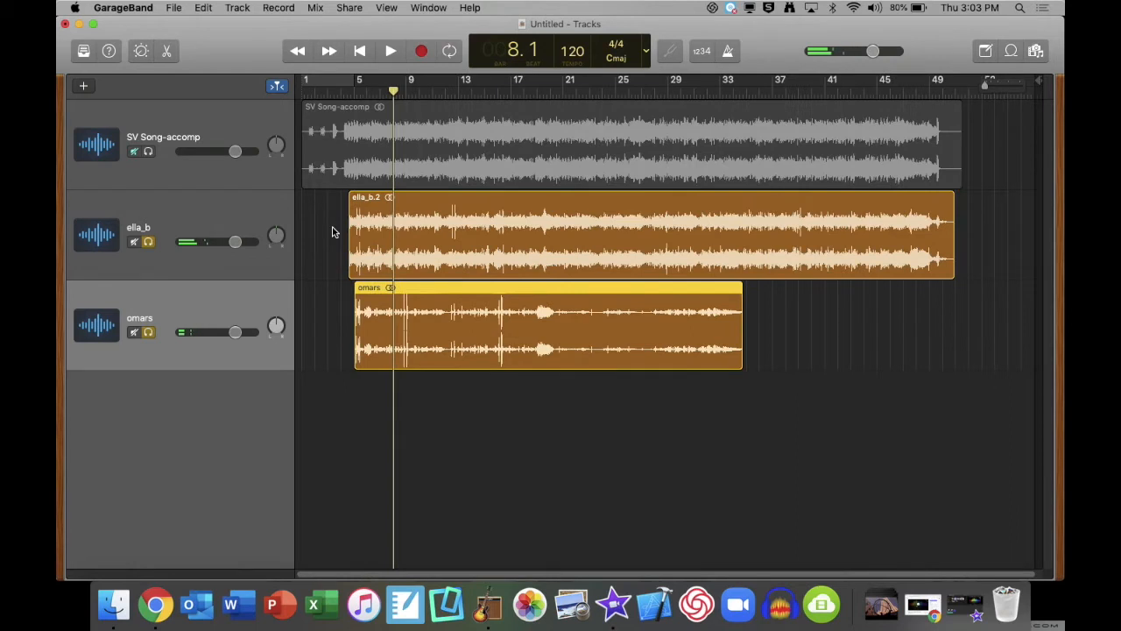
click(148, 242)
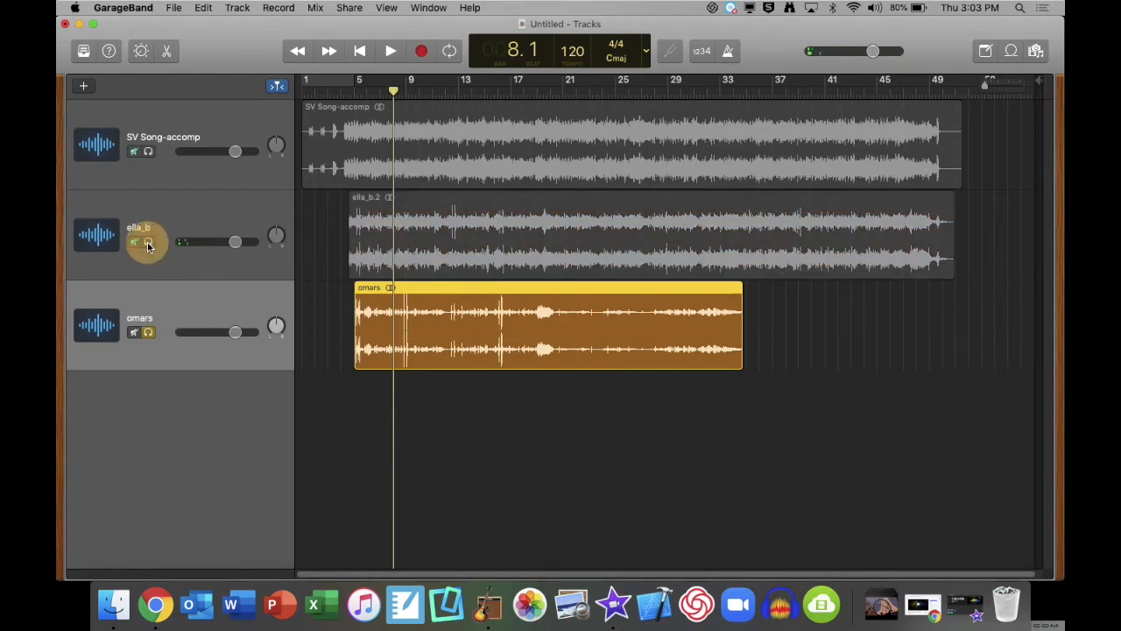
click(148, 331)
key(Return)
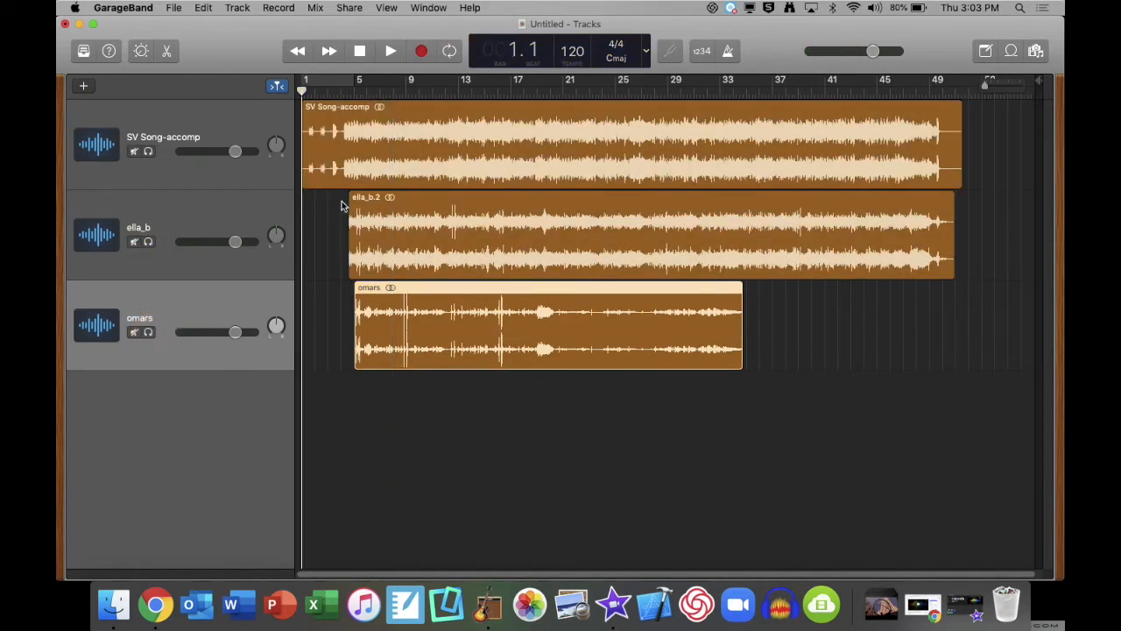
key(space)
key(XF86AudioRaiseVolume)
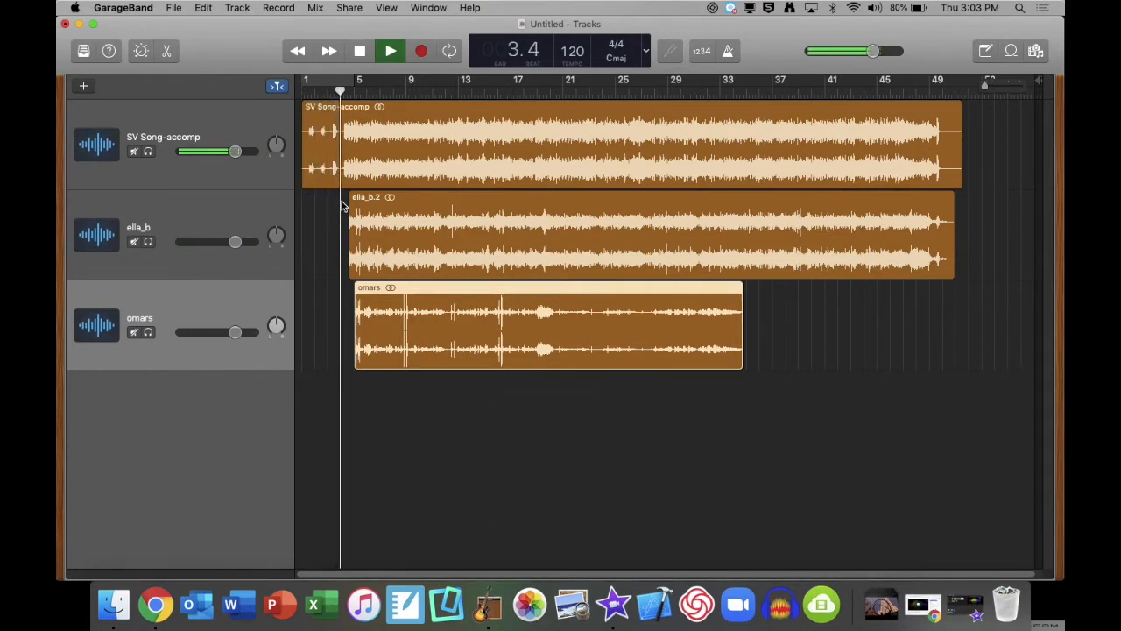
key(XF86AudioLowerVolume)
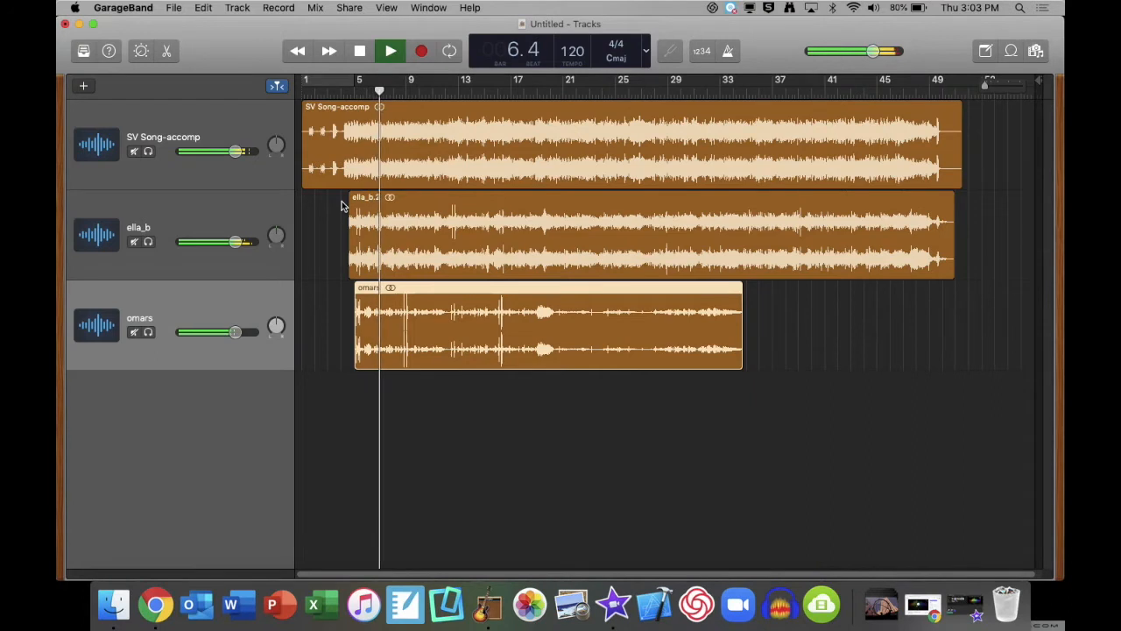
key(space)
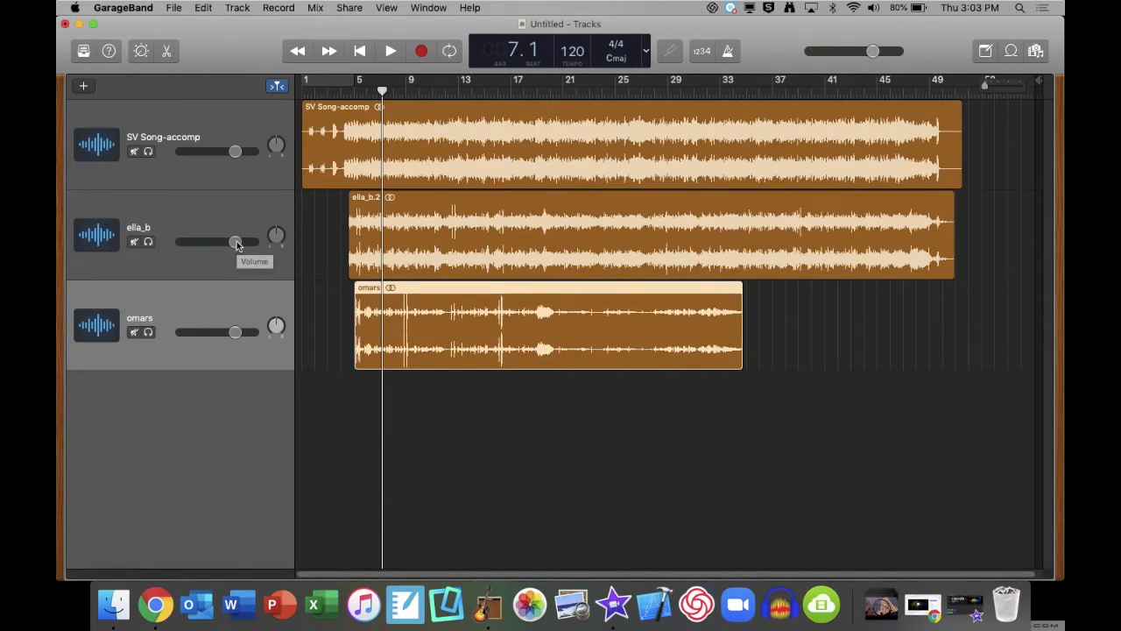
Lower the accompaniment's volume, raise the first student's volume, and slightly lower the second student's volume
drag(234, 151, 185, 153)
drag(239, 242, 255, 245)
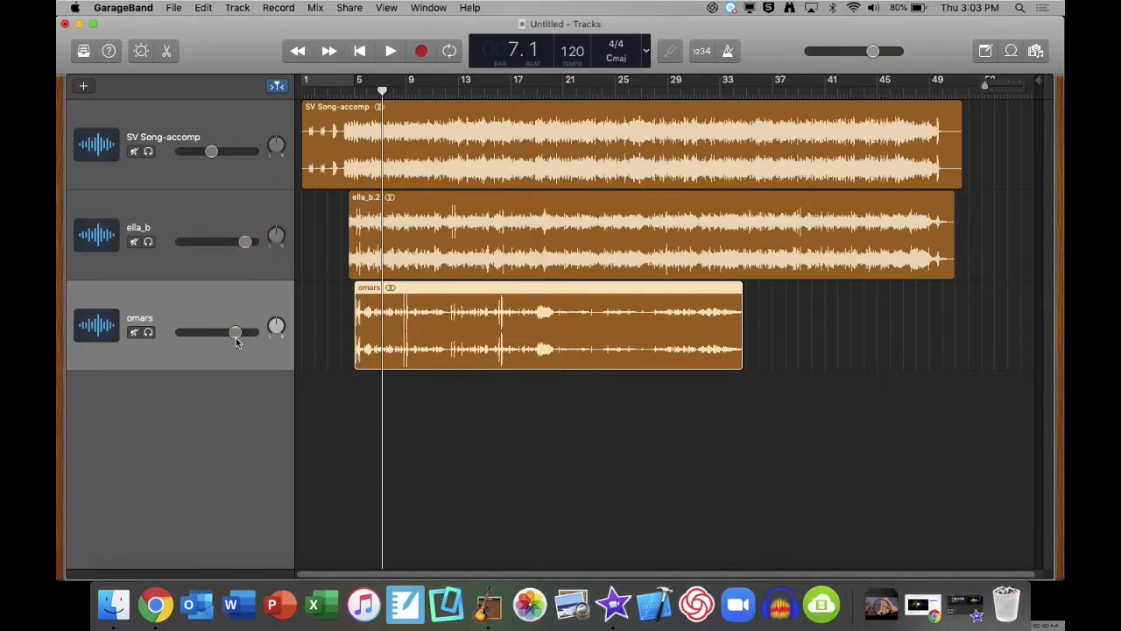
drag(236, 337, 219, 341)
During playback from before bar 5 to bar 12, set the first student's volume to +4.0 dB and the second's to -3.9 dB, and raise the accompaniment slightly
scroll(318, 300, up, 10)
scroll(318, 301, left, 10)
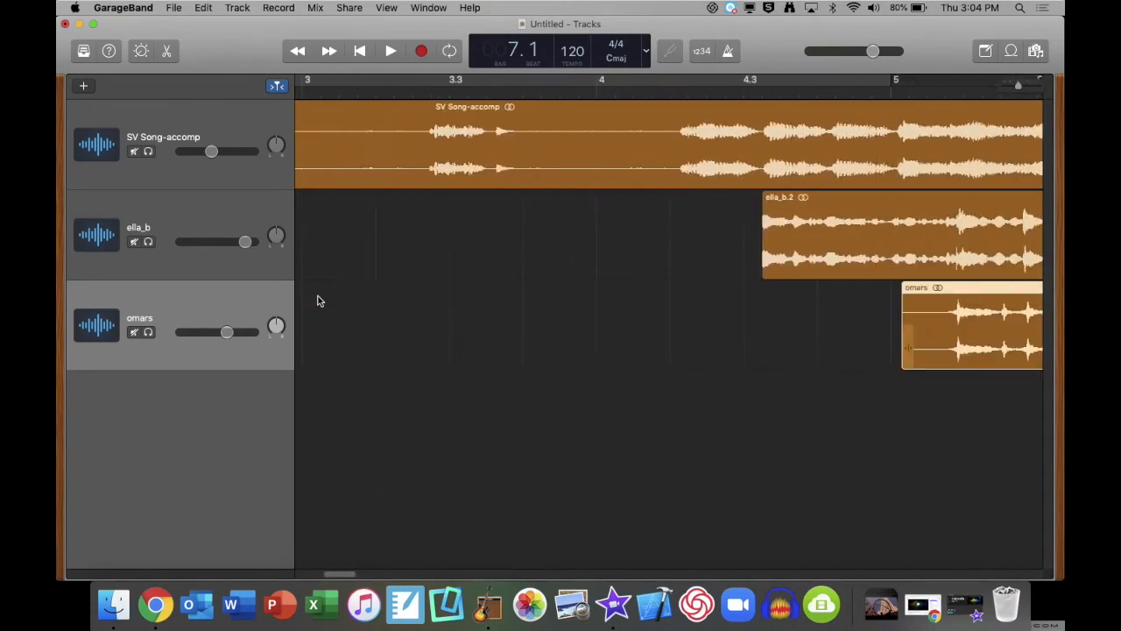
scroll(318, 300, down, 10)
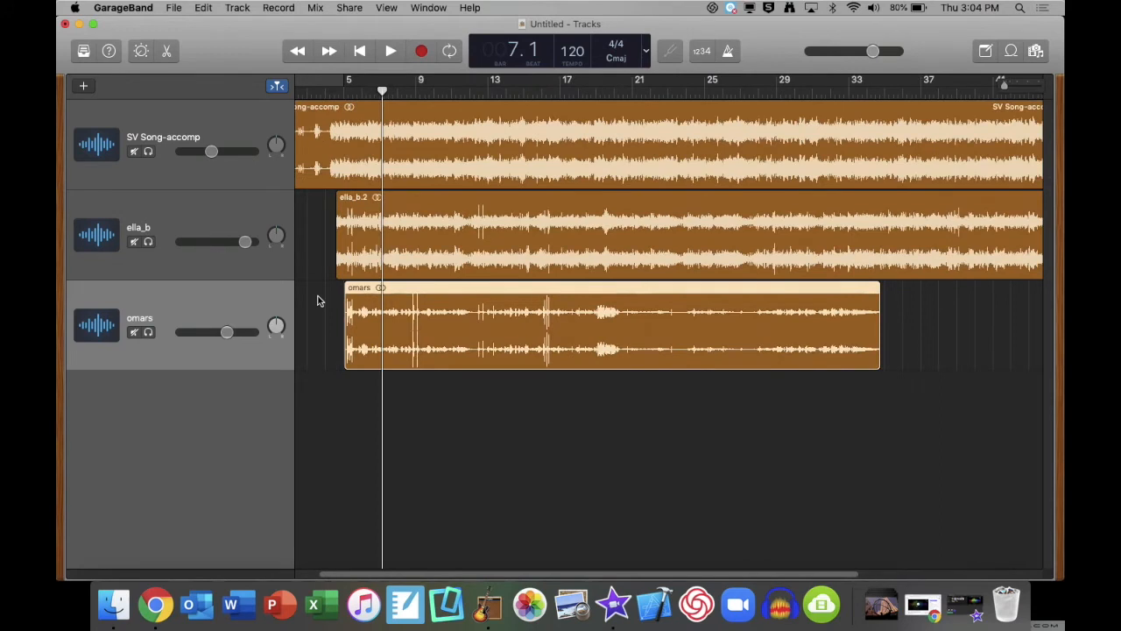
scroll(318, 300, left, 3)
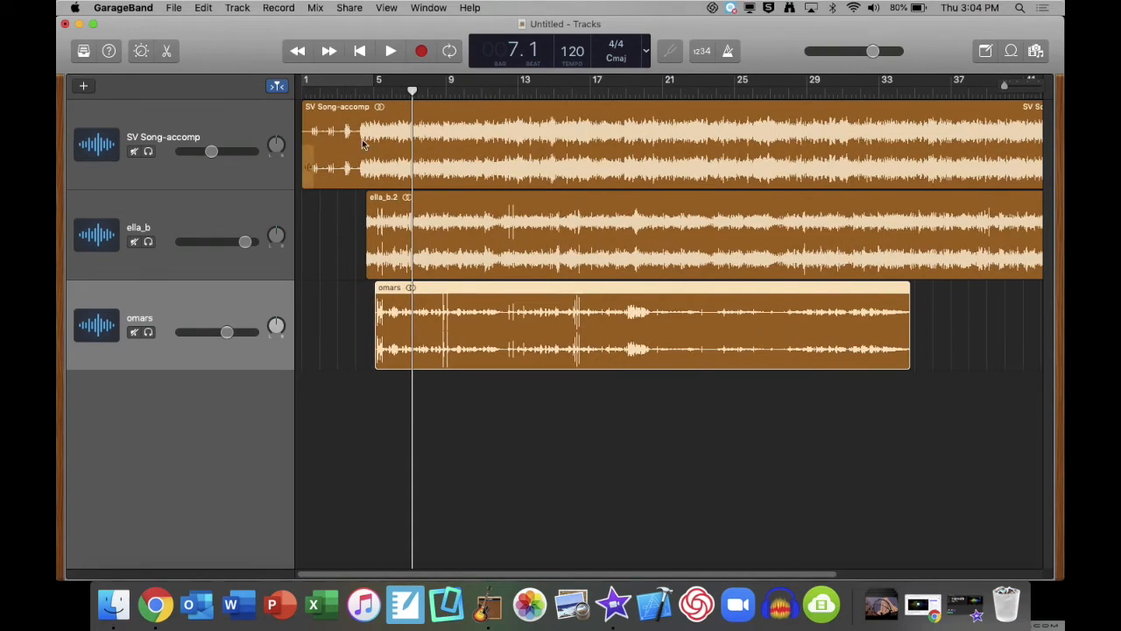
click(354, 91)
key(space)
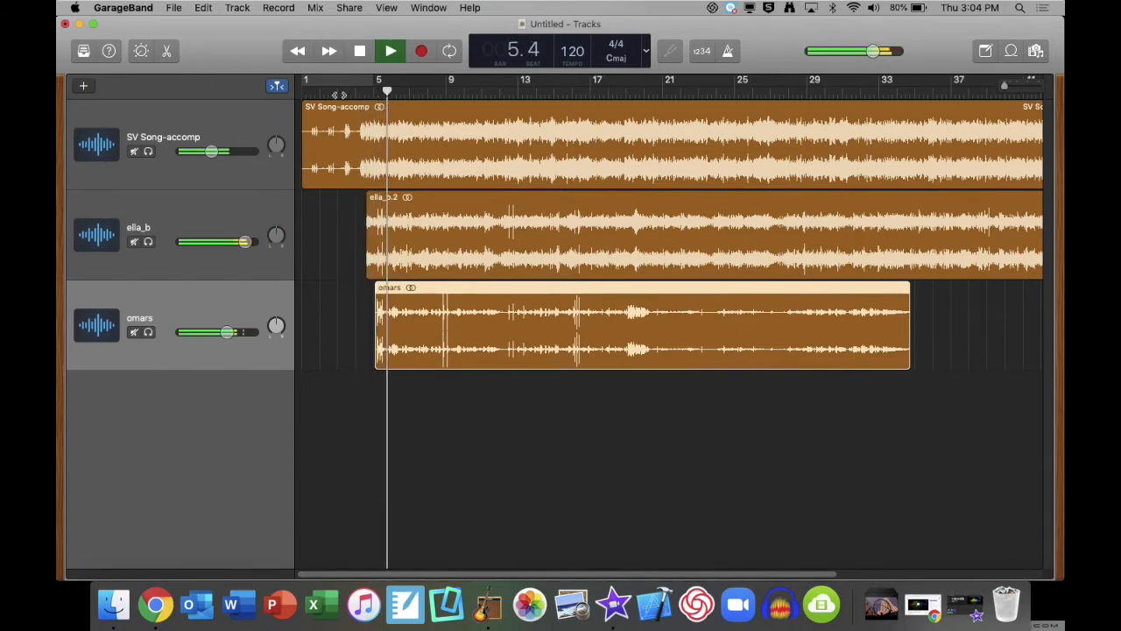
click(245, 242)
drag(245, 242, 251, 242)
drag(227, 332, 222, 332)
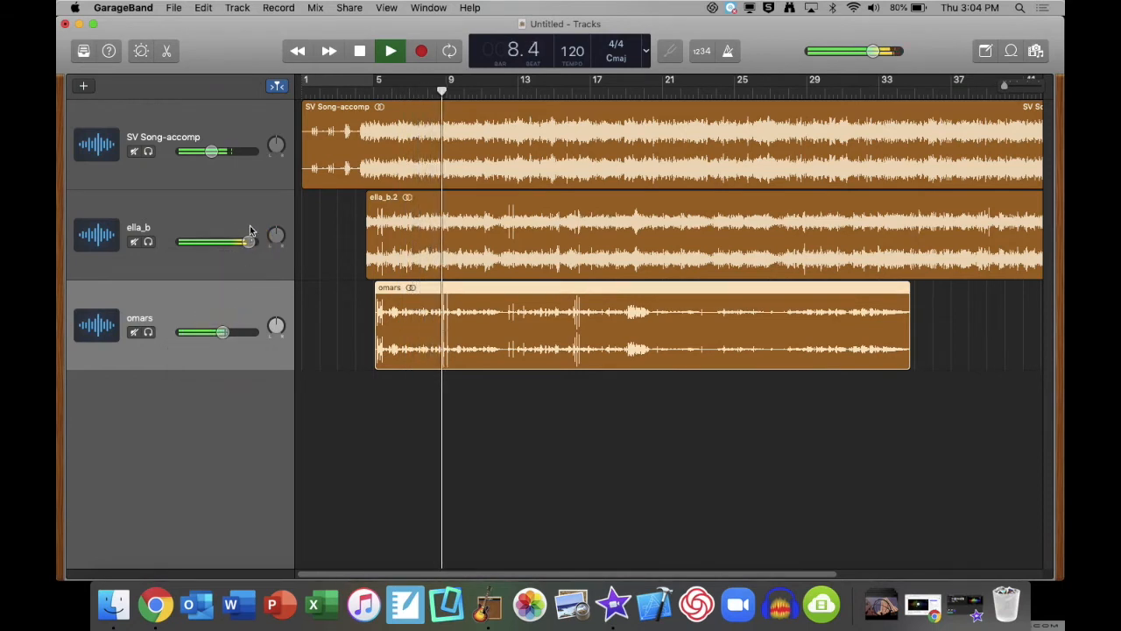
drag(211, 154, 221, 151)
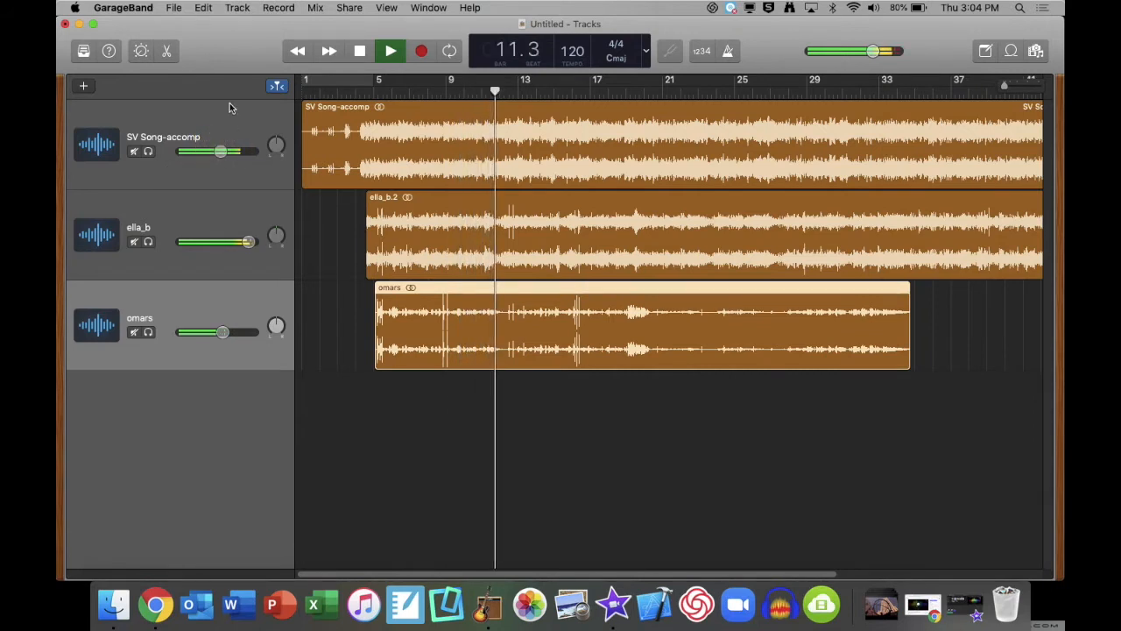
key(space)
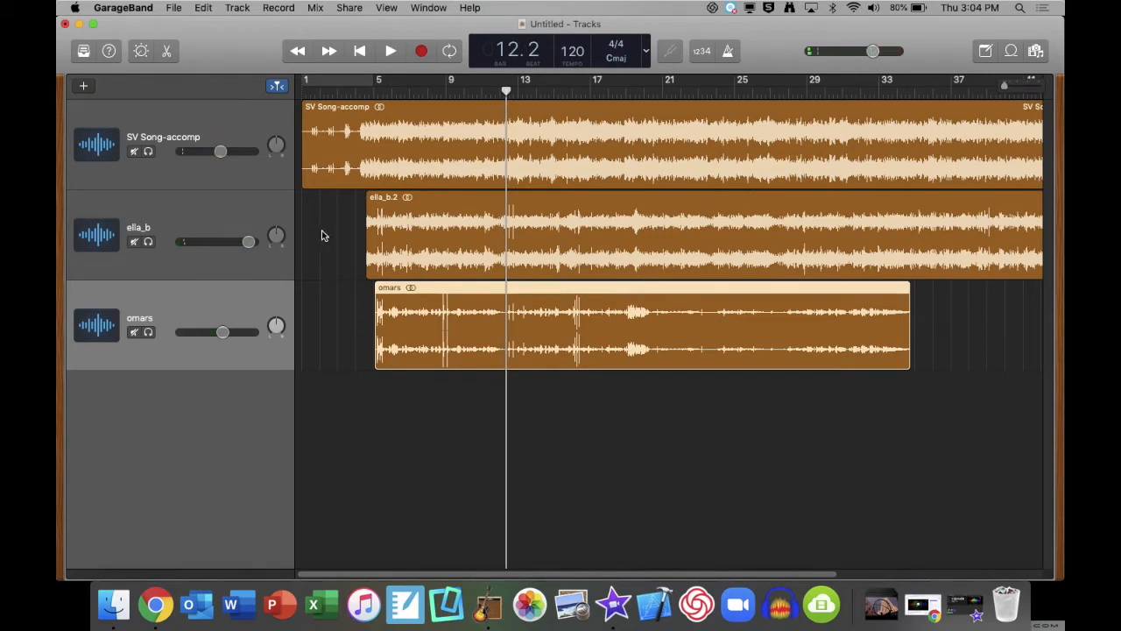
Check the volume levels set on the two students' tracks and the accompaniment track
click(249, 242)
click(248, 242)
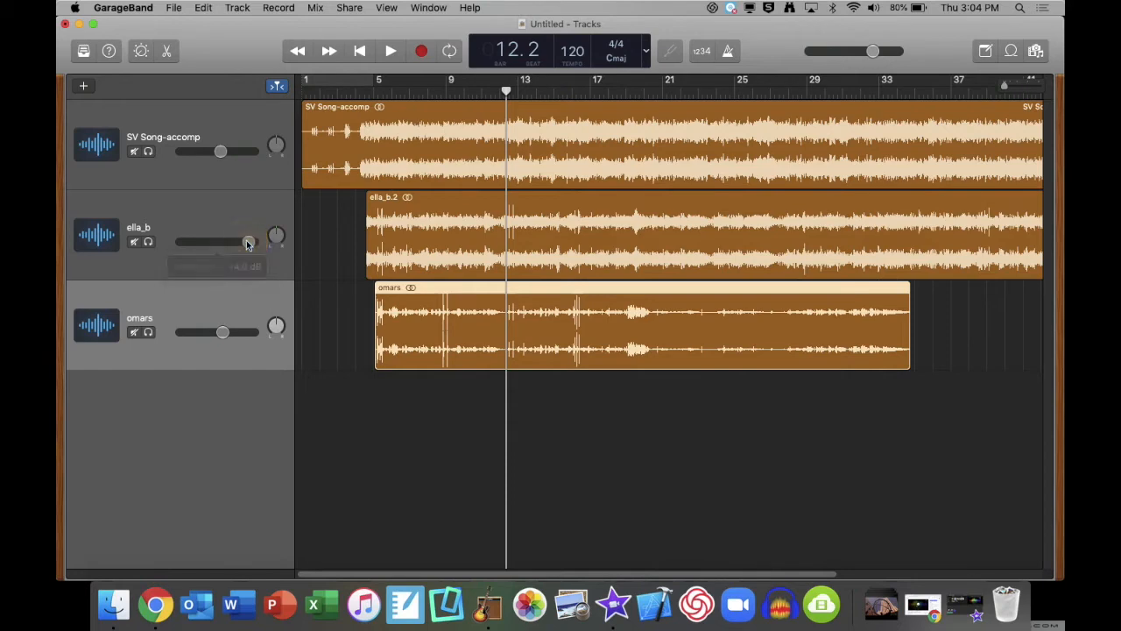
click(222, 332)
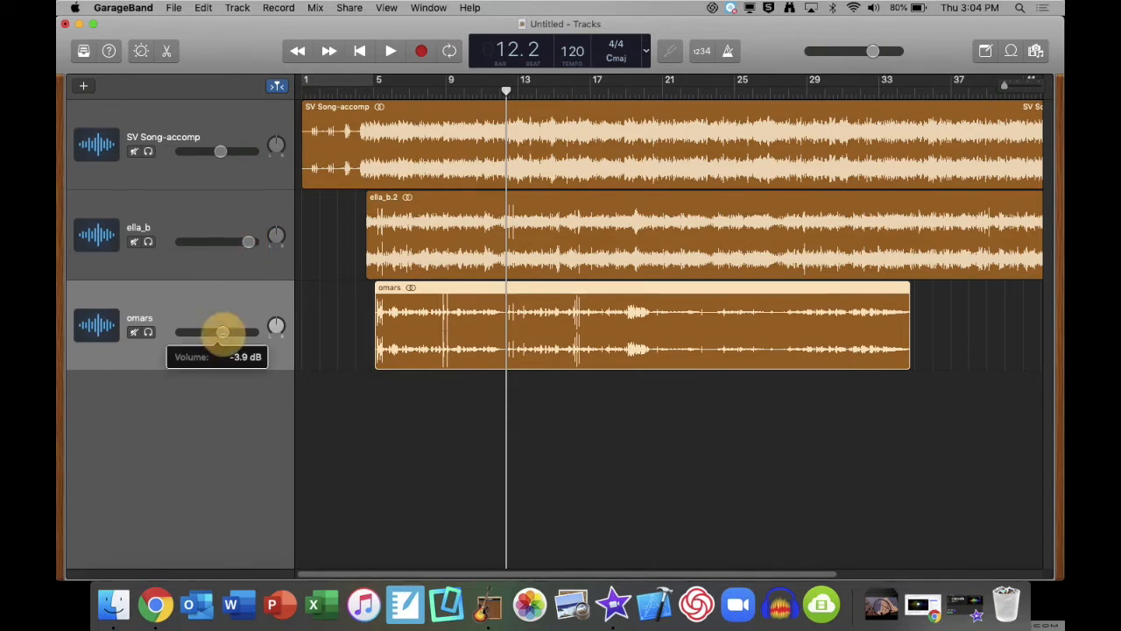
click(219, 153)
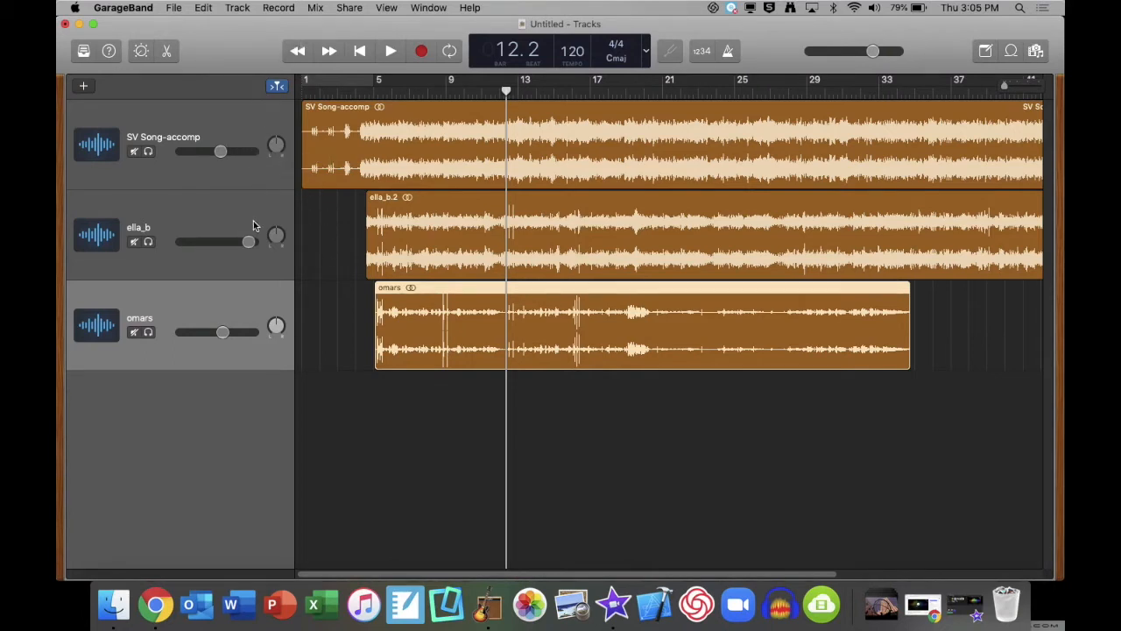
Show volume automation and activate the first student's volume curve with a starting point of +4.0 dB at bar 1
key(a)
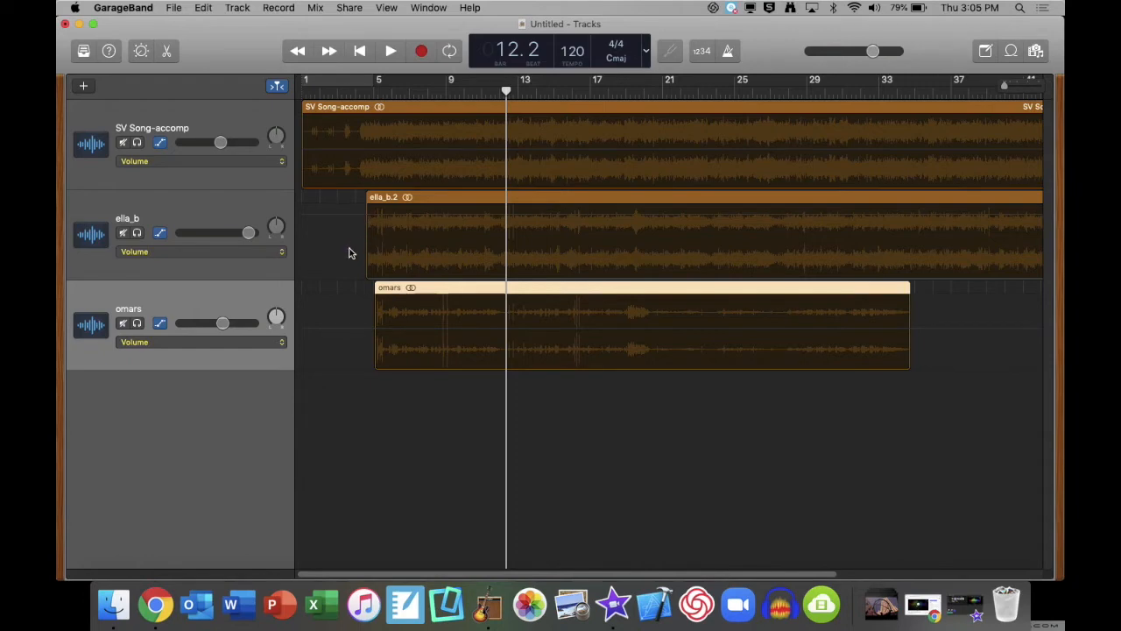
click(382, 246)
key(a)
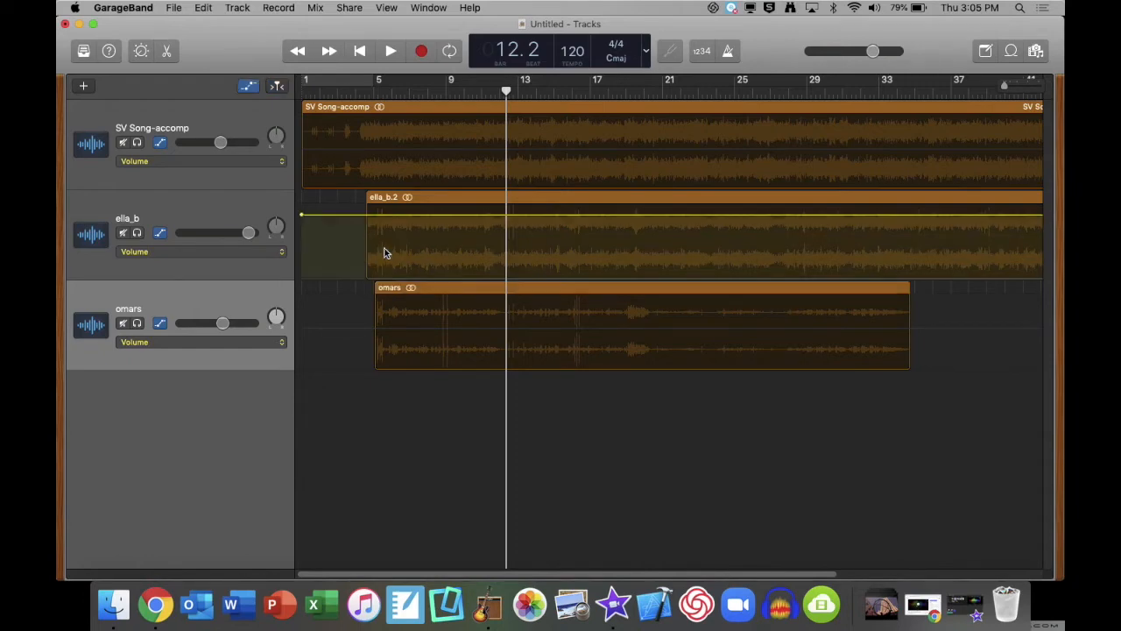
click(301, 215)
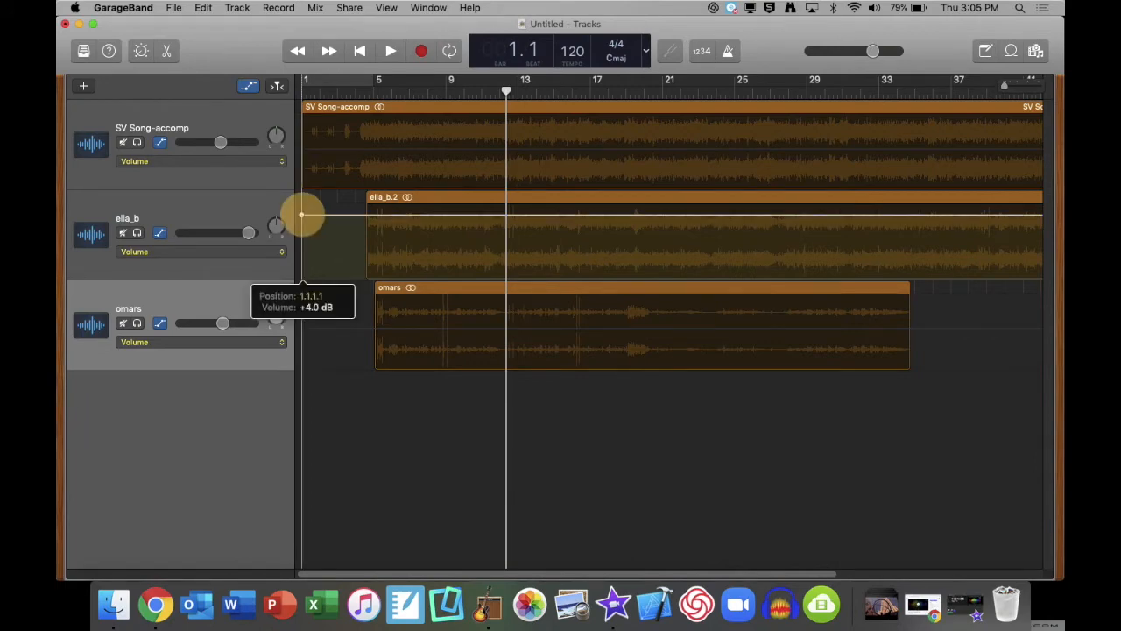
click(249, 232)
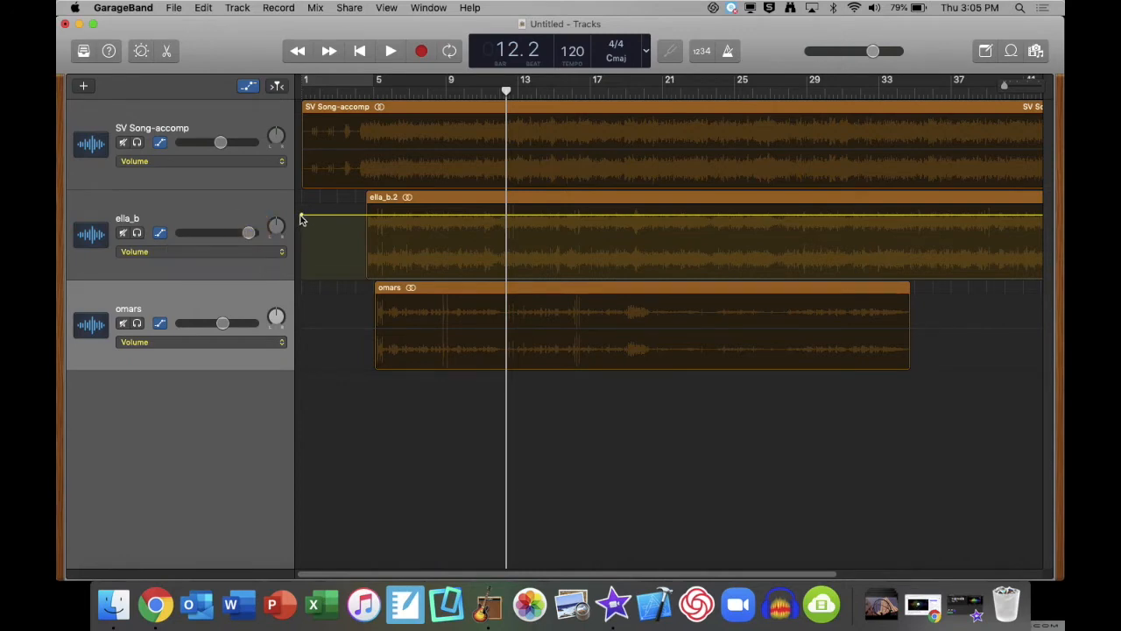
Shape the first student's volume curve to stay at minimum from bar 1 to about bar 4 and rise to full level at bar 5
click(375, 215)
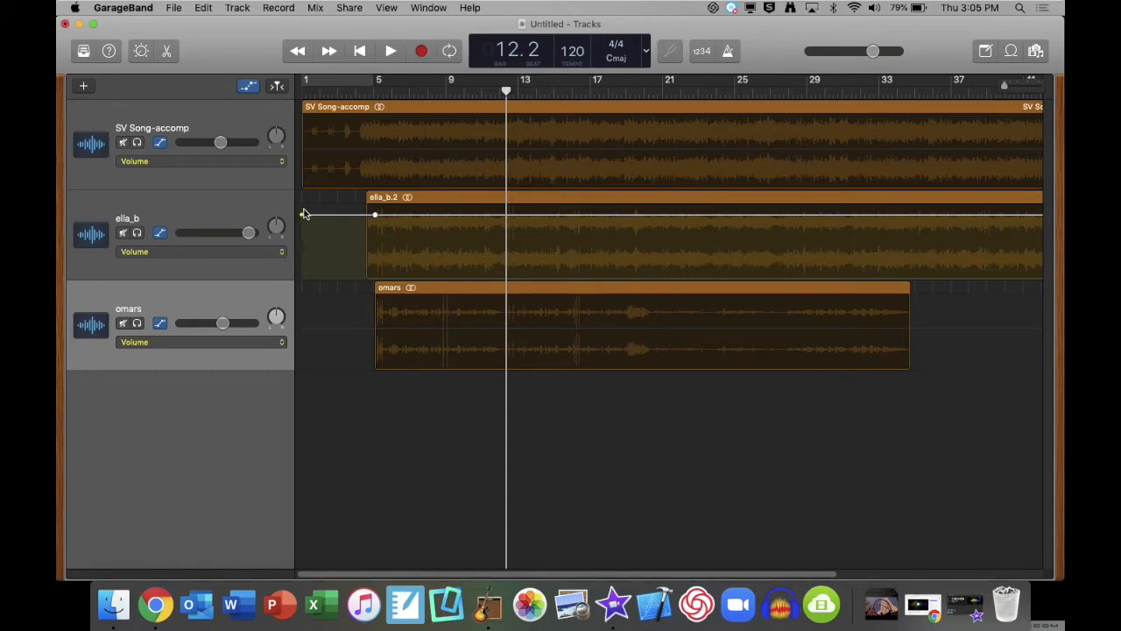
drag(303, 218, 290, 300)
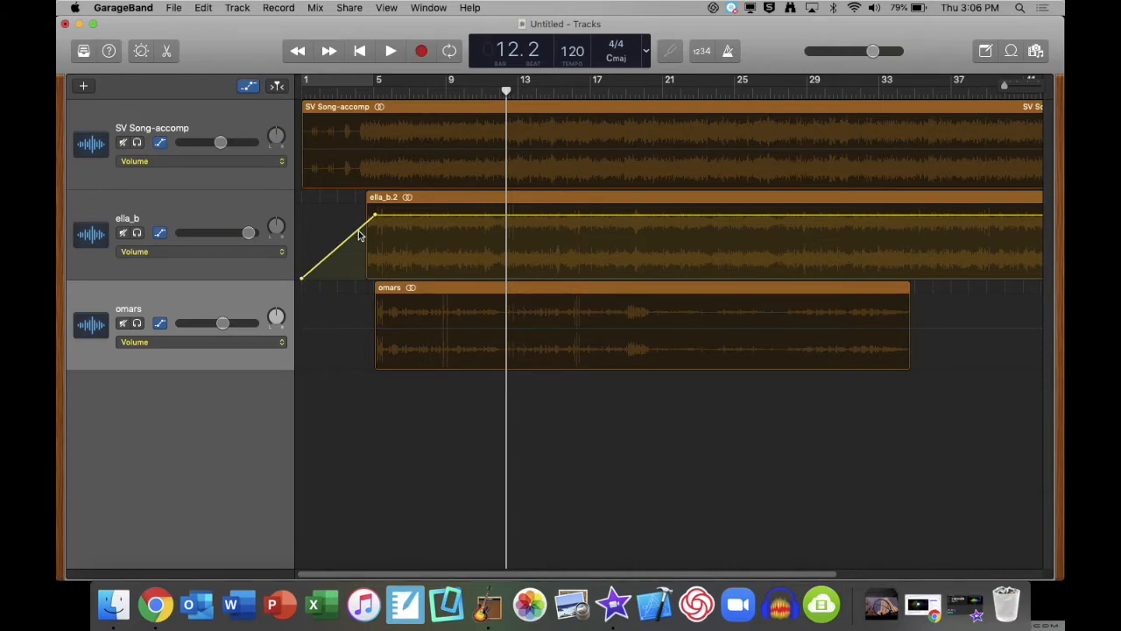
drag(359, 231, 359, 286)
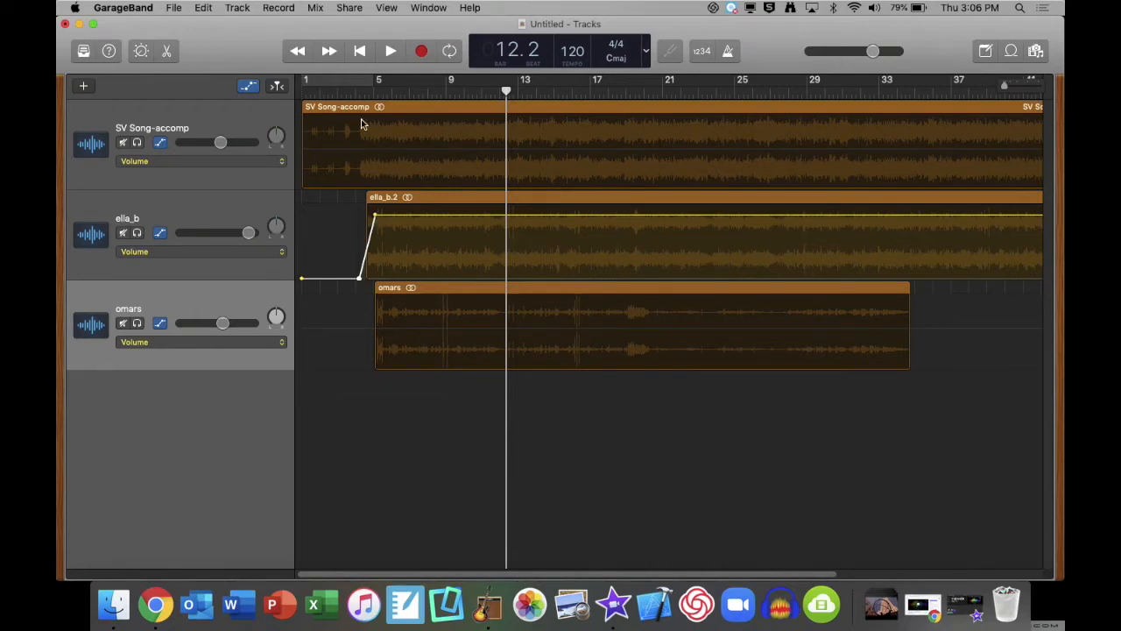
Solo the first student's track and play from about bar 4 to bar 6 to hear its fade-in
click(137, 233)
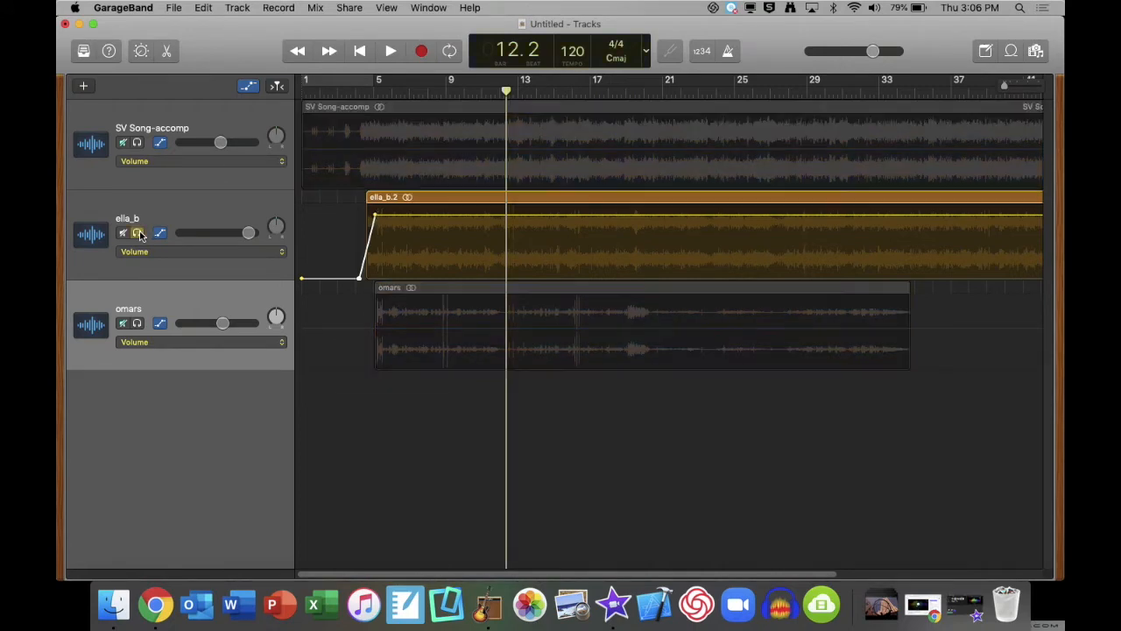
click(356, 93)
key(space)
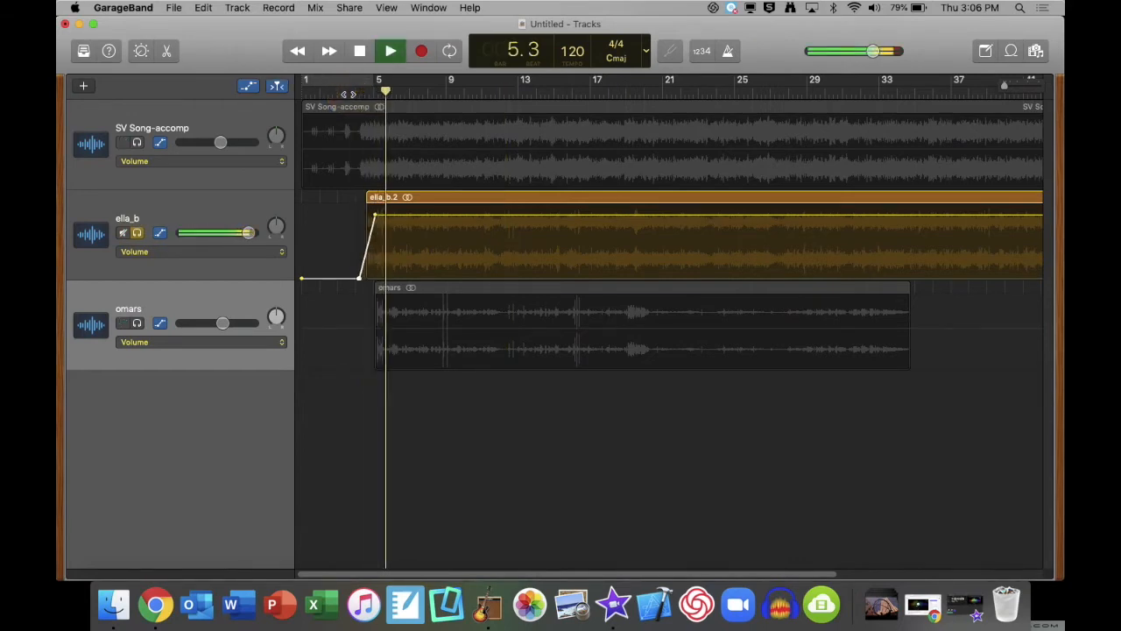
key(space)
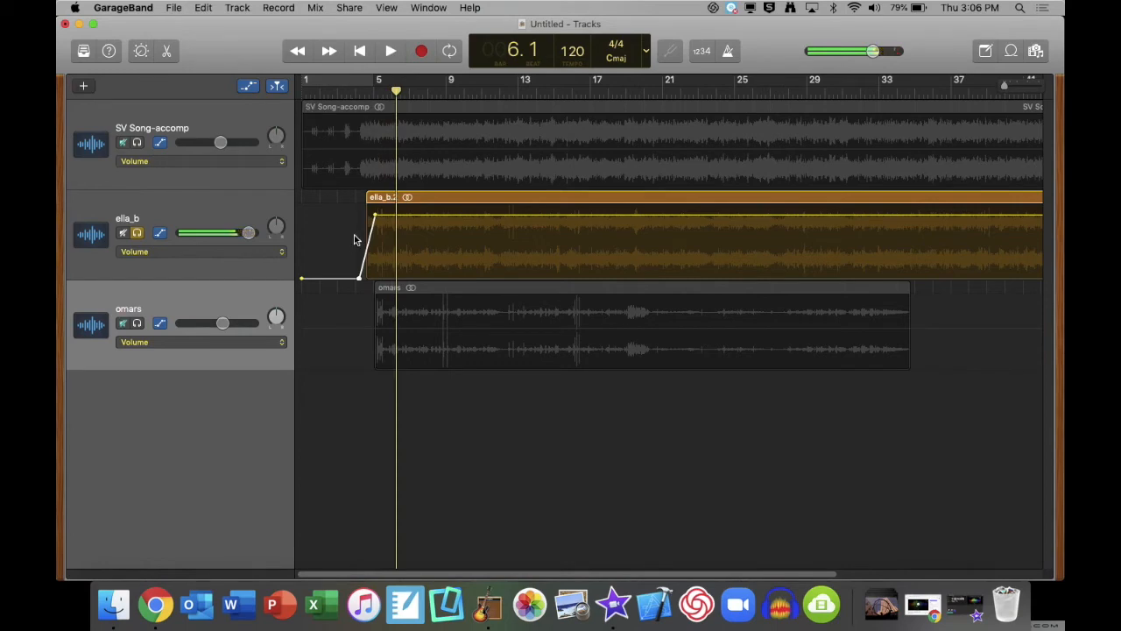
Move the fade-in's lower point later to the start of the first student's region, and replay from about bar 4 to bar 6
drag(360, 278, 365, 279)
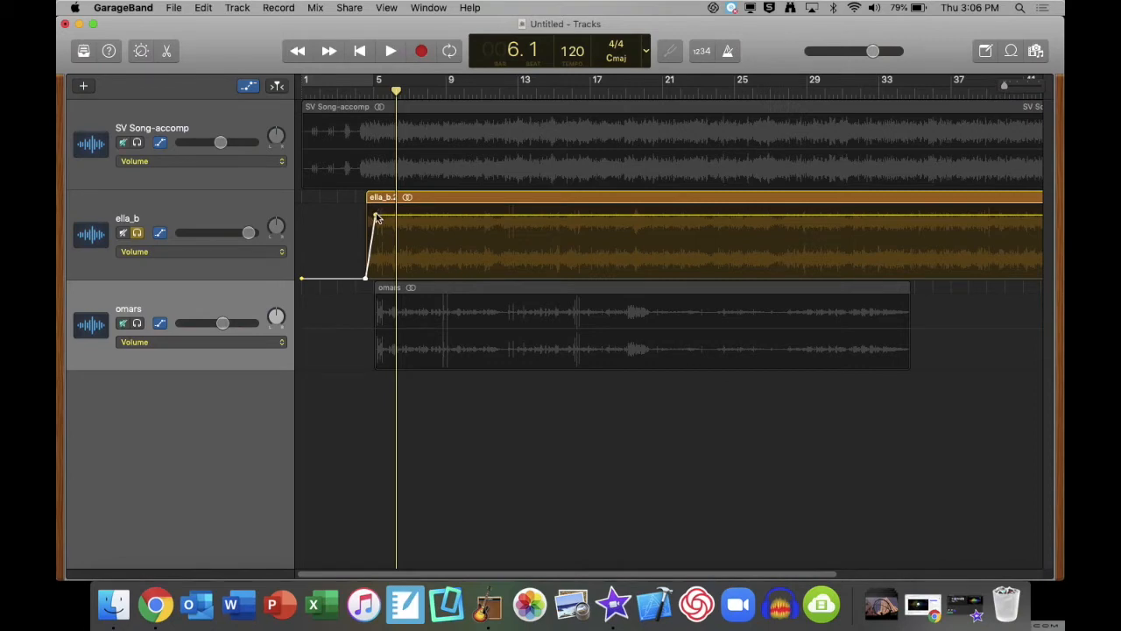
click(358, 93)
key(space)
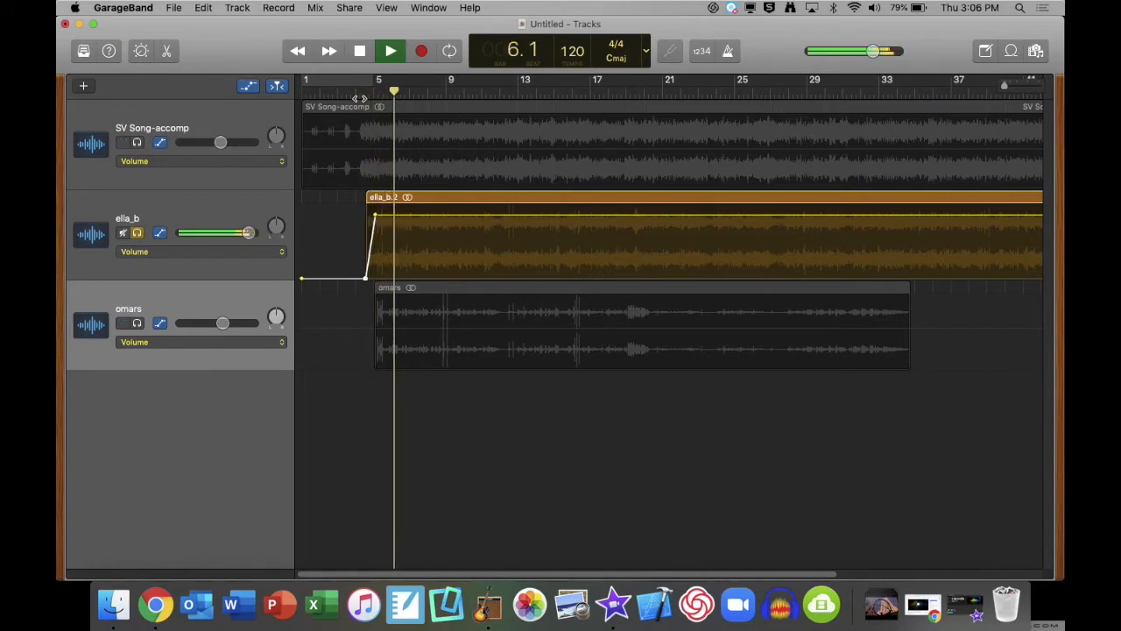
key(space)
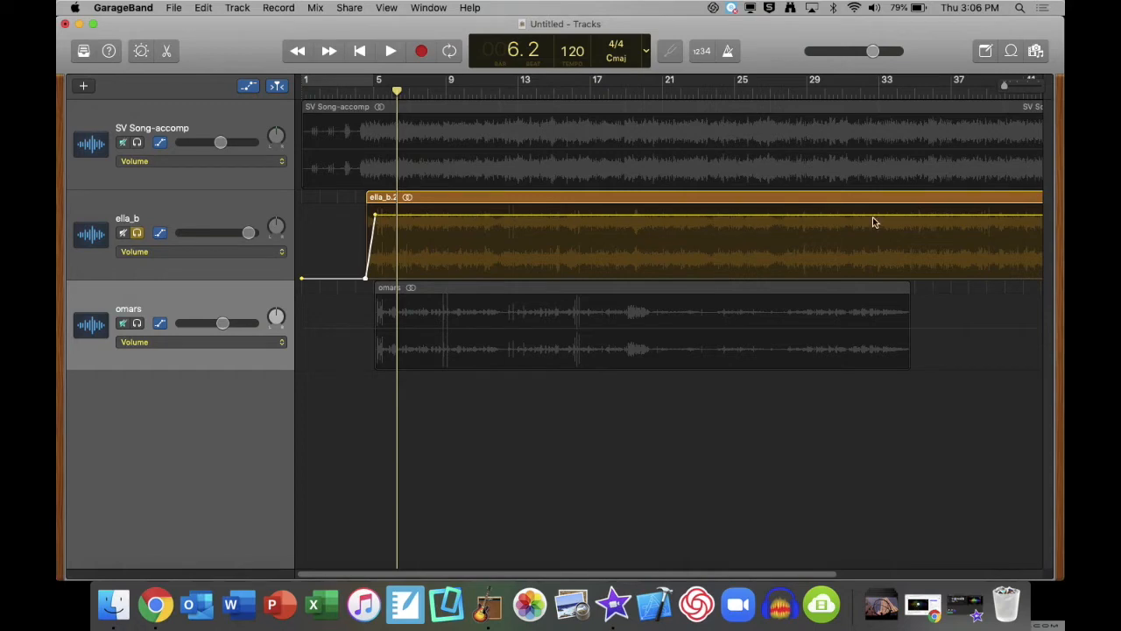
mouse_move(948, 219)
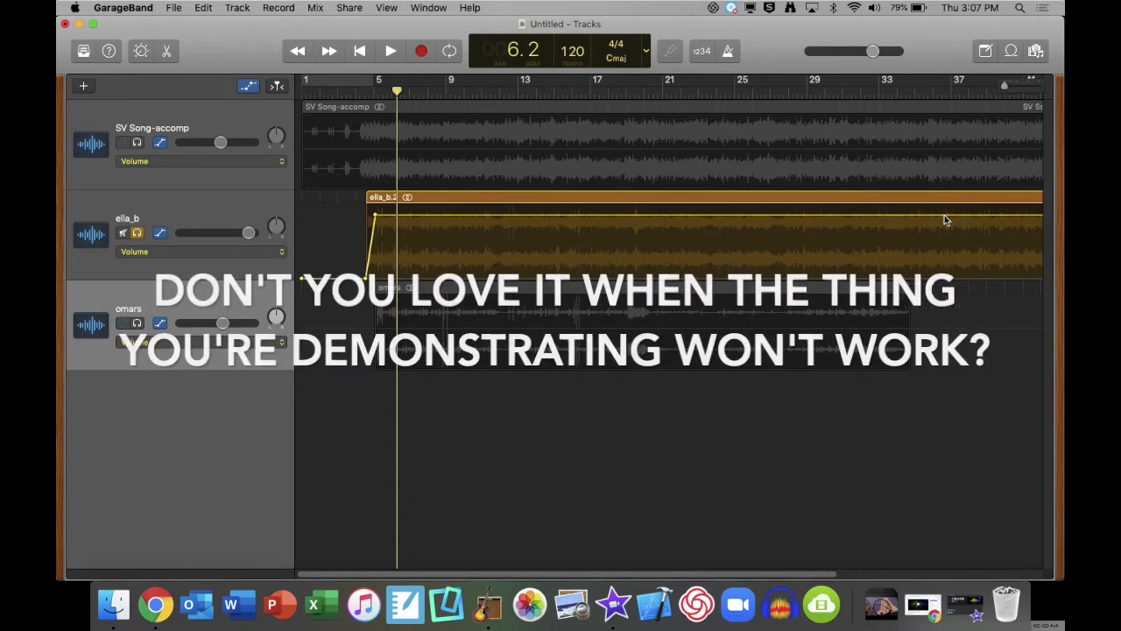
Try to add a volume point near the end of the first student's region
click(955, 217)
click(954, 216)
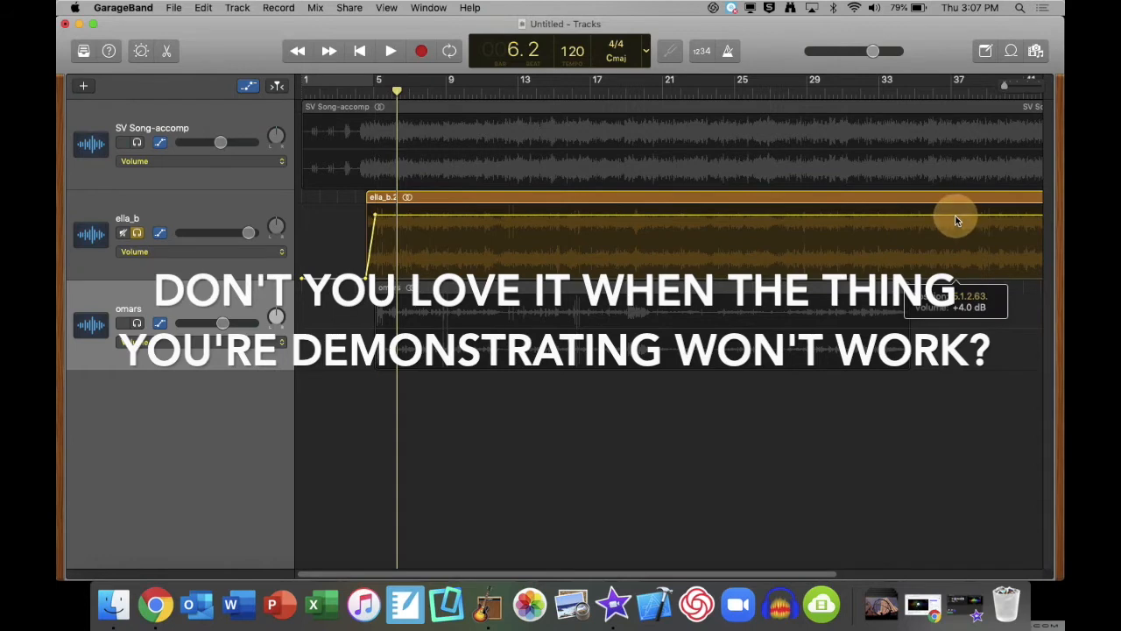
click(955, 216)
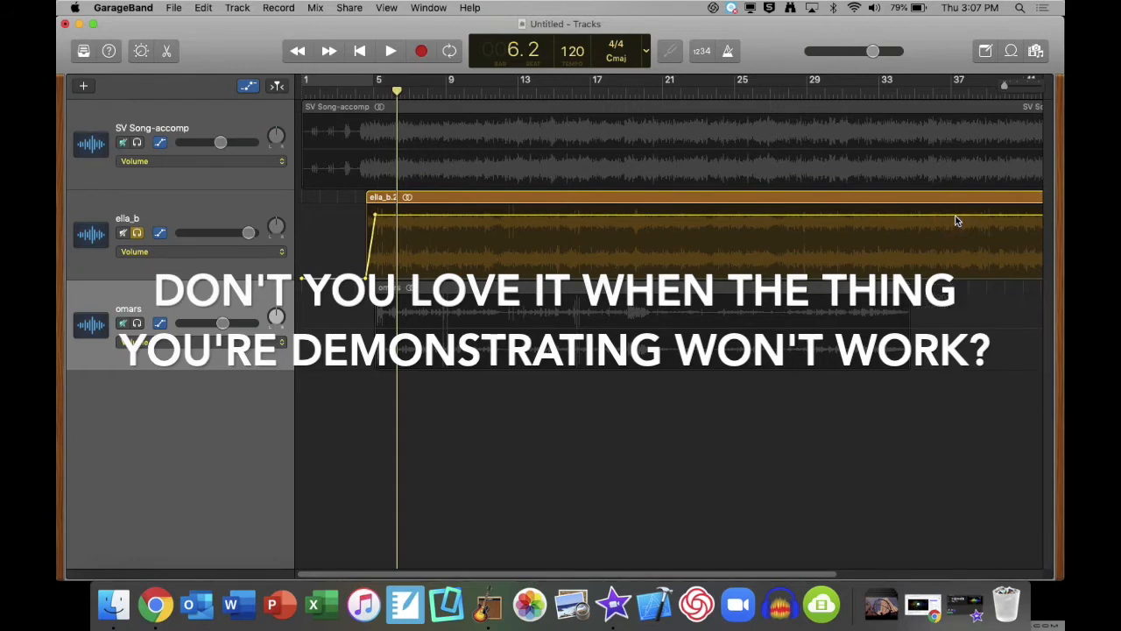
scroll(955, 219, right, 6)
click(956, 216)
click(932, 215)
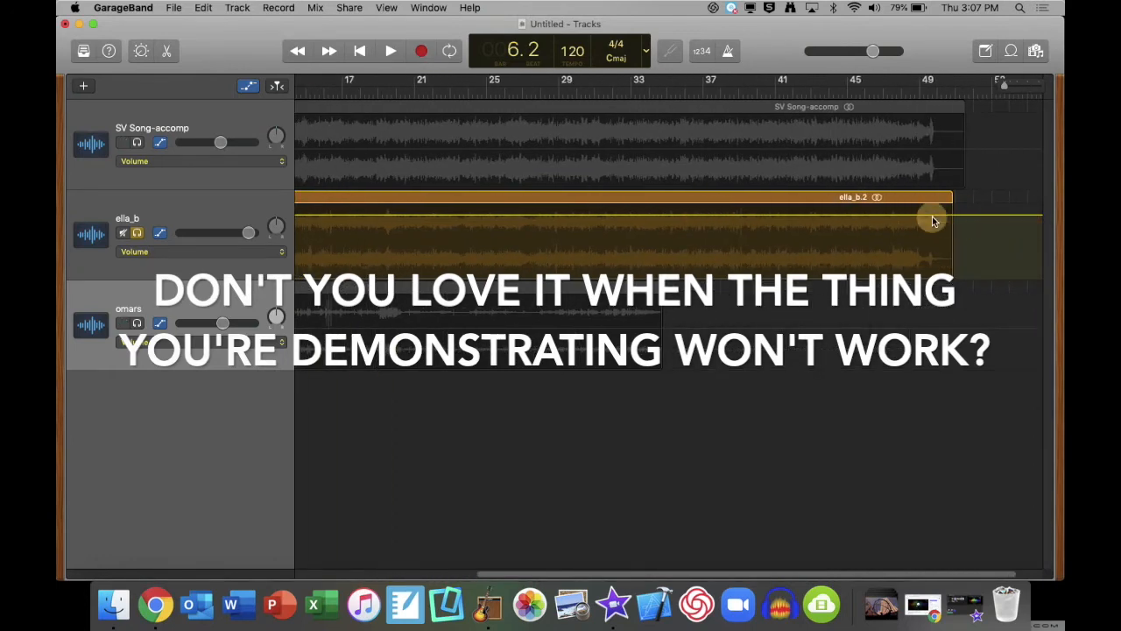
click(932, 214)
click(932, 215)
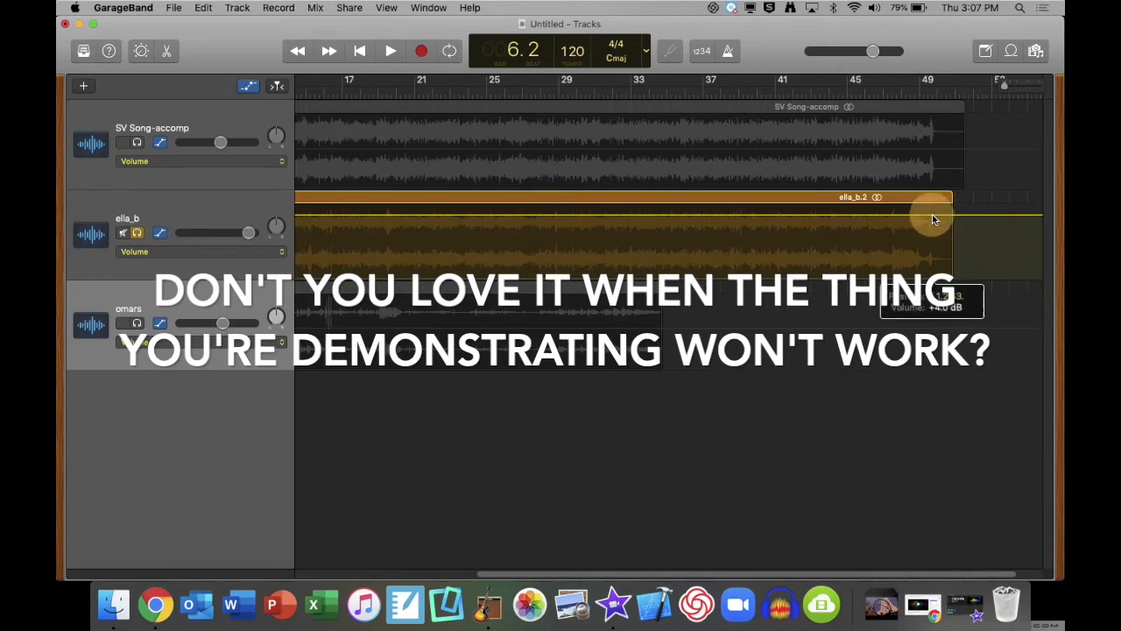
Fade the first student's volume from full level at about bar 48 to minimum just past the region's end, and play it from bar 47
click(879, 88)
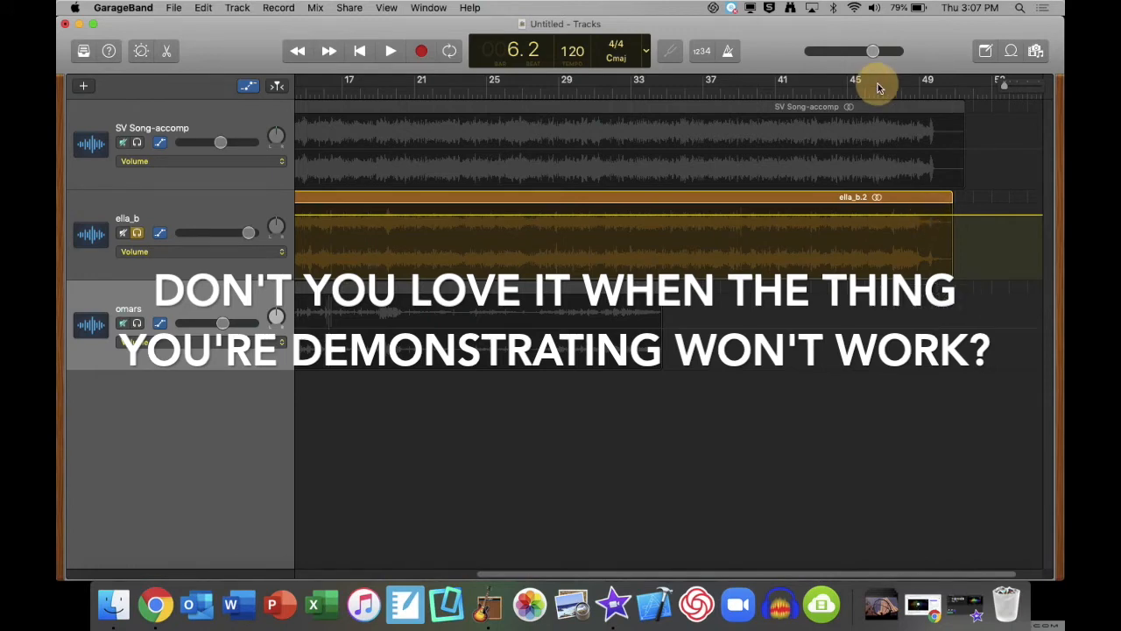
click(906, 214)
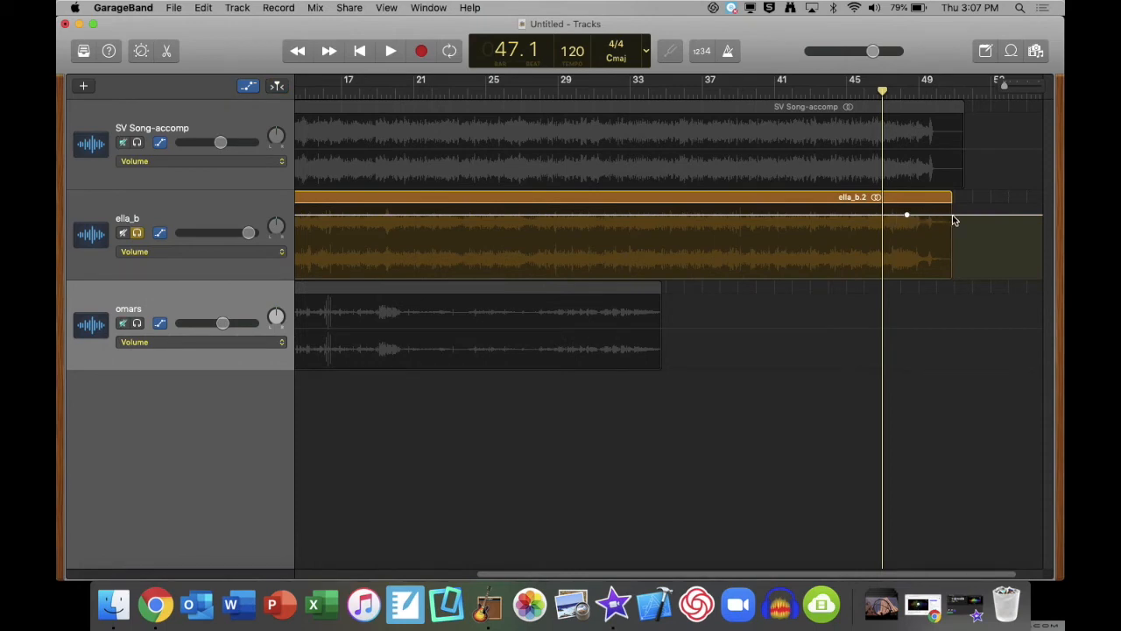
drag(959, 218, 957, 277)
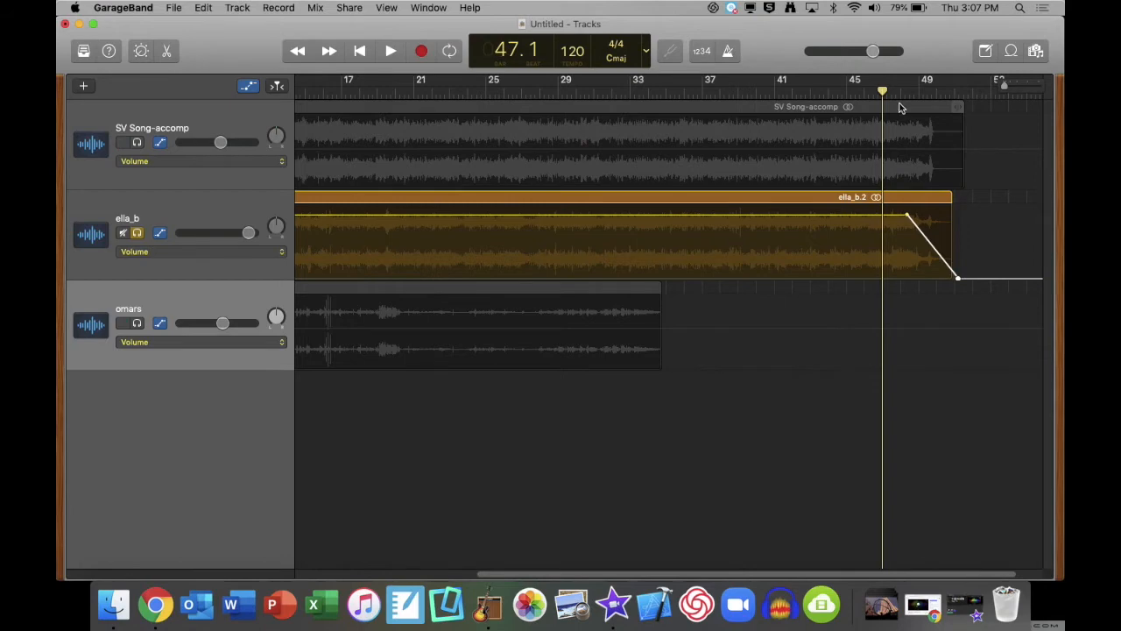
key(space)
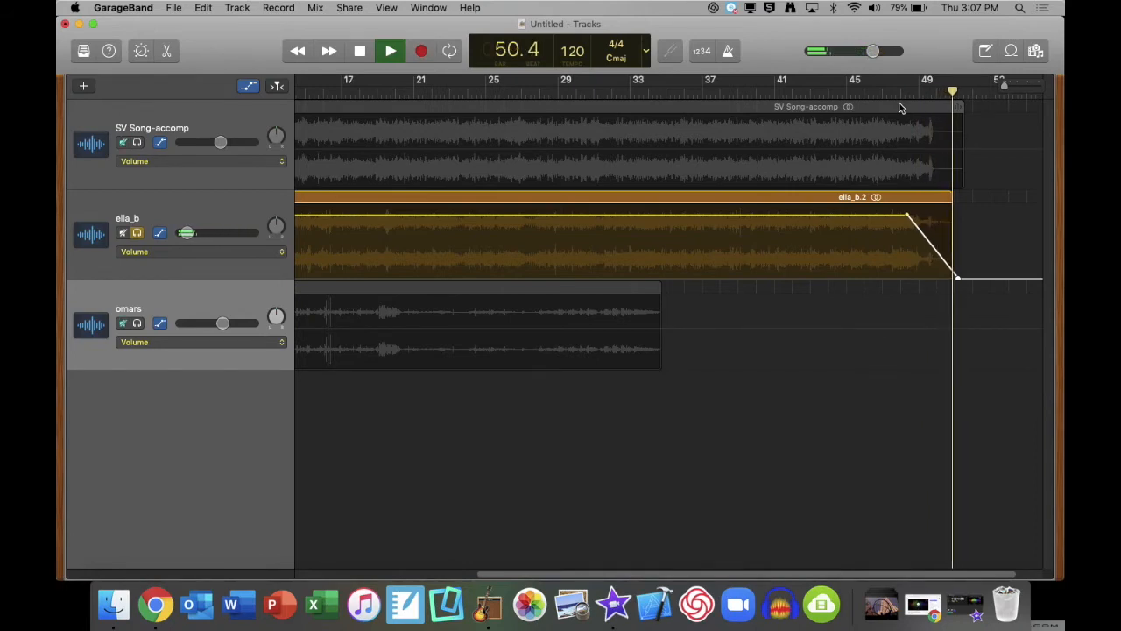
key(space)
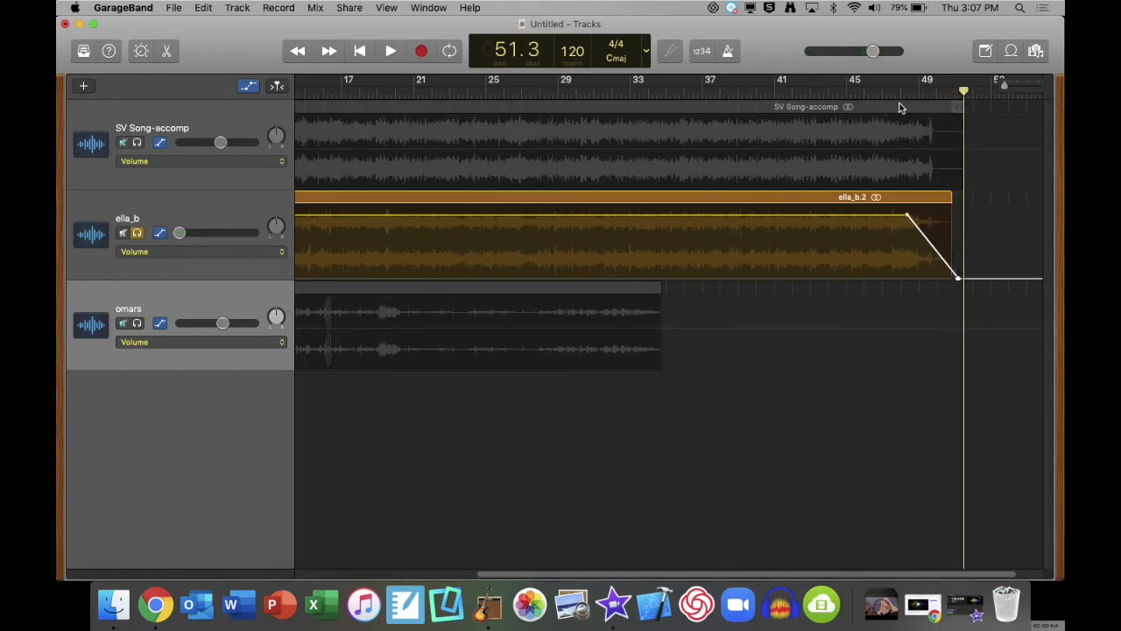
Hide the volume automation and play the first student's track from bar 3 to about bar 6, watching its volume slider
scroll(900, 107, left, 8)
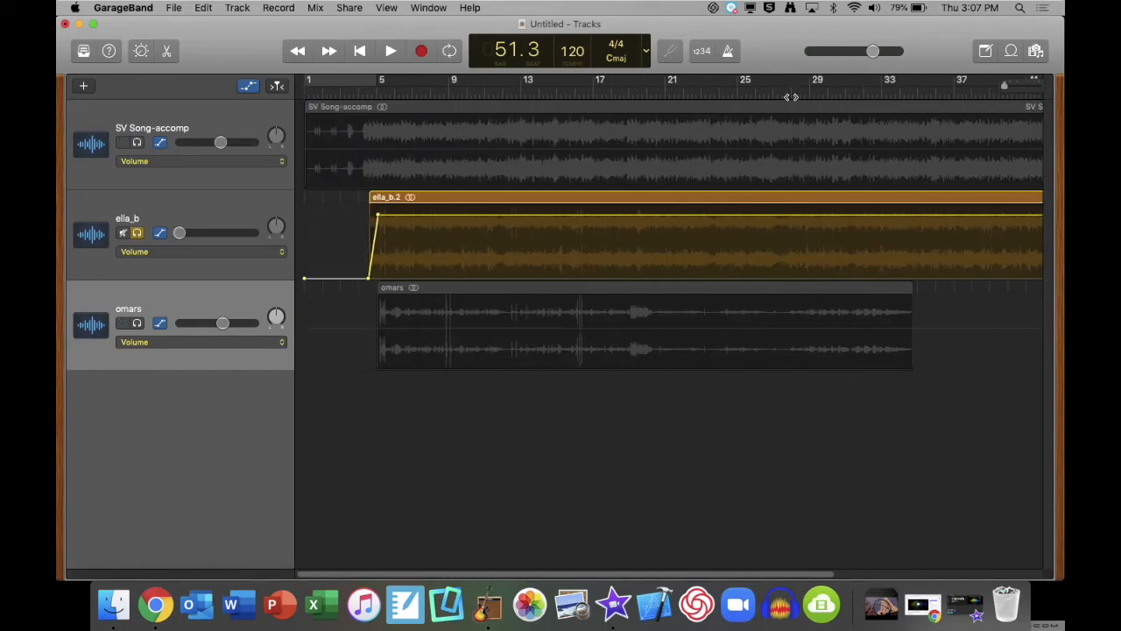
click(248, 86)
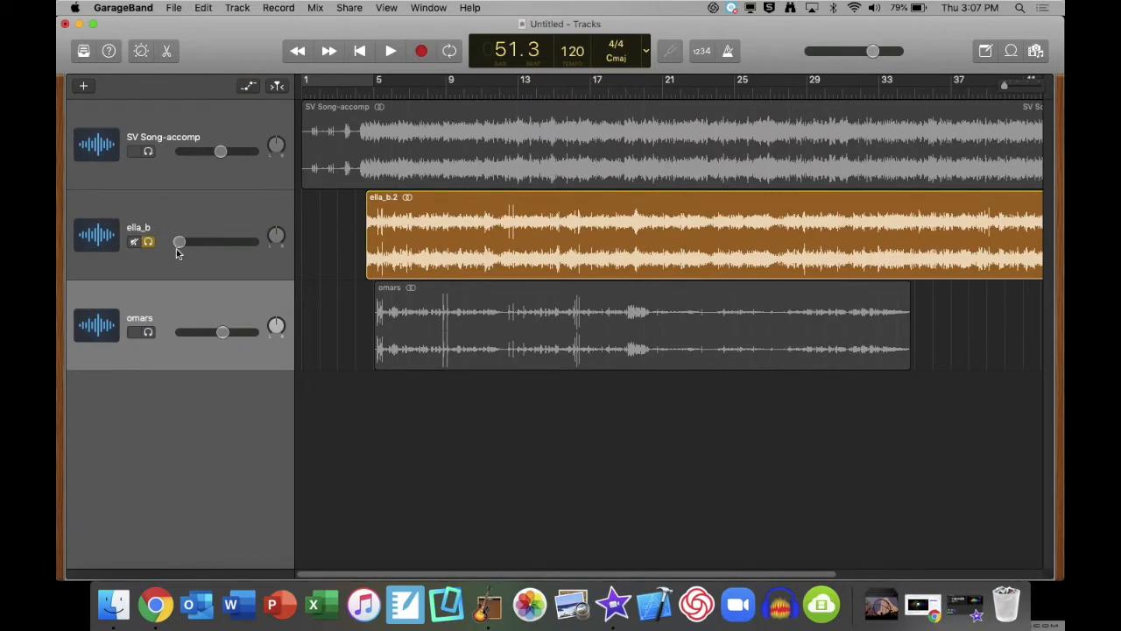
click(338, 92)
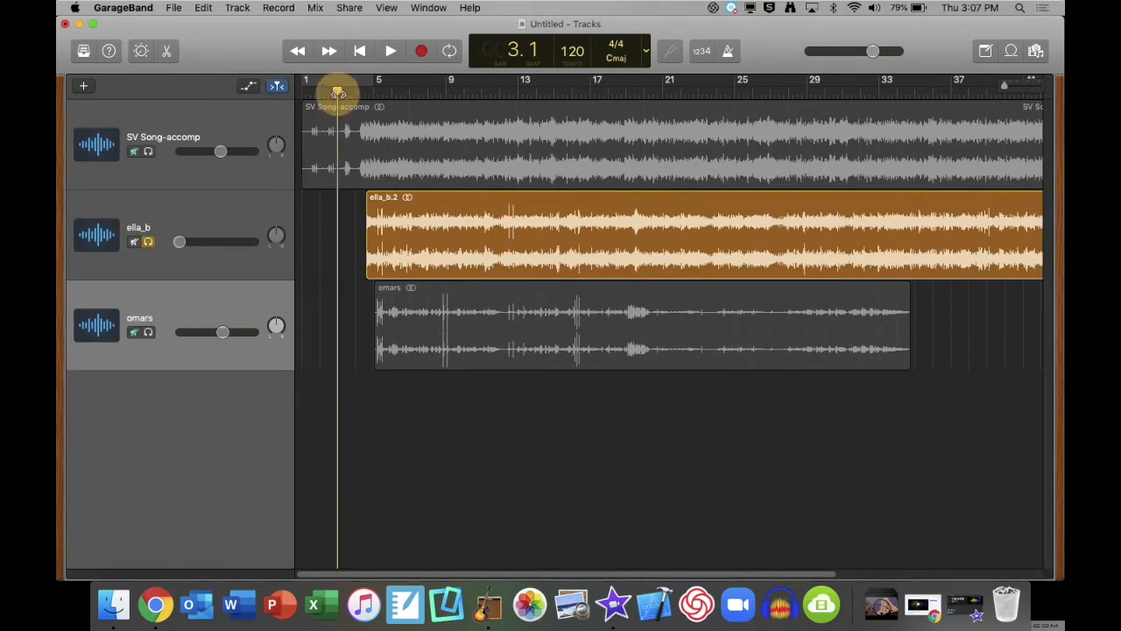
key(space)
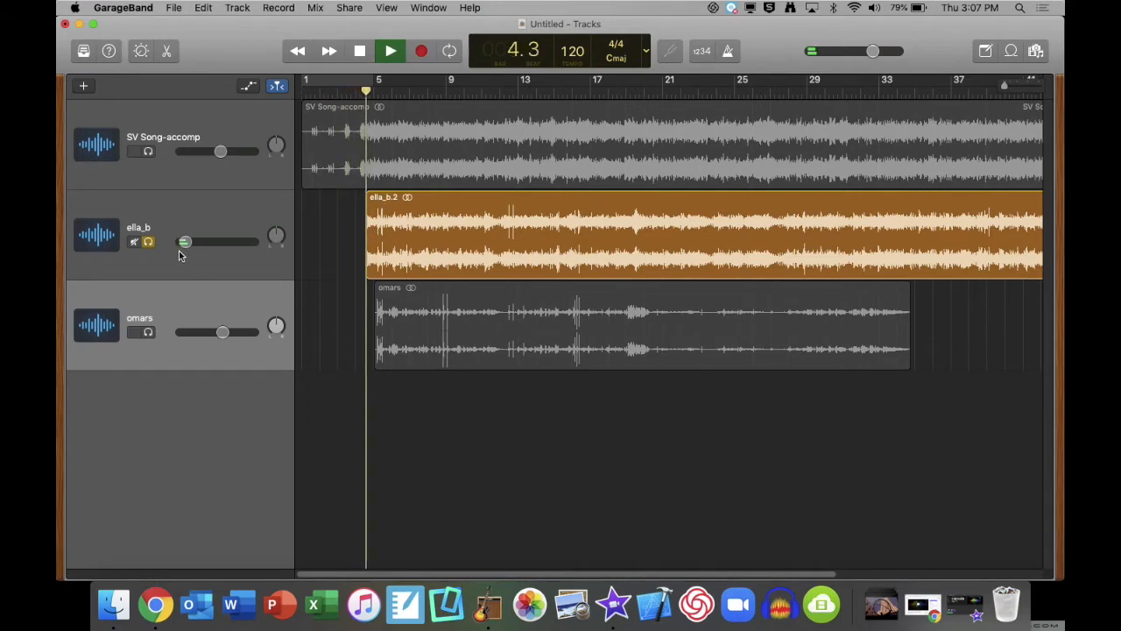
scroll(179, 245, up, 8)
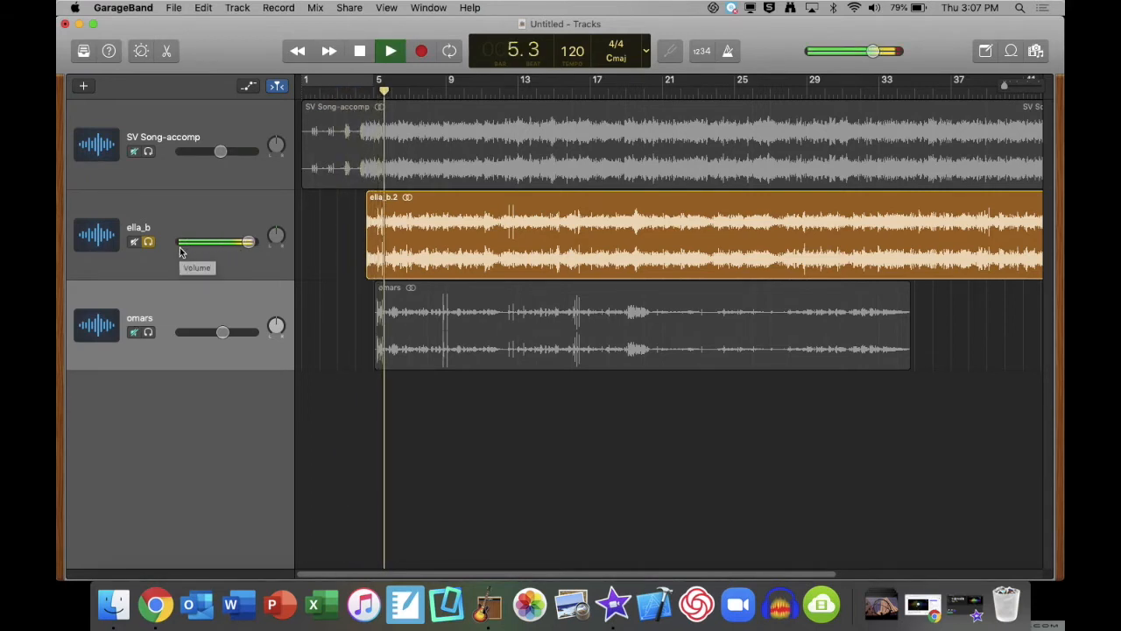
key(space)
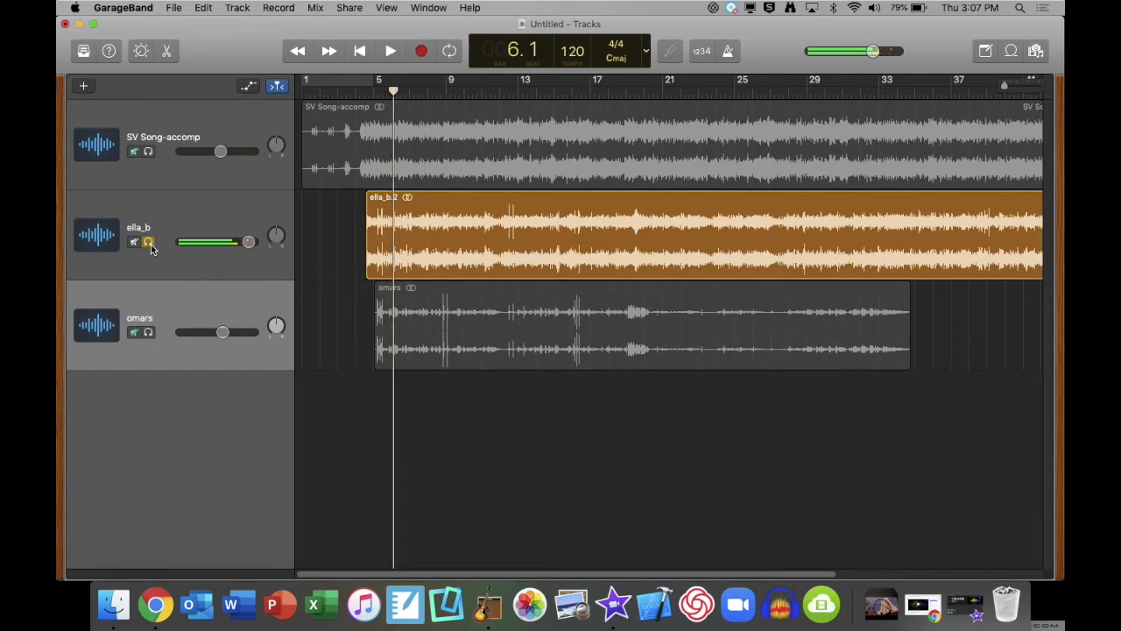
End the solo on the first student's track with all regions selected, and return the playhead to bar 1
key(super+a)
click(341, 92)
click(304, 91)
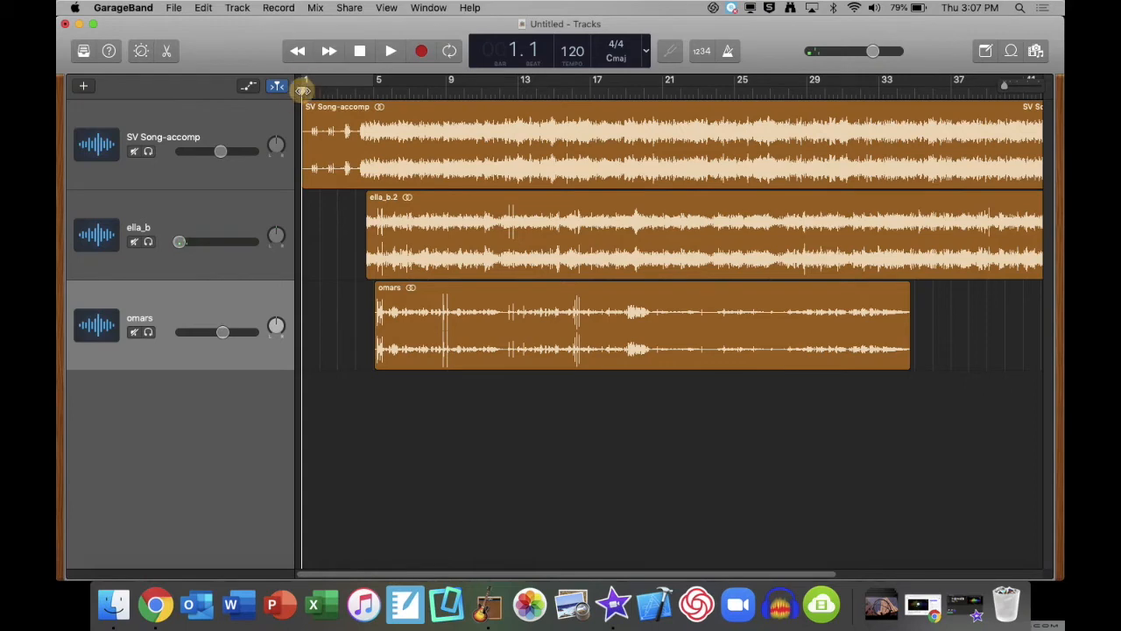
click(299, 91)
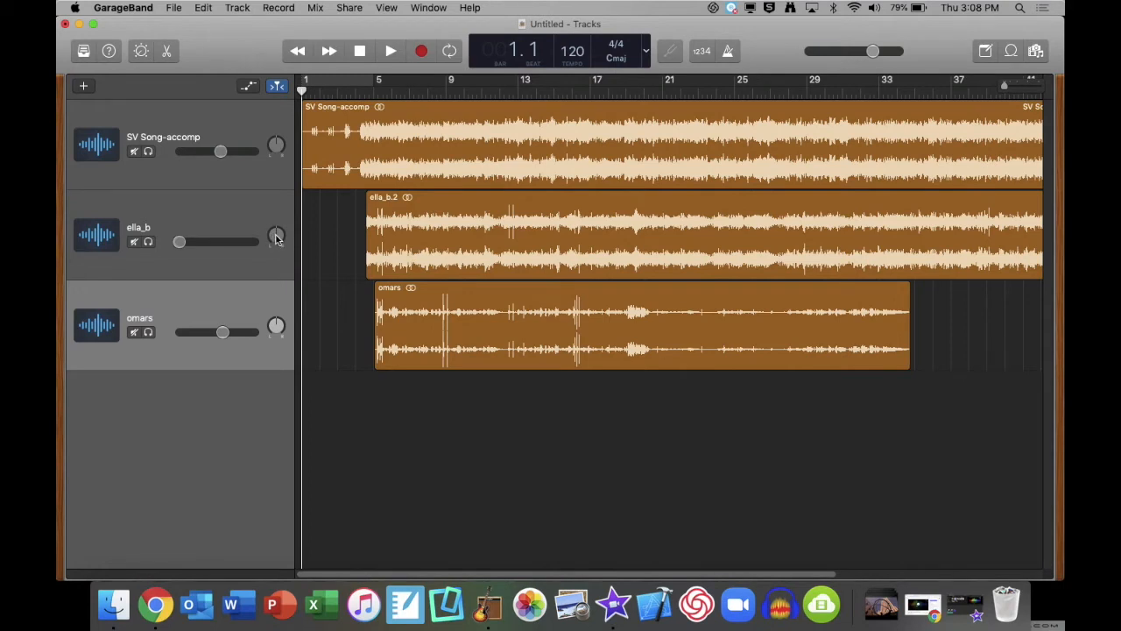
Try to adjust the pan of the first student's track
mouse_move(275, 238)
mouse_down()
mouse_move(265, 212)
mouse_move(263, 236)
mouse_up()
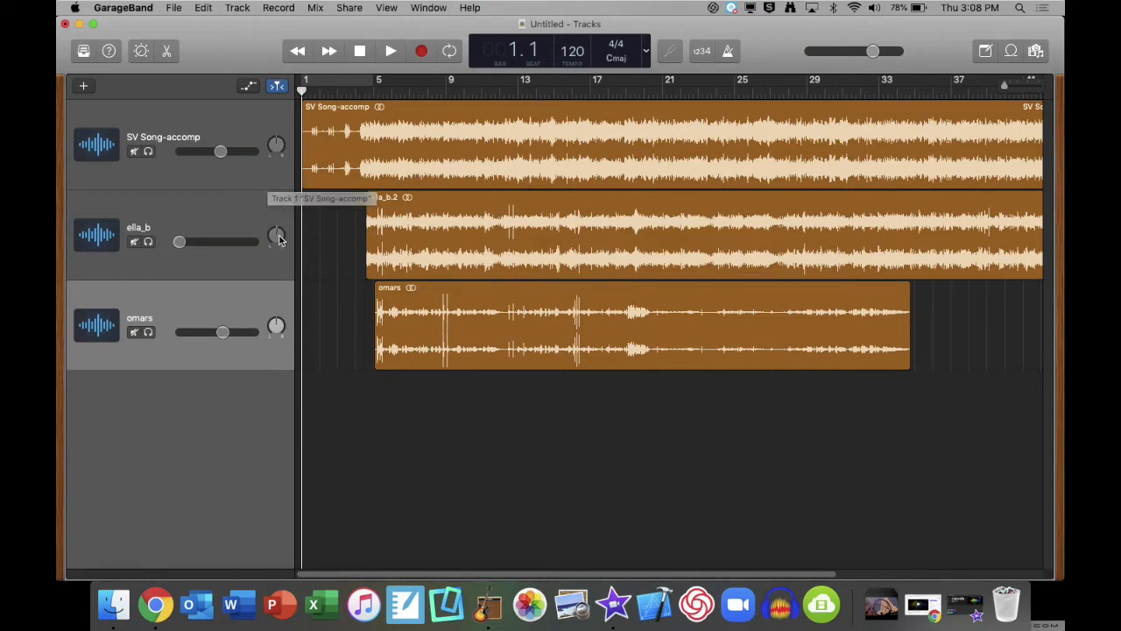
drag(279, 240, 277, 234)
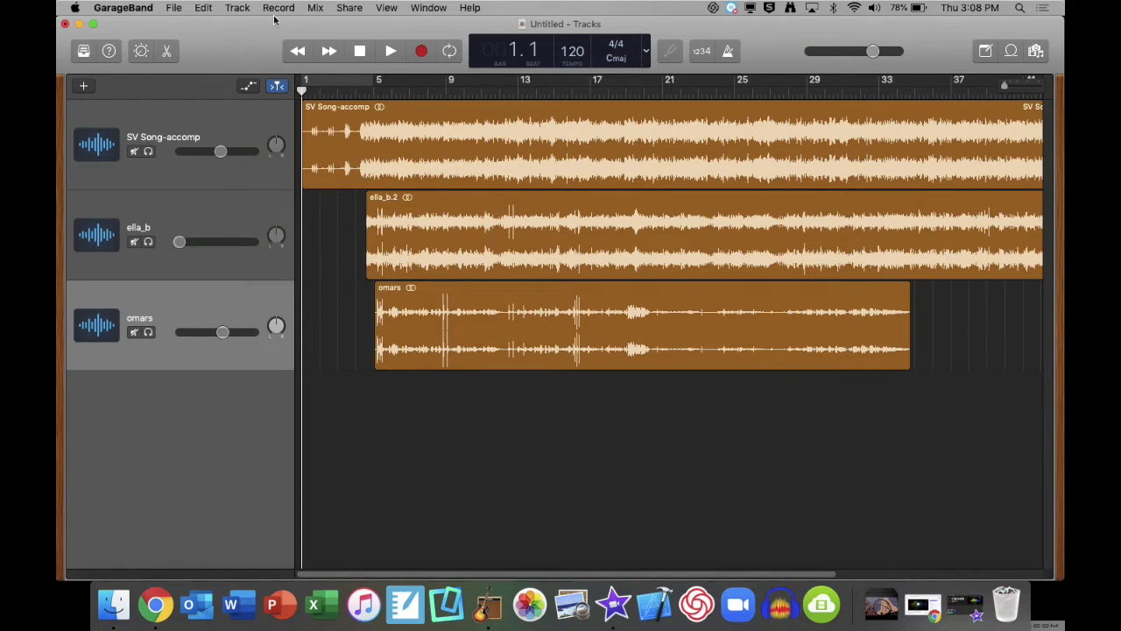
Export the song to the Desktop as an AIFF file named Audio for Tutorial, and minimize the project to reach the exported file
click(350, 8)
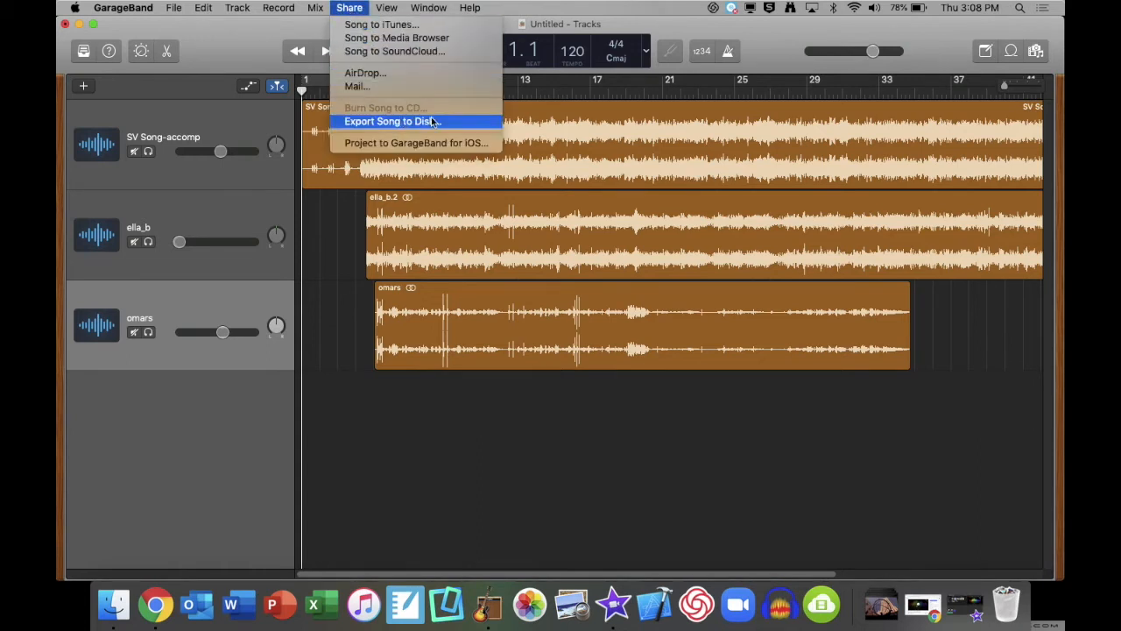
click(459, 123)
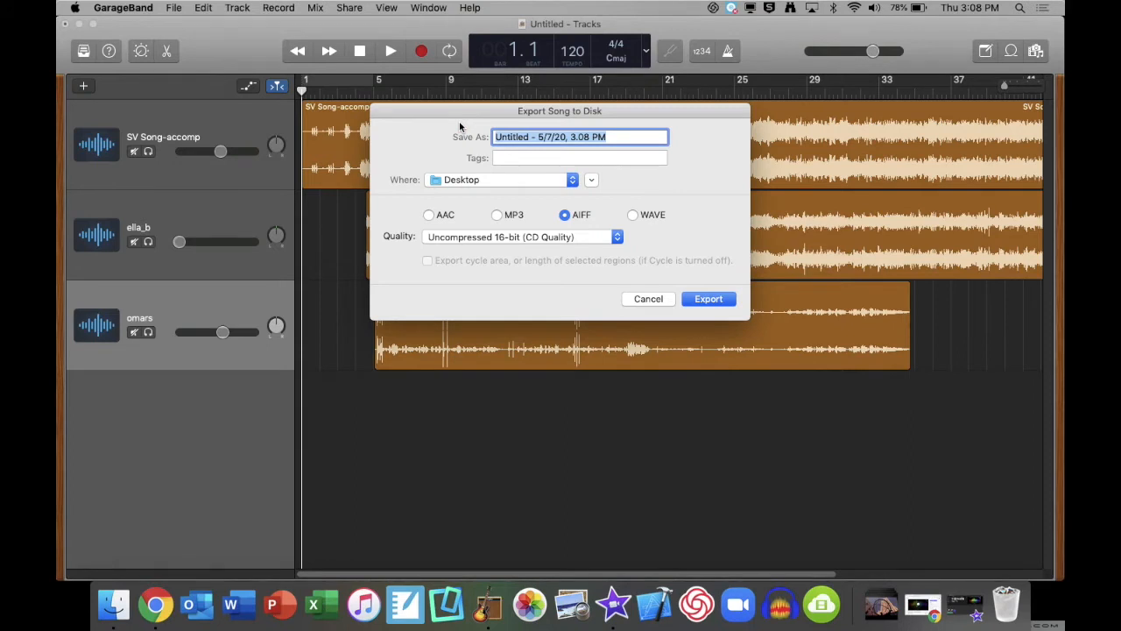
text(A)
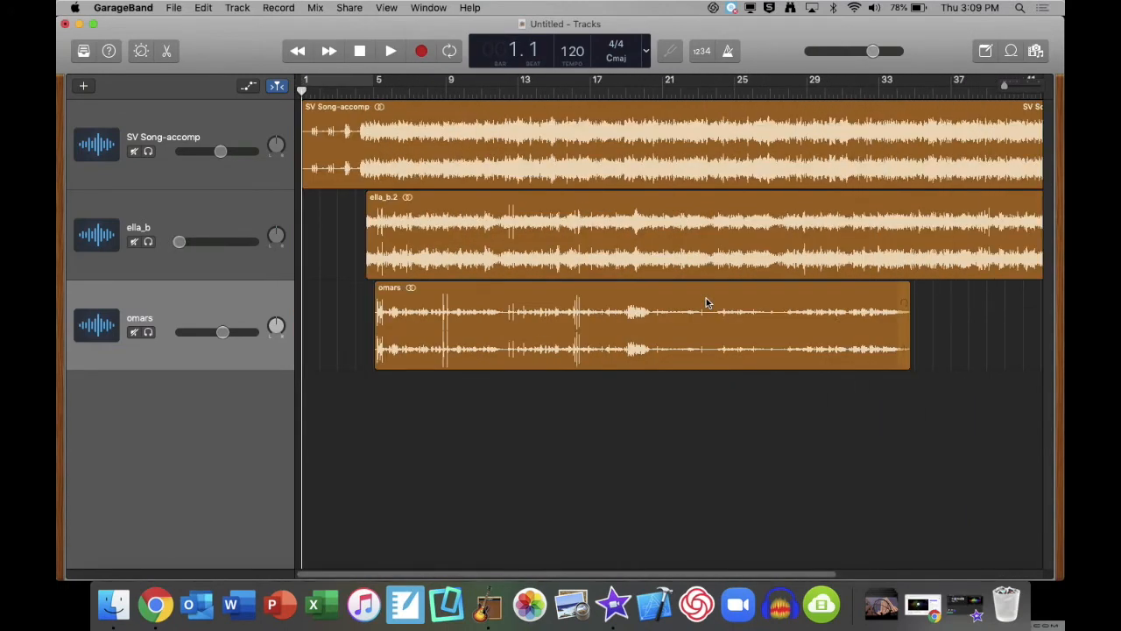
click(78, 24)
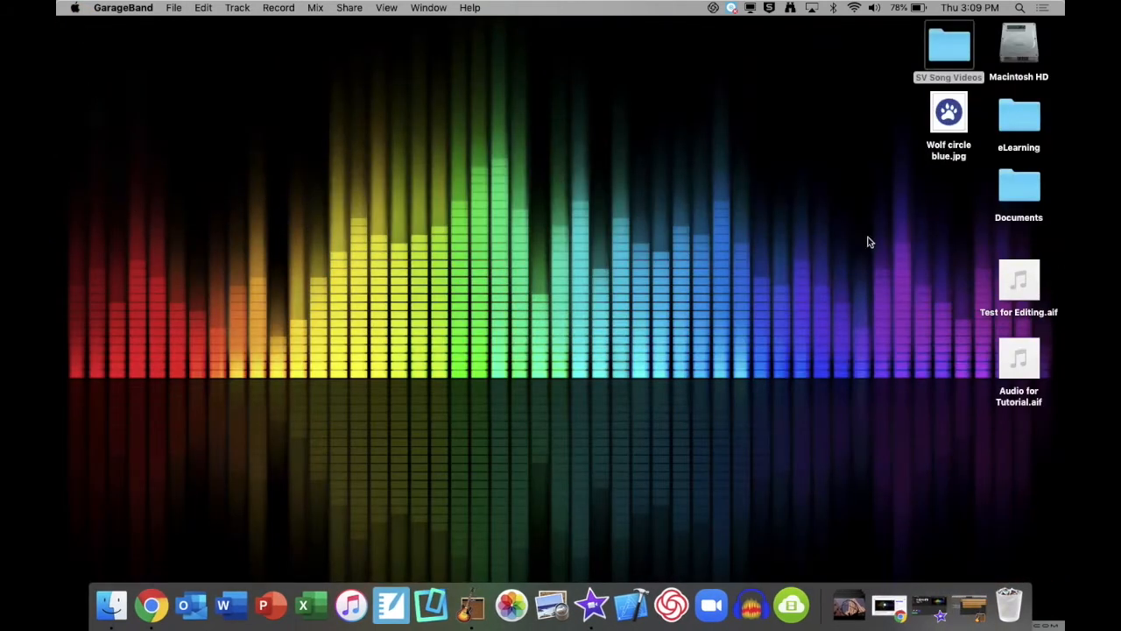
click(1027, 364)
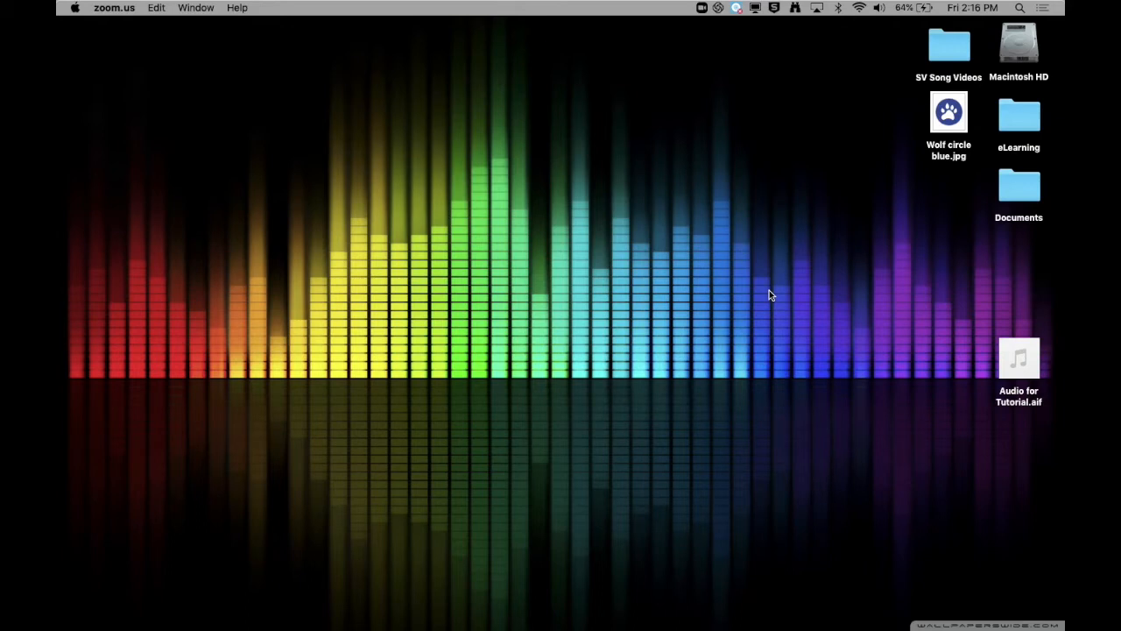
Switch to the App Store to view the Final Cut Pro page, and quit the App Store
mouse_move(605, 623)
mouse_move(818, 618)
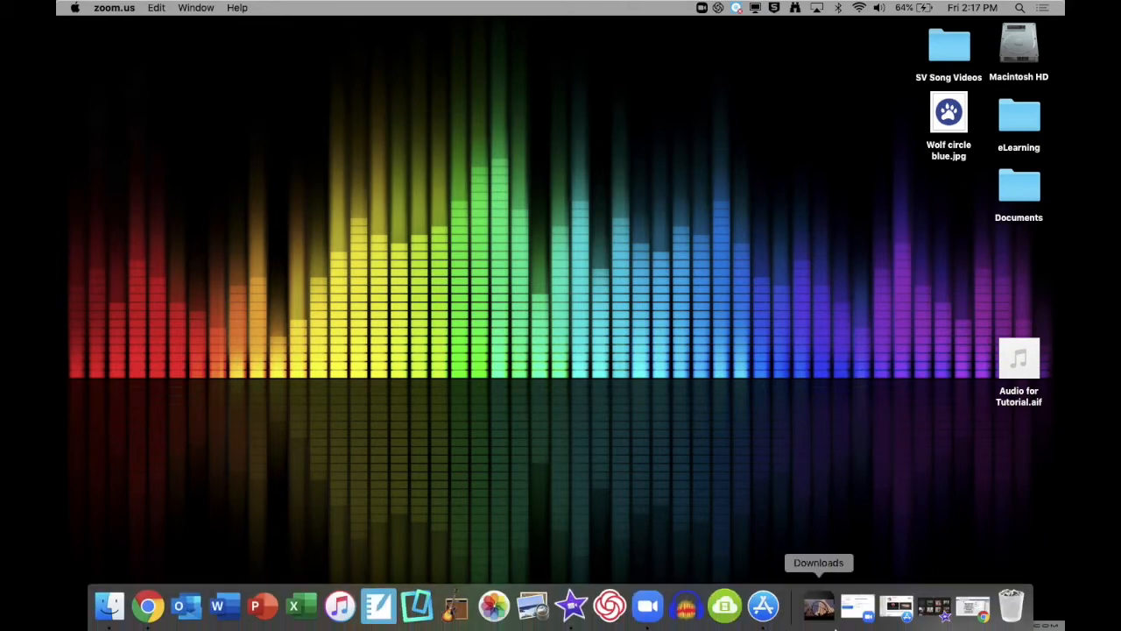
click(896, 607)
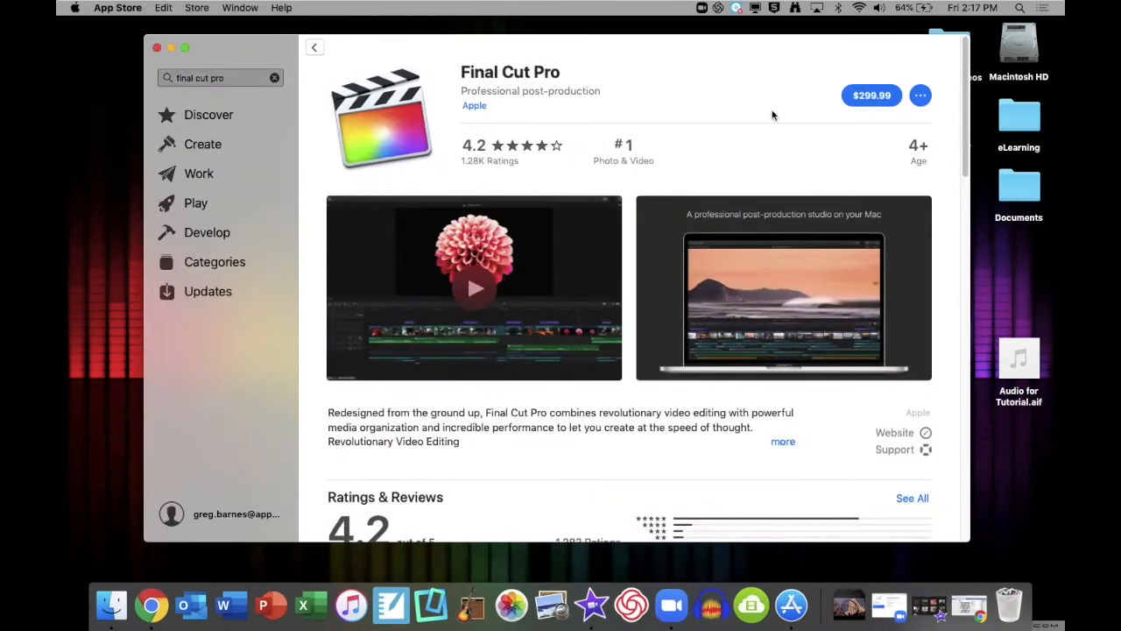
click(865, 56)
key(super+q)
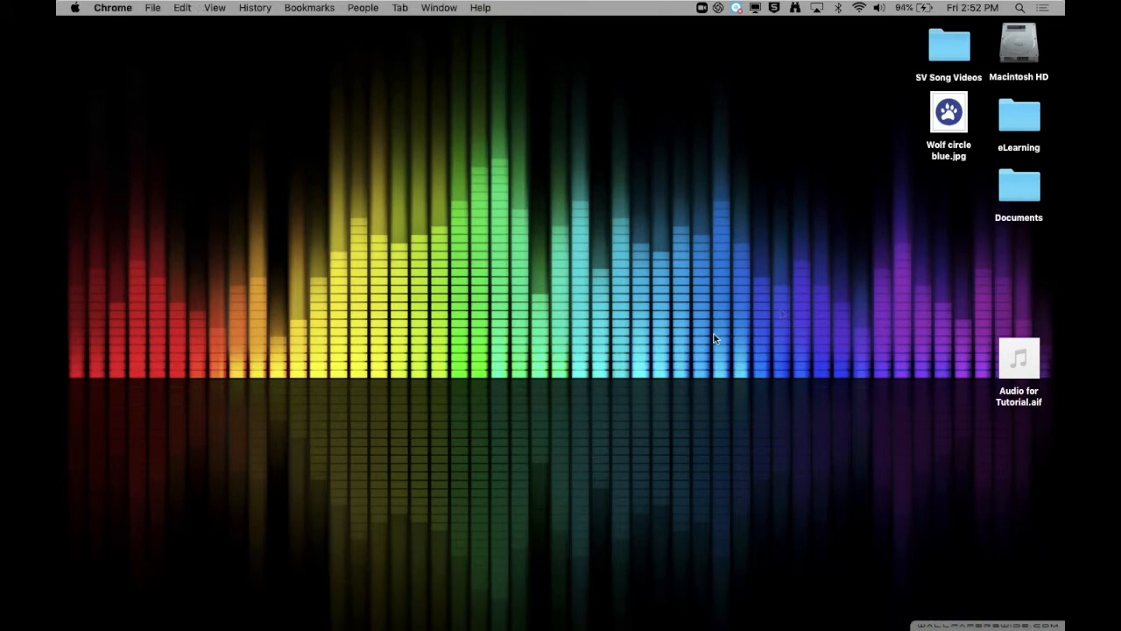
Switch to iMovie and create a new movie project in the iMovie Library
mouse_move(895, 625)
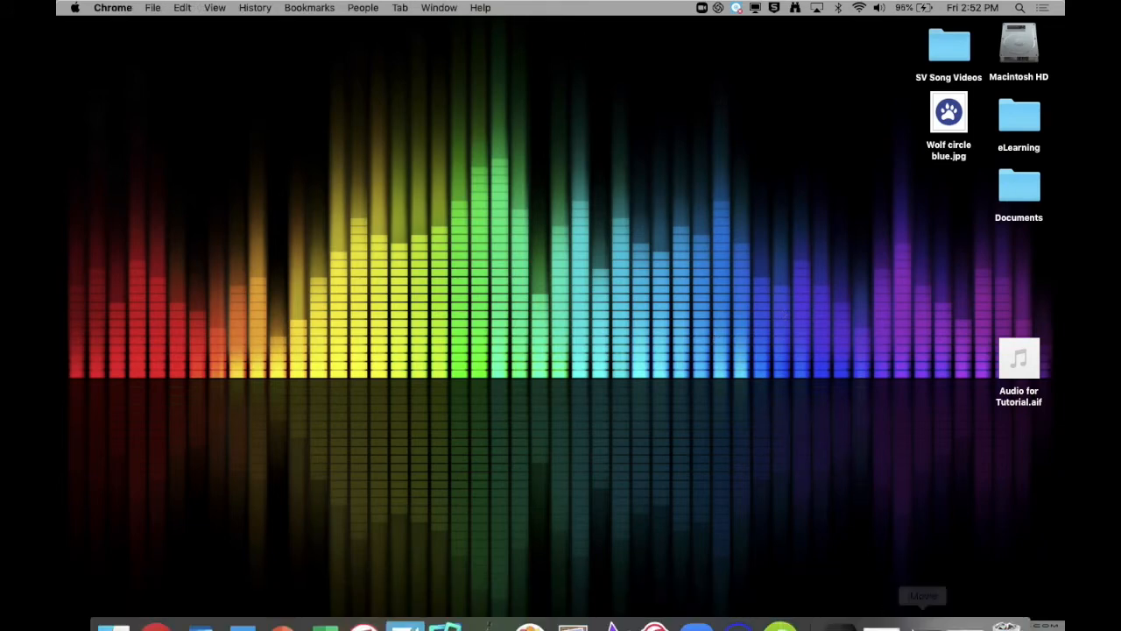
click(923, 605)
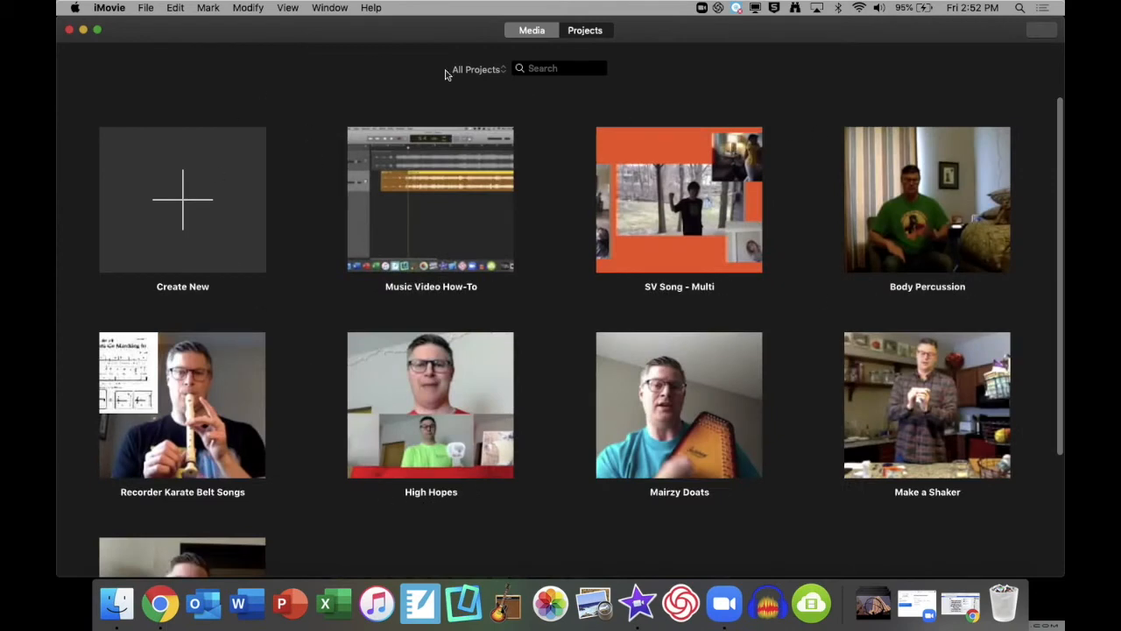
click(588, 35)
click(196, 209)
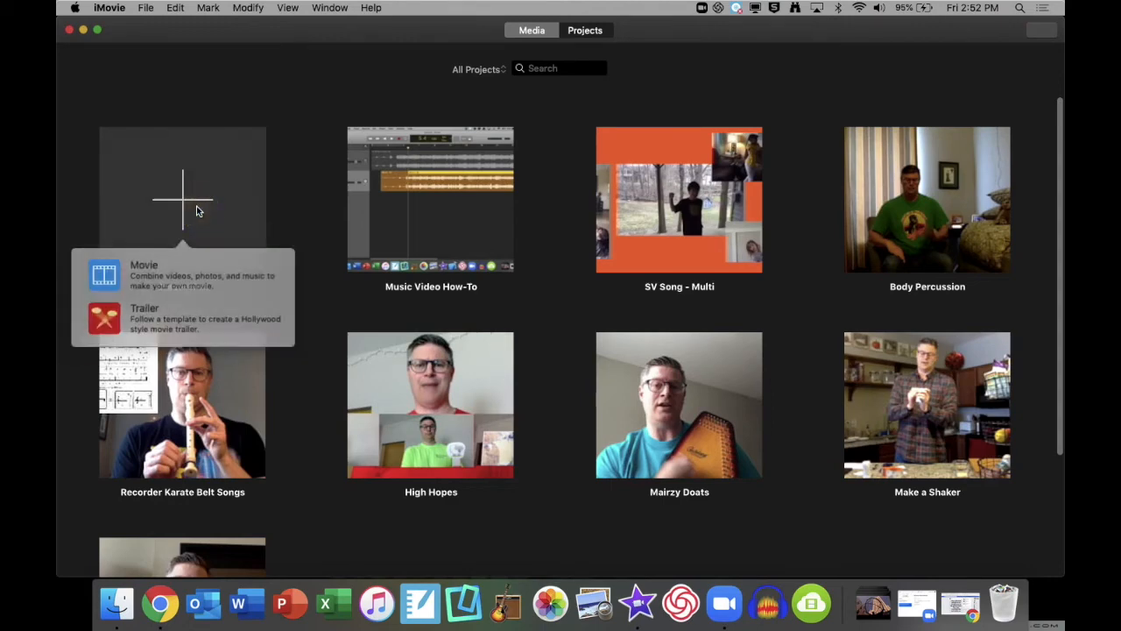
click(144, 272)
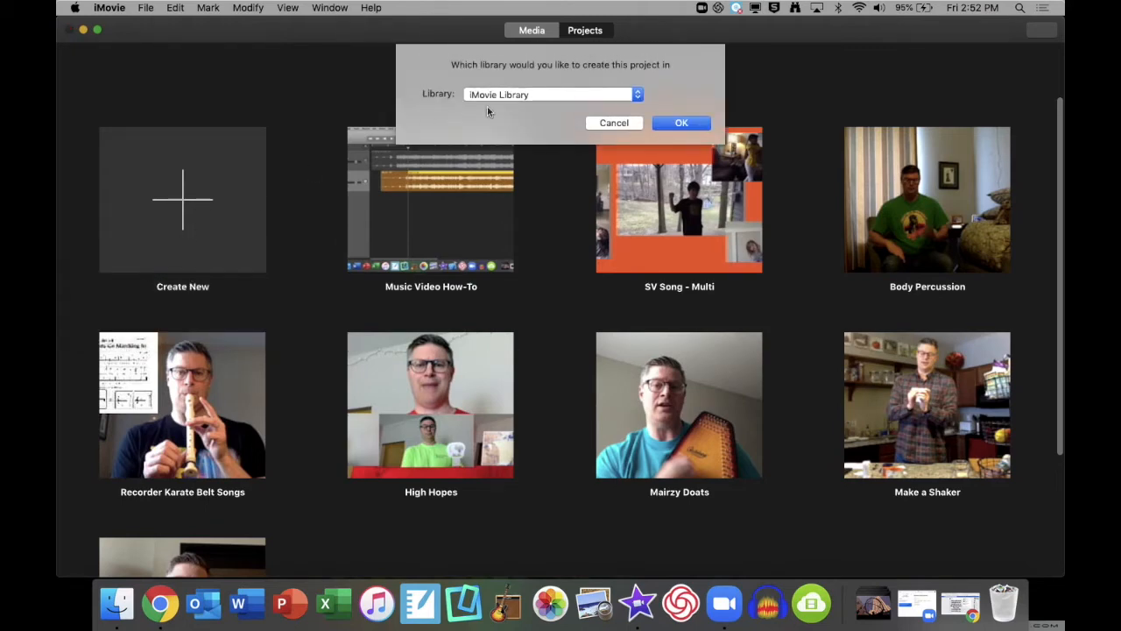
click(638, 95)
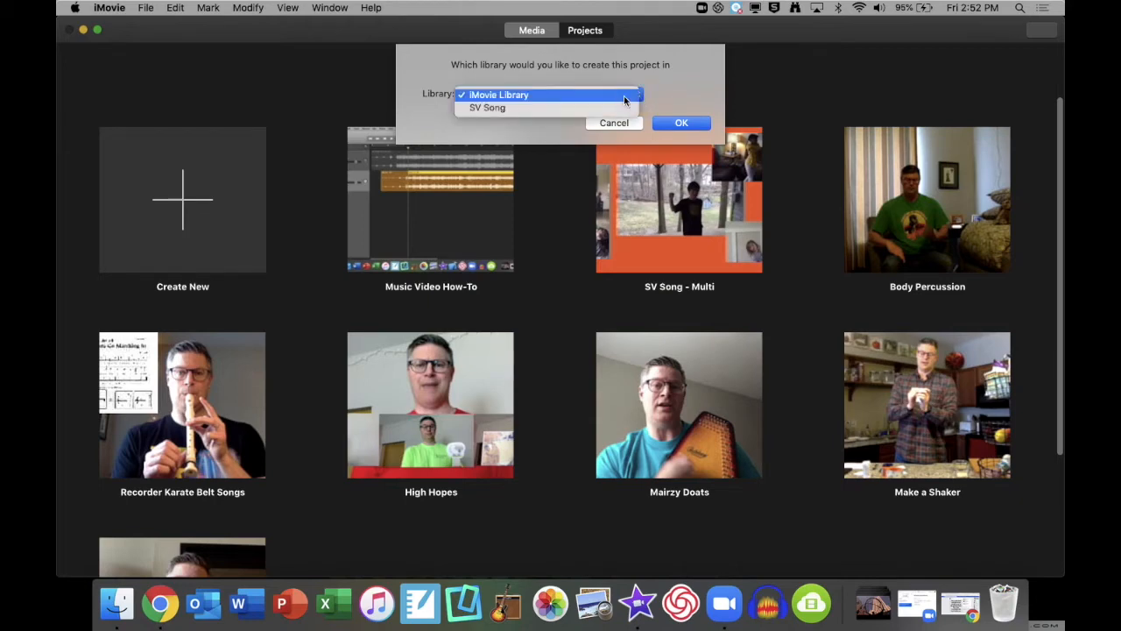
click(544, 95)
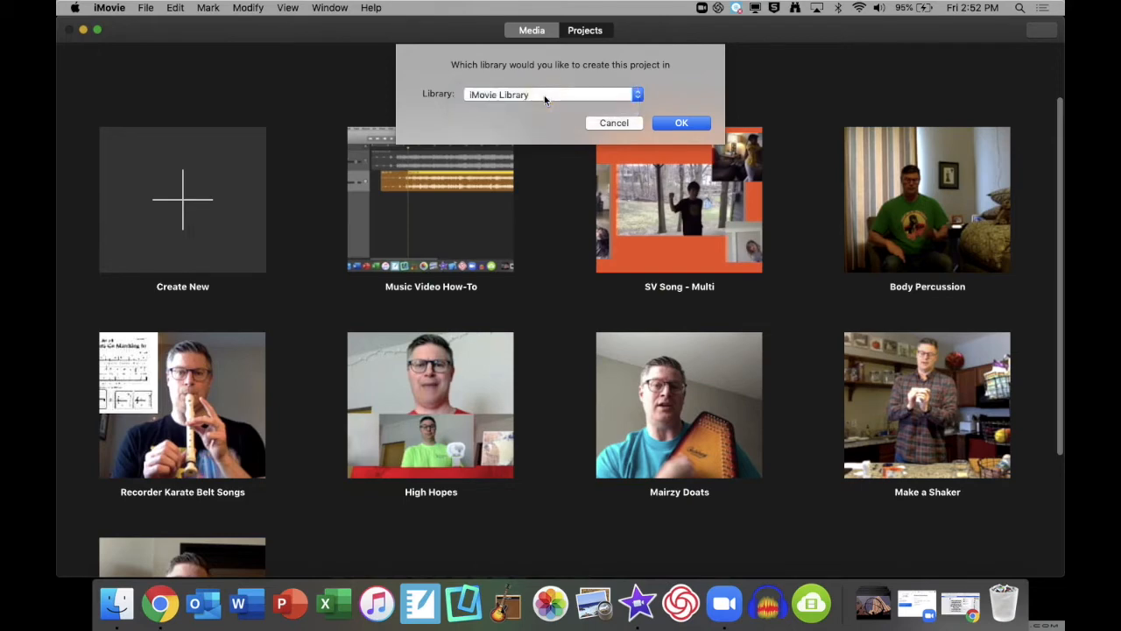
click(665, 123)
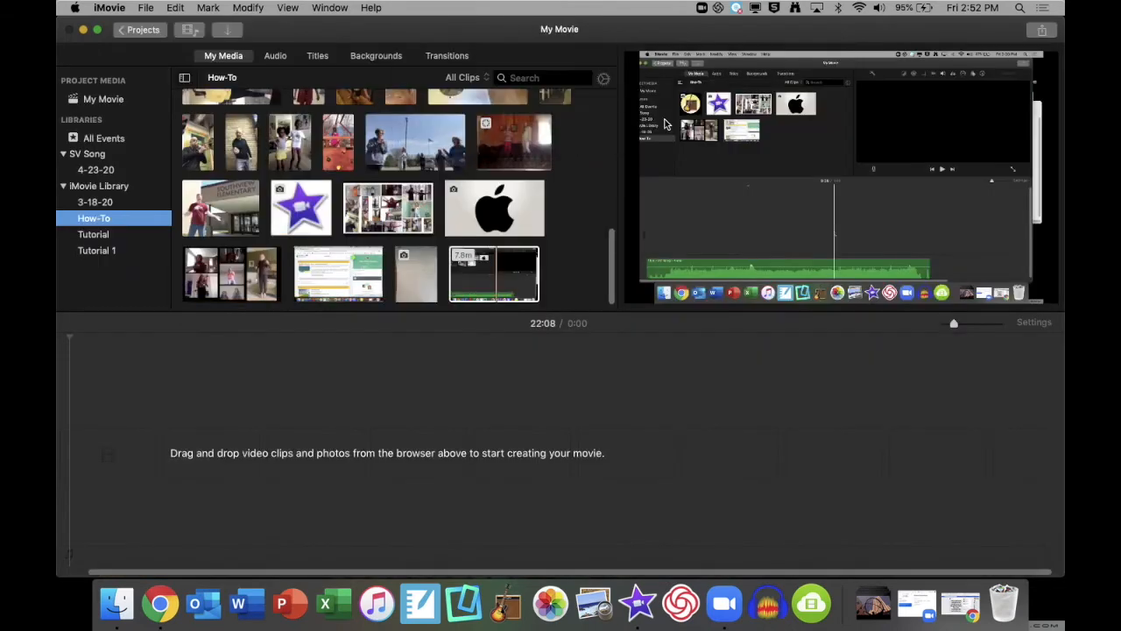
Open the Tutorial 1 event in the iMovie Library as the media location, and make the empty timeline active
click(495, 274)
click(107, 234)
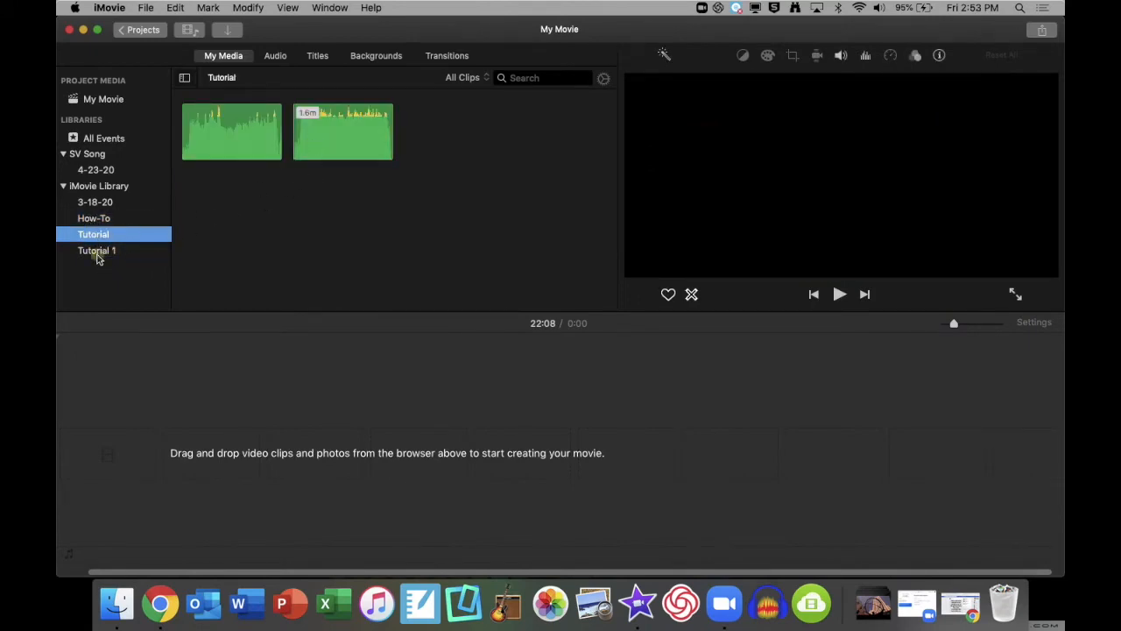
click(97, 254)
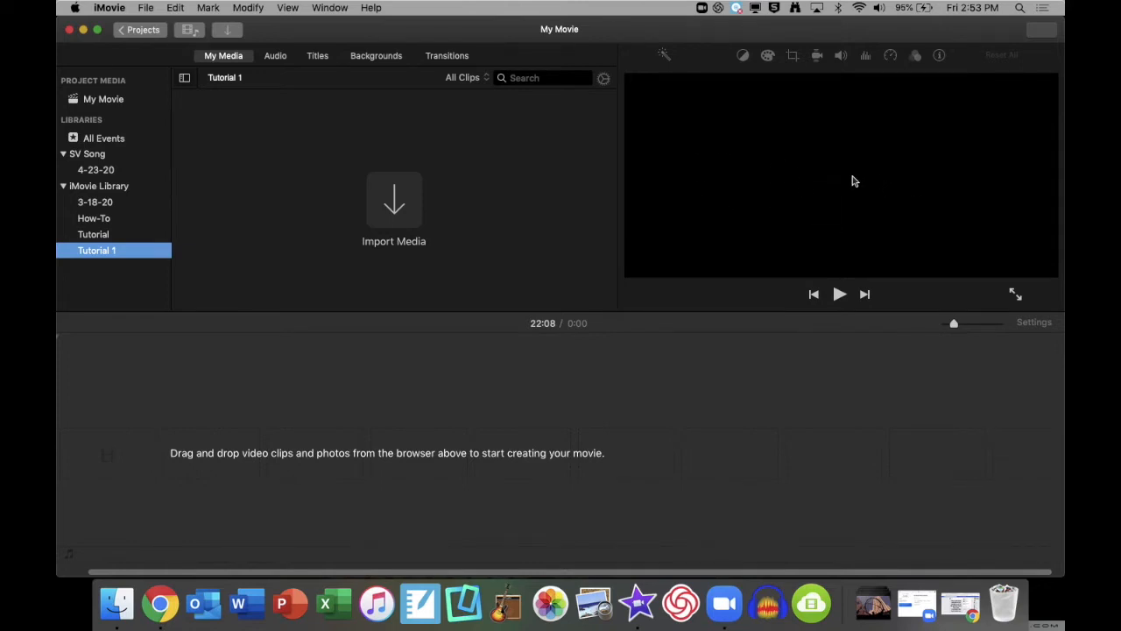
click(238, 461)
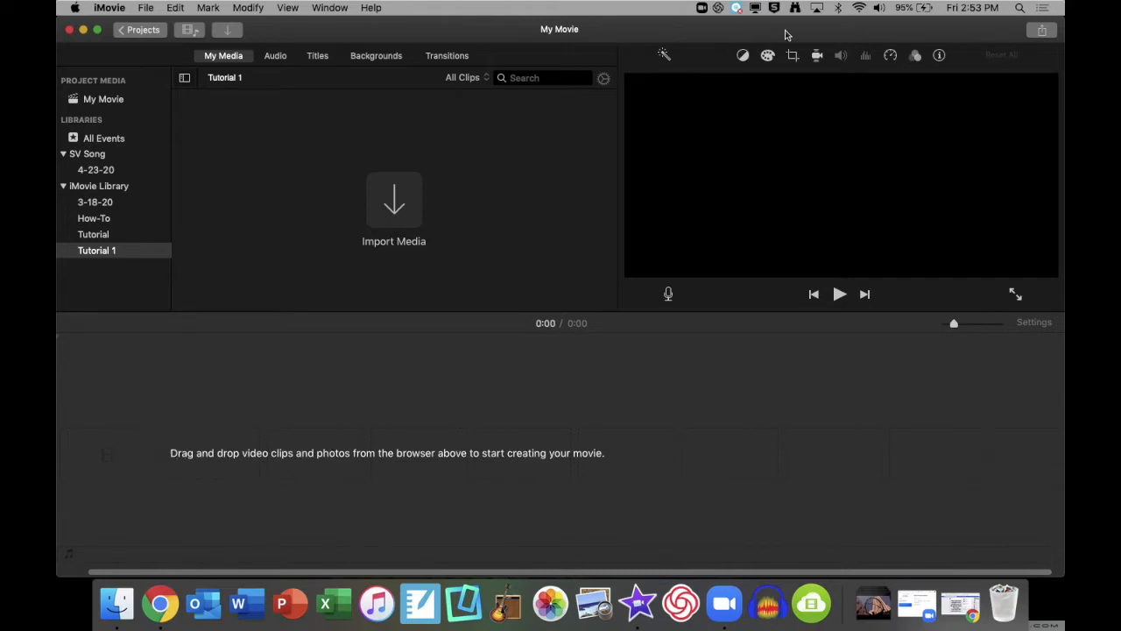
Add Audio for Tutorial.aif from the Desktop to the movie timeline as background audio, moving the project window aside and back
drag(775, 29, 607, 24)
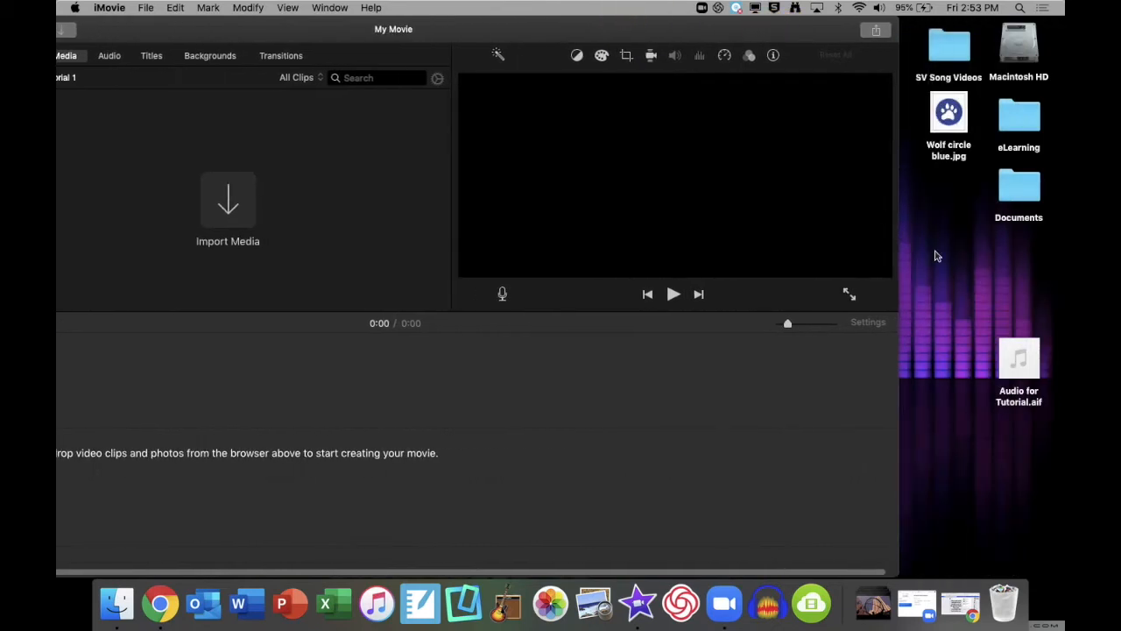
click(1010, 377)
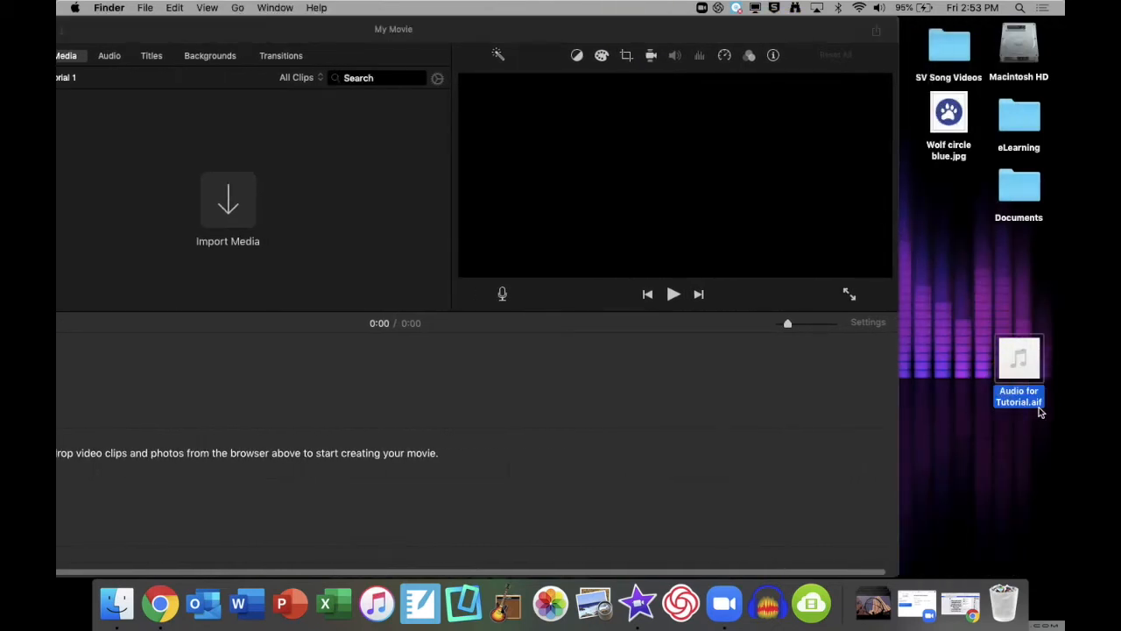
mouse_move(1014, 373)
drag(1012, 362, 78, 470)
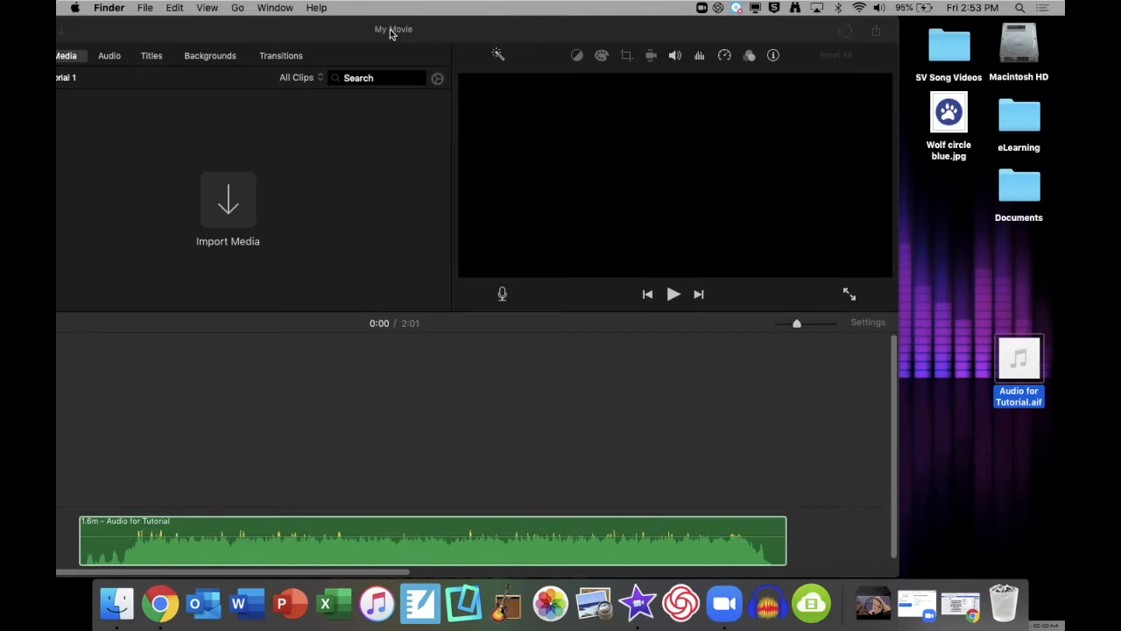
drag(426, 32, 589, 33)
Reposition the Audio for Tutorial clip so that it starts at 0:00 on the timeline
drag(334, 529, 175, 529)
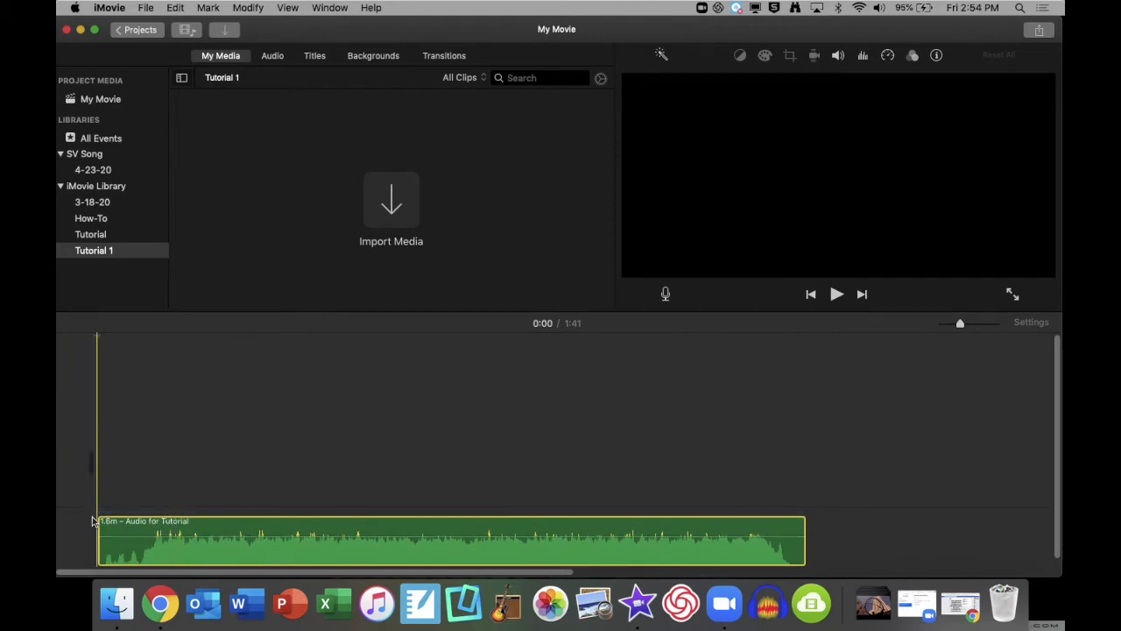
drag(154, 524, 245, 524)
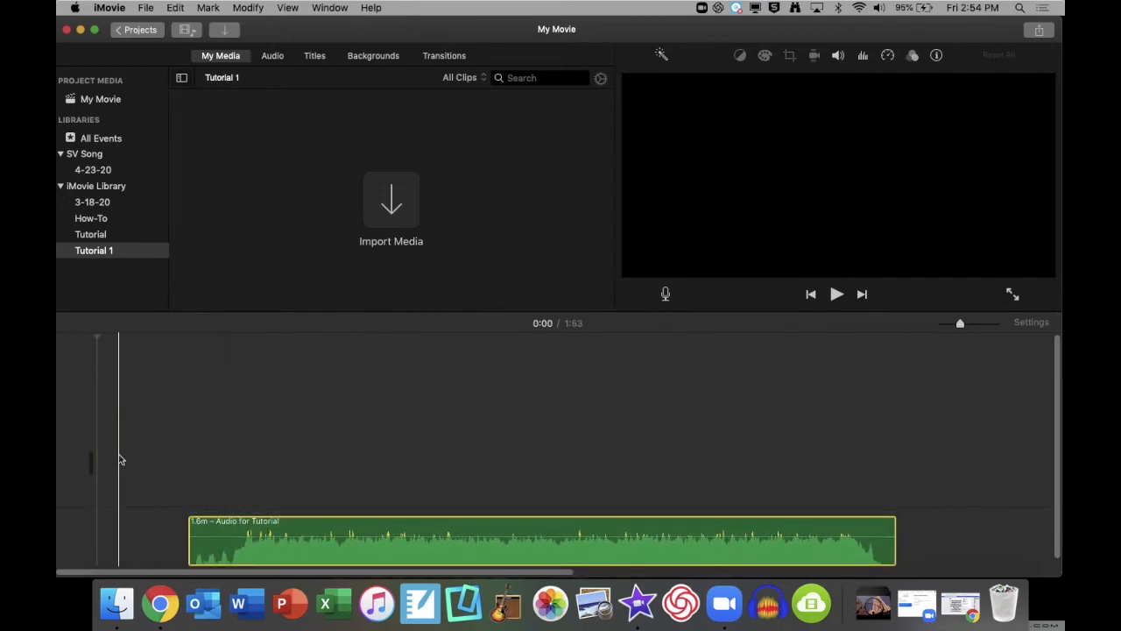
drag(275, 541, 182, 541)
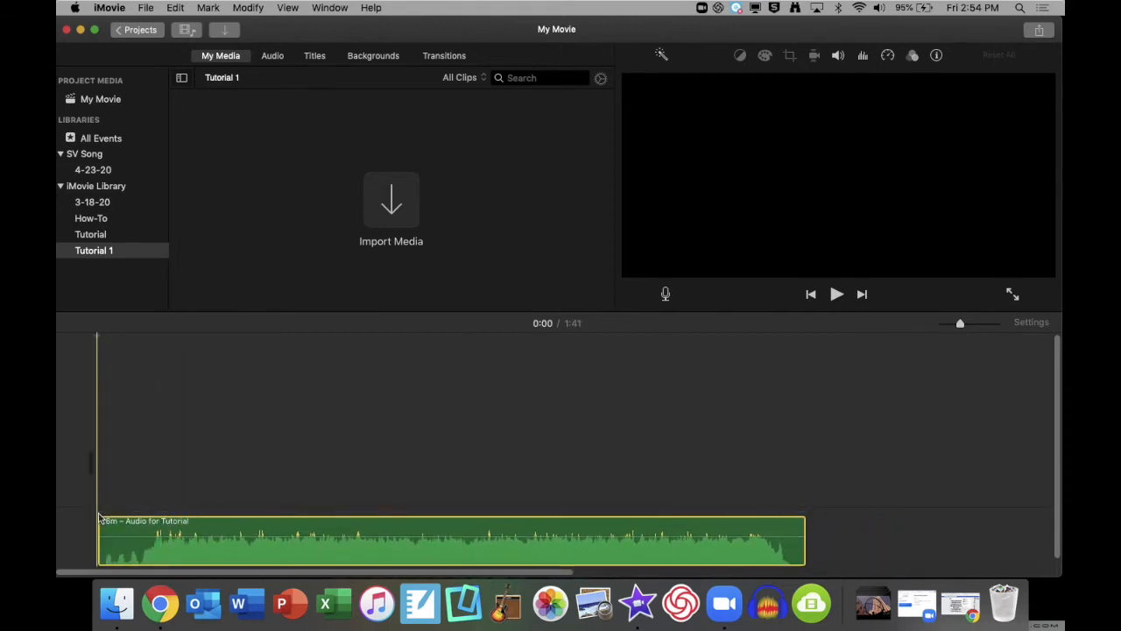
Play the audio clip from the beginning to about 0:10 at a raised system volume, and stop playback
key(space)
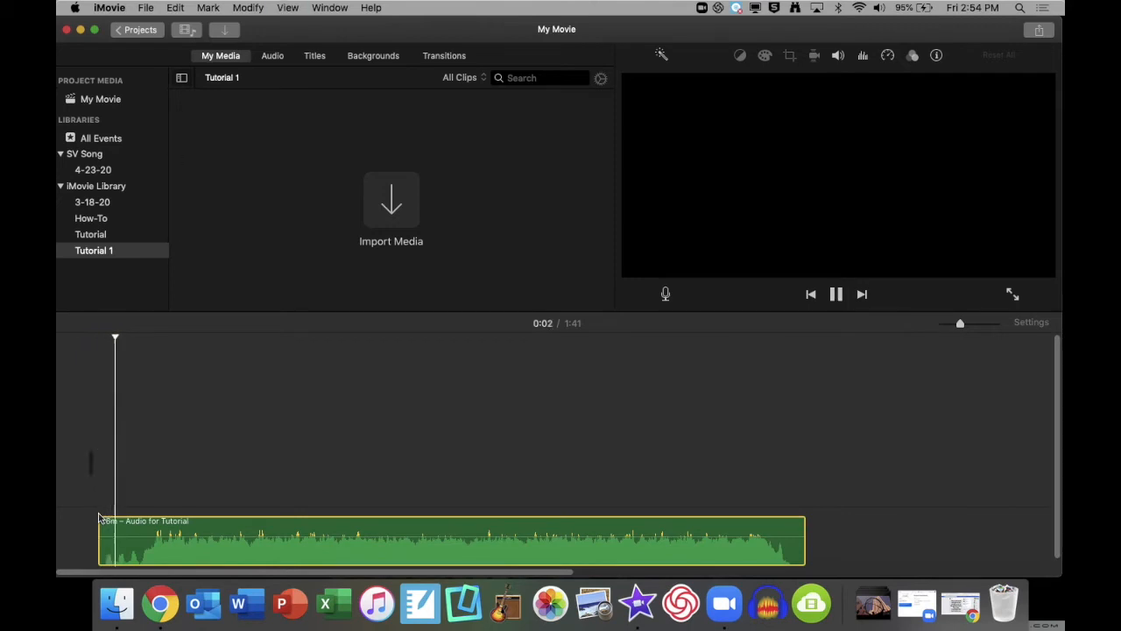
key(XF86AudioRaiseVolume)
key(XF86AudioRaiseVolume)
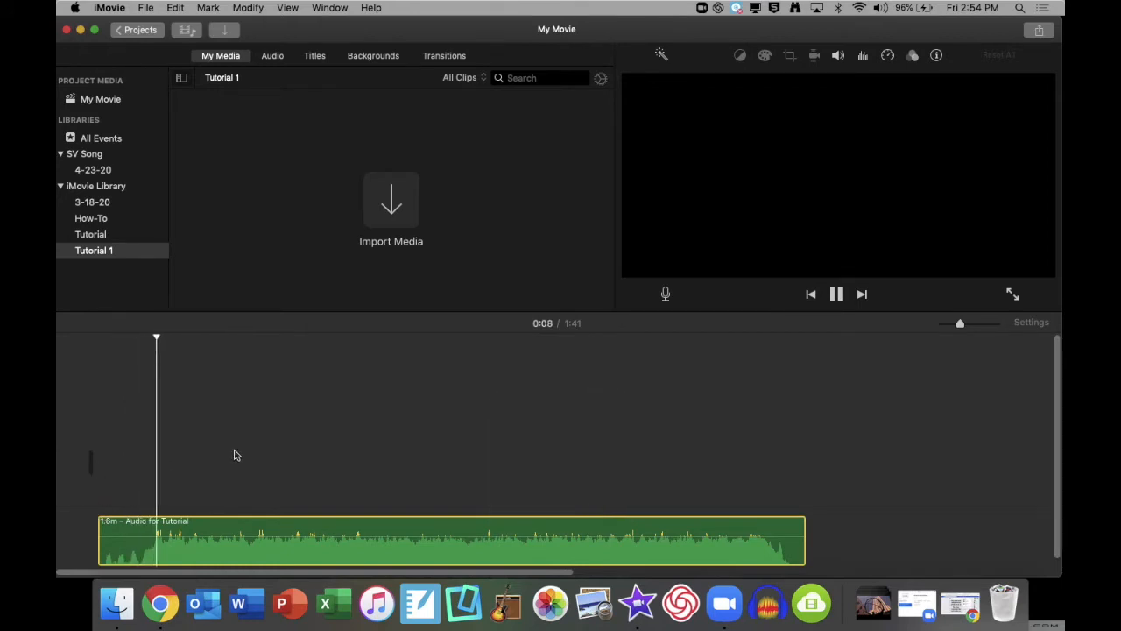
key(space)
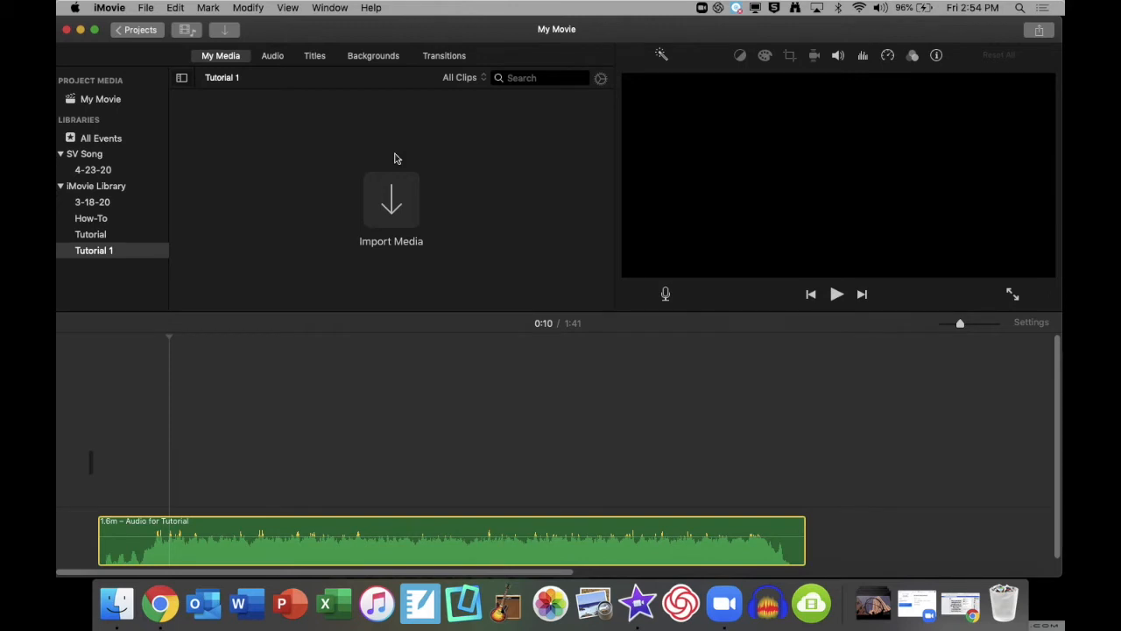
Move the project window aside to uncover the Desktop, and open the SV Song Videos folder in Finder
drag(716, 33, 564, 26)
click(963, 51)
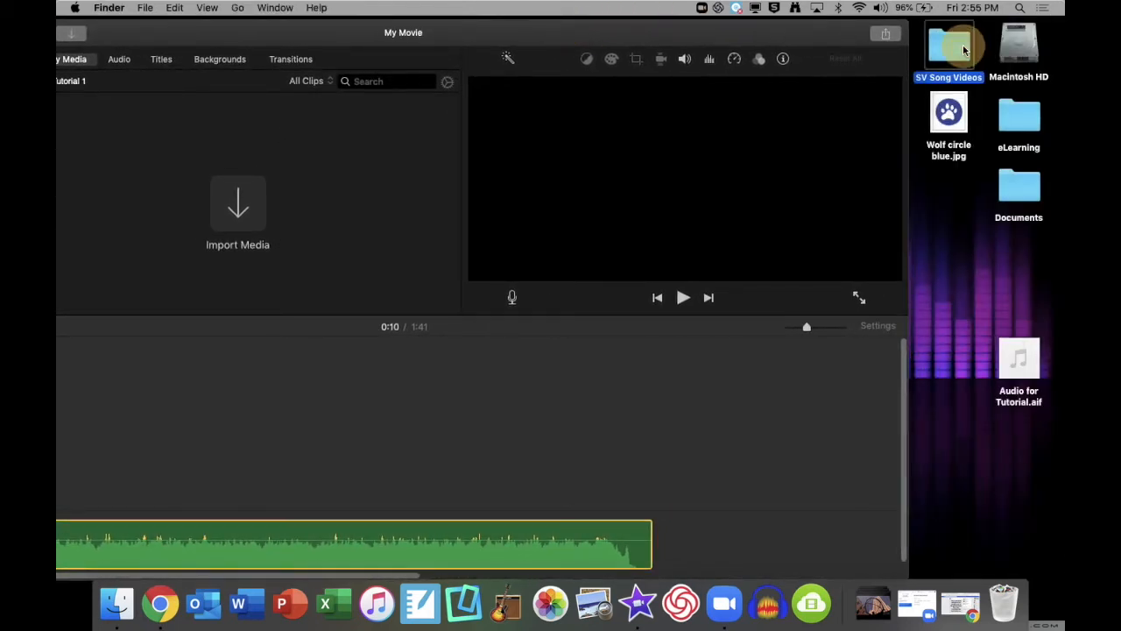
double_click(964, 51)
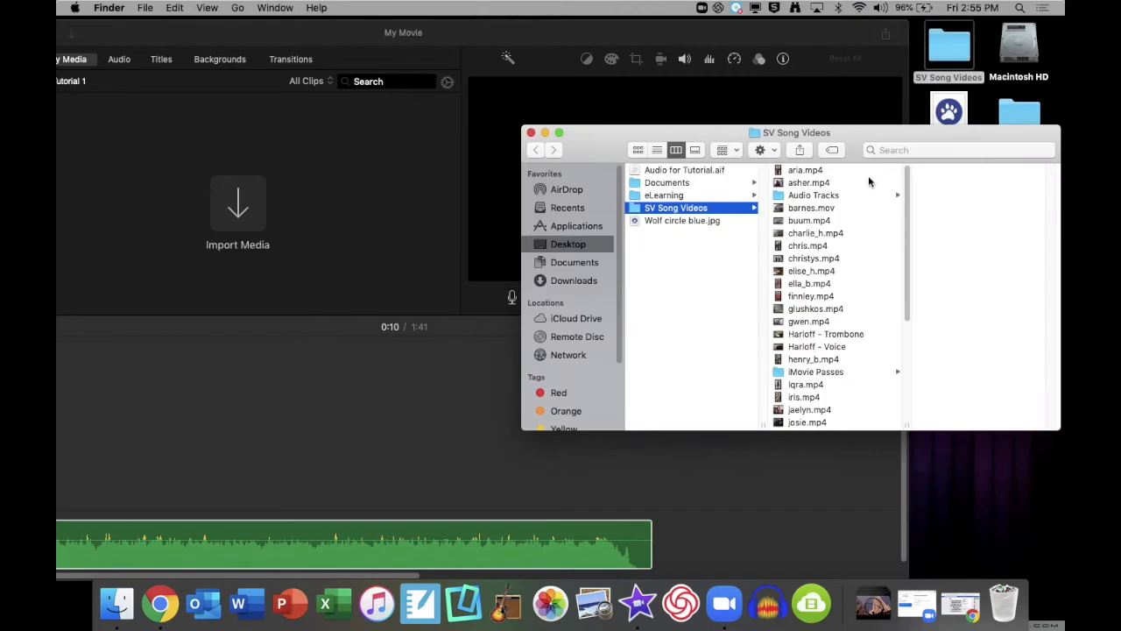
Select all the video files in the SV Song Videos folder, excluding the Audio Tracks and iMovie Passes folders
click(807, 172)
scroll(810, 176, down, 5)
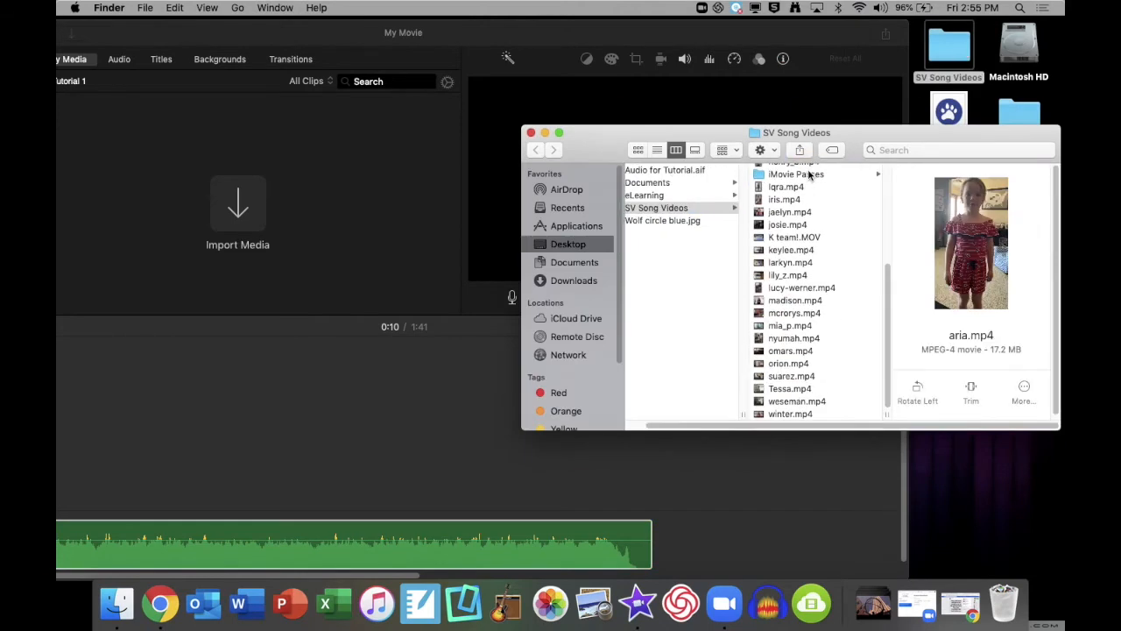
shift+click(778, 413)
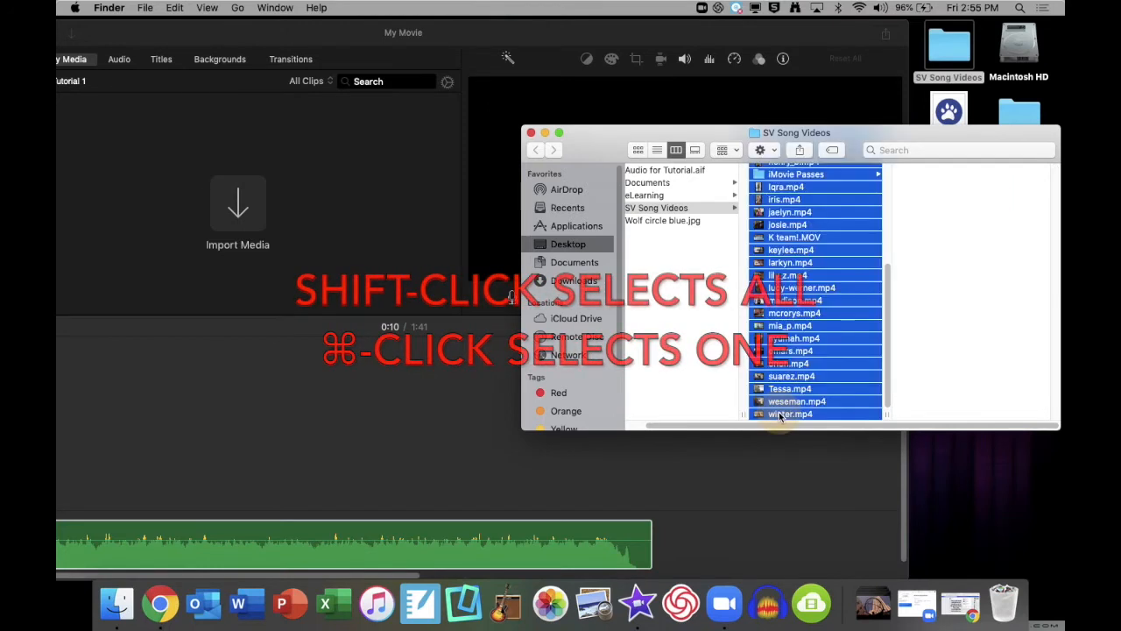
super+click(797, 175)
scroll(797, 180, up, 5)
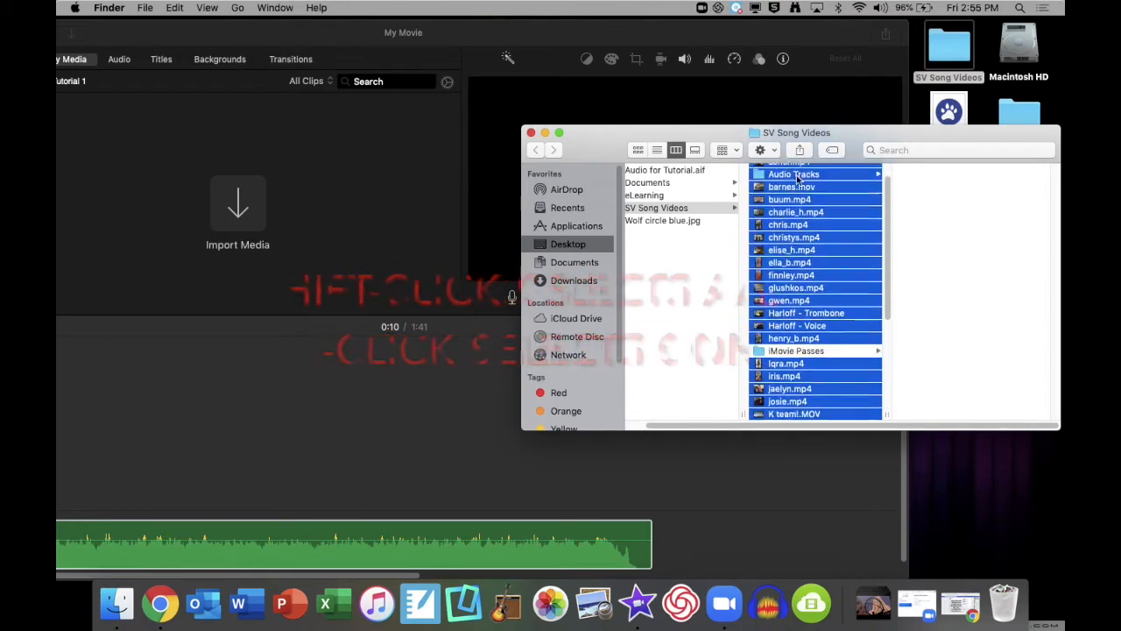
super+click(793, 196)
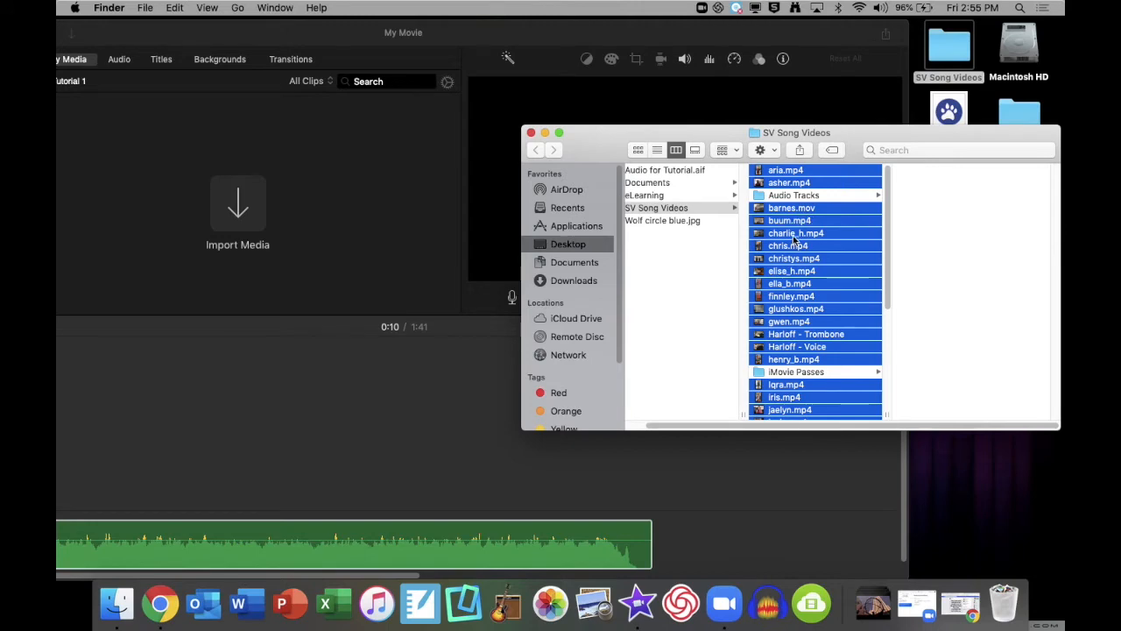
Import the selected videos into the Tutorial 1 event and bring the whole iMovie window back into view
drag(794, 238, 188, 187)
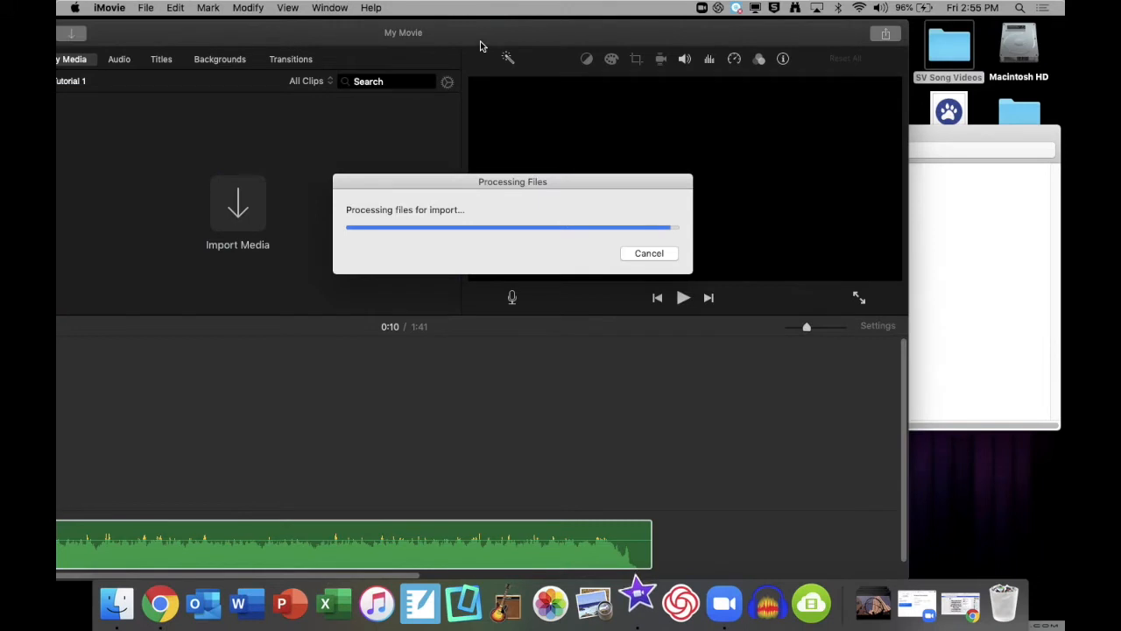
drag(480, 26, 646, 7)
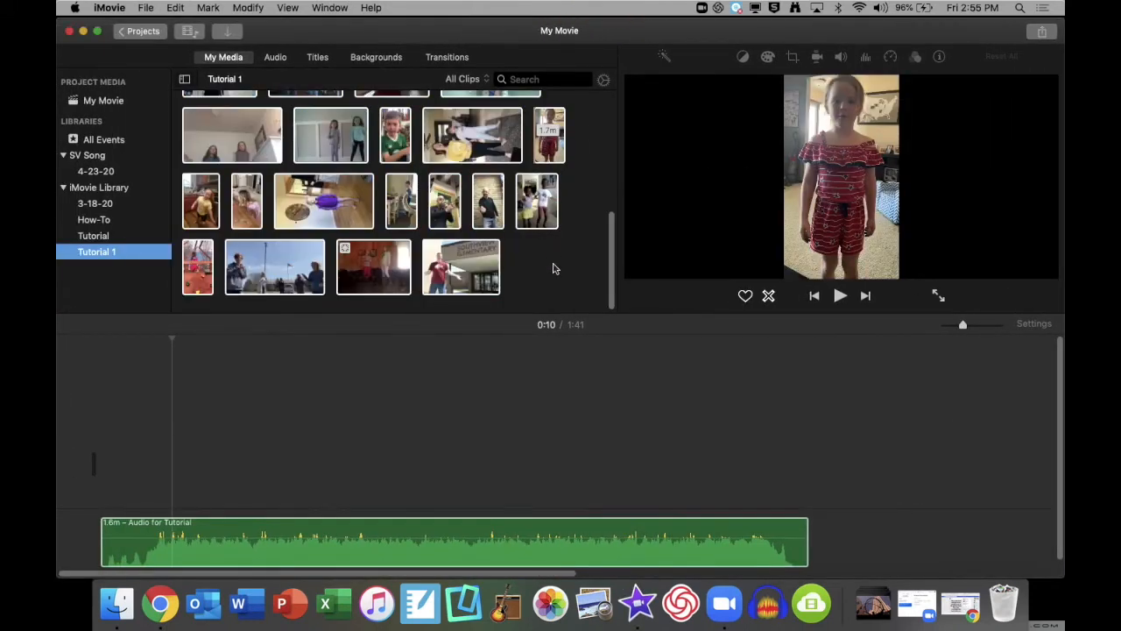
scroll(552, 268, up, 10)
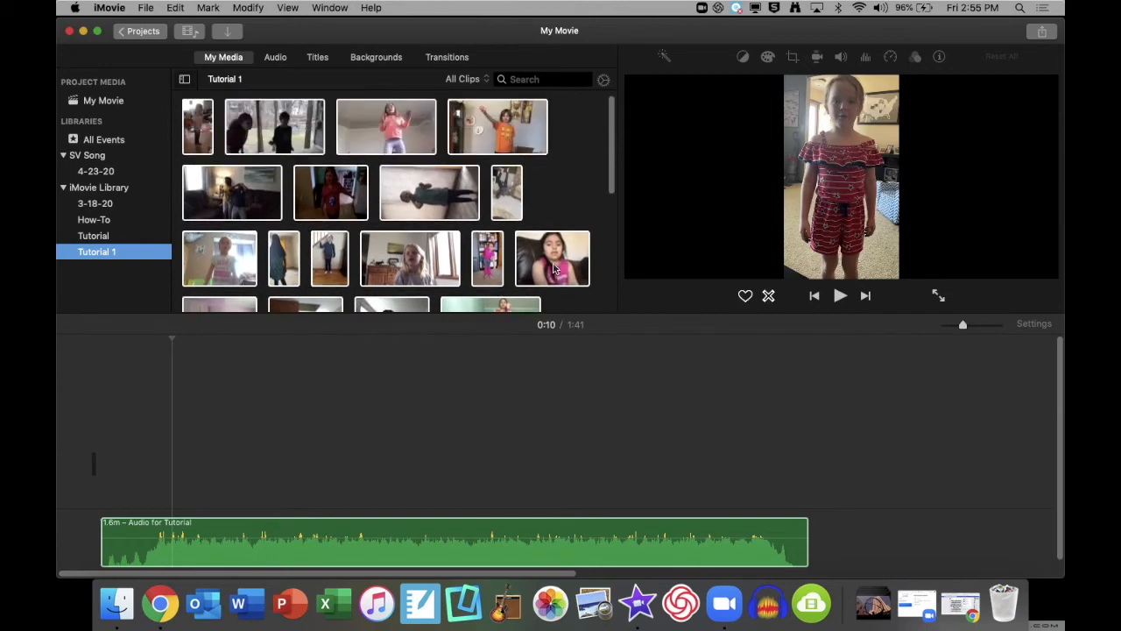
Rotate the sideways clip of the child in the green shirt clockwise to upright and apply the change
click(309, 451)
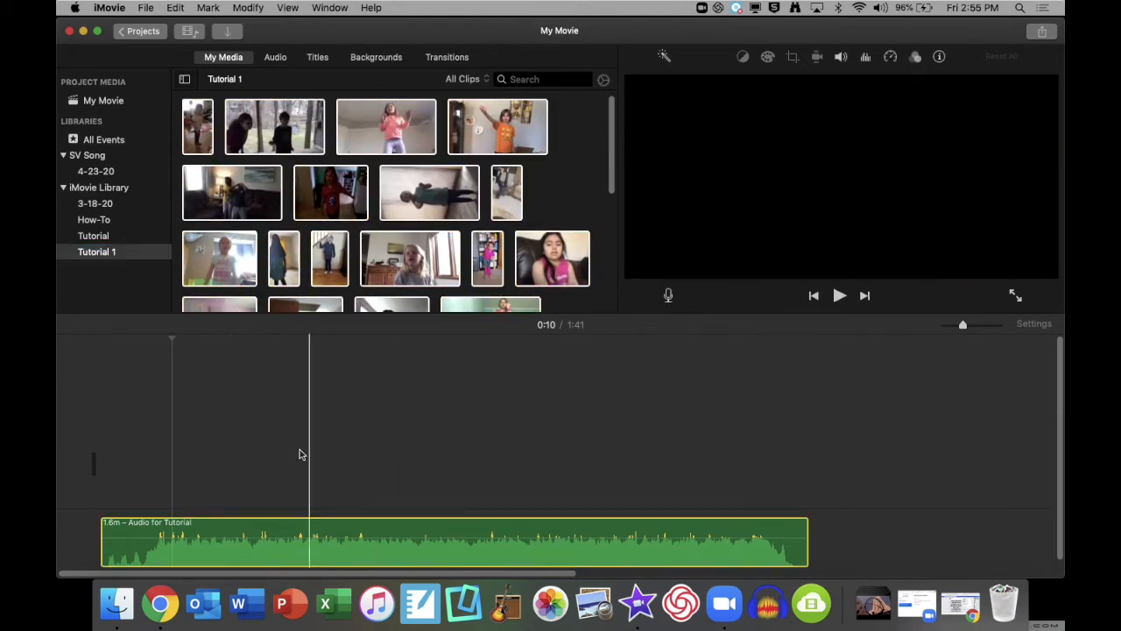
click(196, 125)
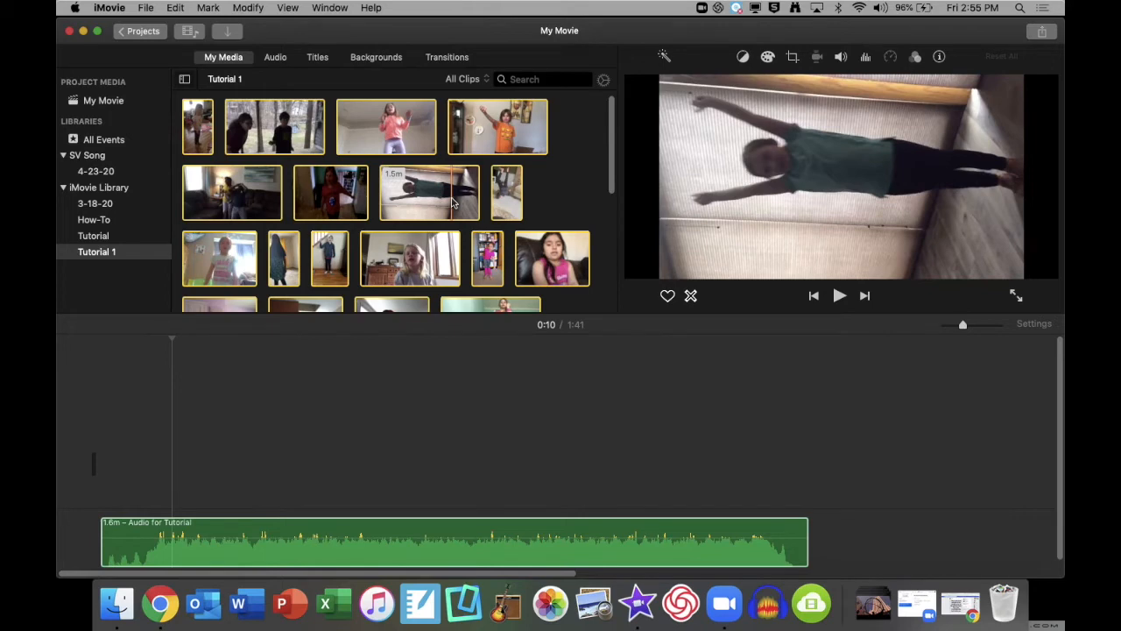
click(562, 192)
click(415, 194)
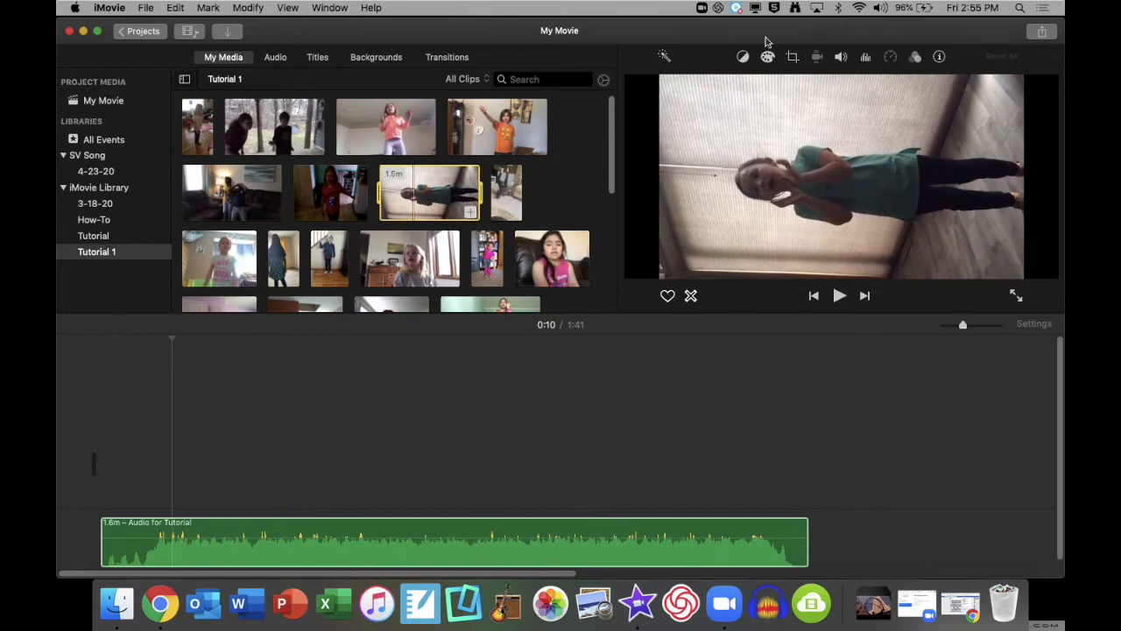
click(797, 59)
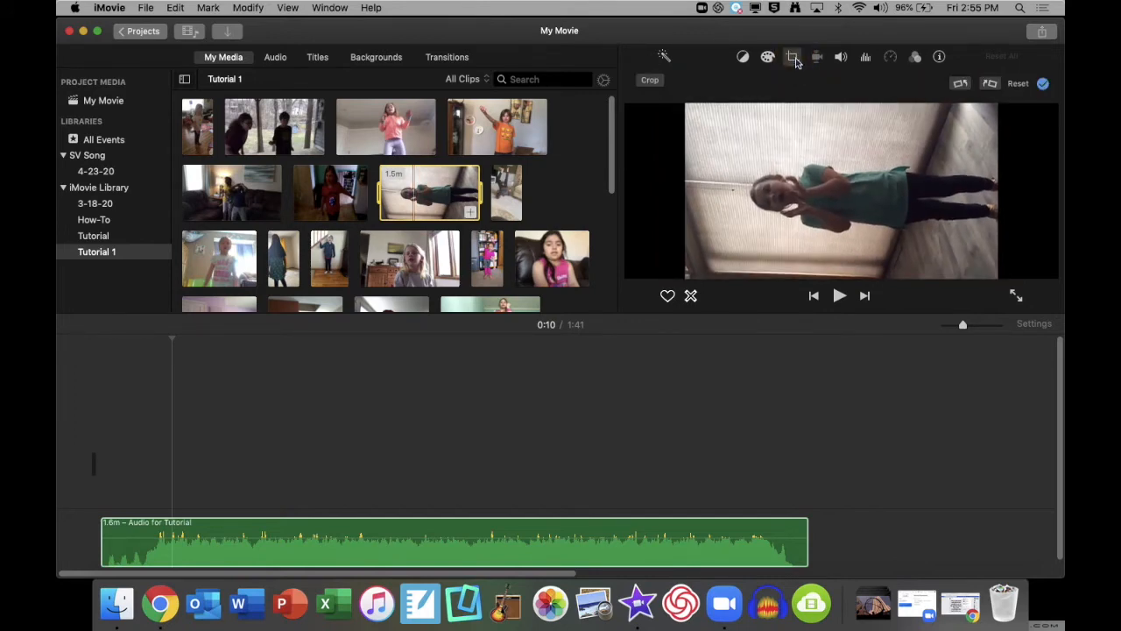
click(988, 84)
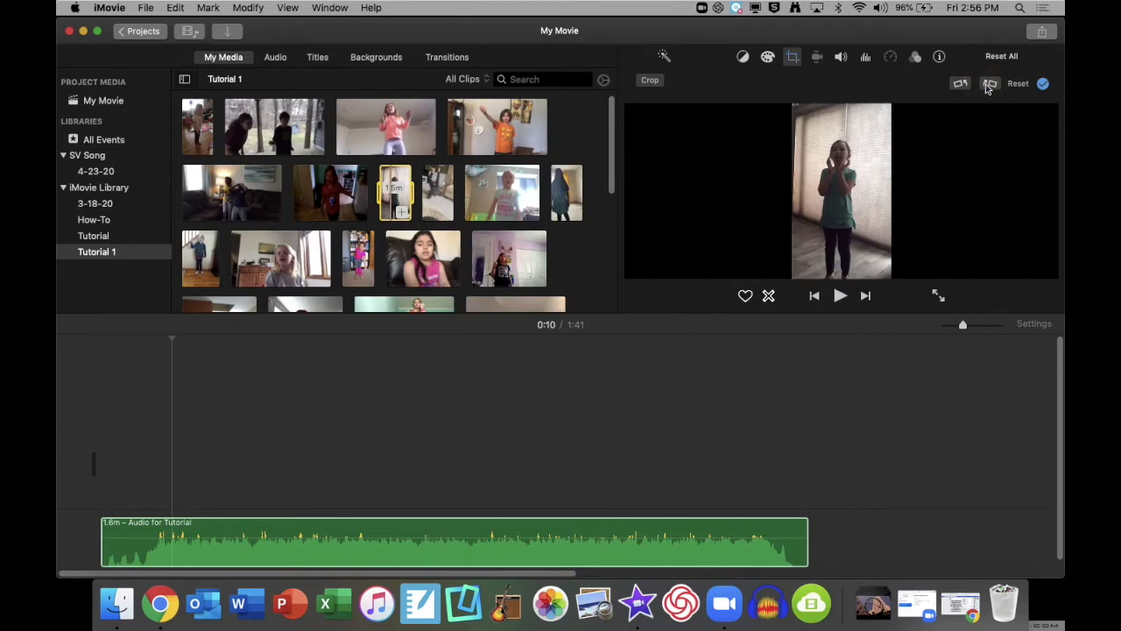
click(1043, 85)
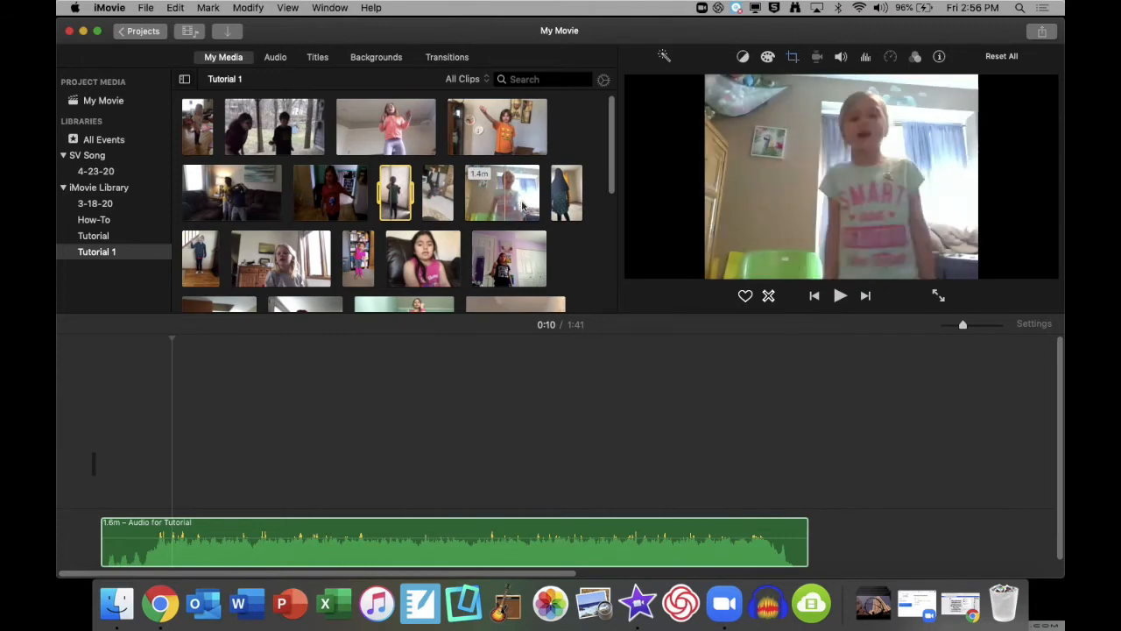
Delete the clip of two children standing on a couch in the wood-panelled room from the event
scroll(545, 207, down, 5)
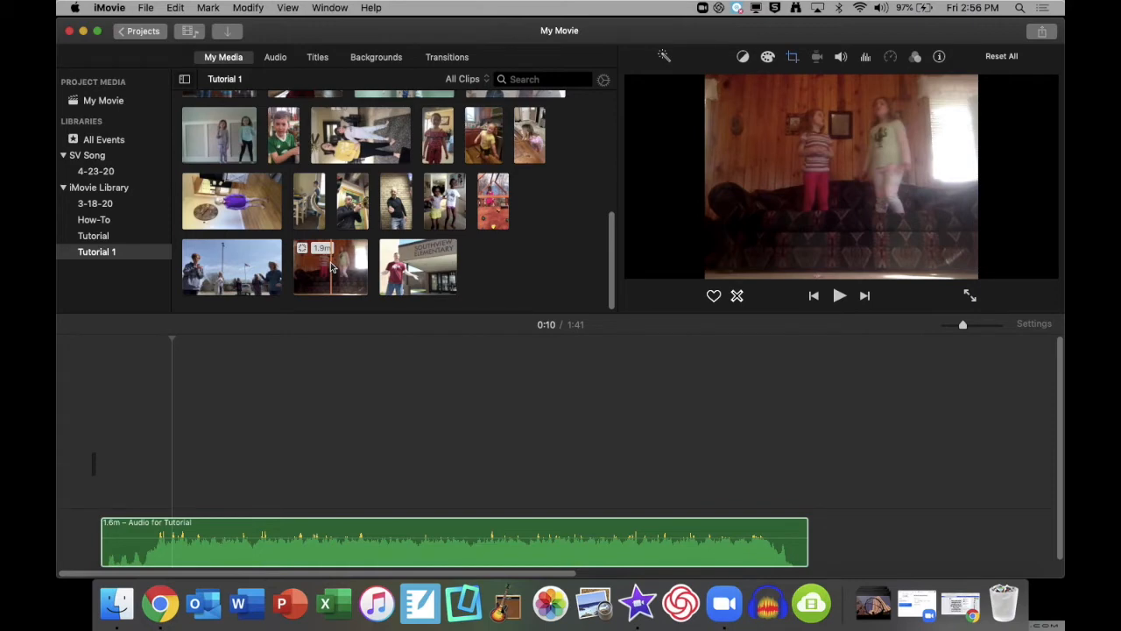
click(331, 267)
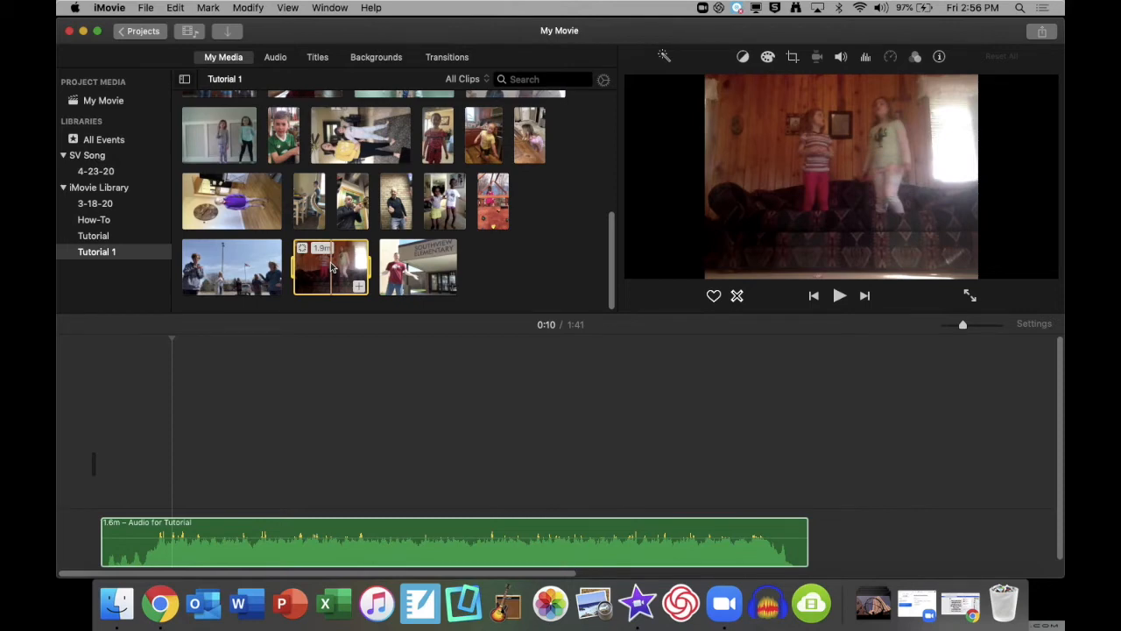
right_click(331, 267)
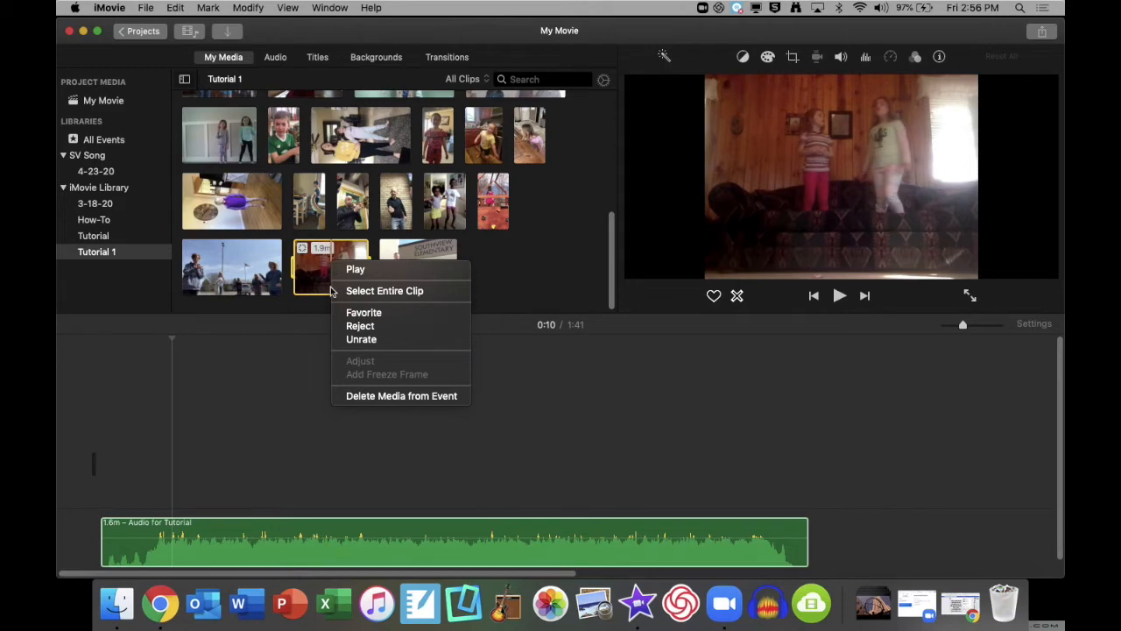
click(352, 398)
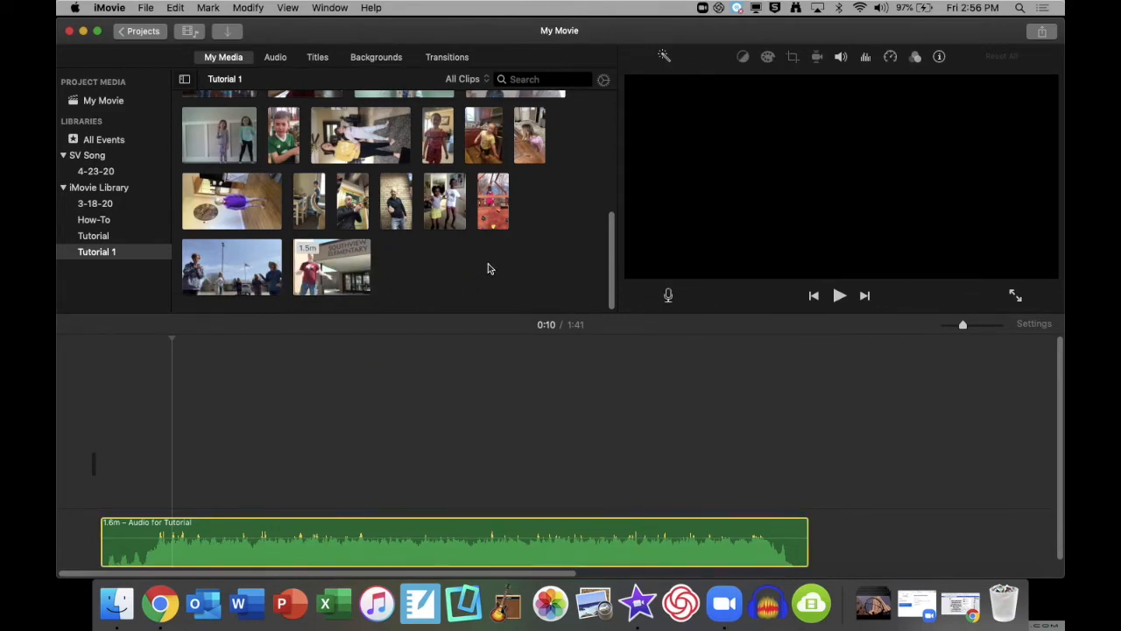
Rotate the sideways clip of the two girls in yellow and white tops clockwise to upright and apply it
scroll(558, 282, up, 10)
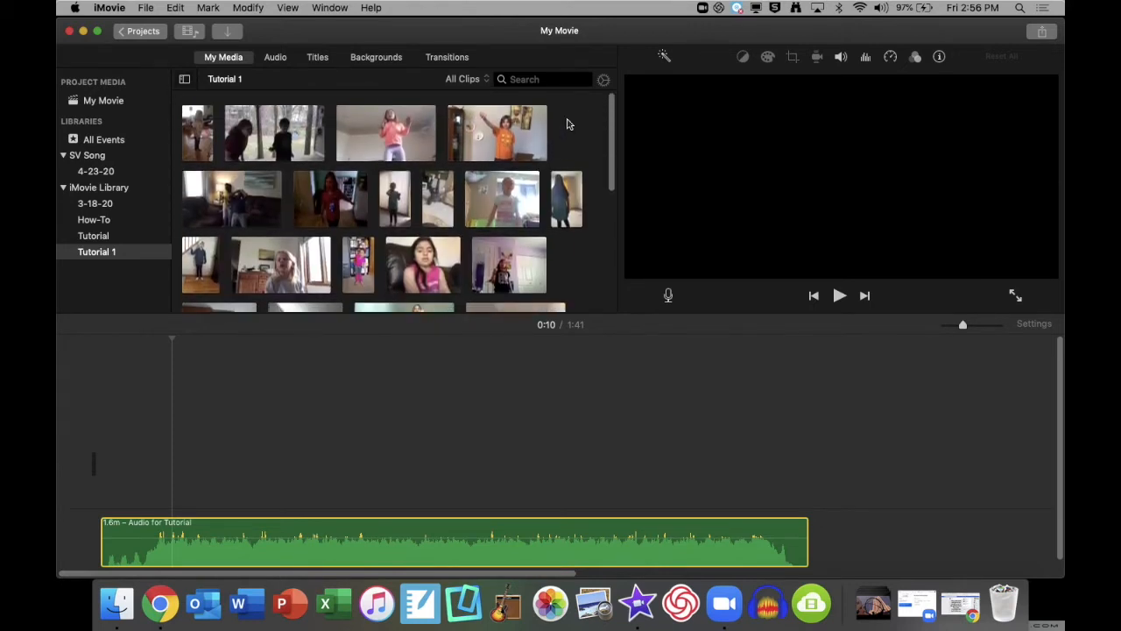
scroll(566, 124, down, 6)
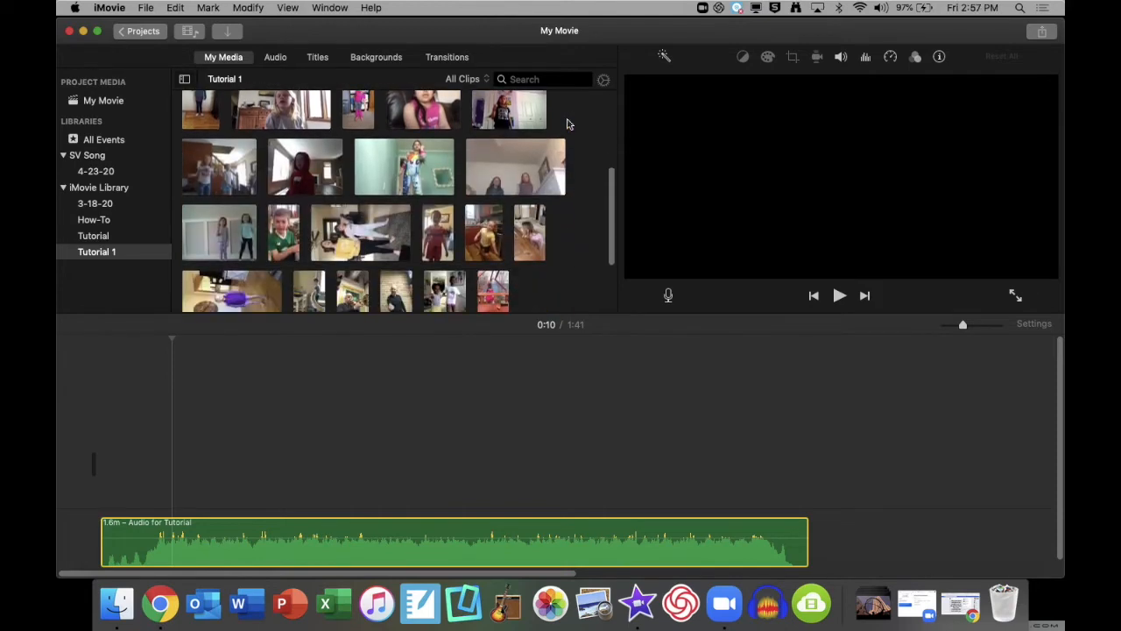
scroll(566, 124, down, 3)
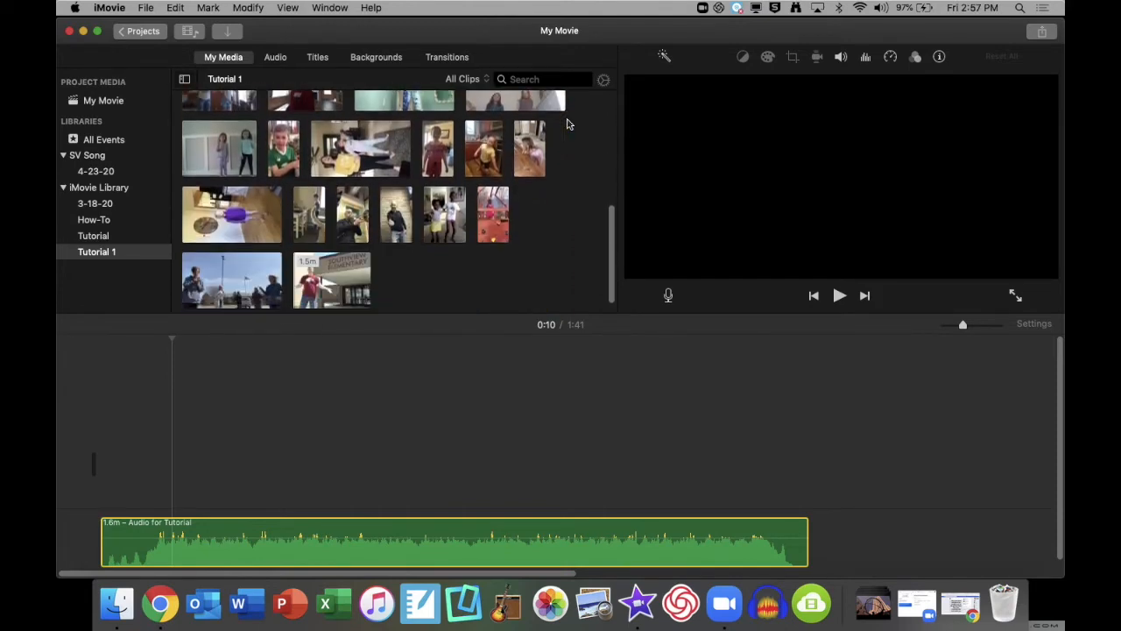
click(364, 150)
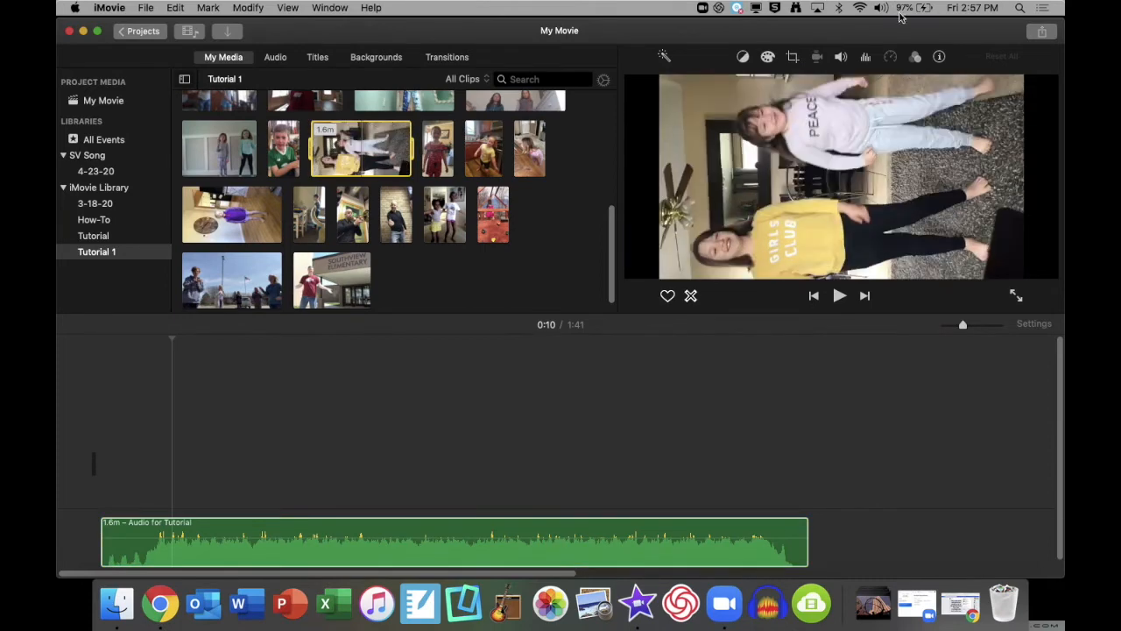
click(791, 59)
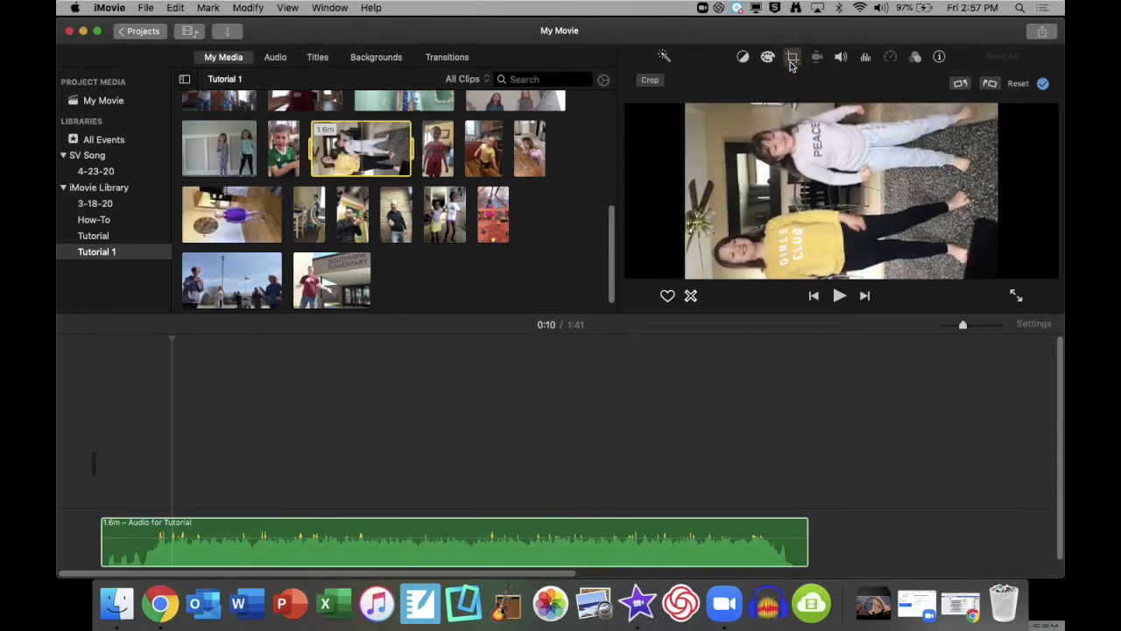
click(990, 84)
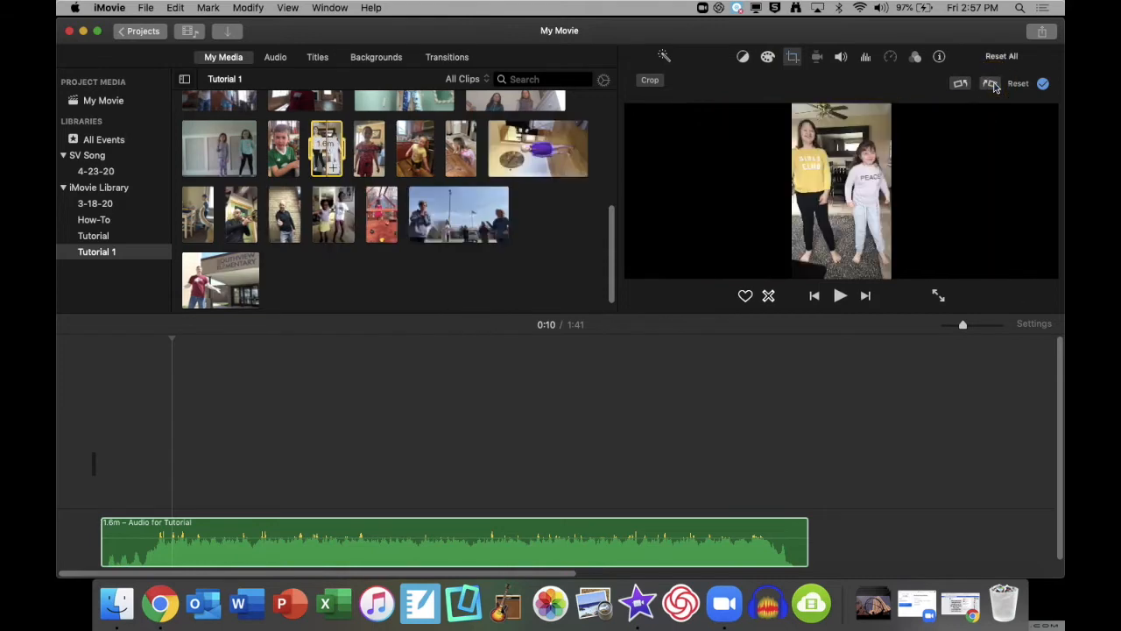
click(1043, 84)
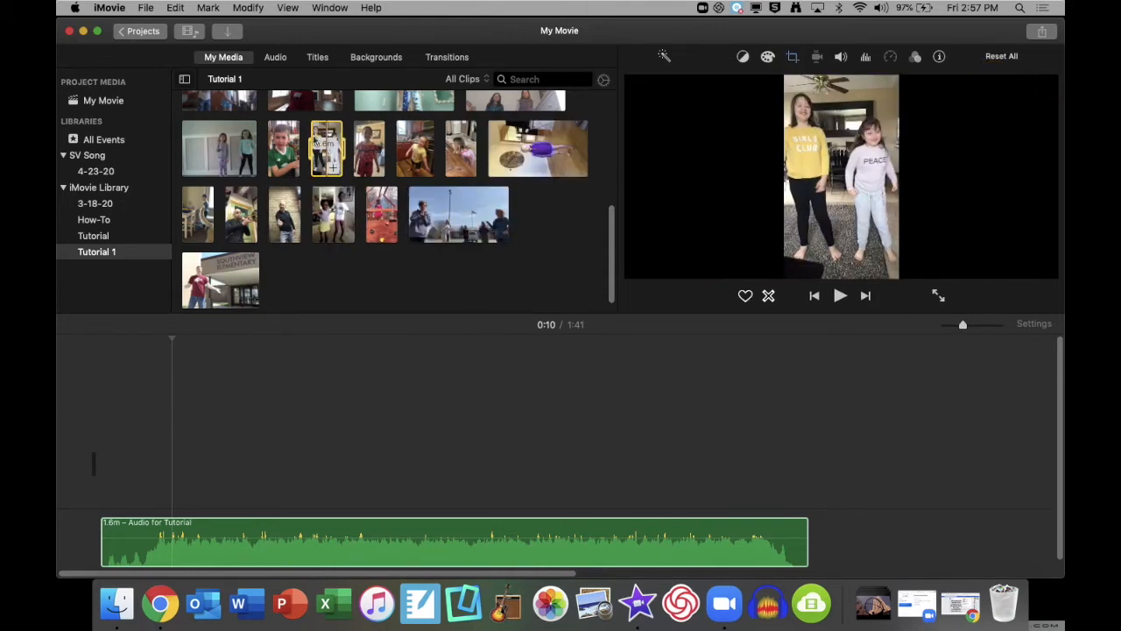
Delete the Audio for Tutorial clip from the timeline
scroll(562, 140, up, 10)
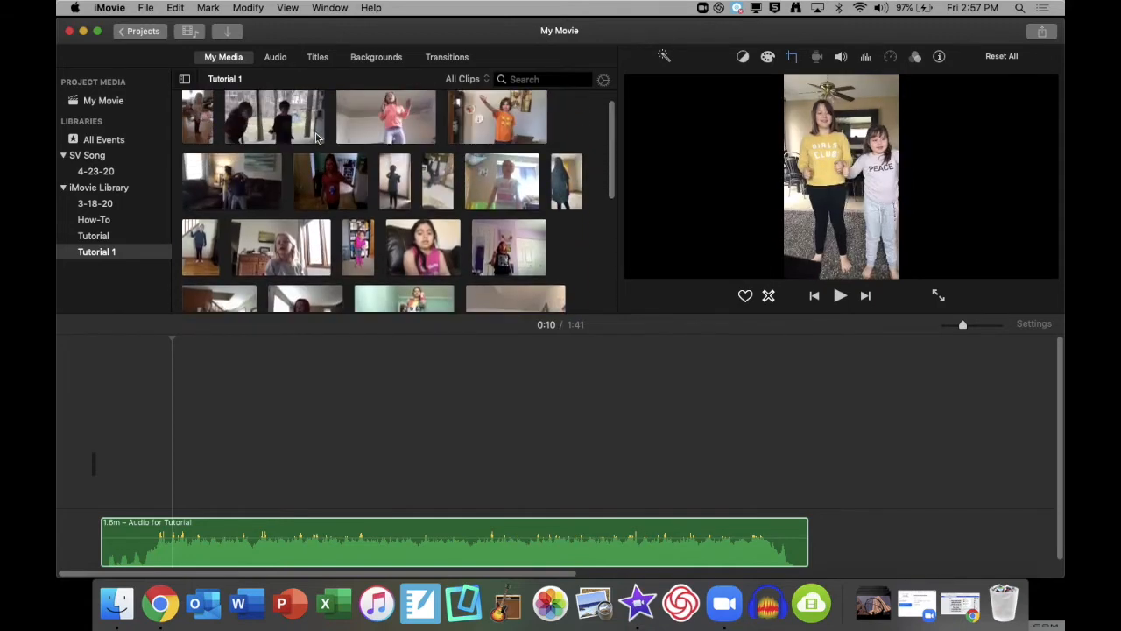
scroll(523, 210, down, 4)
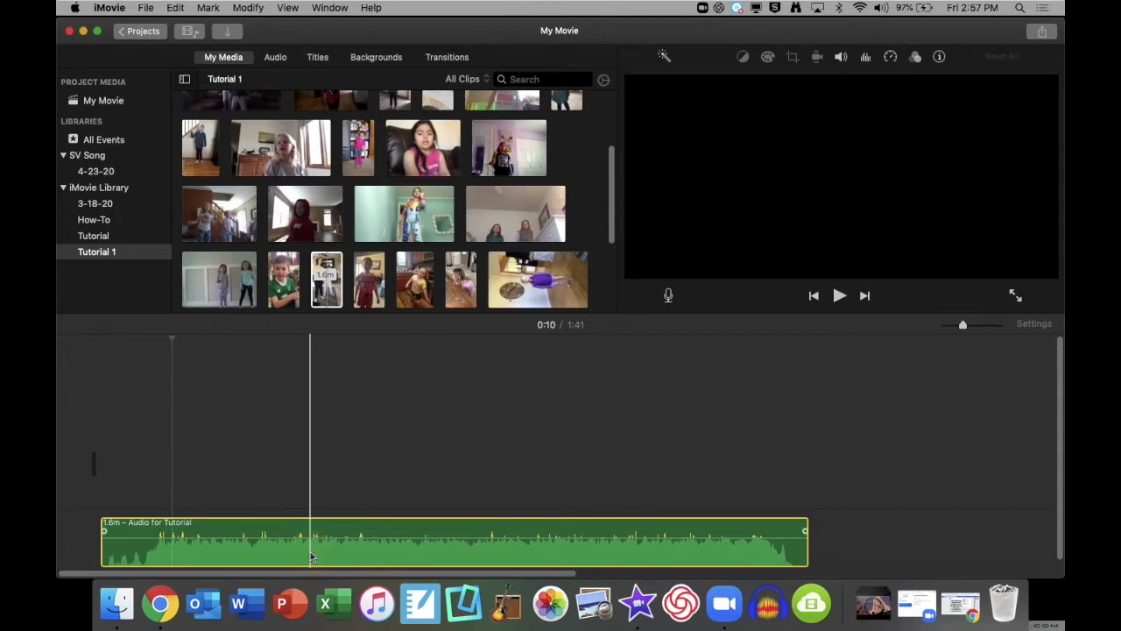
key(Delete)
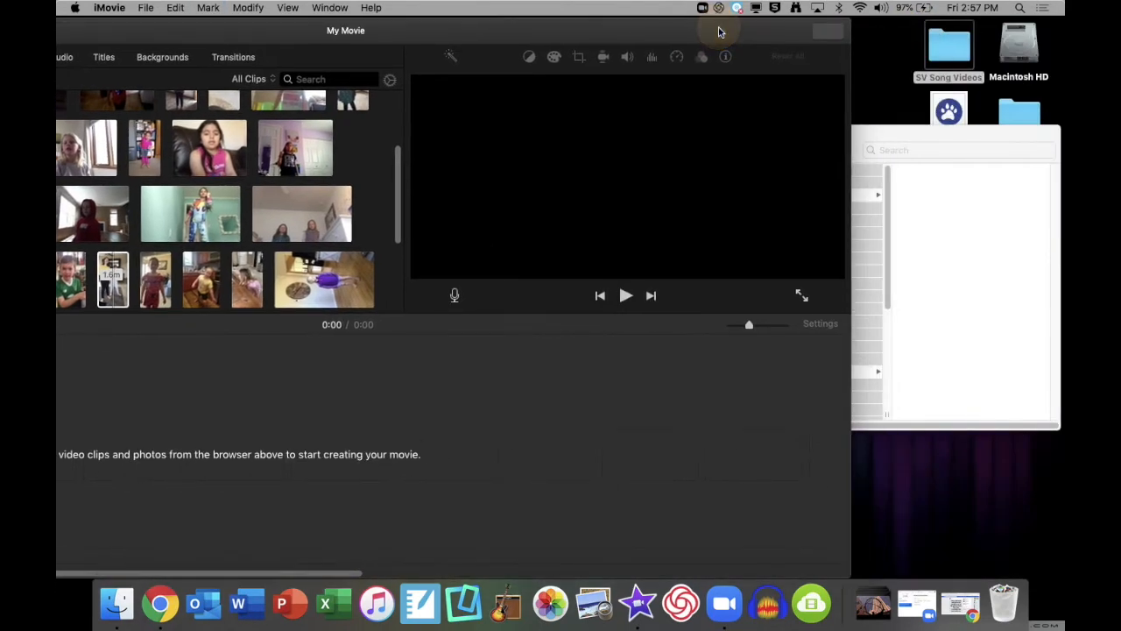
Add SV Song - Audio.aif from the Audio Tracks folder to the movie timeline as the soundtrack
click(915, 129)
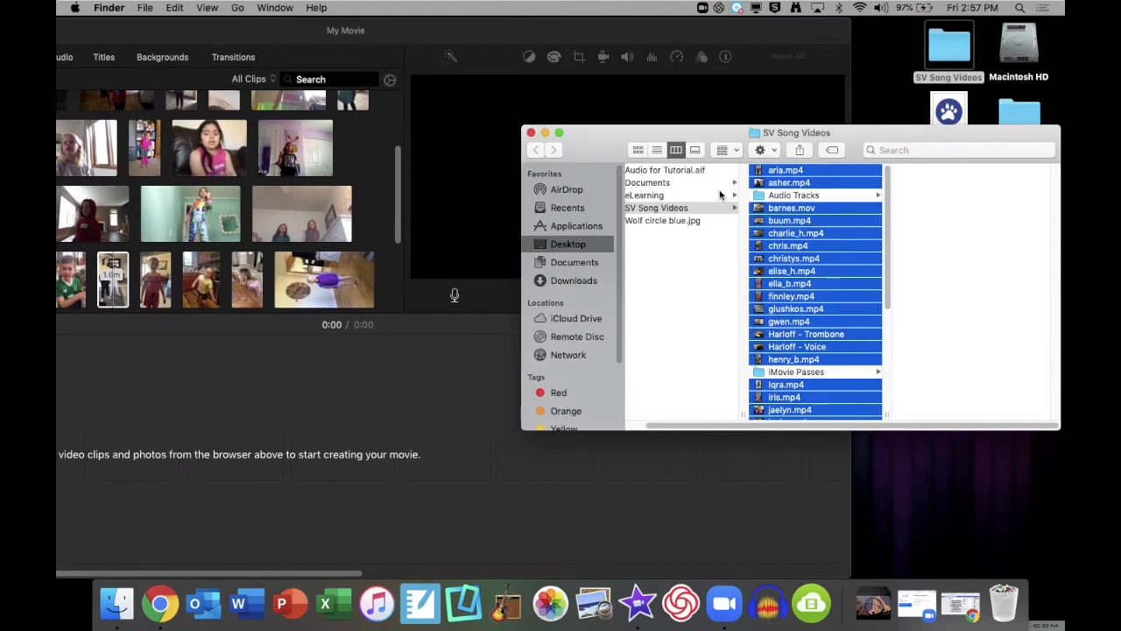
click(782, 196)
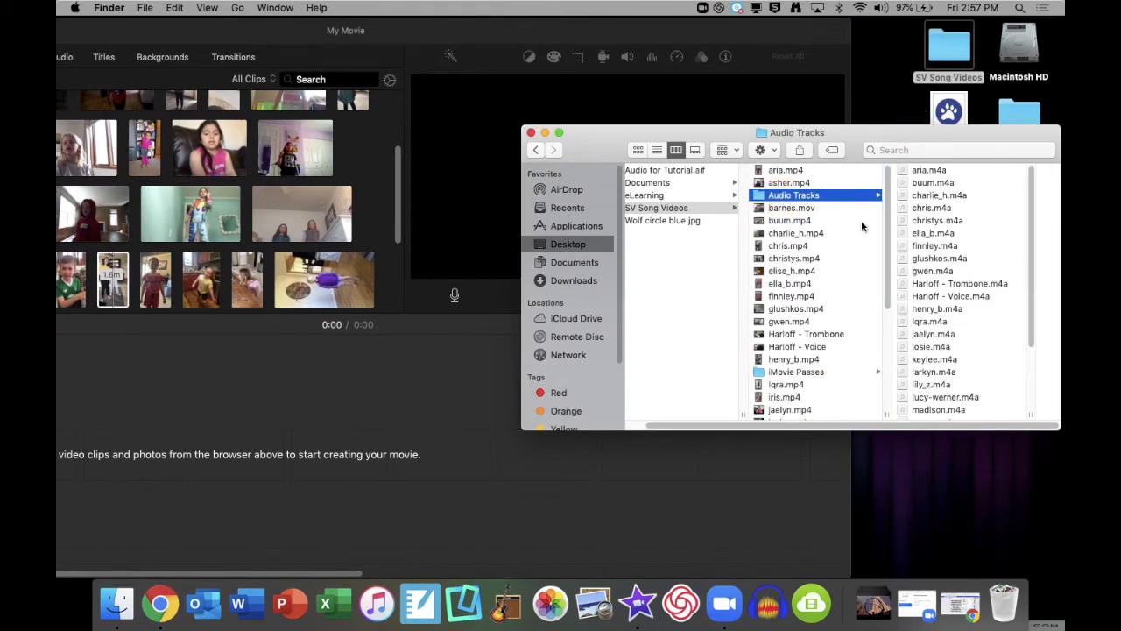
scroll(952, 199, down, 5)
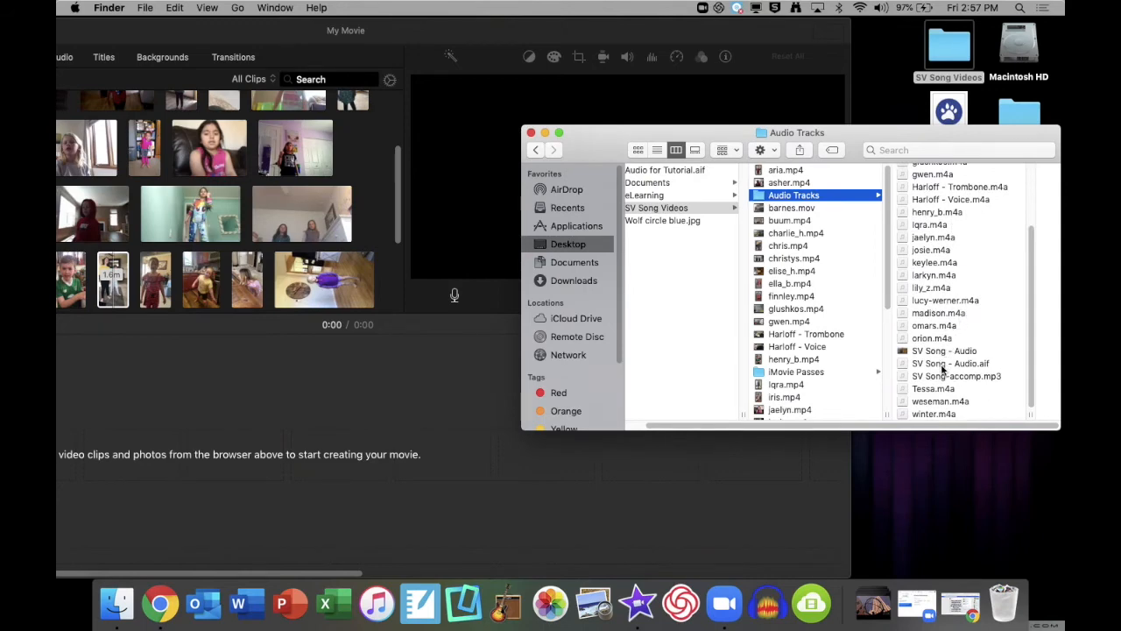
click(944, 364)
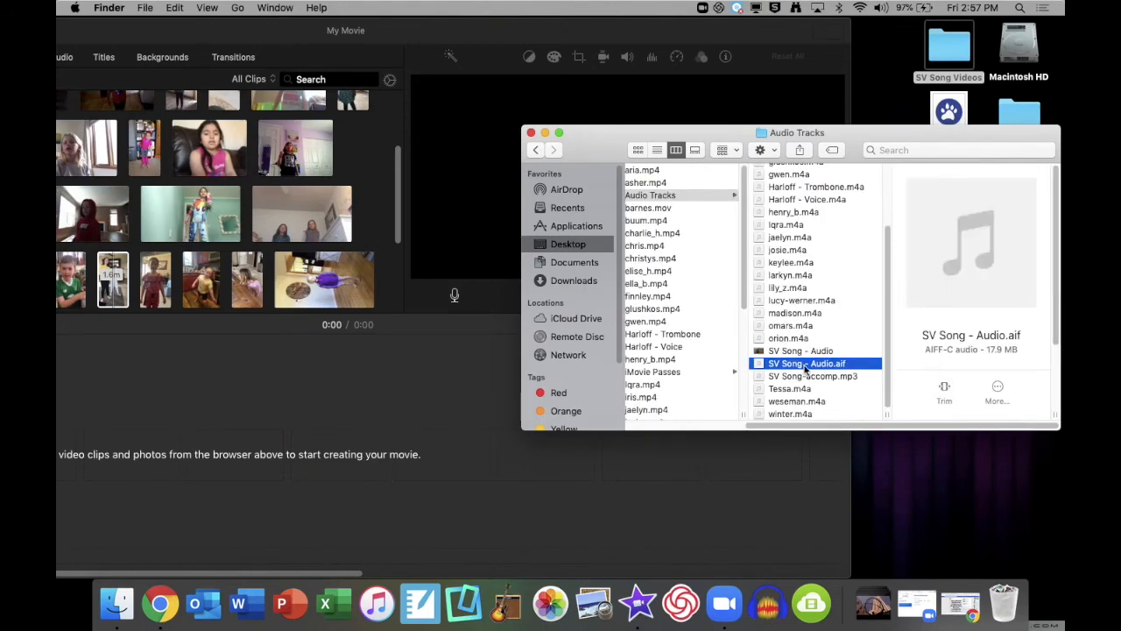
drag(804, 367, 87, 517)
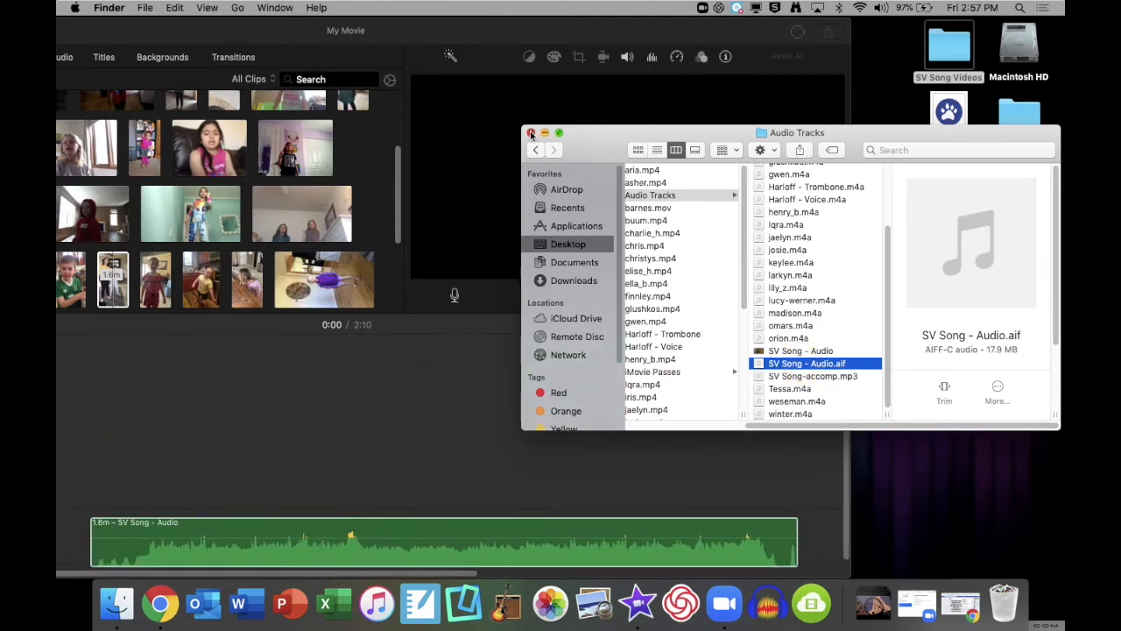
Bring the full iMovie window back into view and move the SV Song - Audio clip to the timeline's start
click(504, 34)
drag(503, 34, 718, 35)
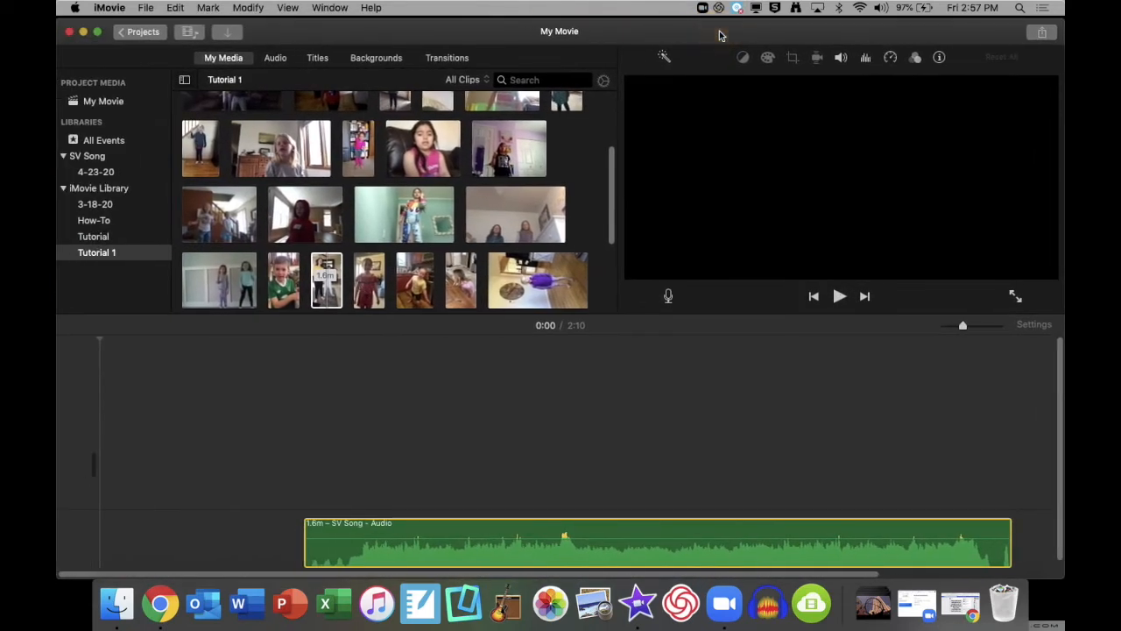
drag(612, 540, 389, 529)
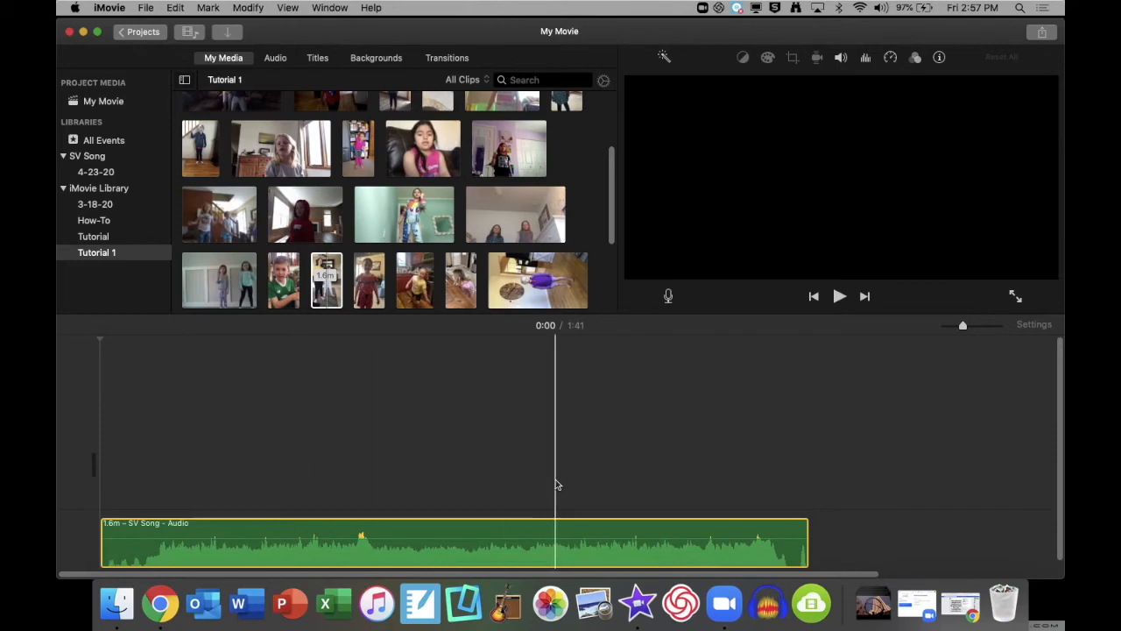
Add the plain Green background to the start of the timeline above the song audio
click(387, 62)
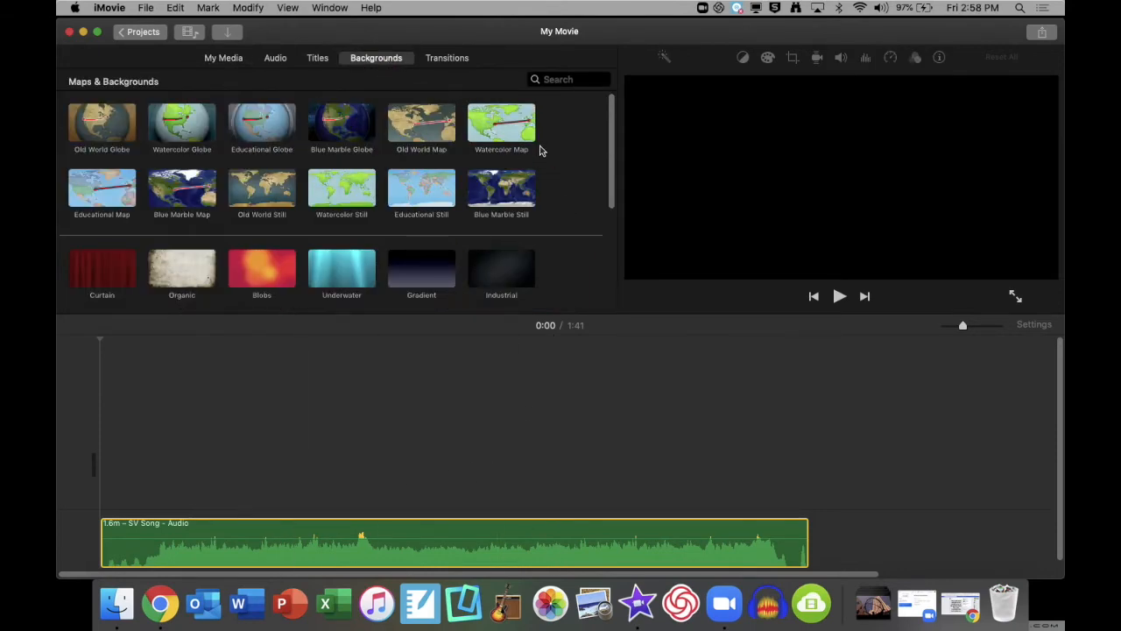
scroll(548, 189, down, 4)
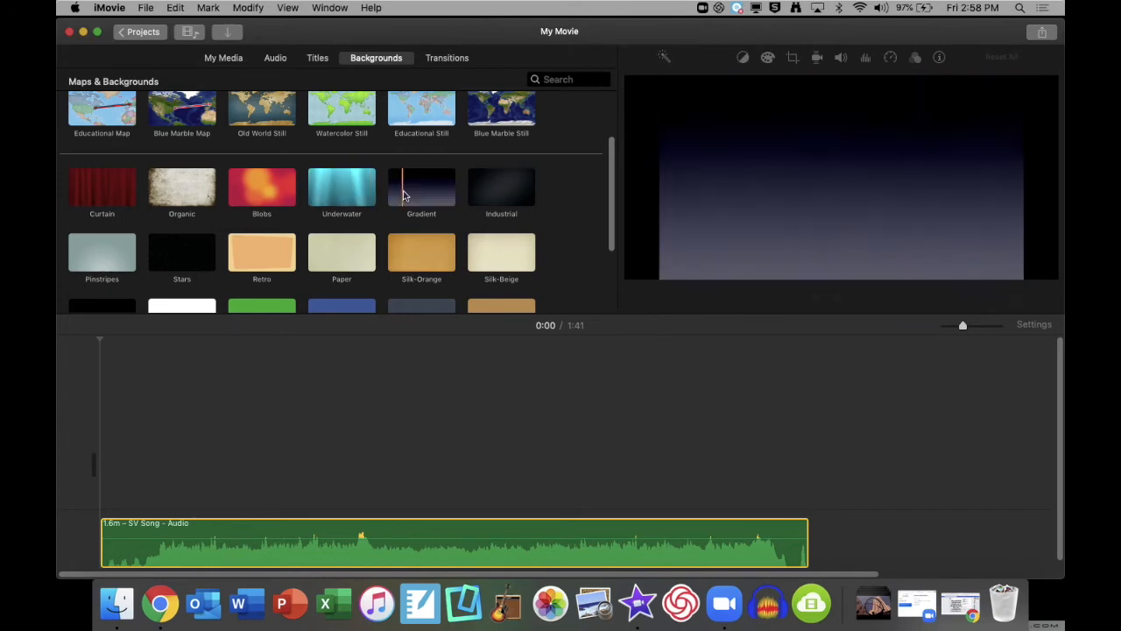
scroll(427, 192, down, 2)
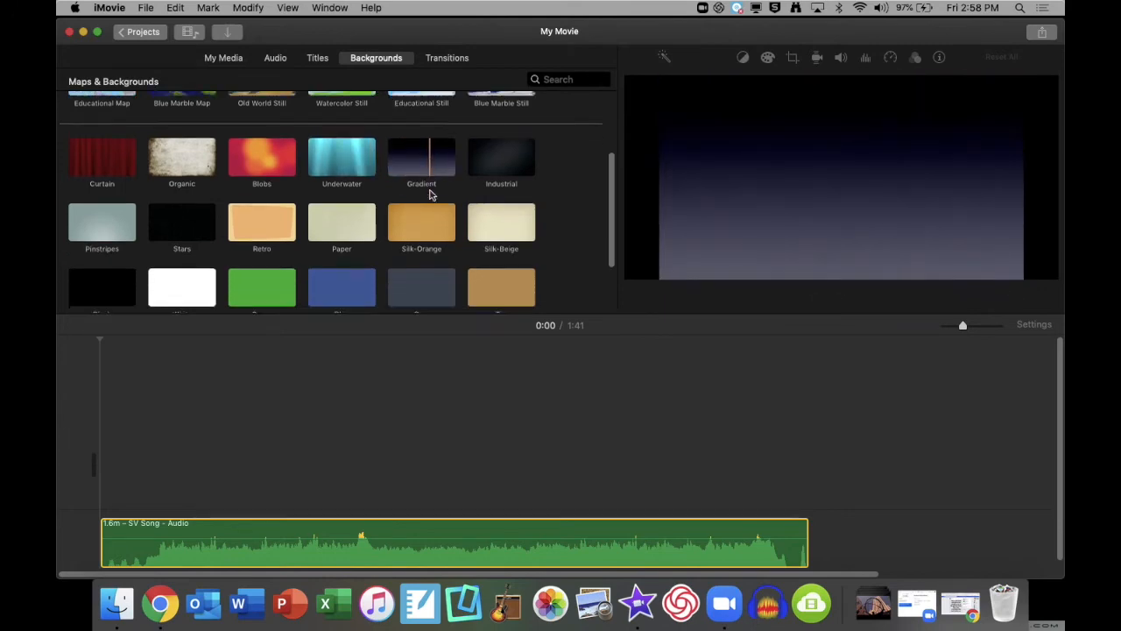
scroll(429, 194, down, 1)
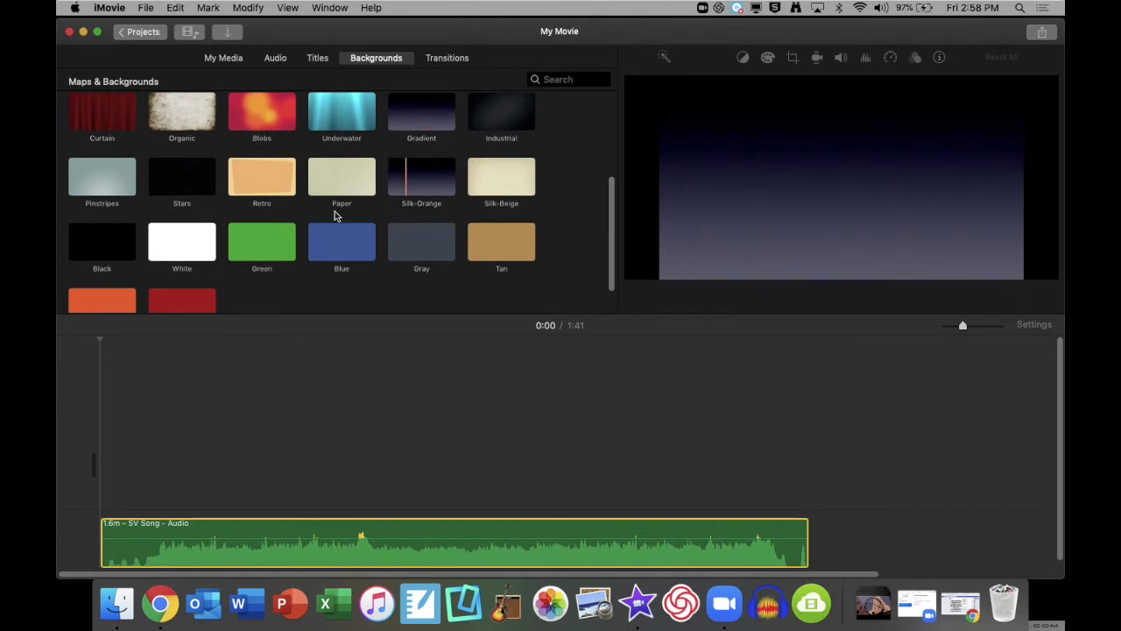
scroll(294, 230, down, 1)
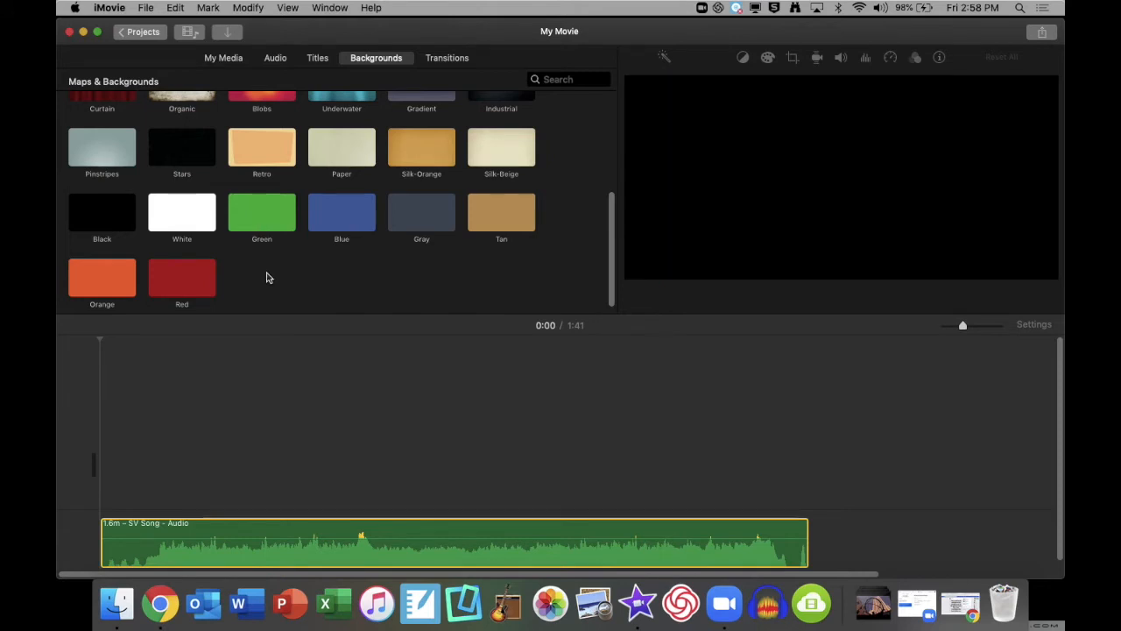
drag(262, 213, 112, 461)
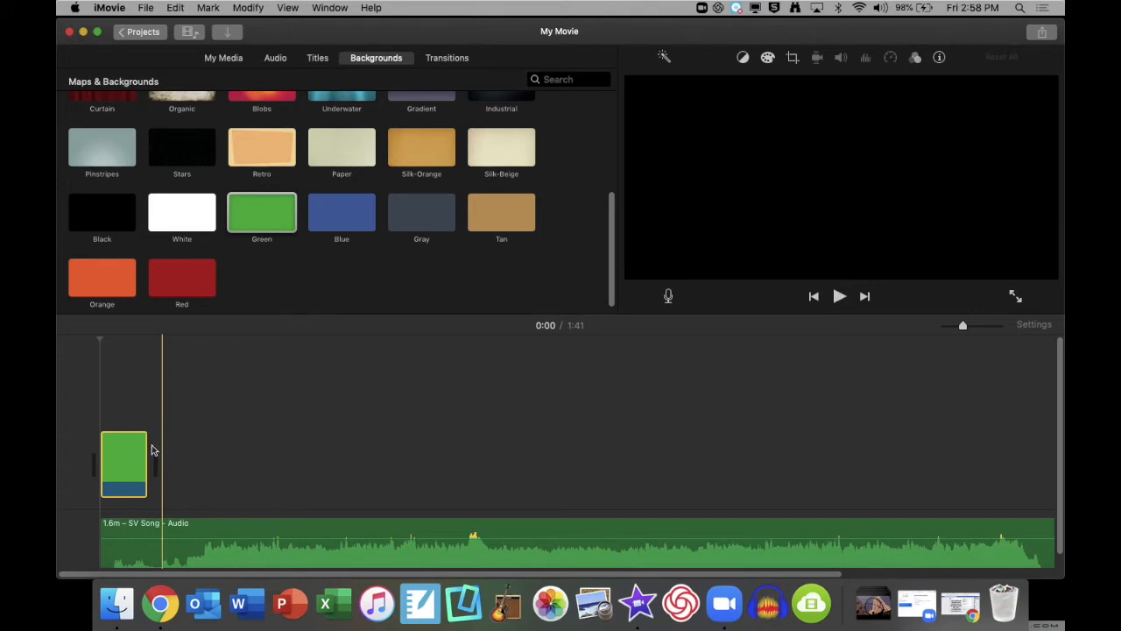
Play the movie over the green background clip and delete the clip from the timeline
key(space)
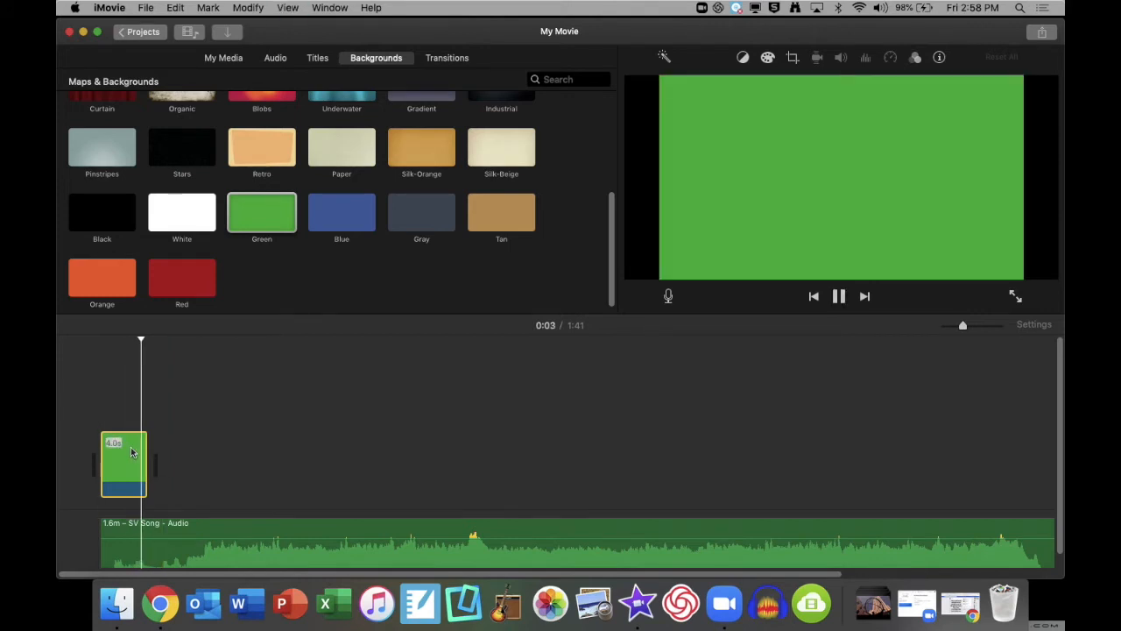
key(space)
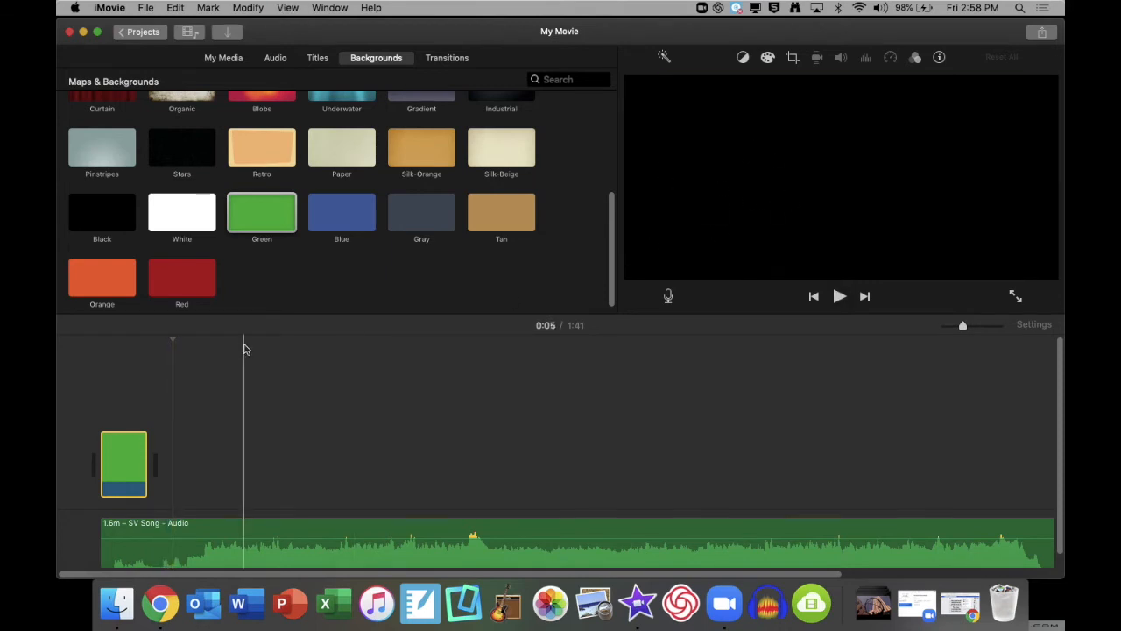
click(111, 458)
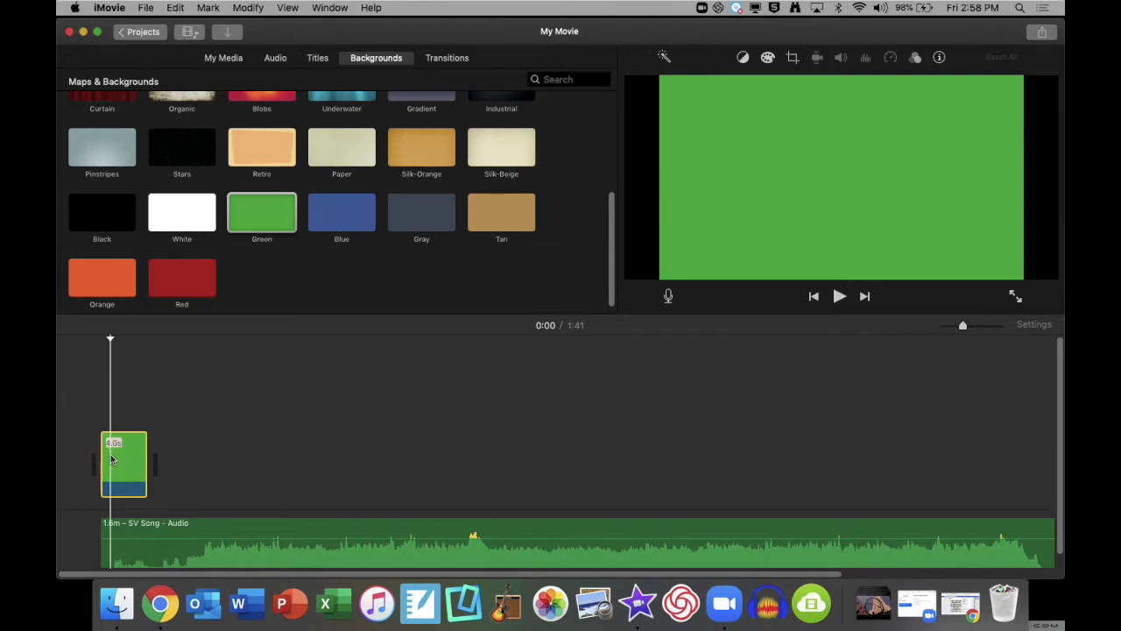
key(Delete)
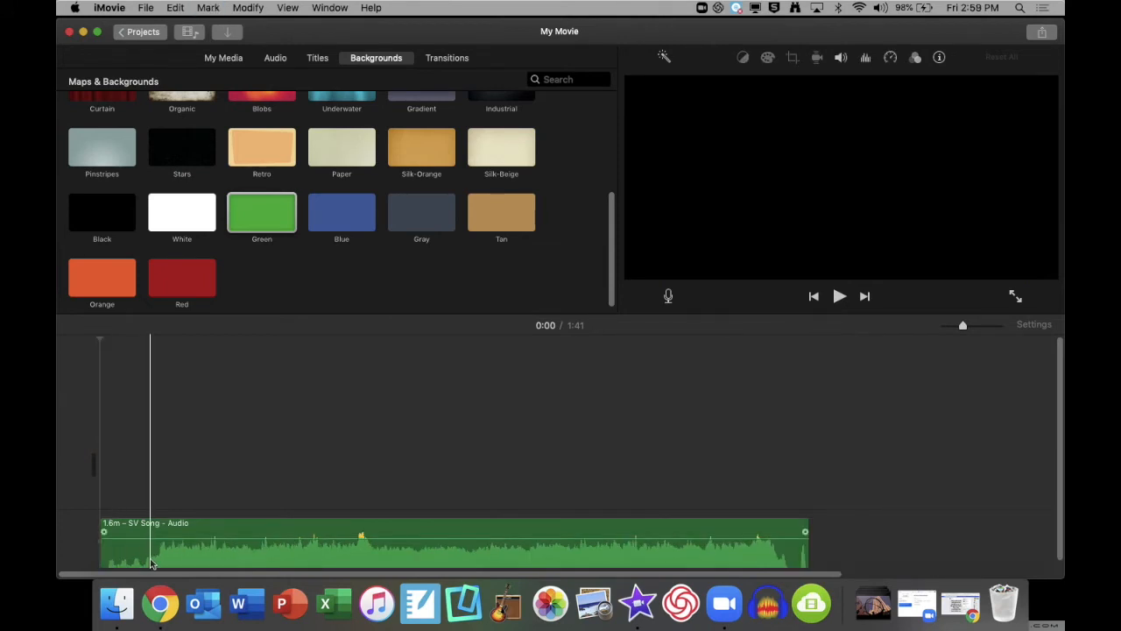
Browse the available title styles and preview animated ones such as Pixie Dust and Boogie Lights
scroll(361, 244, up, 2)
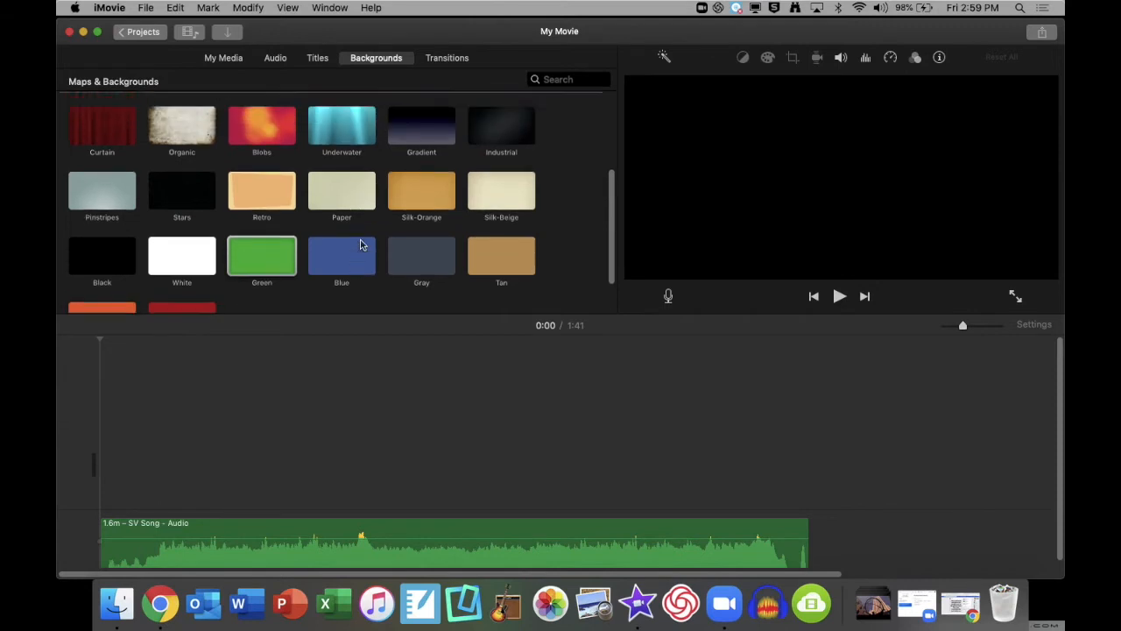
scroll(361, 244, up, 6)
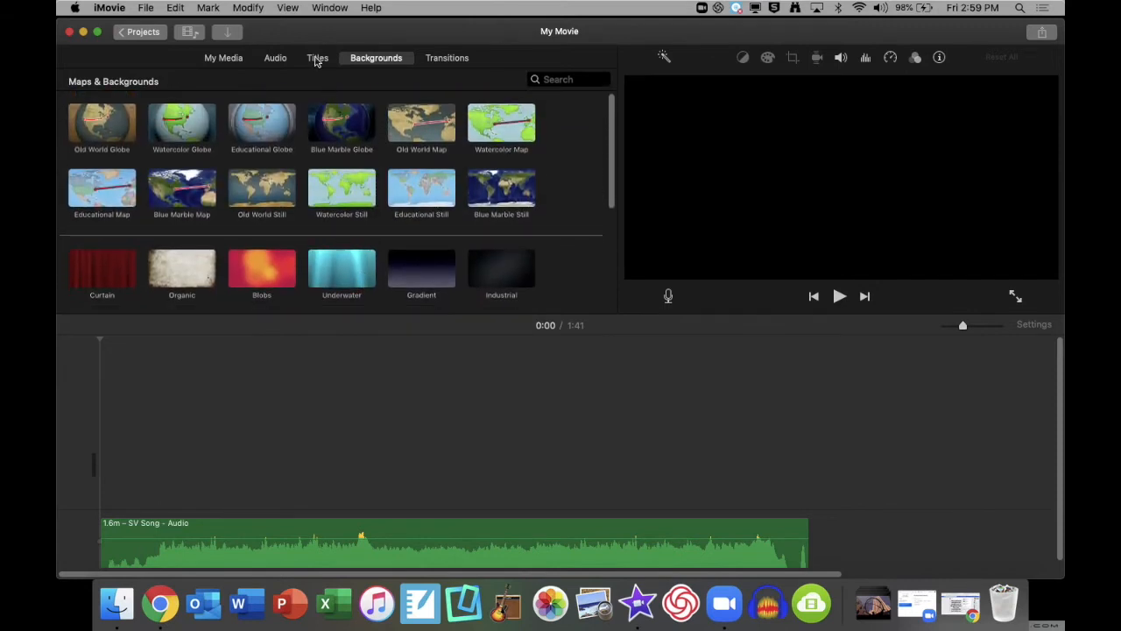
click(317, 59)
scroll(249, 176, up, 3)
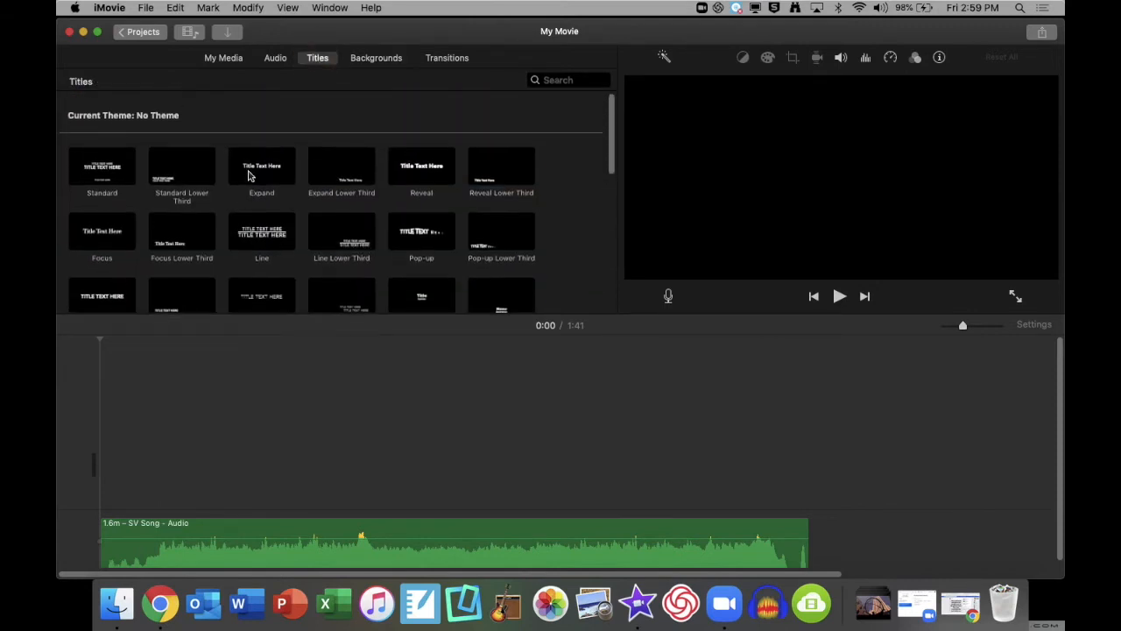
scroll(250, 176, down, 3)
scroll(250, 176, down, 10)
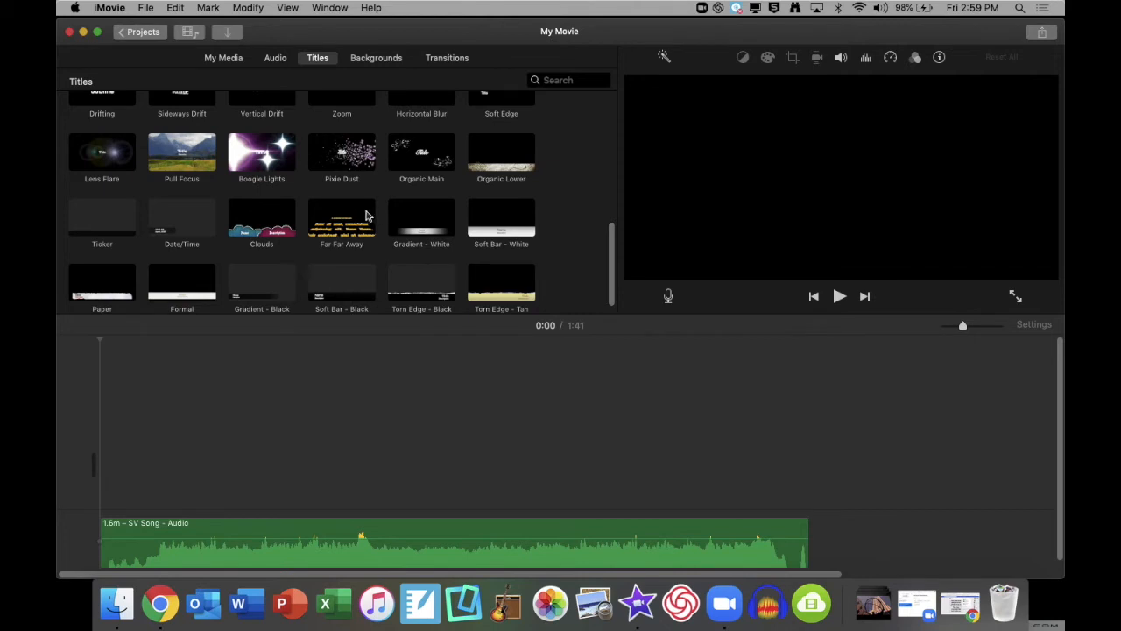
scroll(346, 226, down, 1)
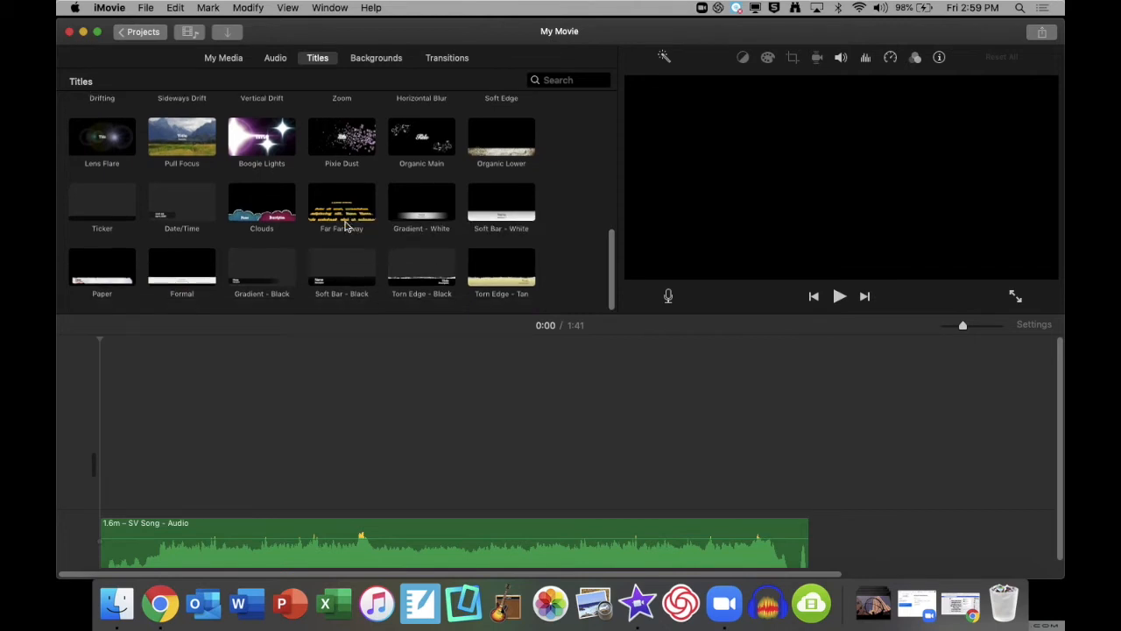
scroll(346, 226, up, 3)
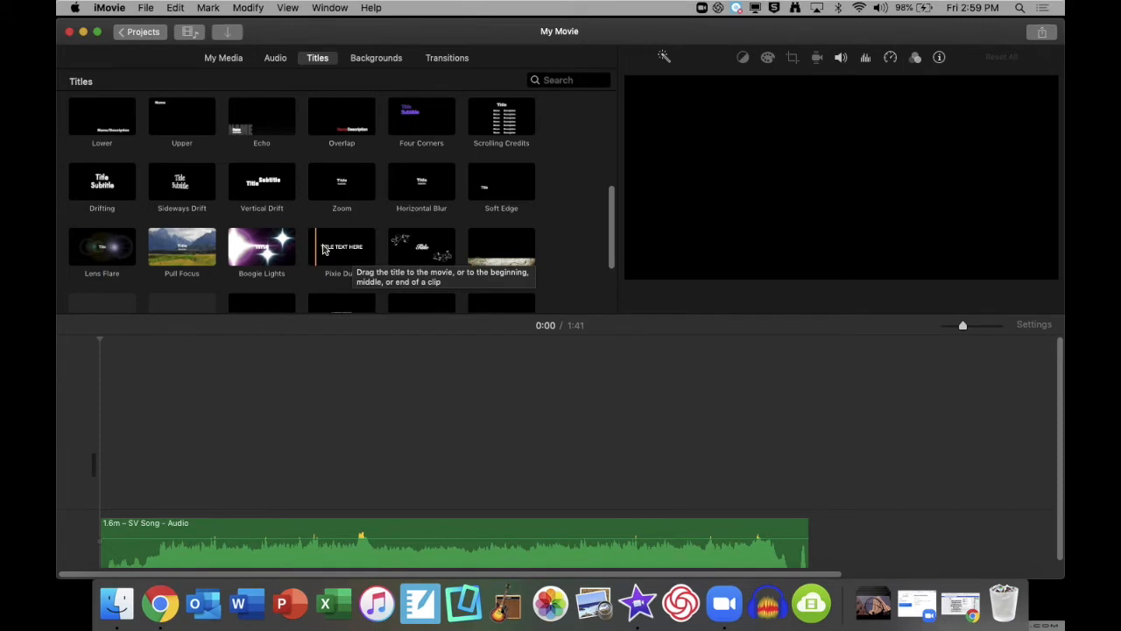
click(324, 249)
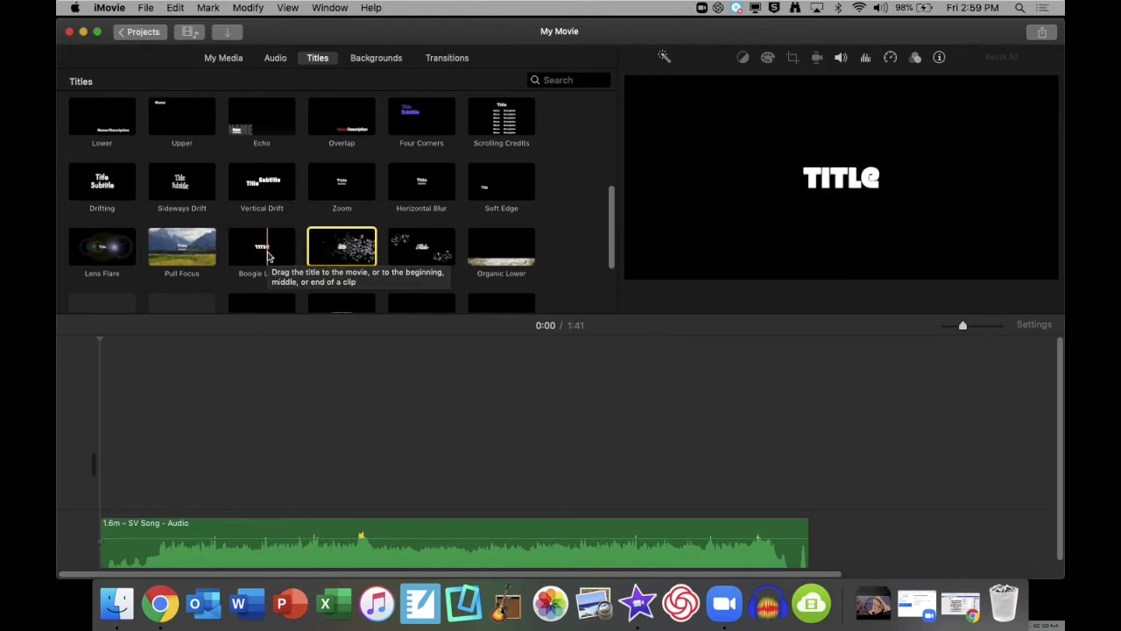
Add the Expand title at the start of the timeline and set its text to "Tutorial"
scroll(267, 254, up, 10)
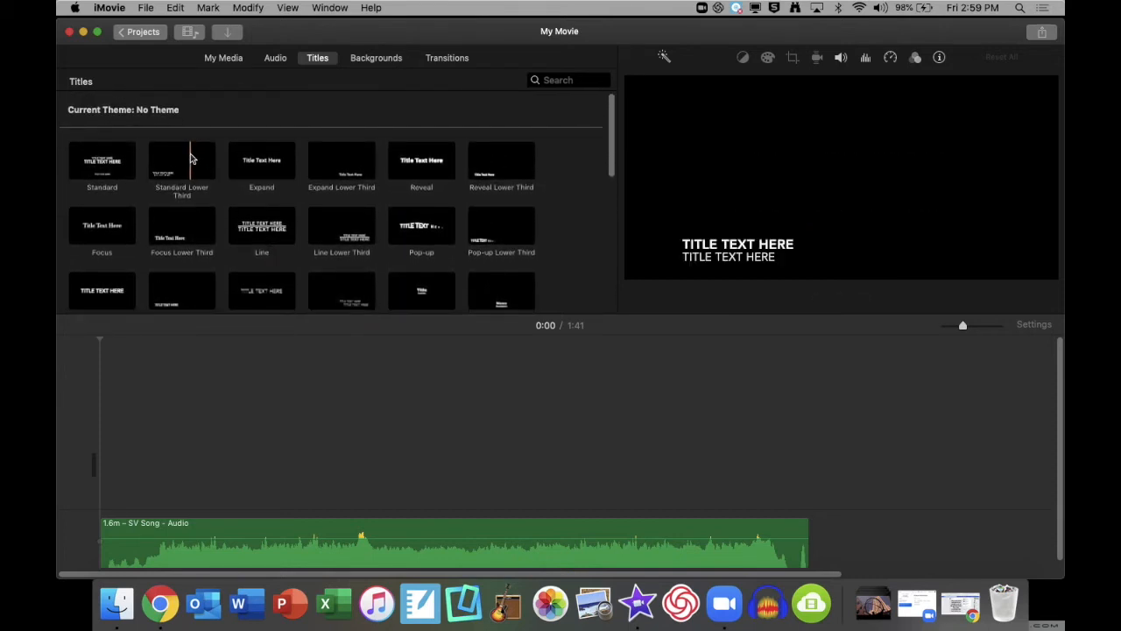
click(246, 161)
drag(247, 158, 122, 464)
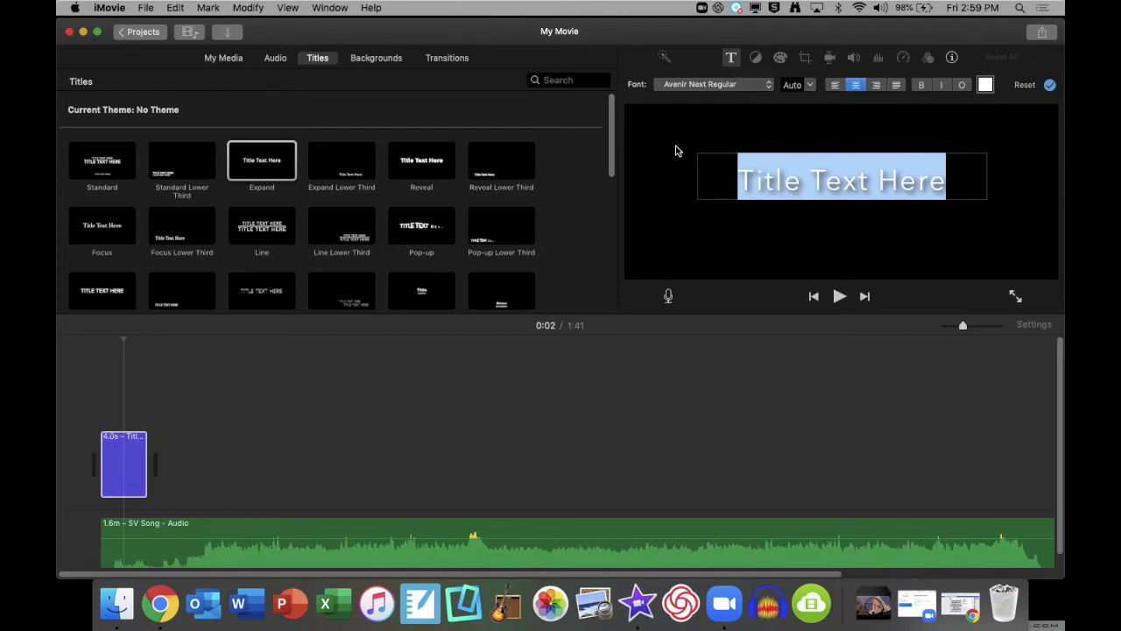
text(Tutorial)
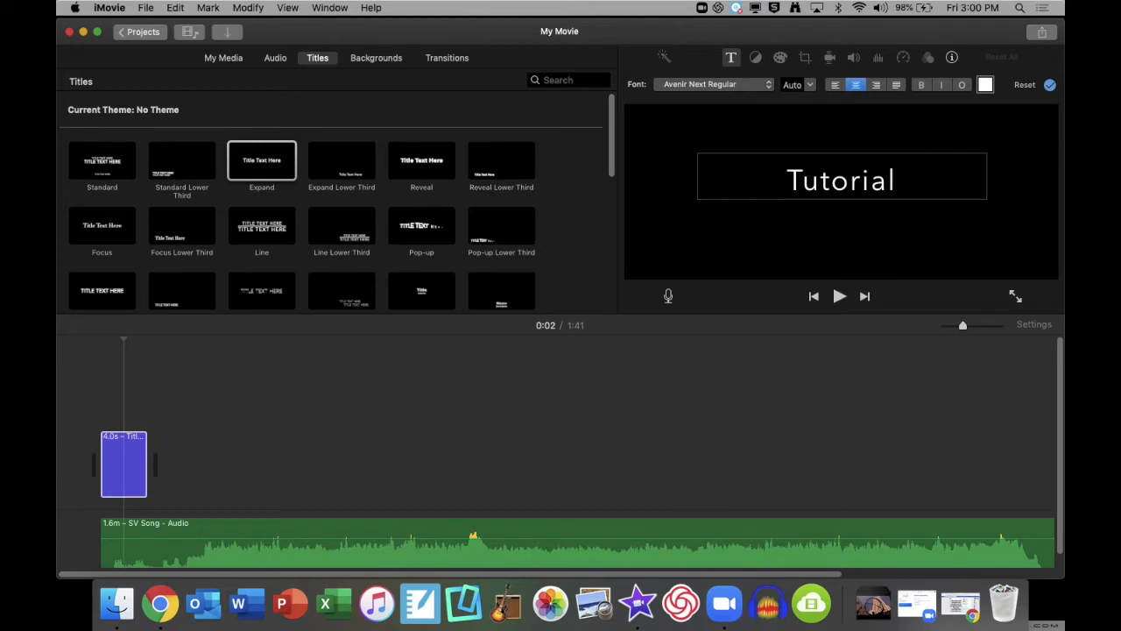
click(1051, 85)
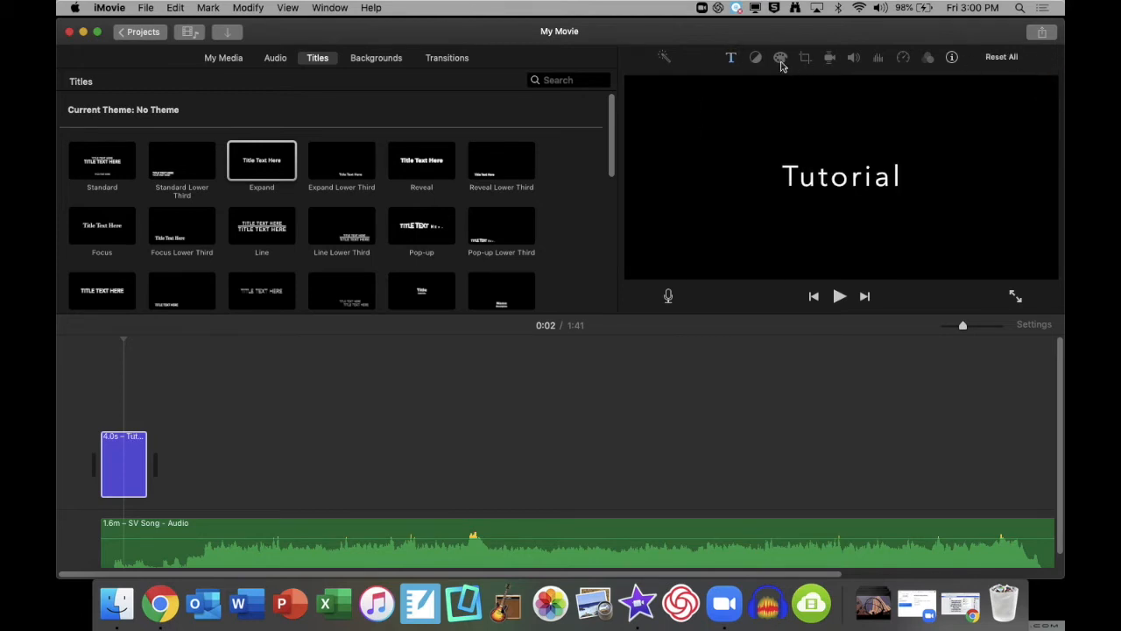
Reopen the Tutorial title's text settings and look at the available font sizes
click(730, 57)
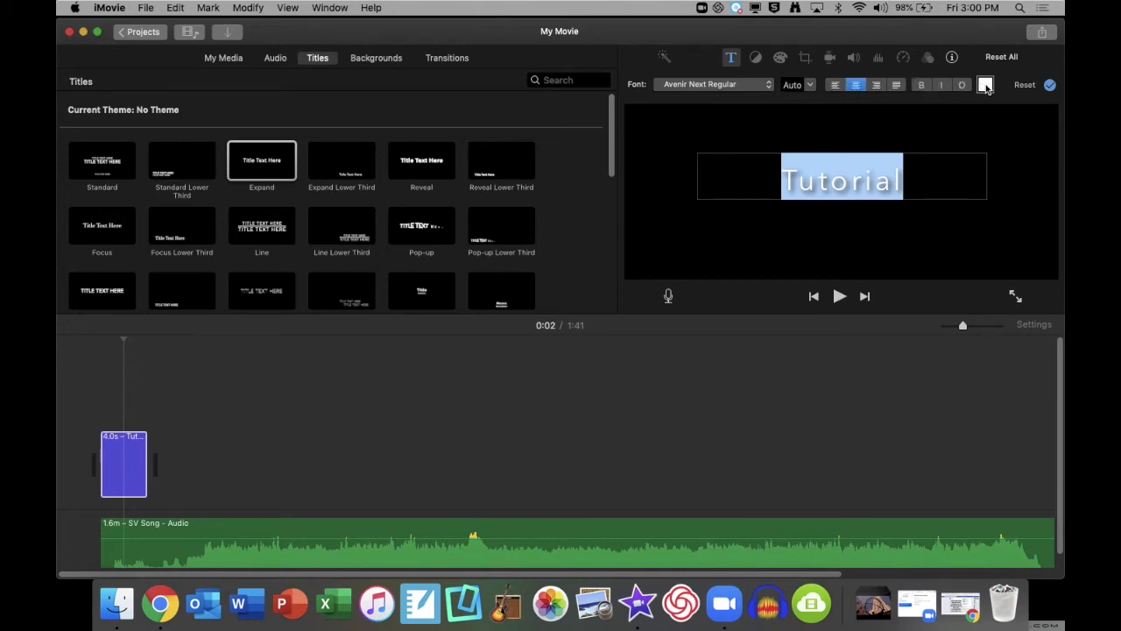
click(811, 85)
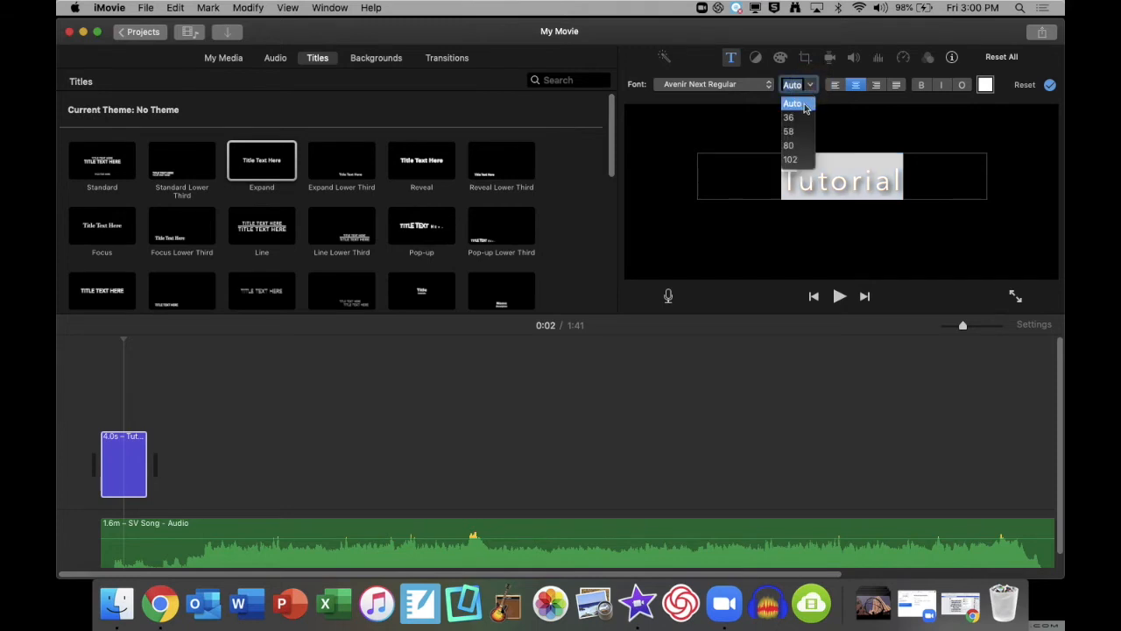
click(811, 85)
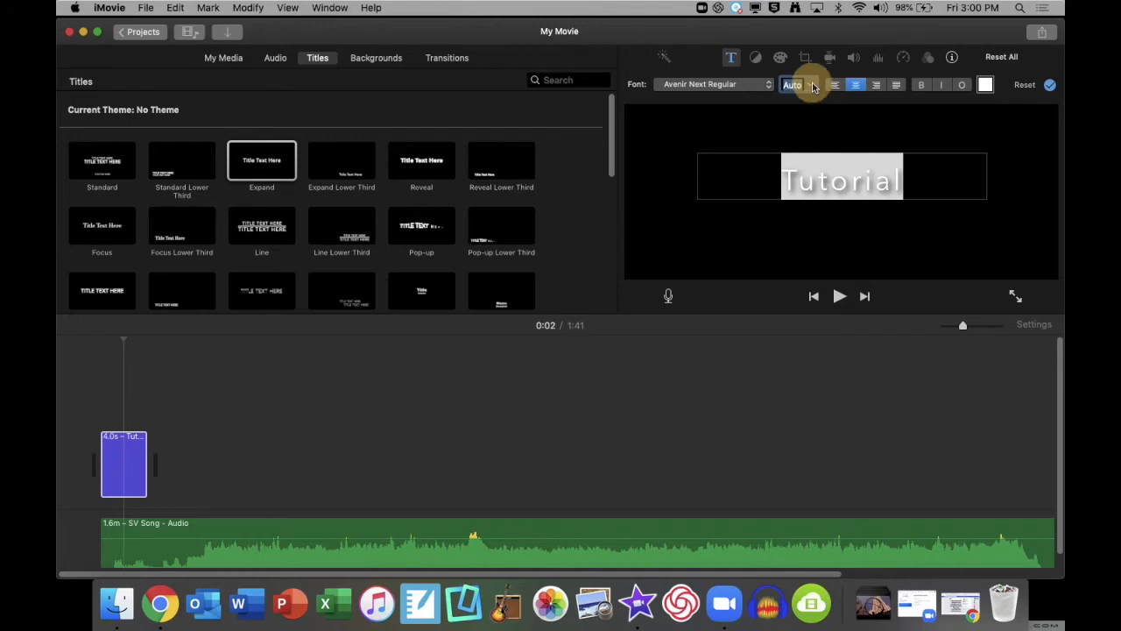
Try an overlong title text starting "Tutorial That HadTooLong a title", and cut it back to "Tutorial"
click(903, 177)
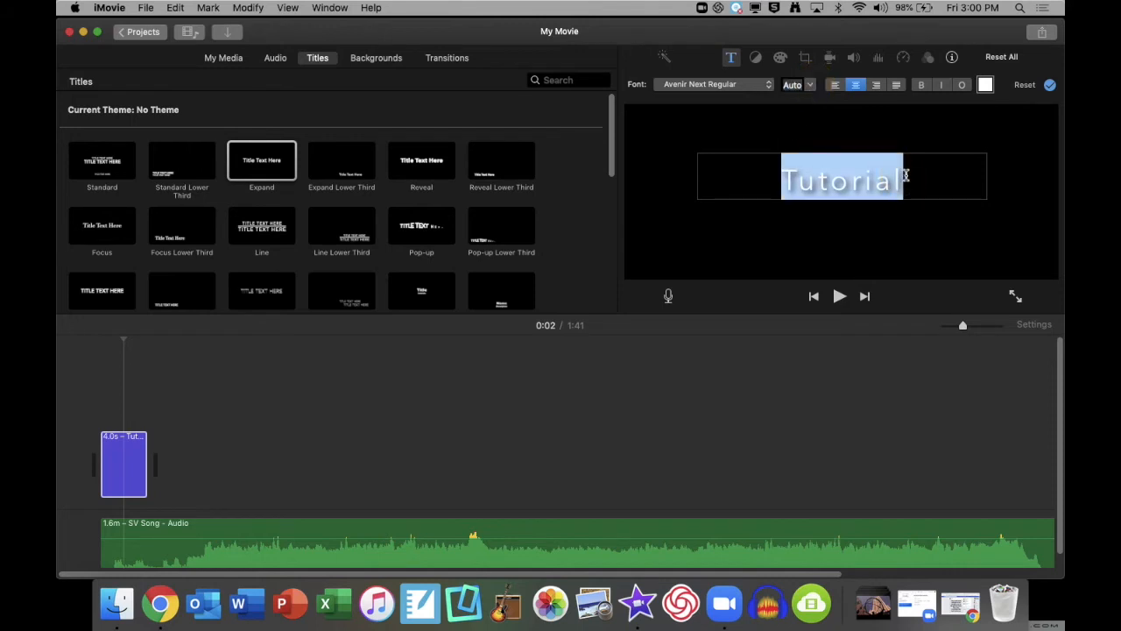
click(904, 179)
text(The)
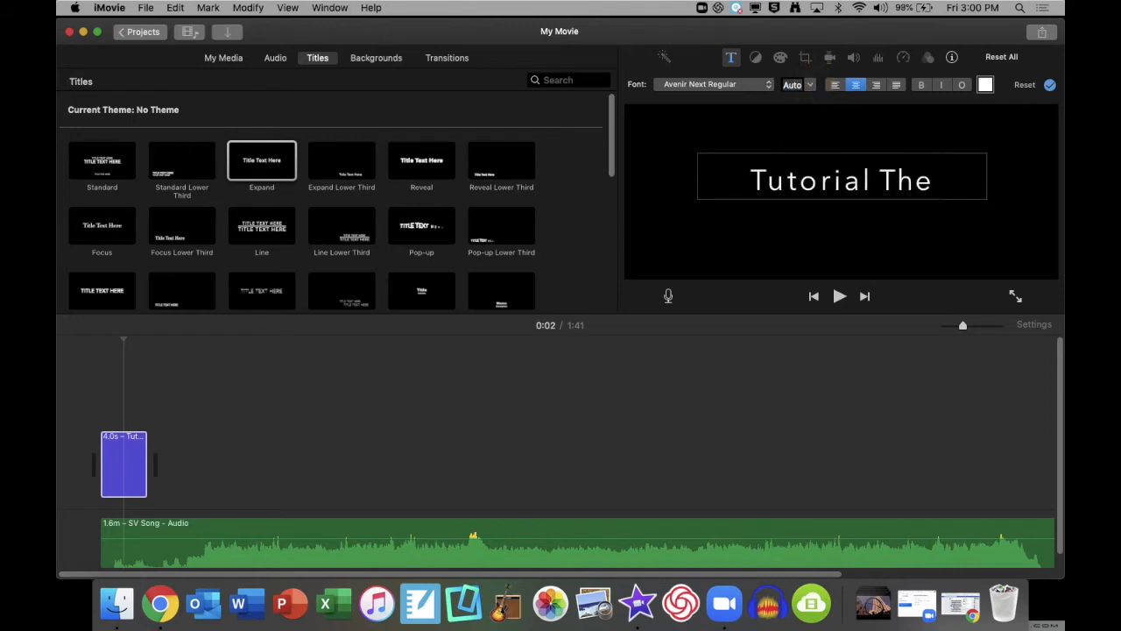
key(BackSpace)
text(at)
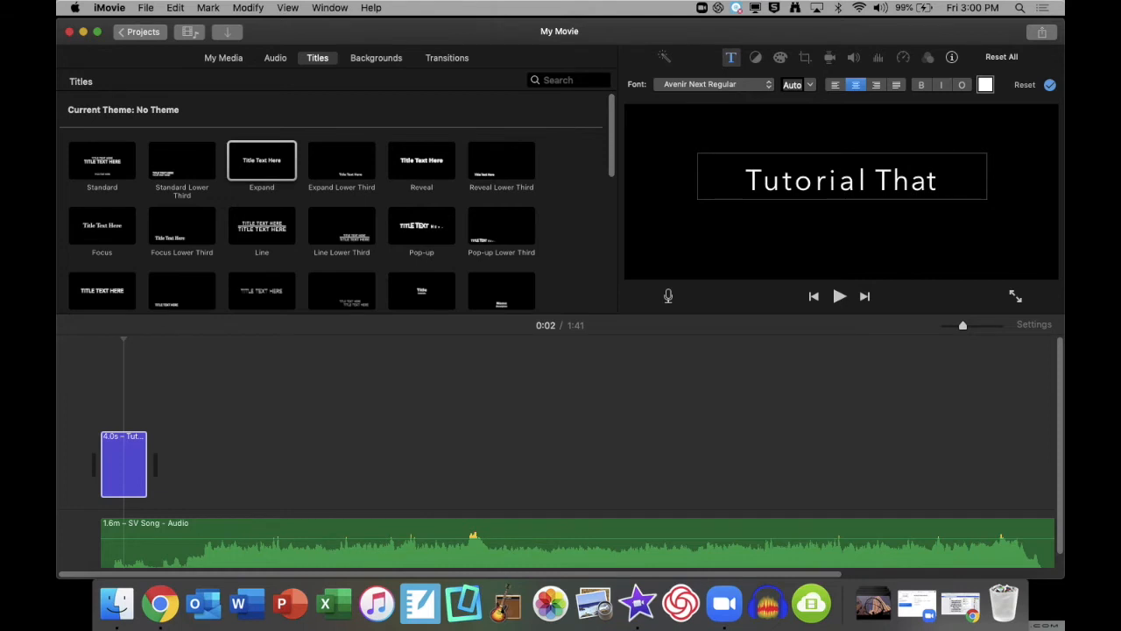
text( HadTooLong a titlebajl)
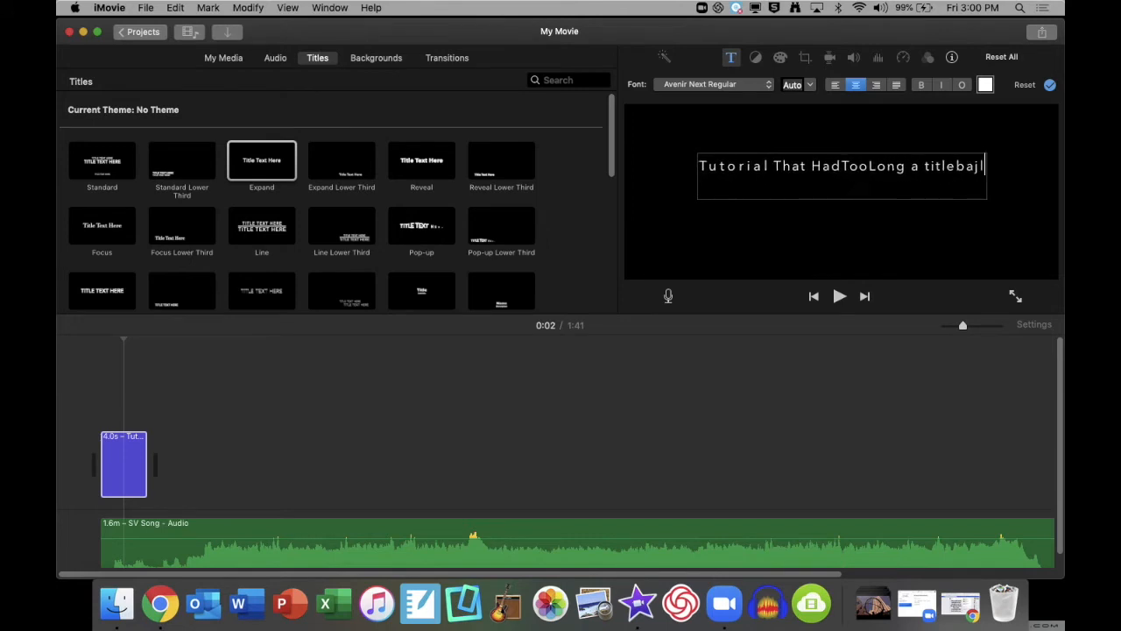
text(;cjkav;jfiopahfiowe)
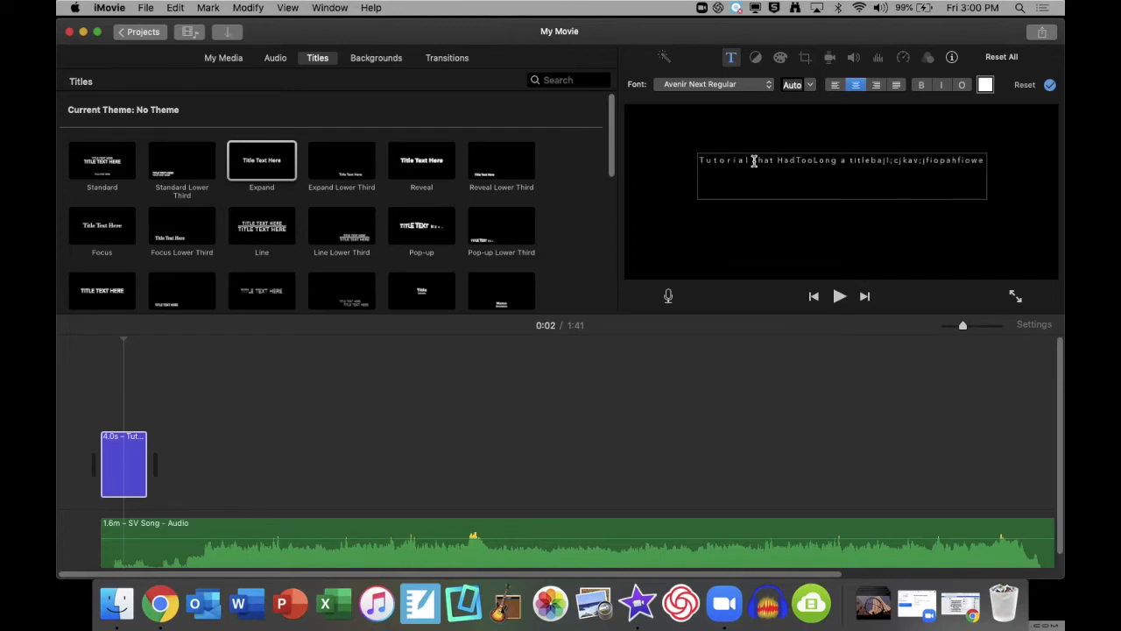
drag(753, 160, 865, 192)
key(BackSpace)
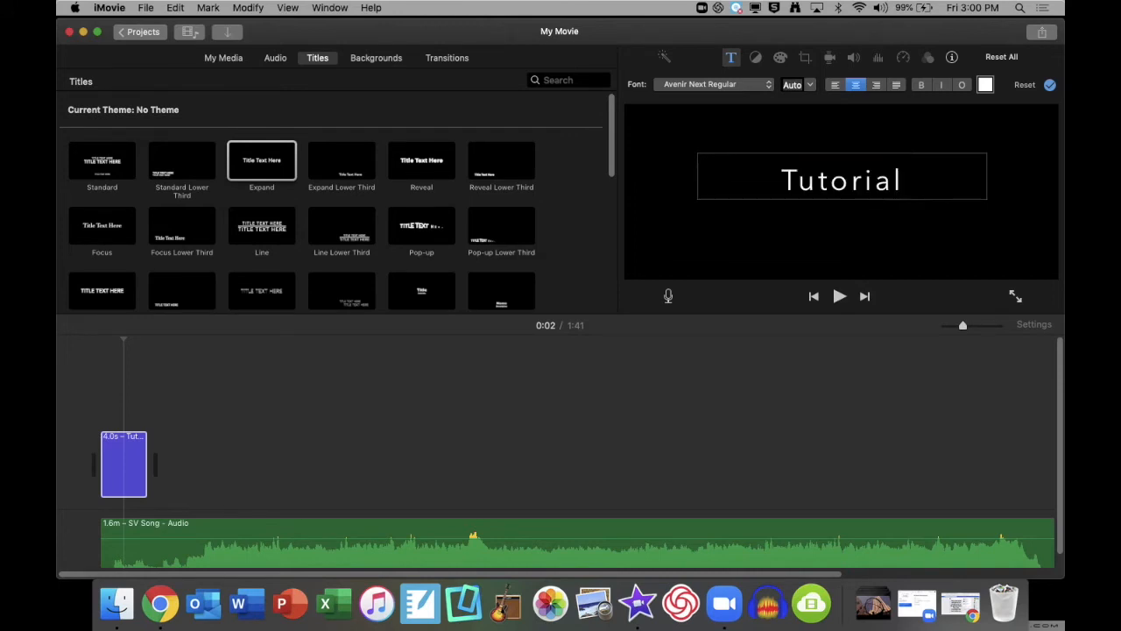
click(1048, 87)
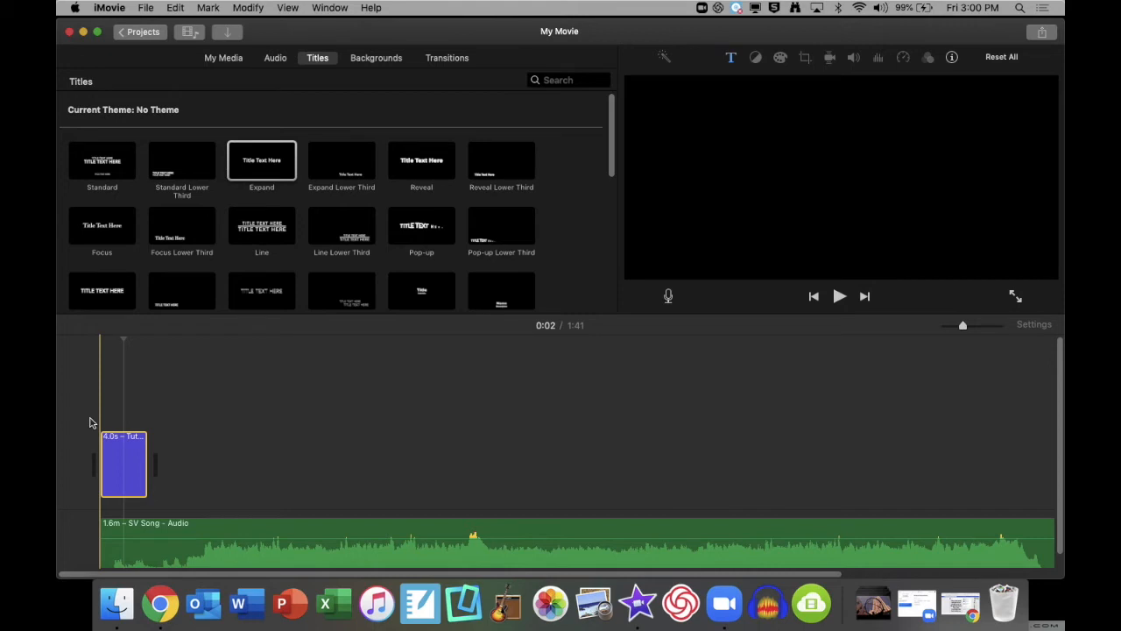
Play the Tutorial title, and try a length of 18.2 s before trimming it to 4.5 s
key(space)
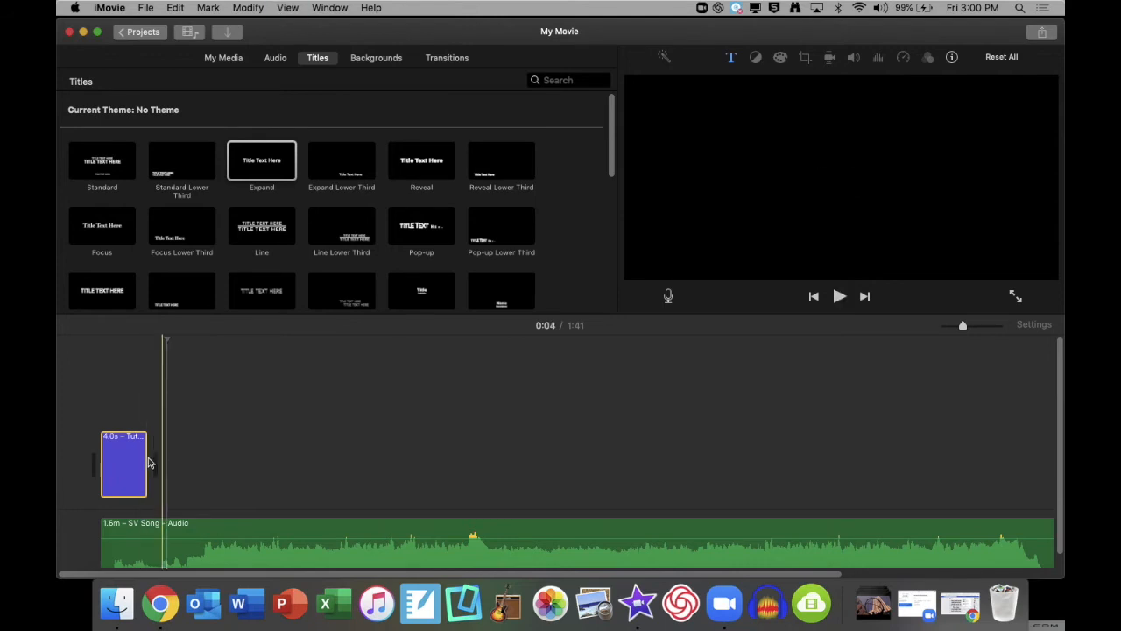
drag(145, 458, 277, 459)
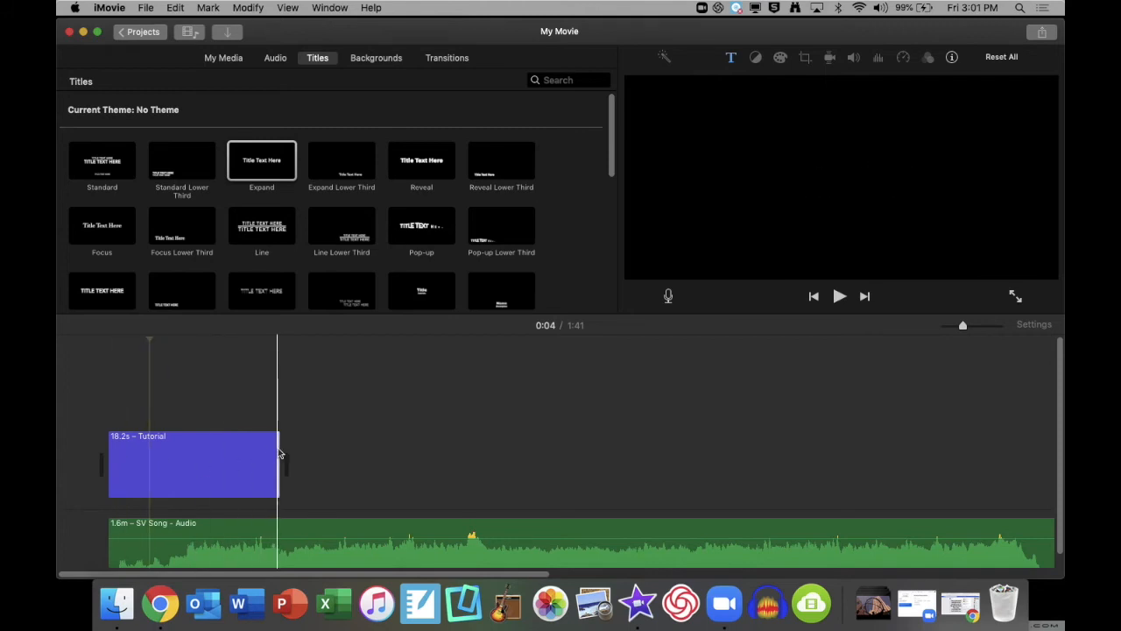
drag(277, 450, 145, 458)
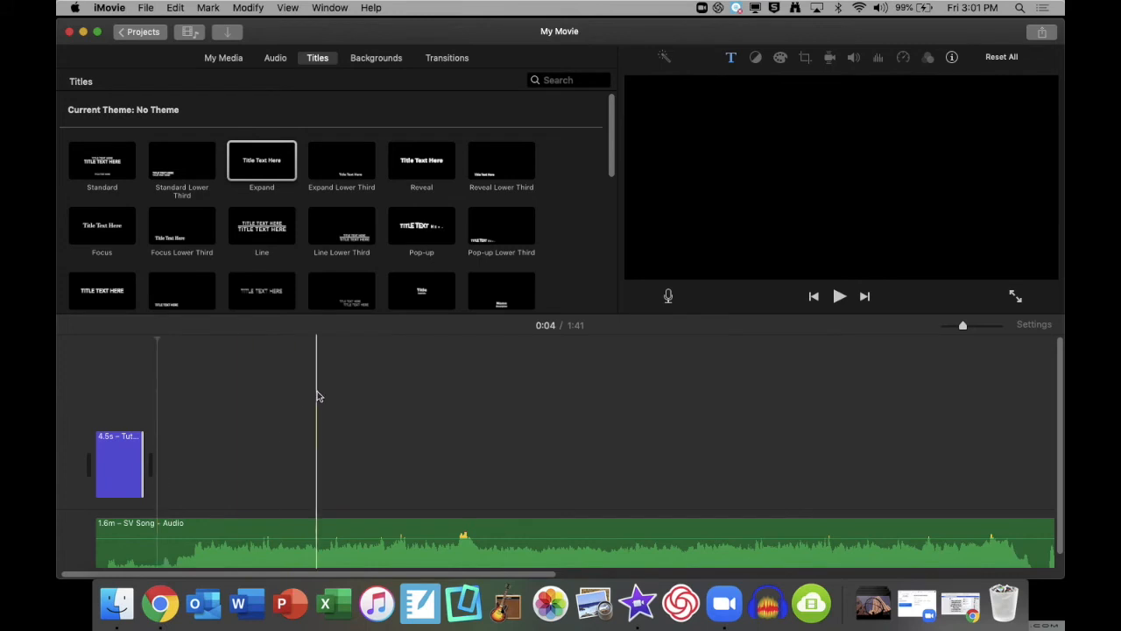
Add the 1.5-minute clip of the girl in the pink jacket from Tutorial 1 to the timeline, directly behind the Tutorial title
click(224, 59)
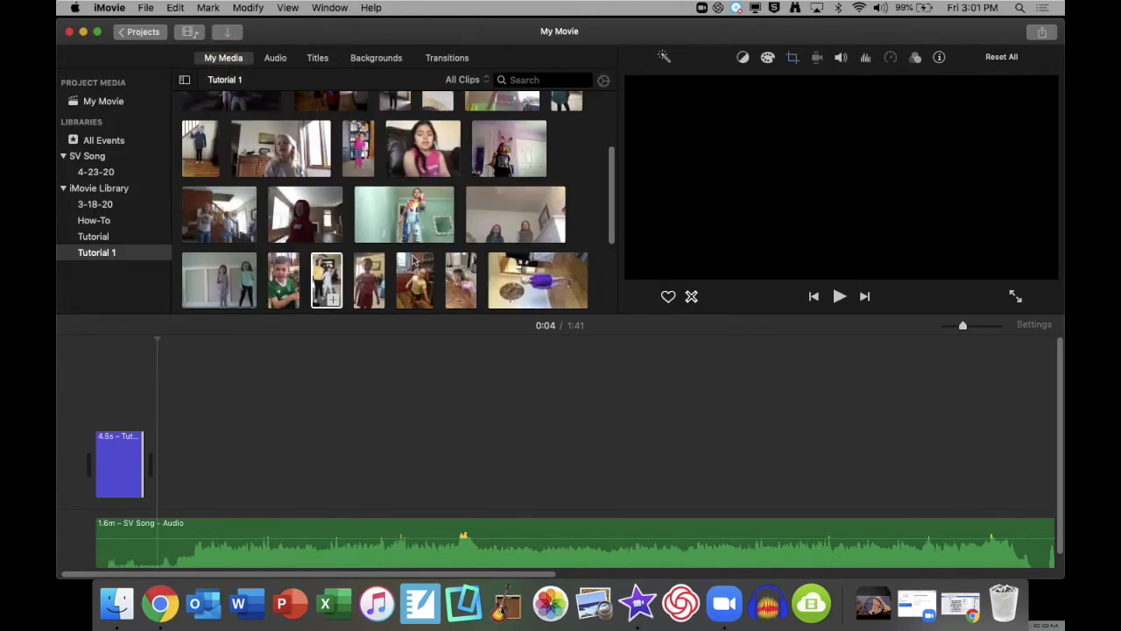
scroll(416, 259, up, 5)
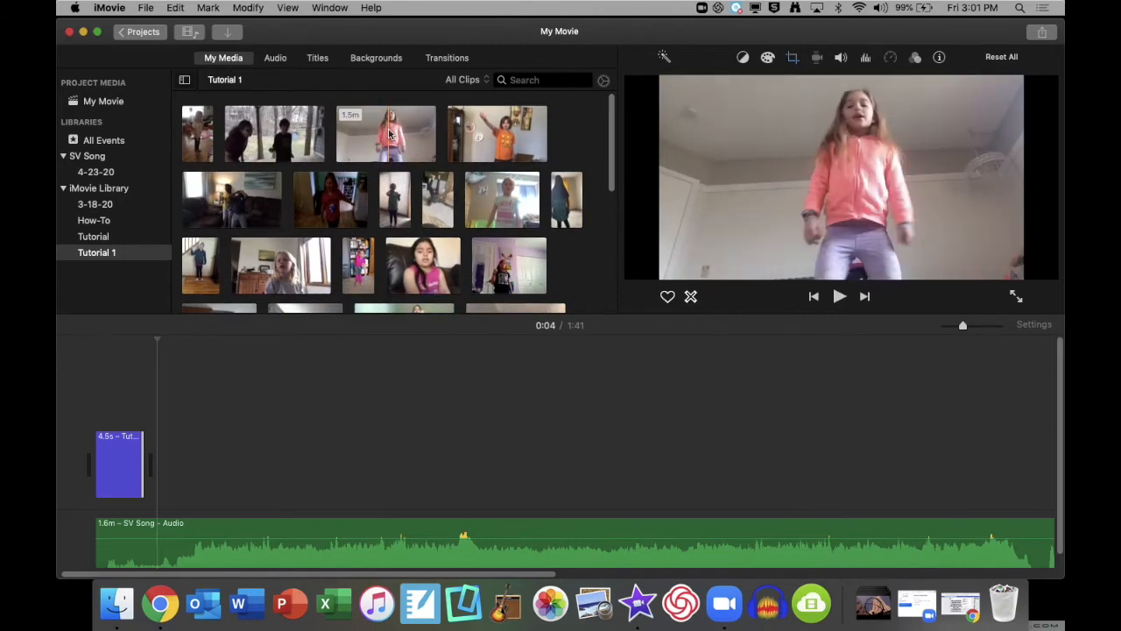
drag(386, 132, 156, 466)
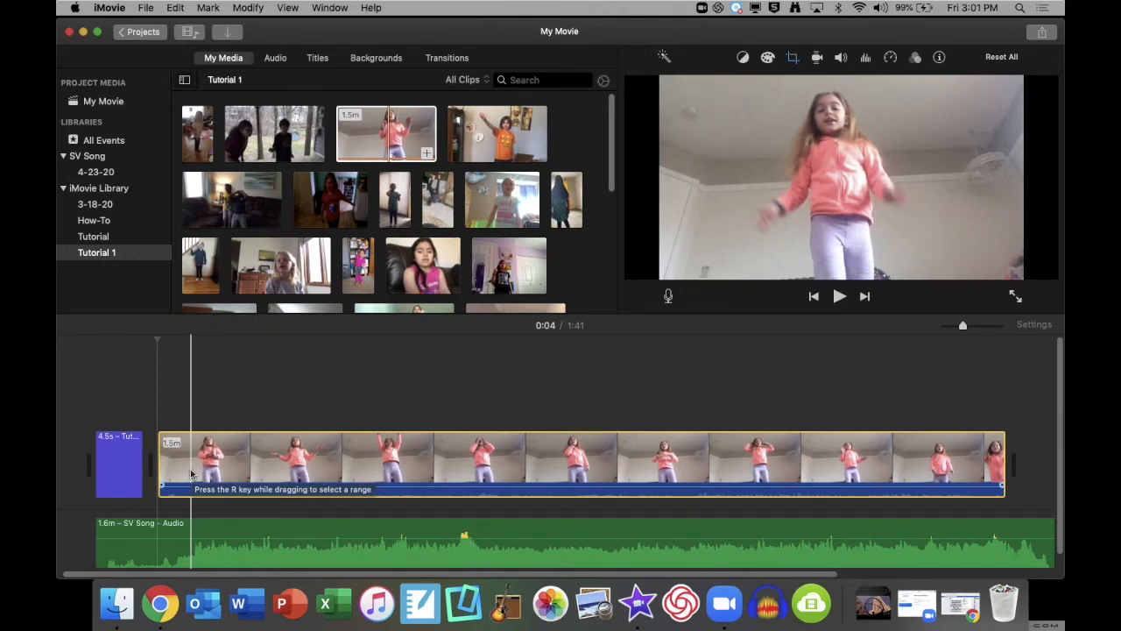
Split the pink-jacket clip about 3.5 s in, delete the opening piece, and play the new start against the song
click(191, 474)
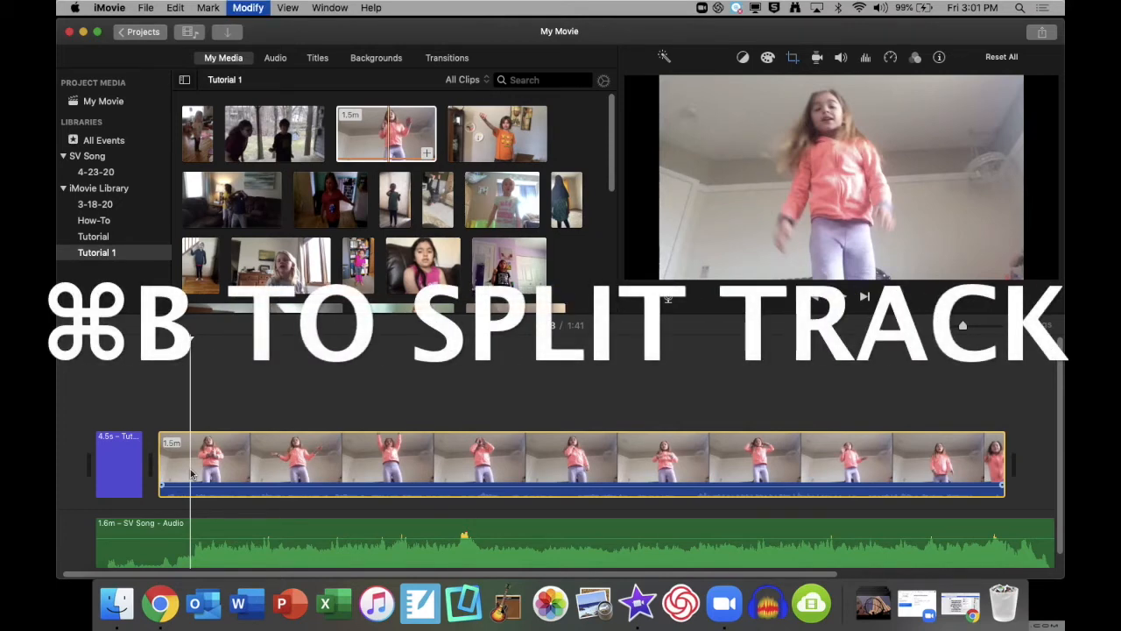
key(super+b)
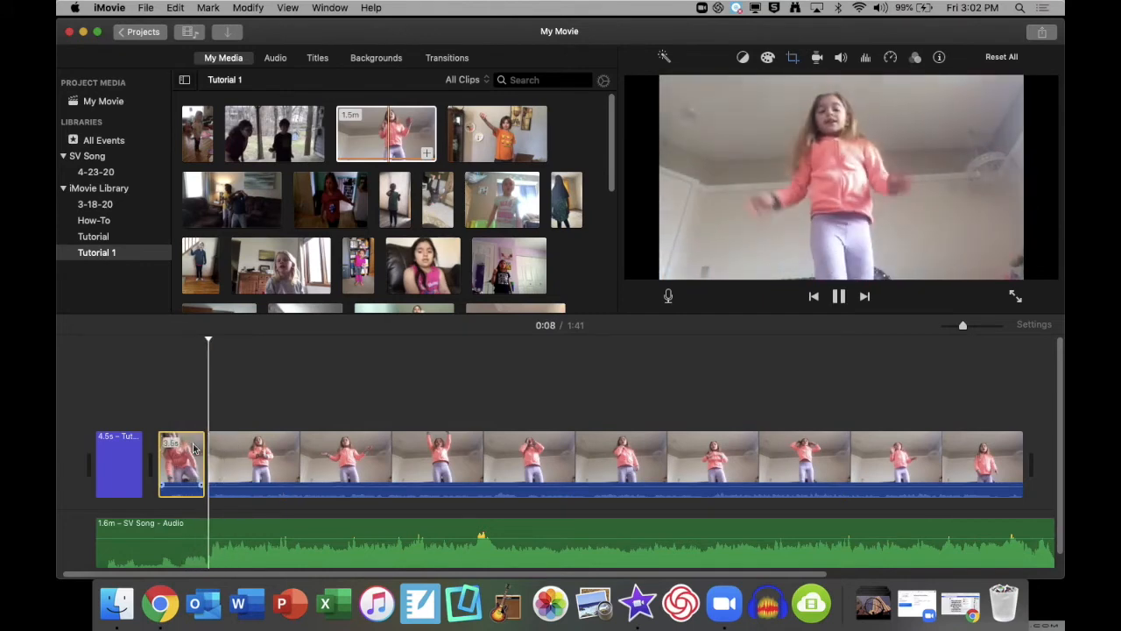
key(space)
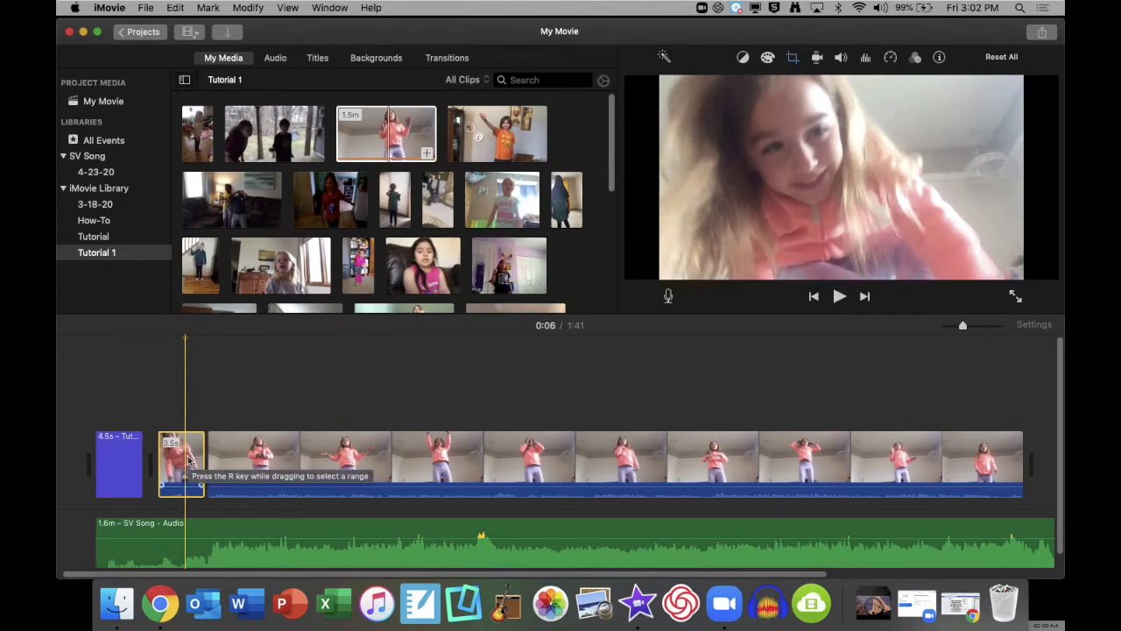
key(Delete)
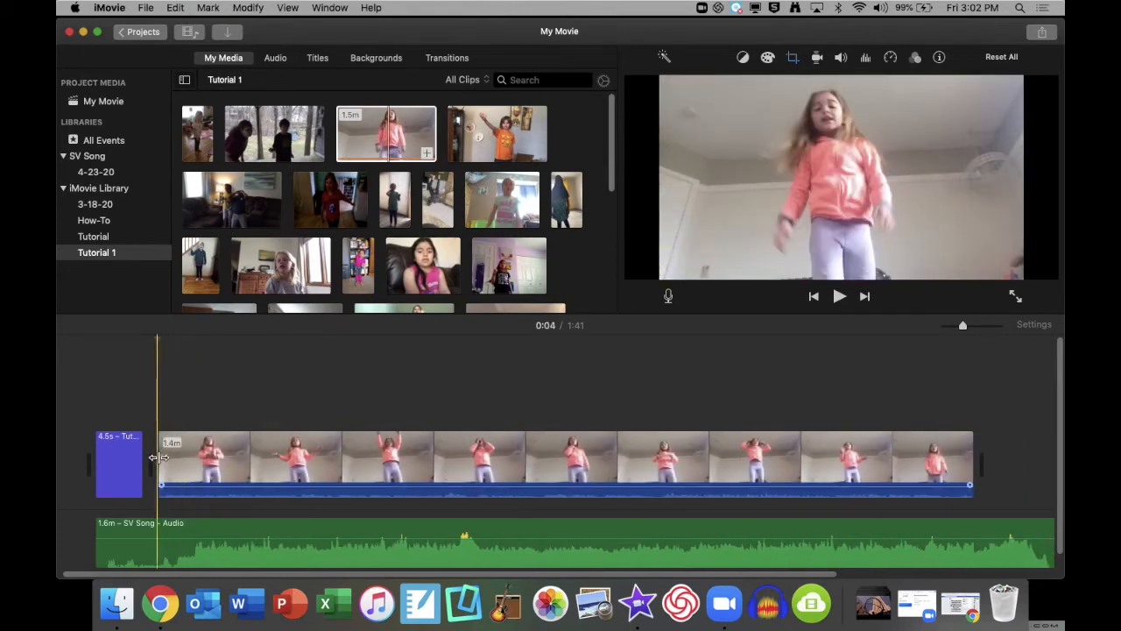
key(space)
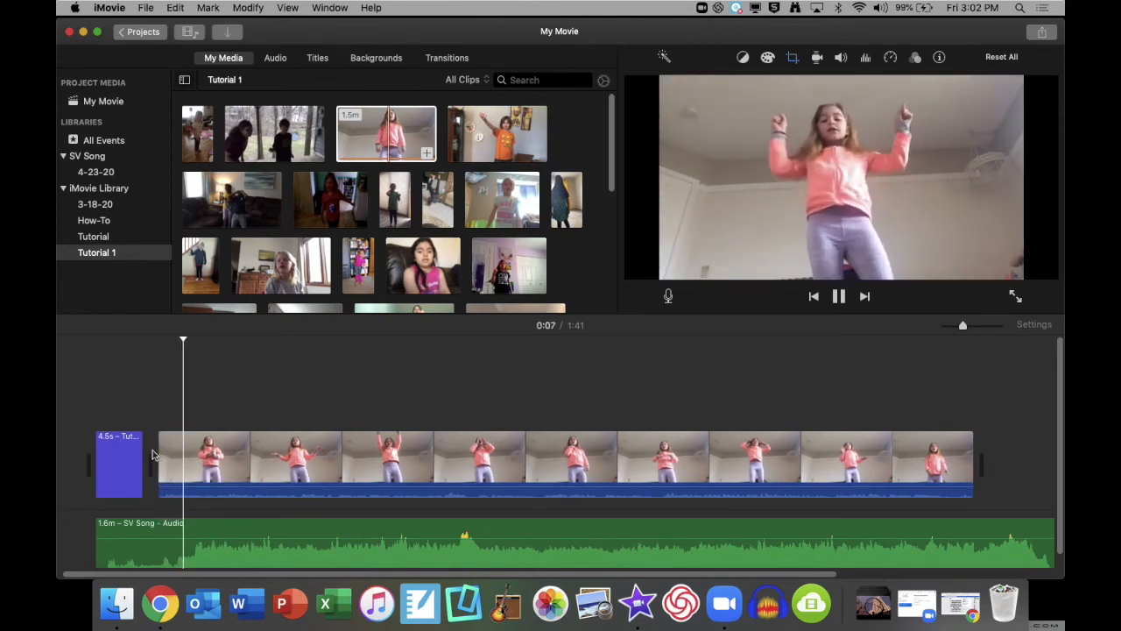
key(space)
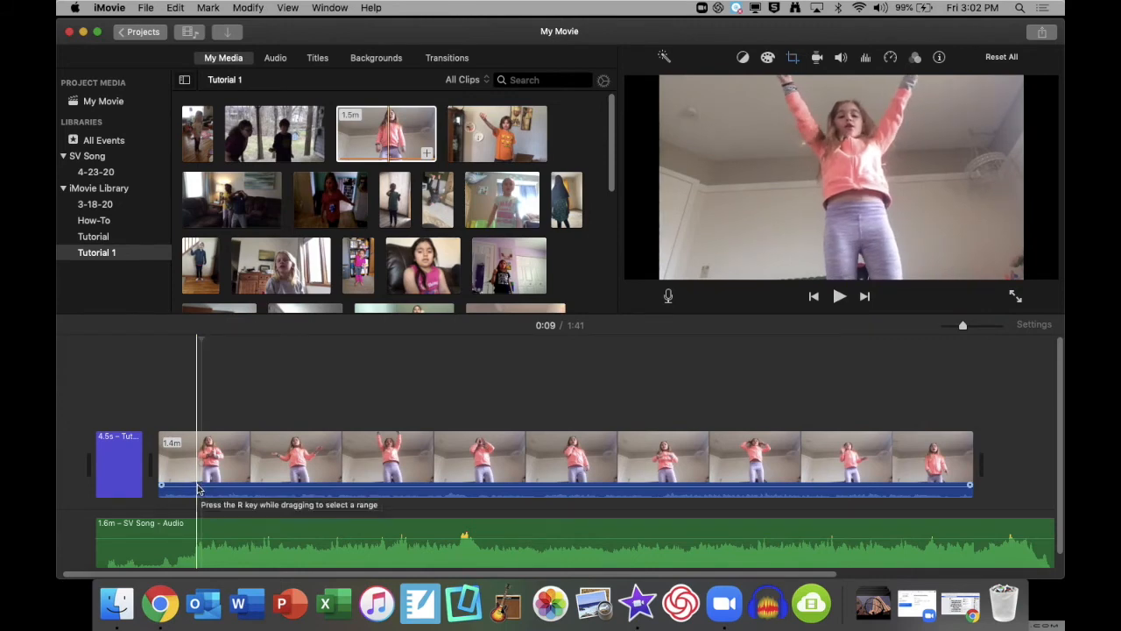
Try shifting the pink-jacket clip by lengthening the Tutorial title to 10.8 s and cutting it back to 7.3 s, playing each version
drag(198, 488, 232, 468)
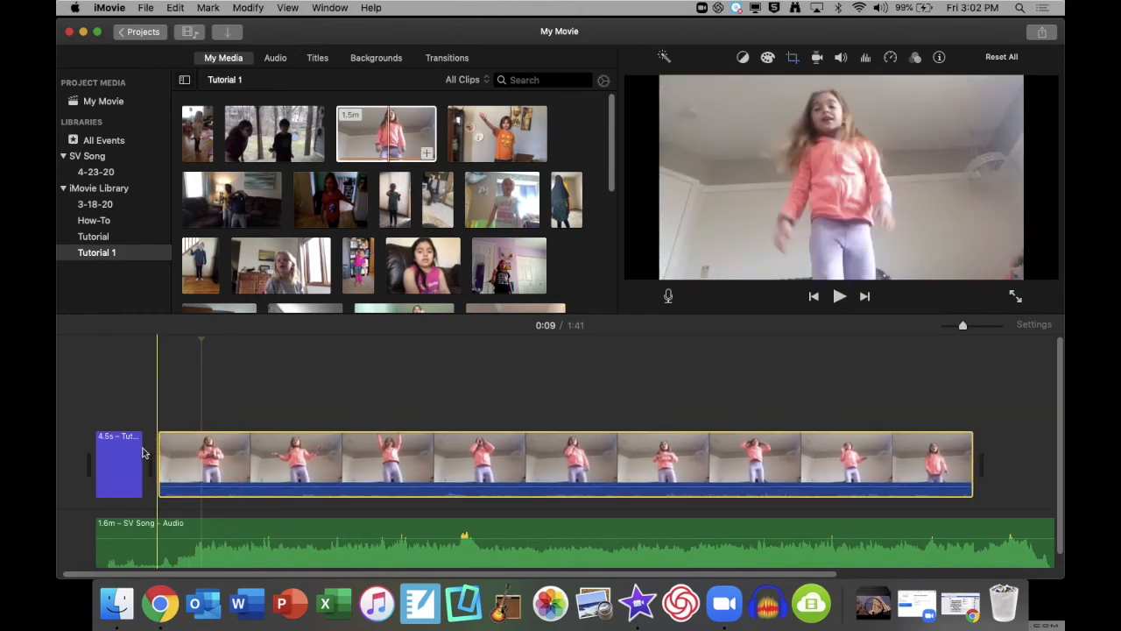
drag(141, 452, 202, 452)
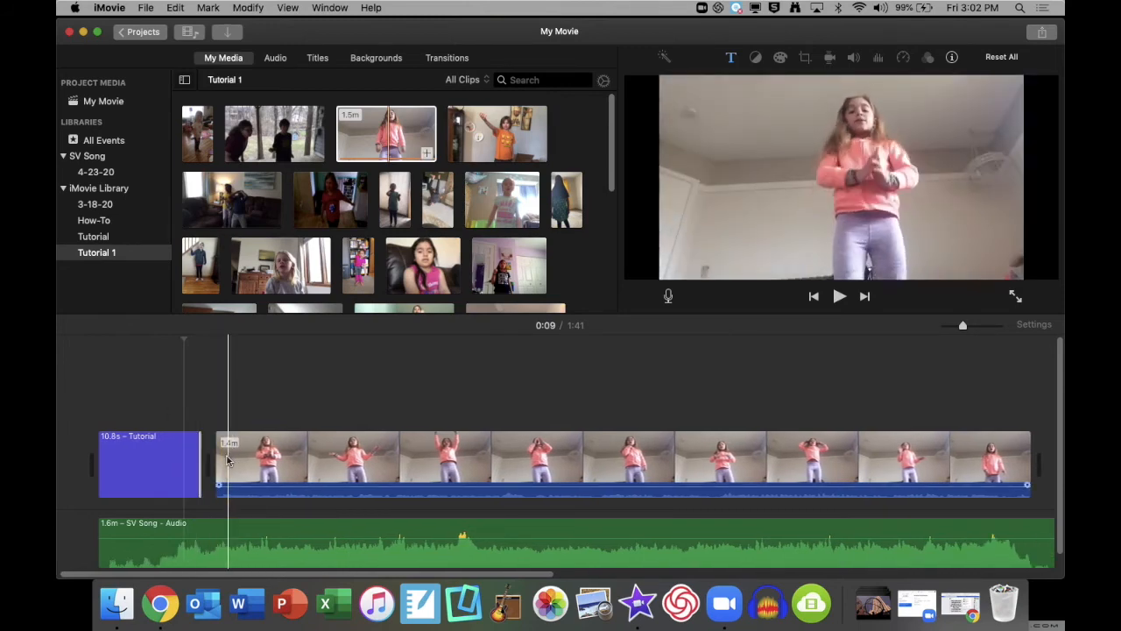
key(space)
drag(194, 443, 166, 443)
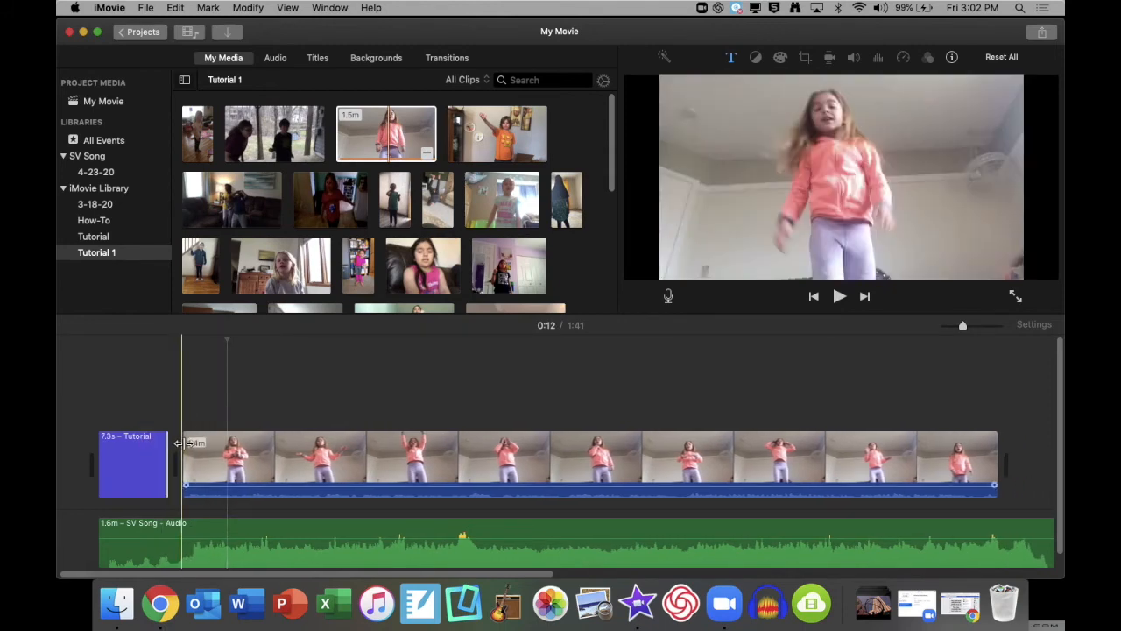
key(space)
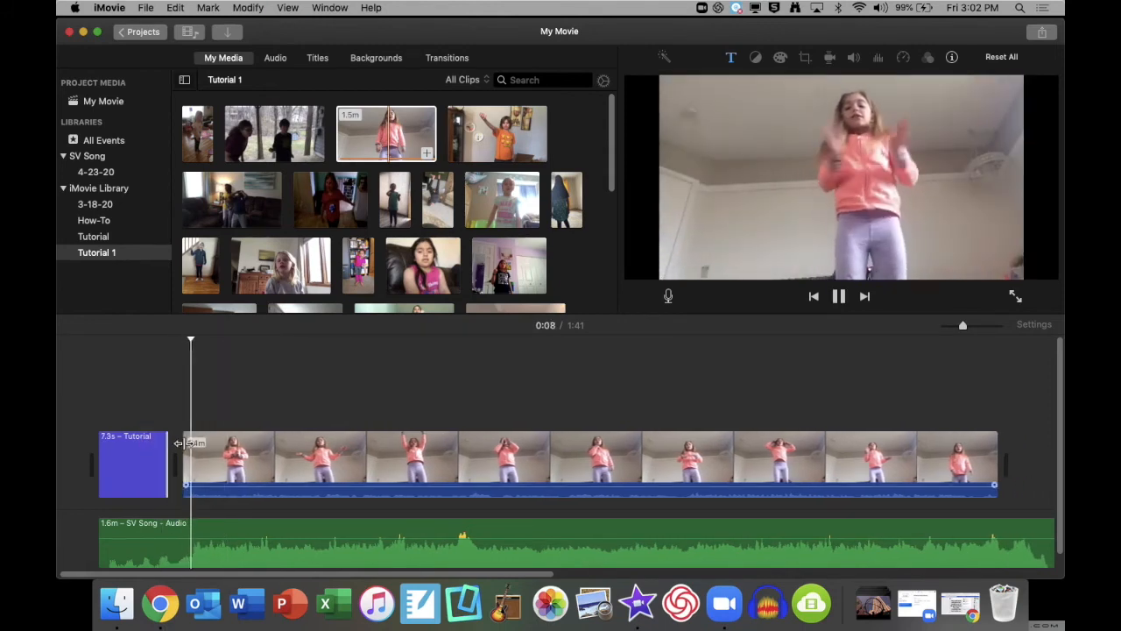
key(space)
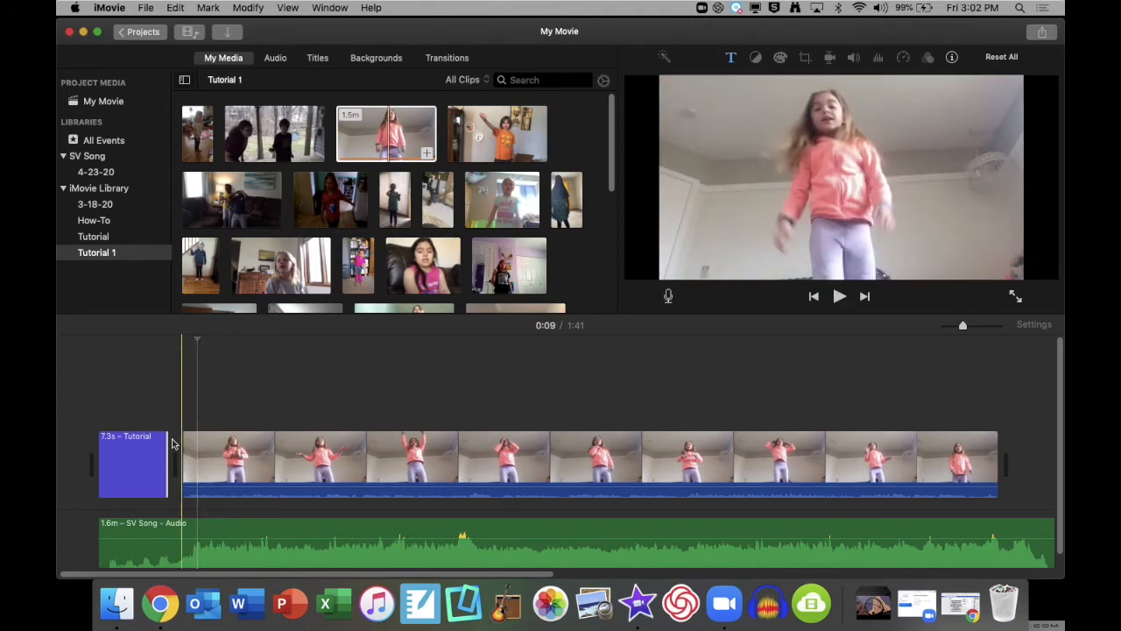
Examine the join between the Tutorial title and the pink-jacket clip at close-up and whole-movie timeline scales
key(super+plus)
key(super+plus)
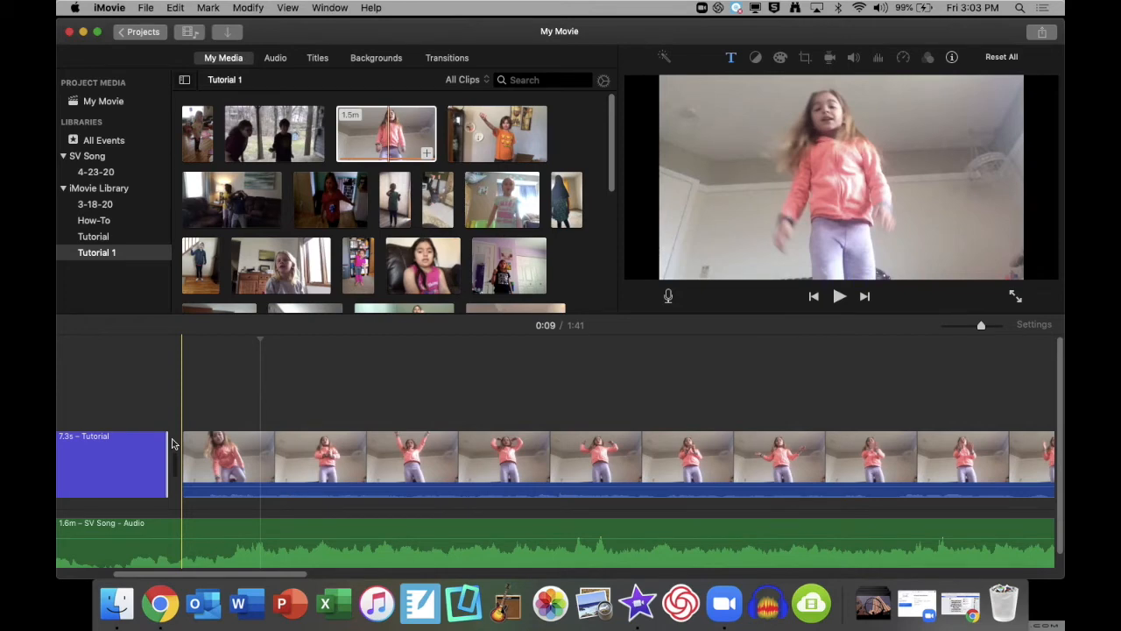
key(super+plus)
key(super+plus)
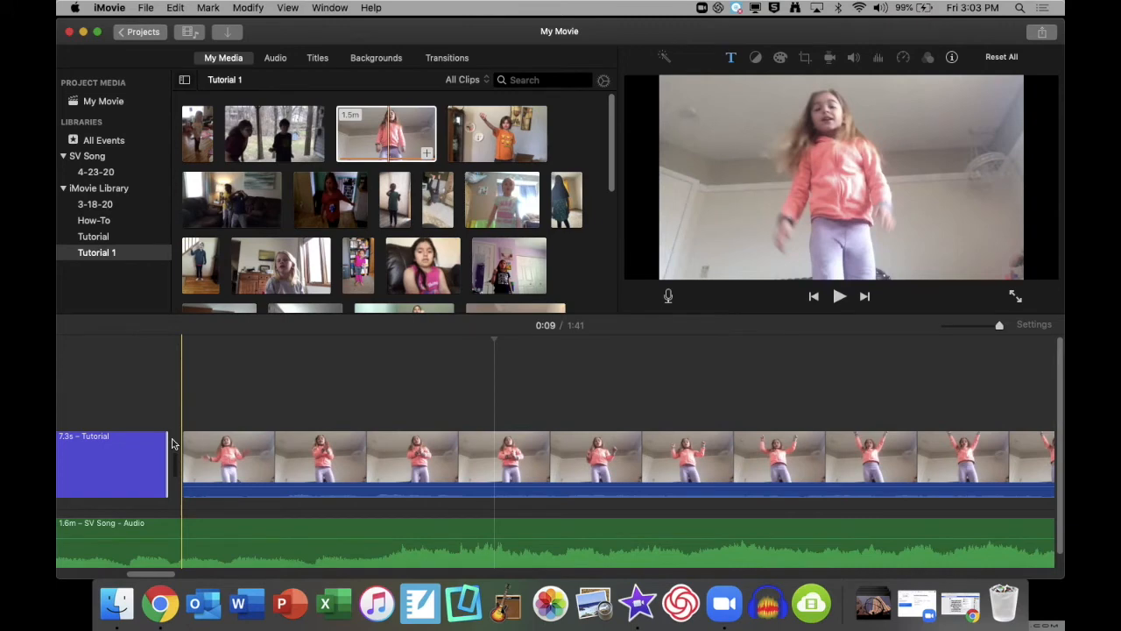
key(super+minus)
key(super+minus)
key(super+minus)
key(super+minus)
key(super+minus)
key(super+minus)
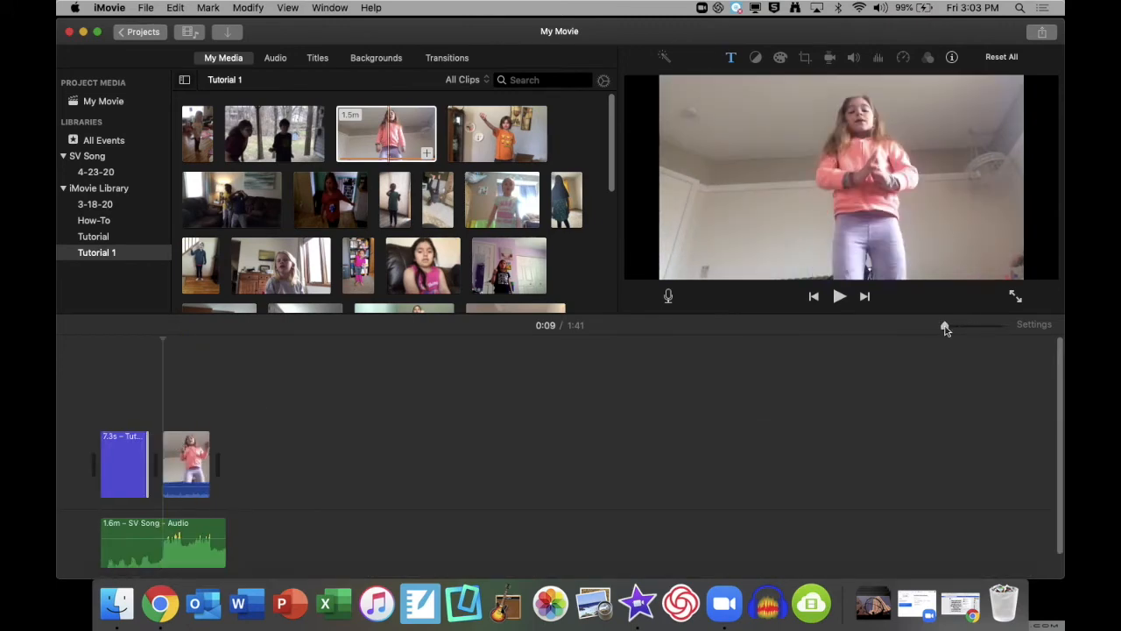
Locate the start of the singing in the SV Song waveform and play the pink-jacket clip from there to check its sync
drag(950, 330, 979, 327)
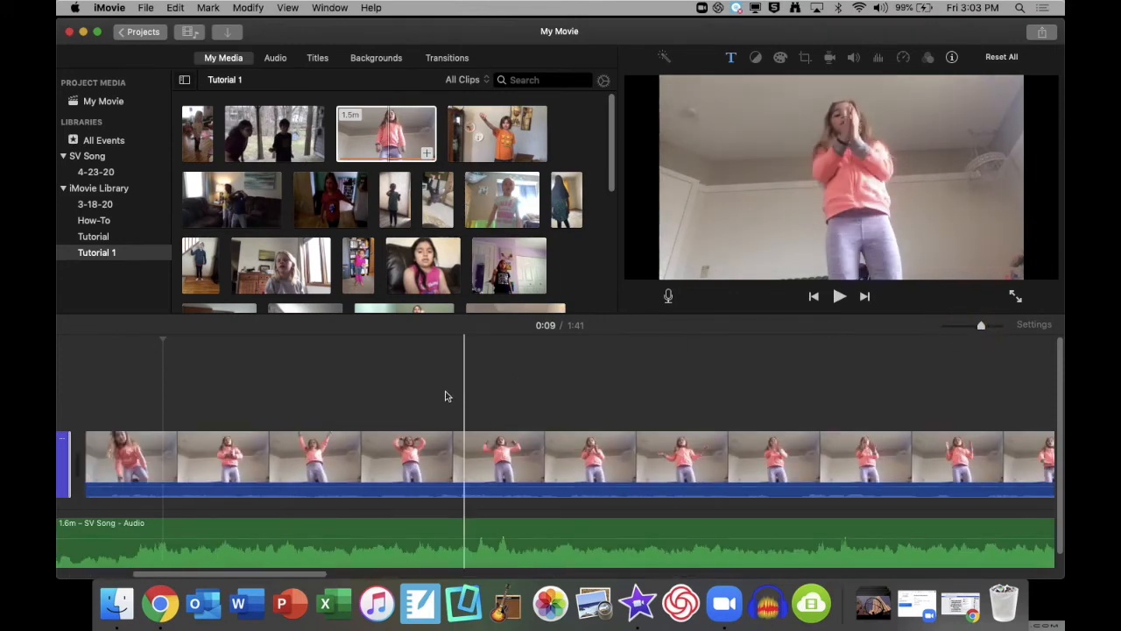
click(139, 392)
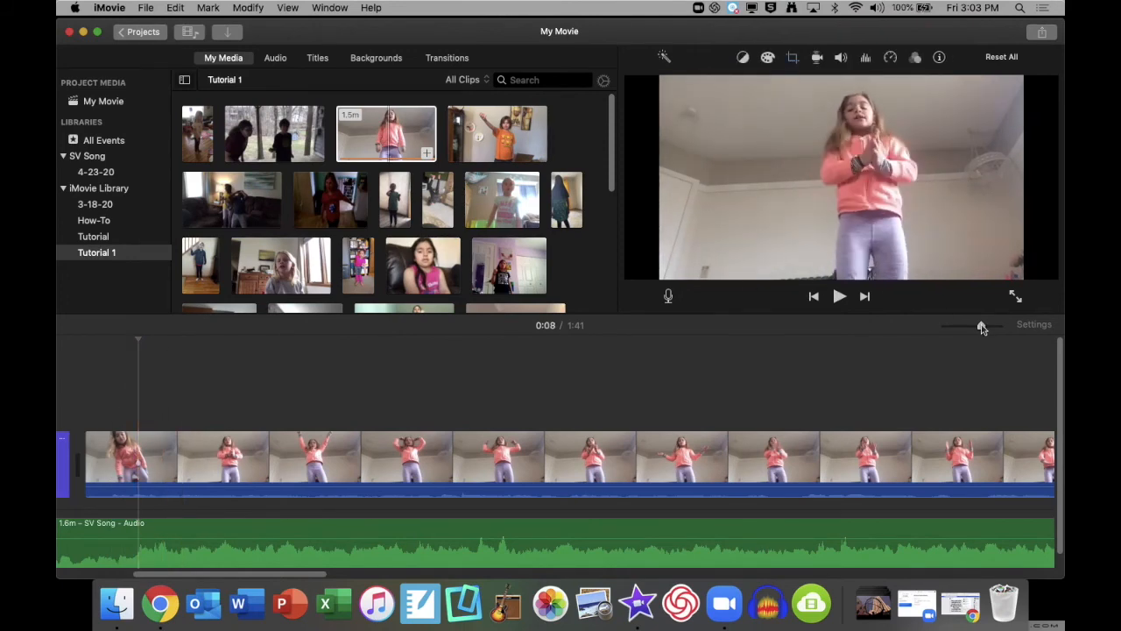
drag(982, 328, 998, 326)
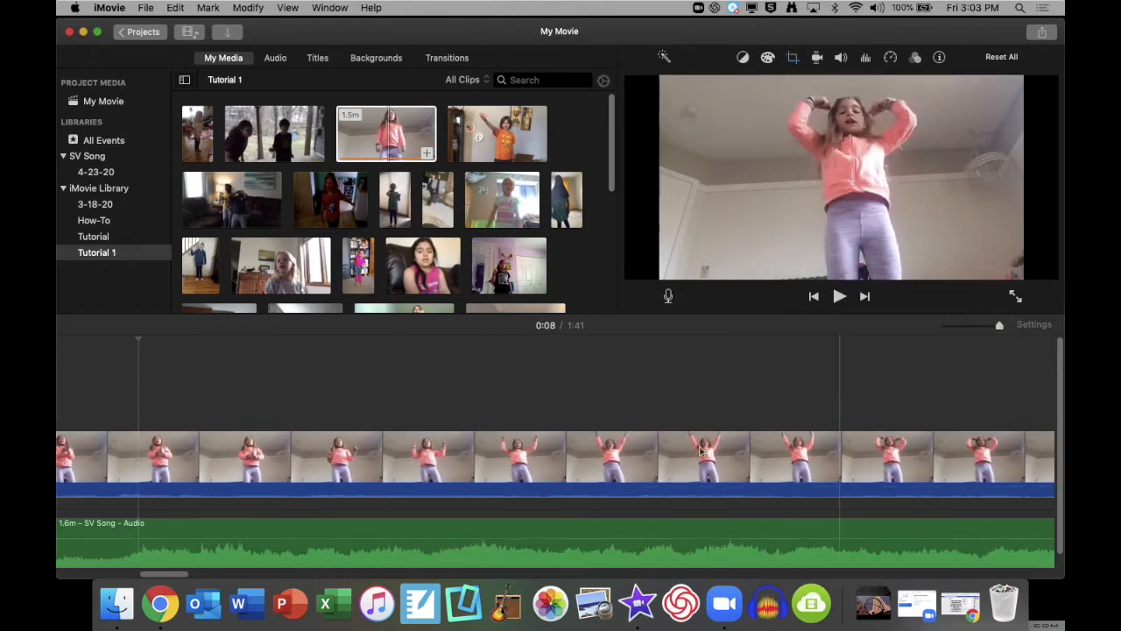
scroll(511, 551, left, 10)
scroll(510, 551, right, 2)
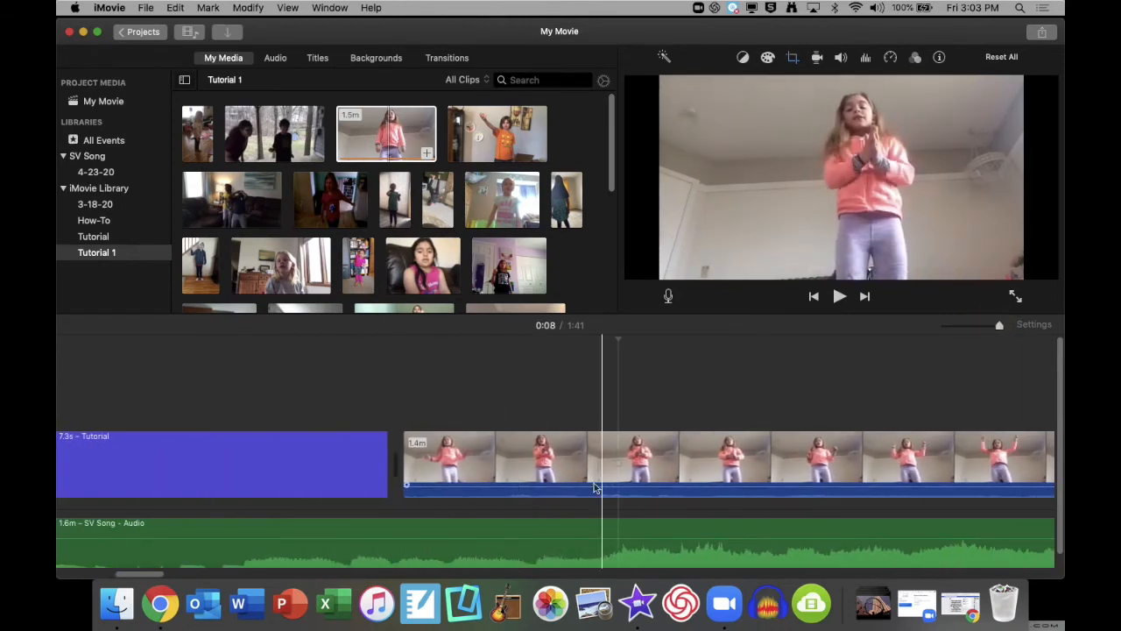
key(space)
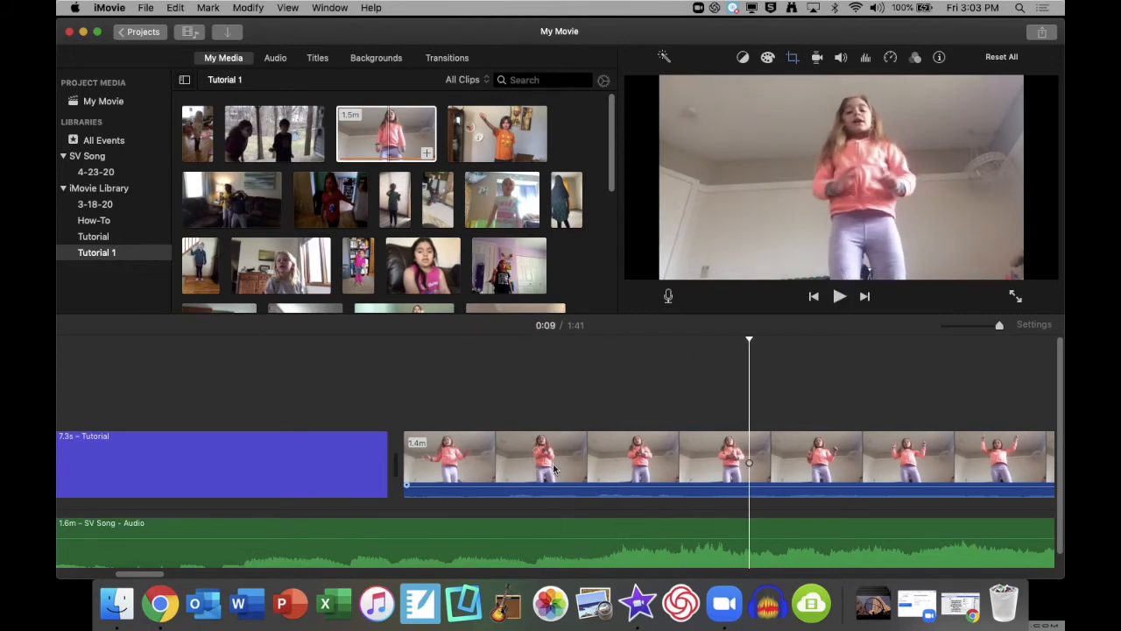
key(space)
key(space)
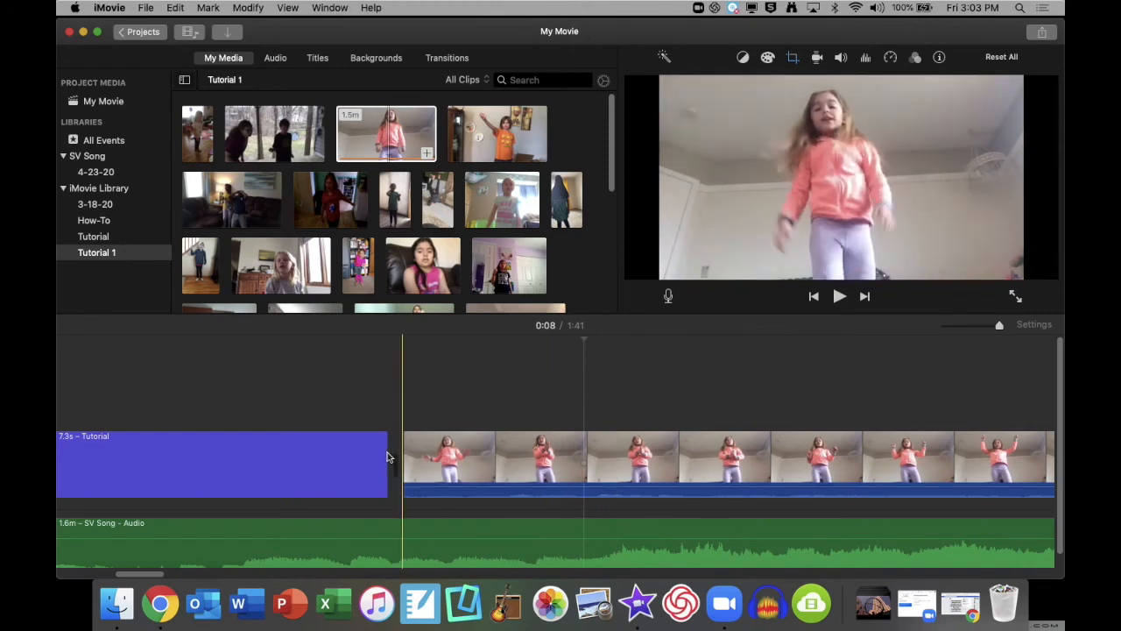
Try Tutorial title lengths of 8.2 s and 8.1 s, playing each to check the clip's sync with the song
drag(386, 452, 558, 458)
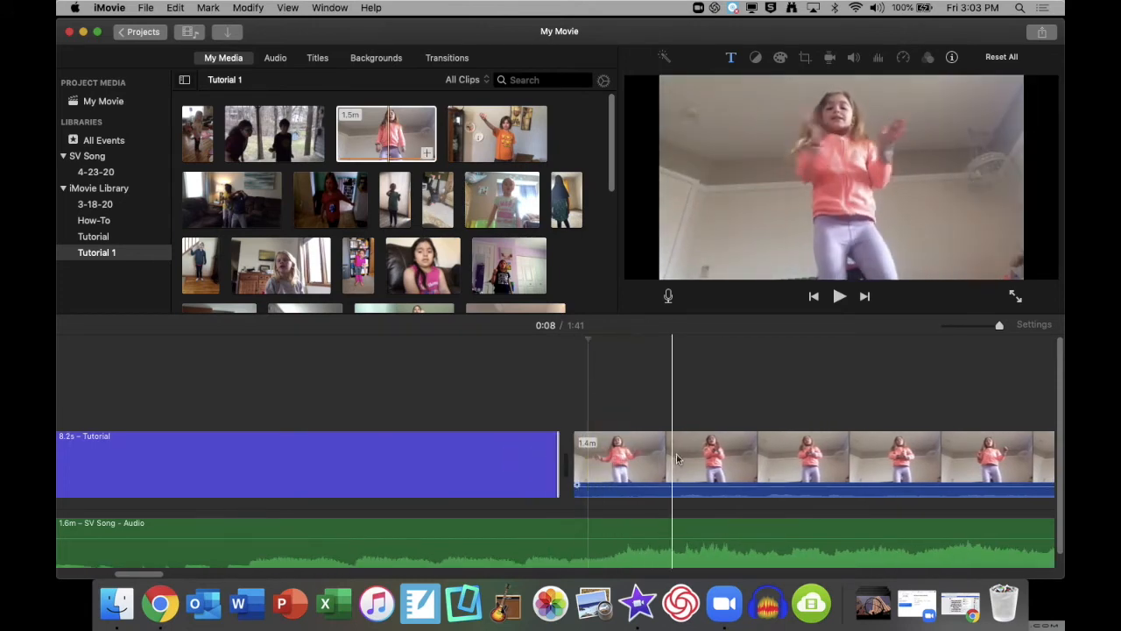
key(space)
key(space)
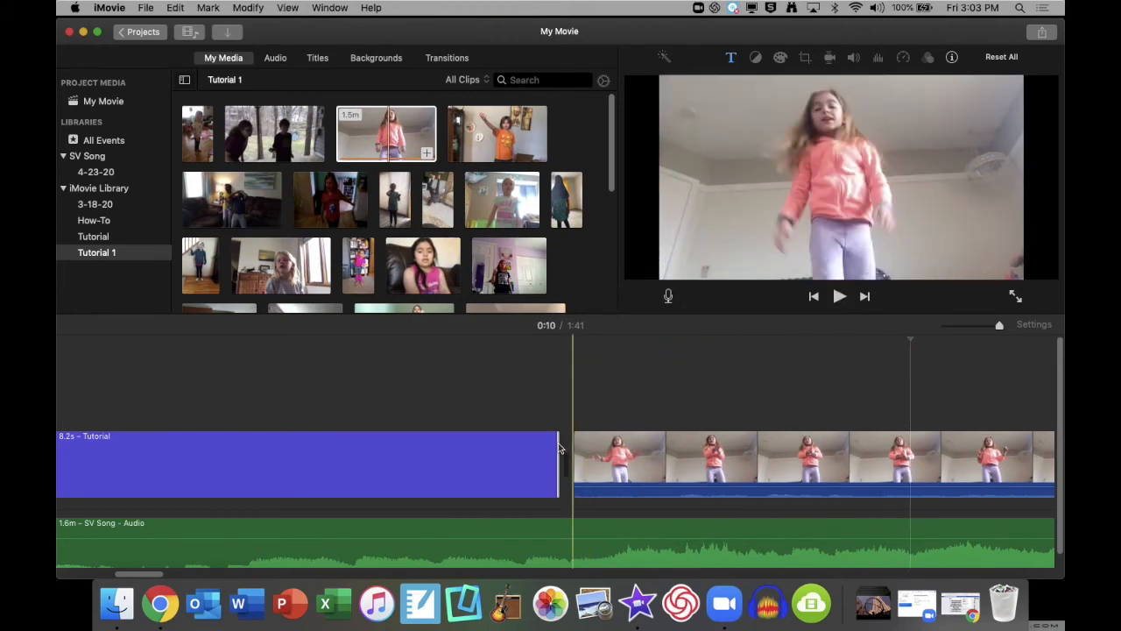
drag(557, 445, 540, 445)
key(space)
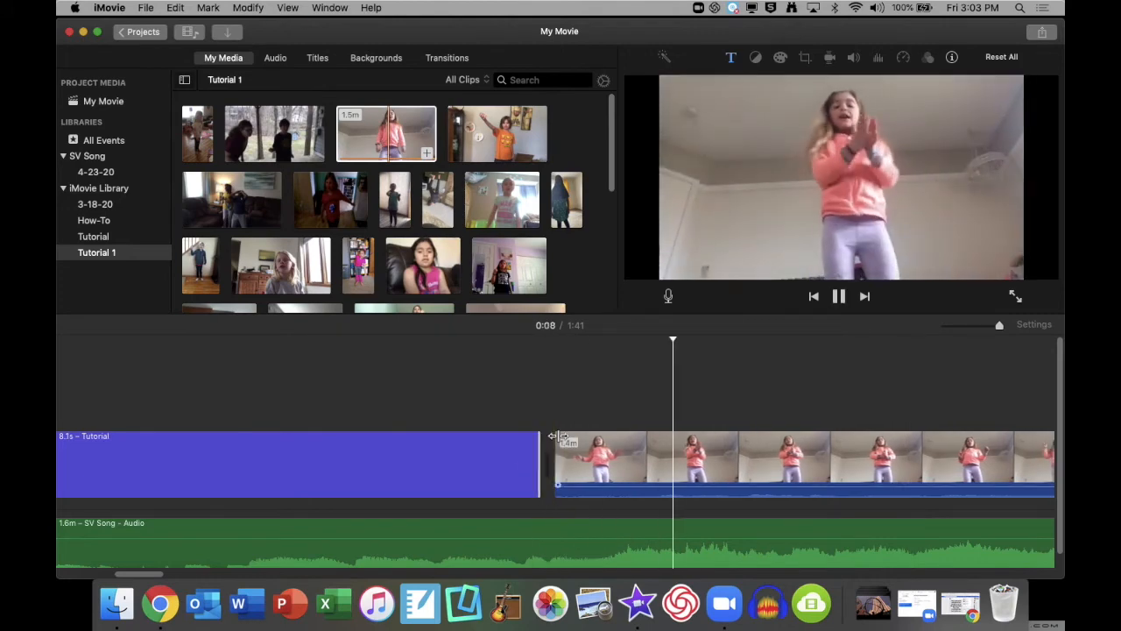
key(space)
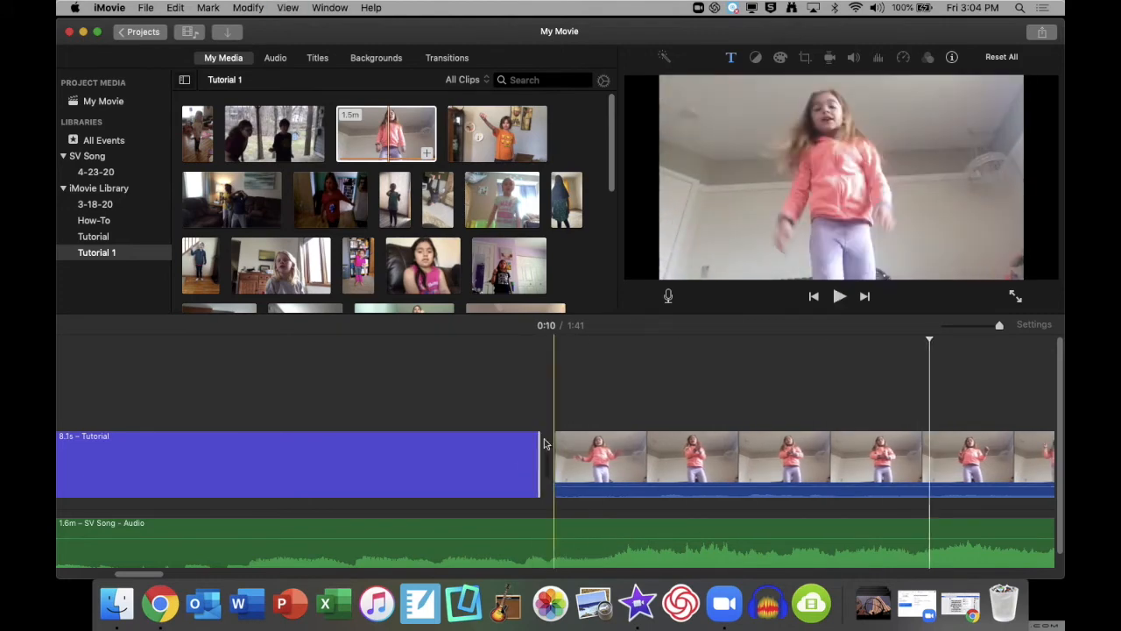
Try Tutorial title lengths of 8.3 s and 7.8 s, playing the clip after each change to compare the sync
drag(541, 441, 574, 442)
key(space)
key(space)
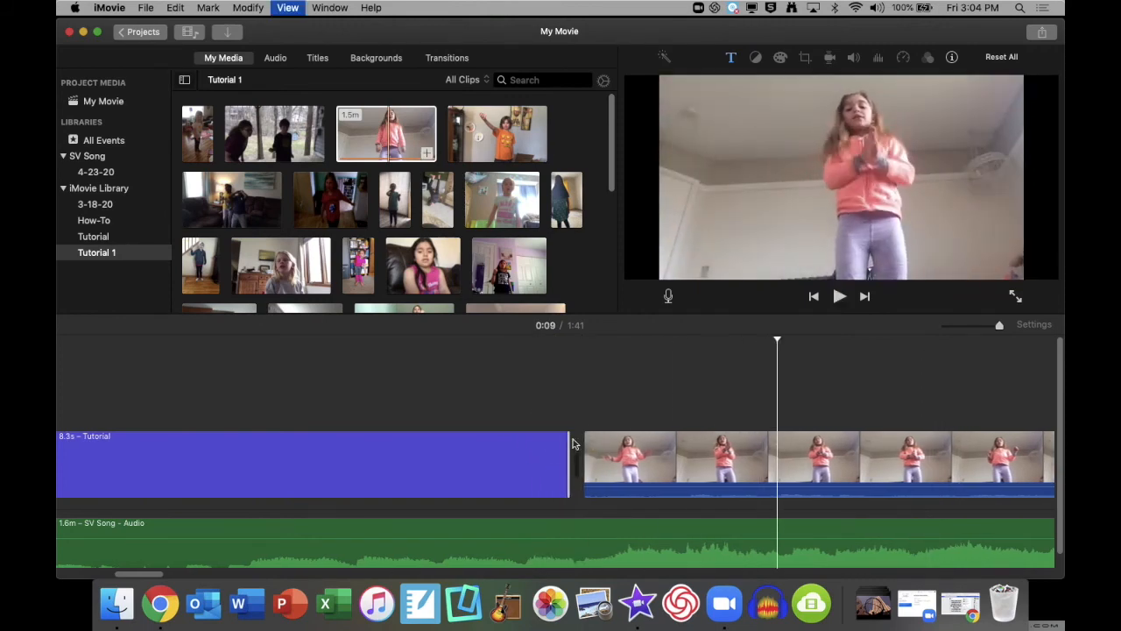
drag(566, 440, 474, 446)
key(space)
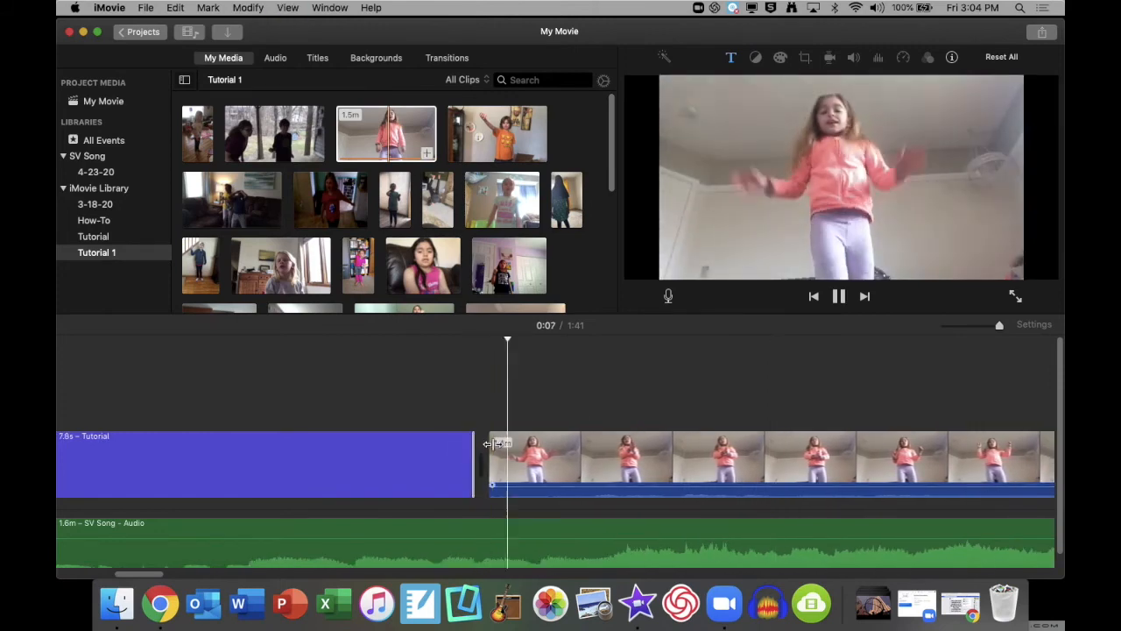
key(space)
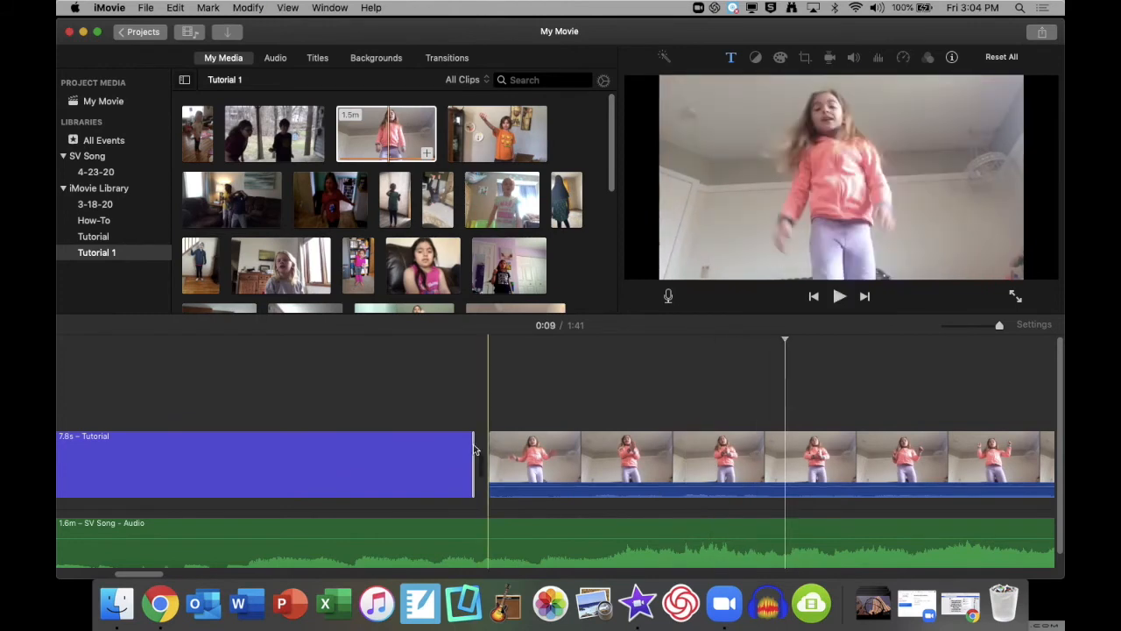
Try a 7.6 s Tutorial title, set its length to 7.9 s, play the clip with the song, and return to the clip's start
drag(473, 444, 441, 446)
key(space)
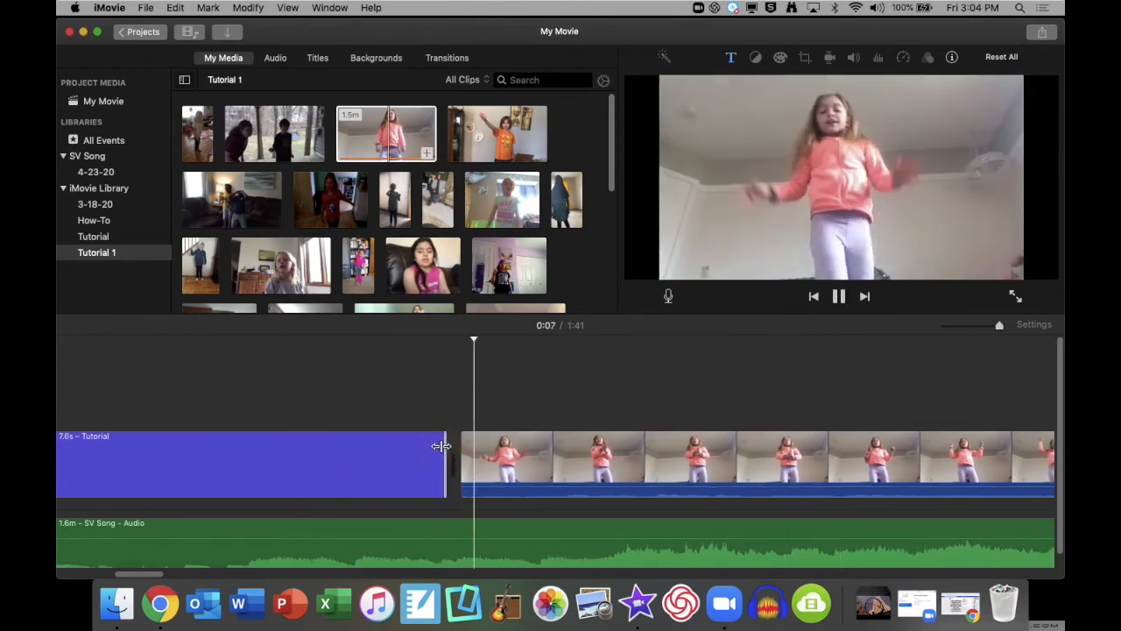
key(space)
drag(440, 446, 501, 451)
key(space)
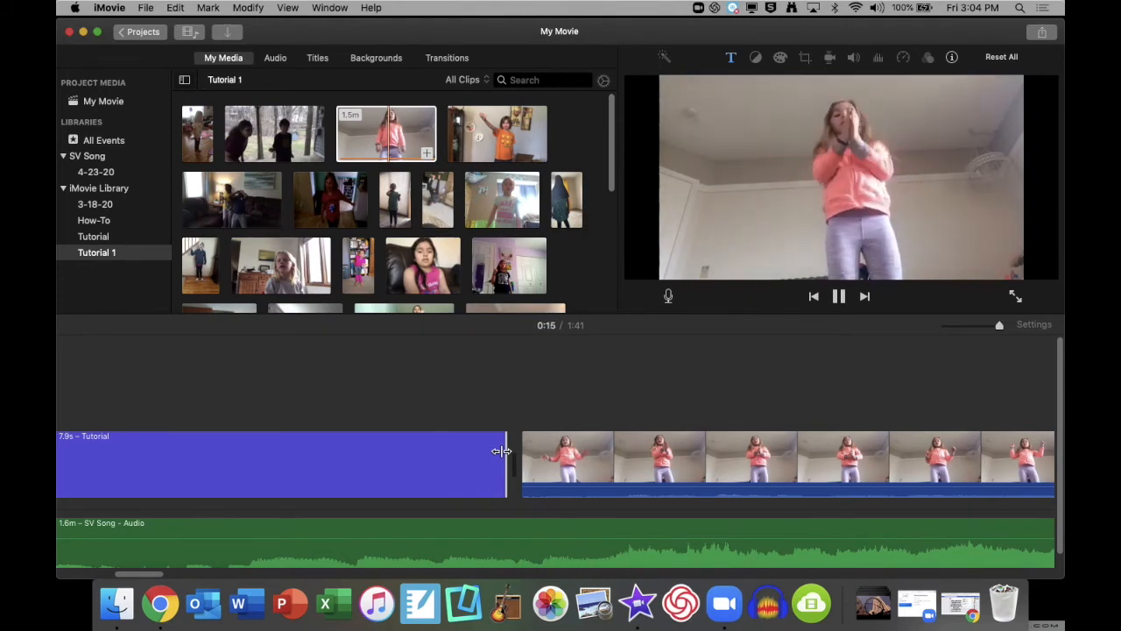
key(space)
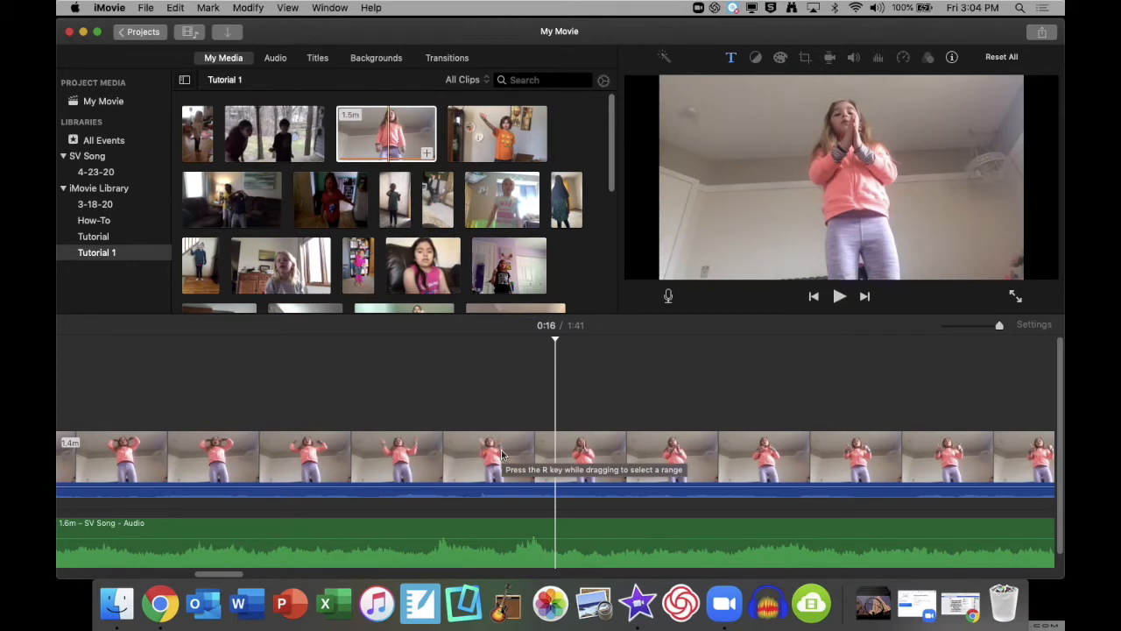
scroll(501, 453, left, 10)
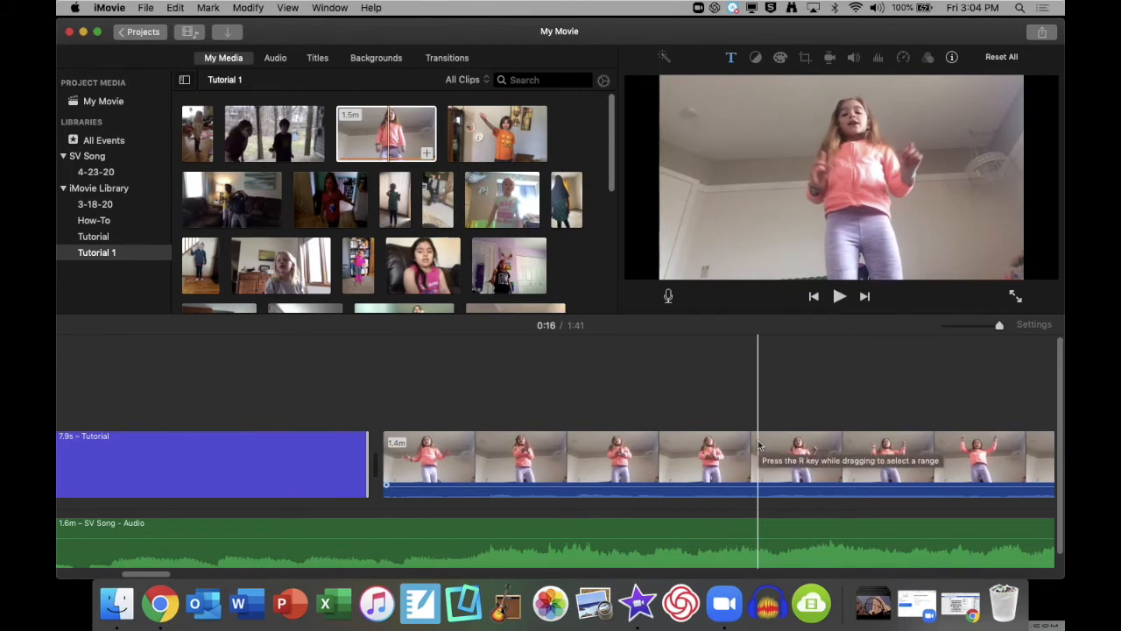
scroll(759, 447, right, 3)
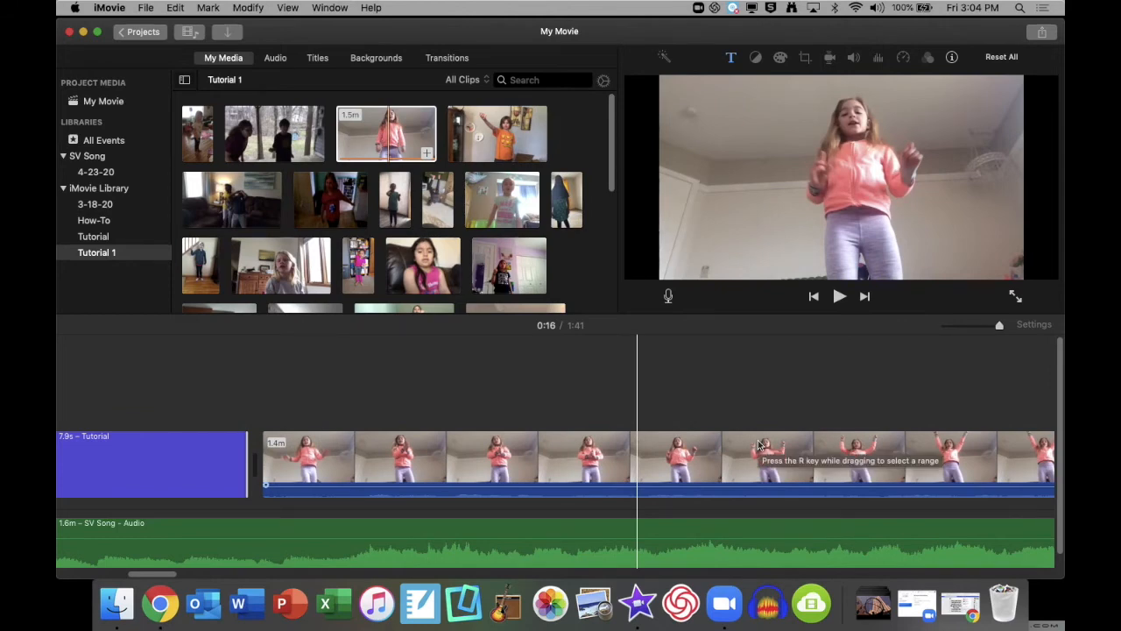
Add the green-shirt singer's portrait clip from Tutorial 1 to the timeline above the pink-jacket clip
scroll(701, 438, left, 2)
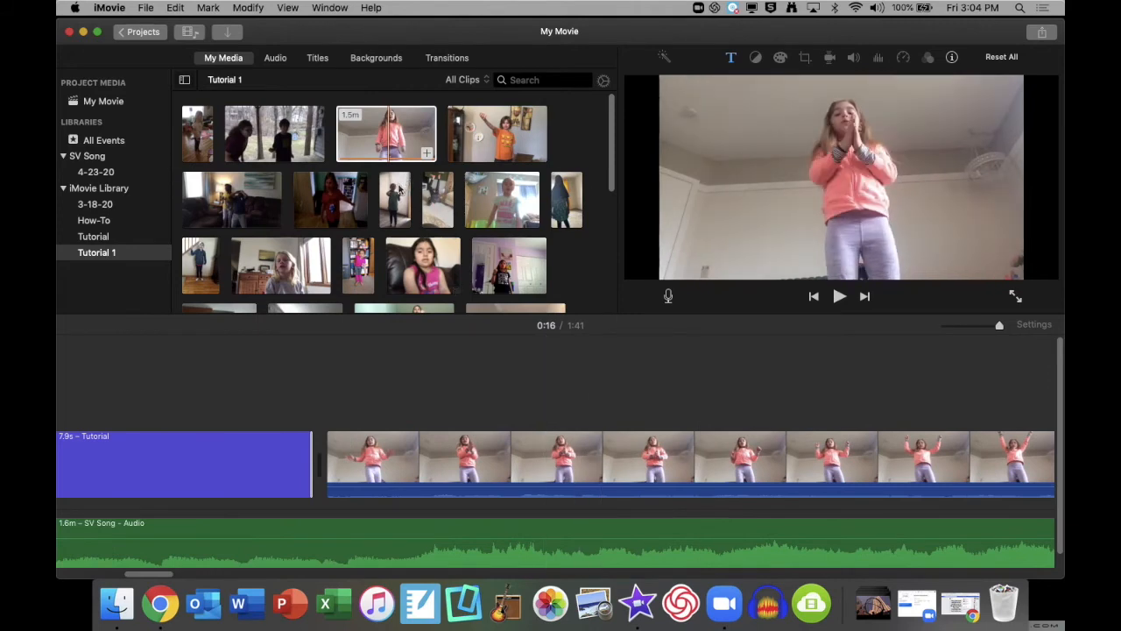
click(392, 138)
drag(397, 191, 464, 395)
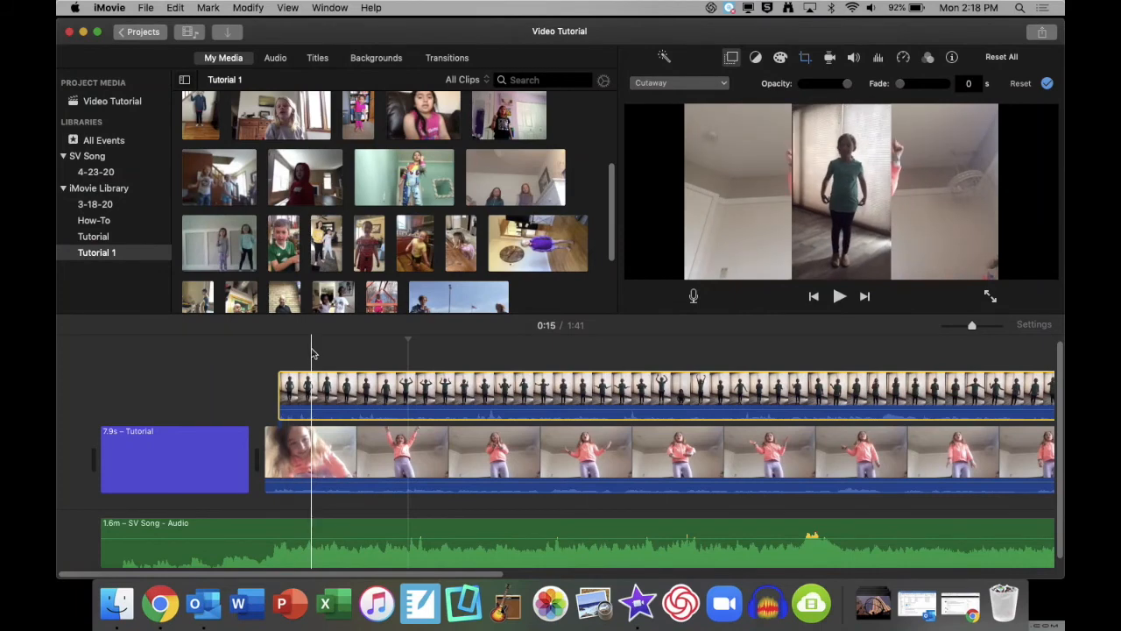
Try showing the green-shirt overlay as a Split Screen, testing the Right and Top positions before returning it to Left
click(312, 353)
click(724, 85)
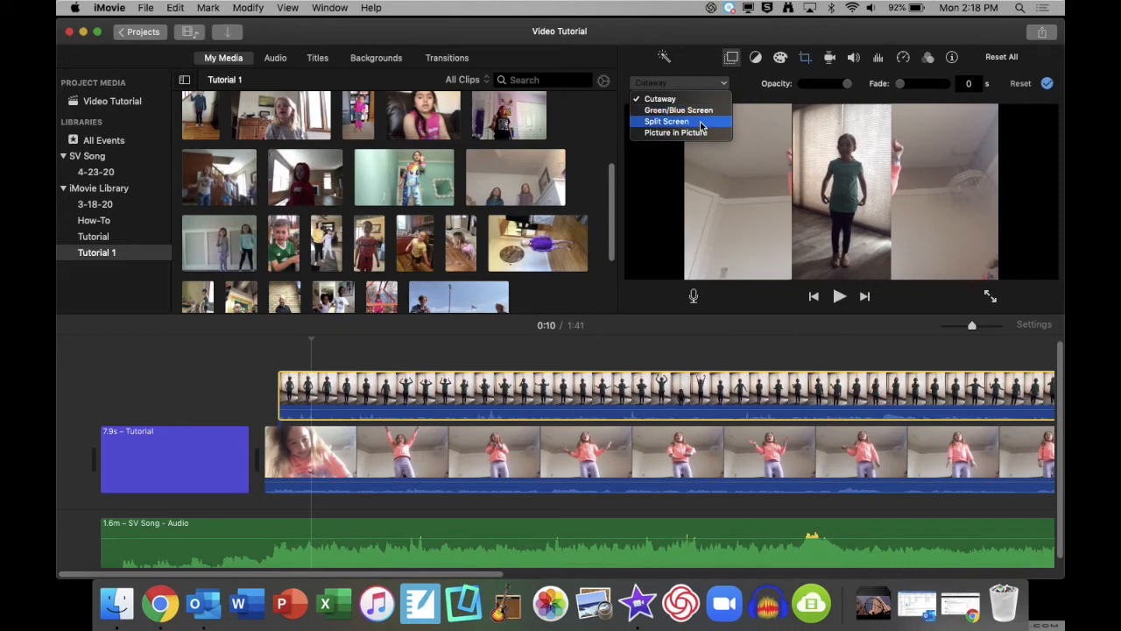
click(701, 122)
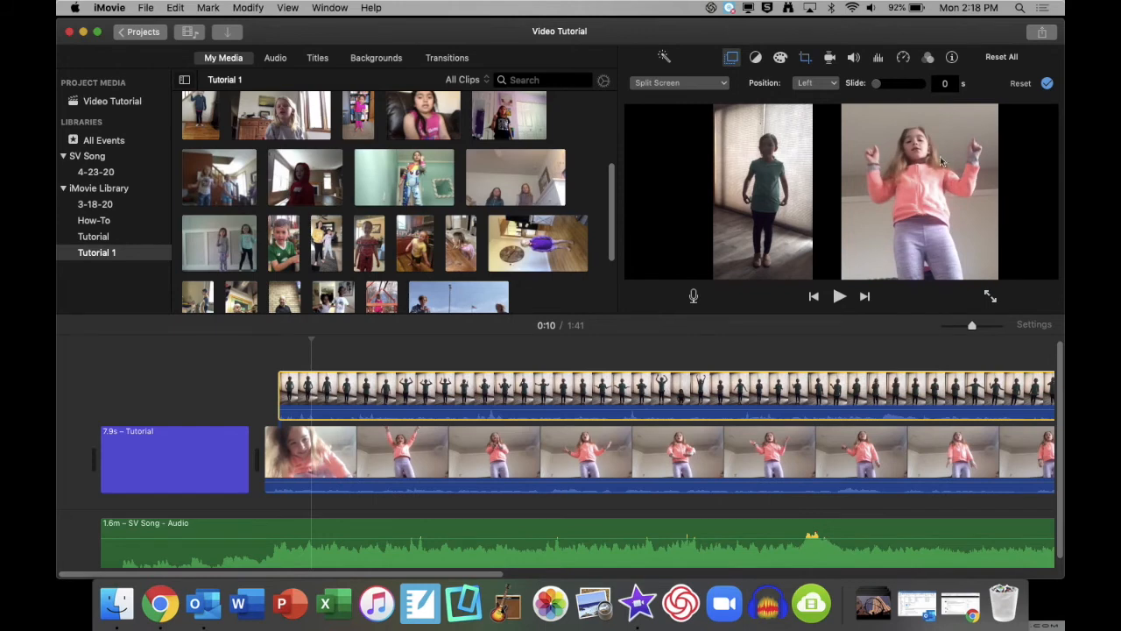
click(837, 85)
click(829, 110)
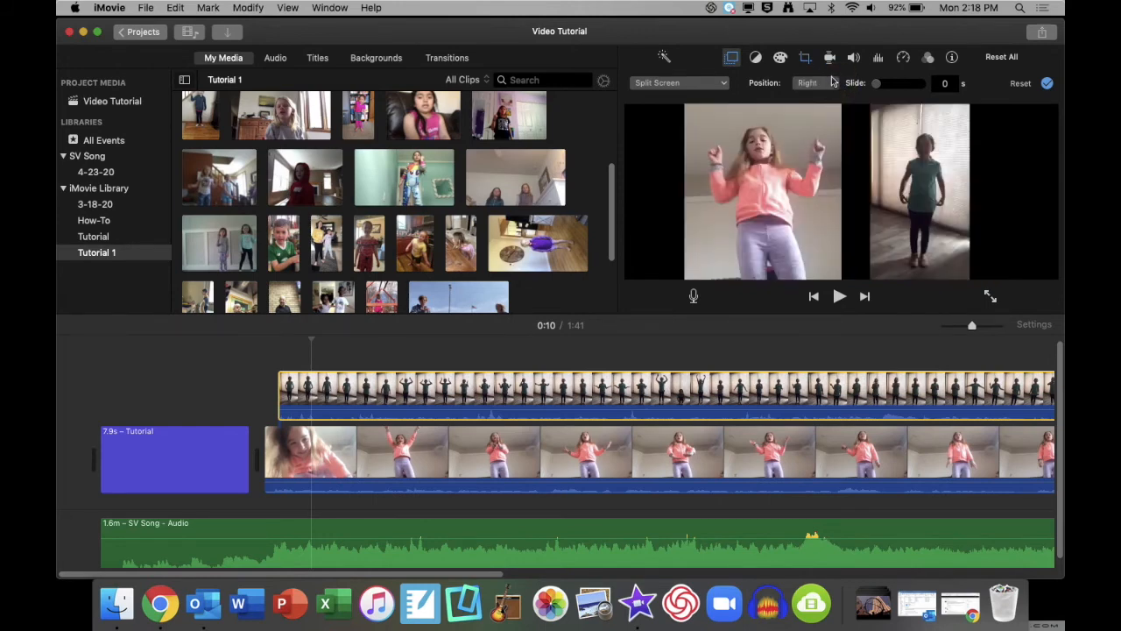
click(835, 85)
click(824, 124)
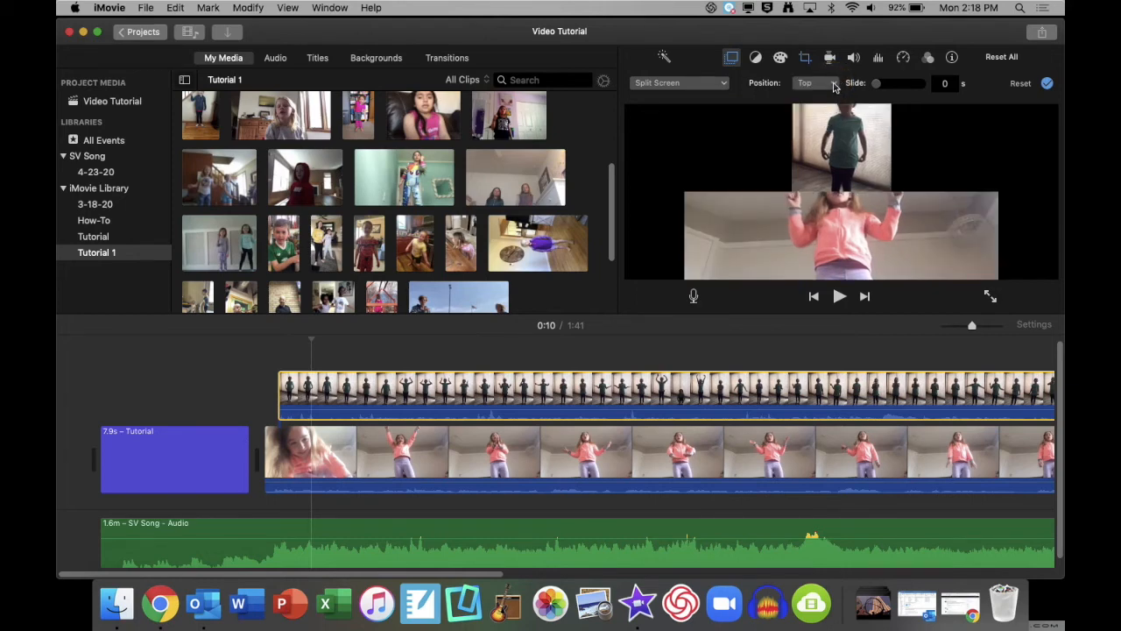
click(833, 85)
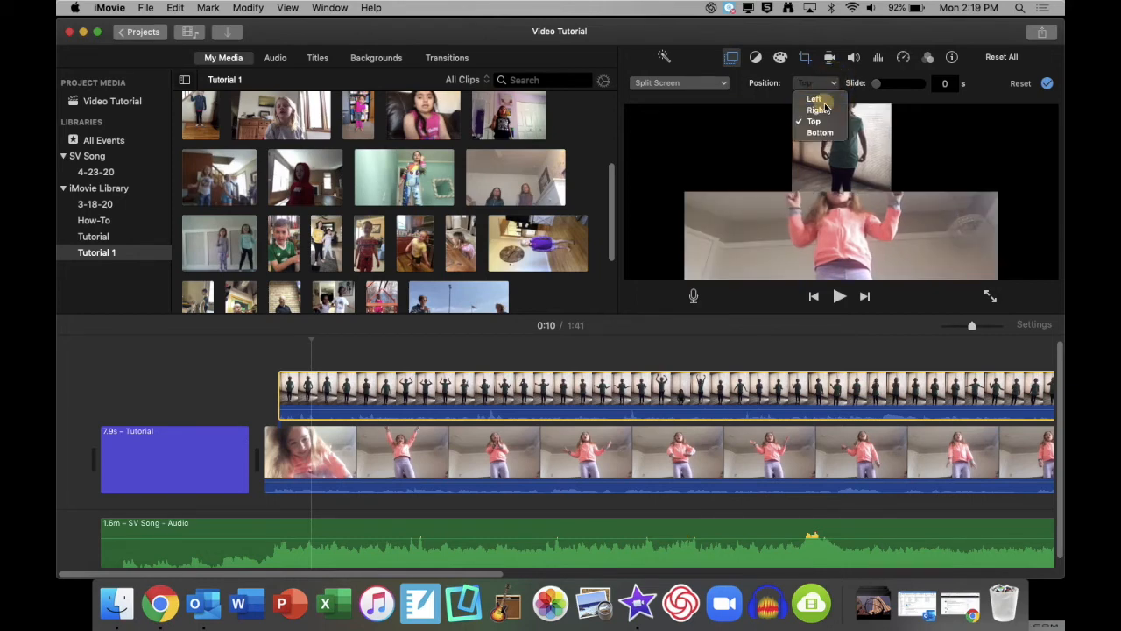
click(823, 99)
Try a longer slide duration for the split screen, and set it back to 0 s
drag(876, 84, 898, 89)
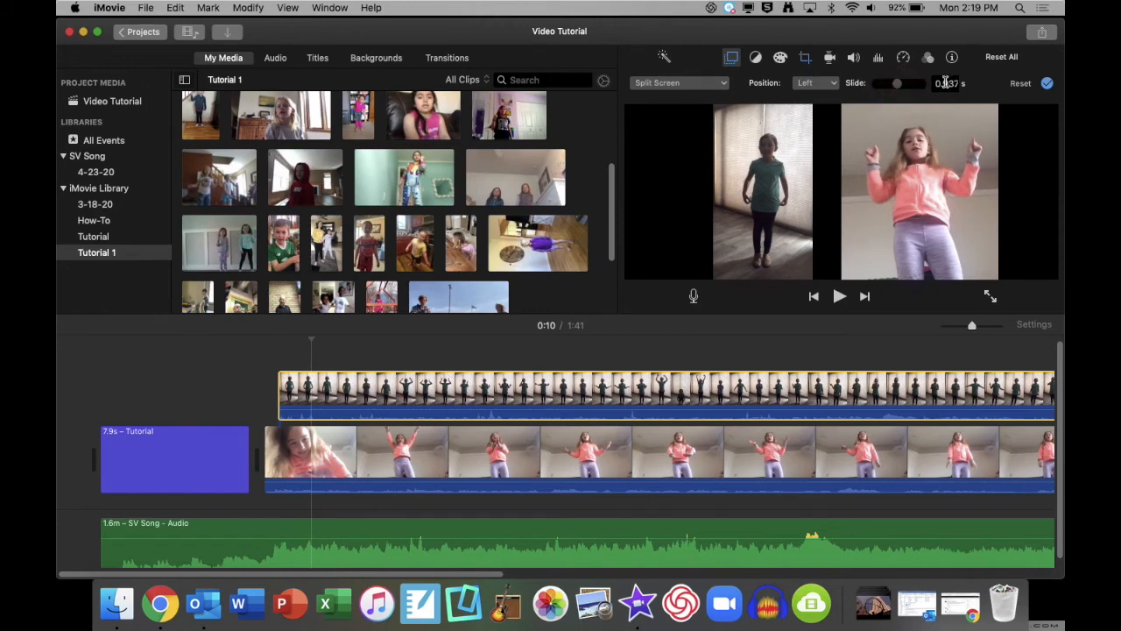
click(903, 88)
drag(879, 88, 875, 87)
Change the green-shirt overlay to Picture in Picture, enlarge it to most of the frame's height, and place it left of the pink-jacket singer
click(724, 84)
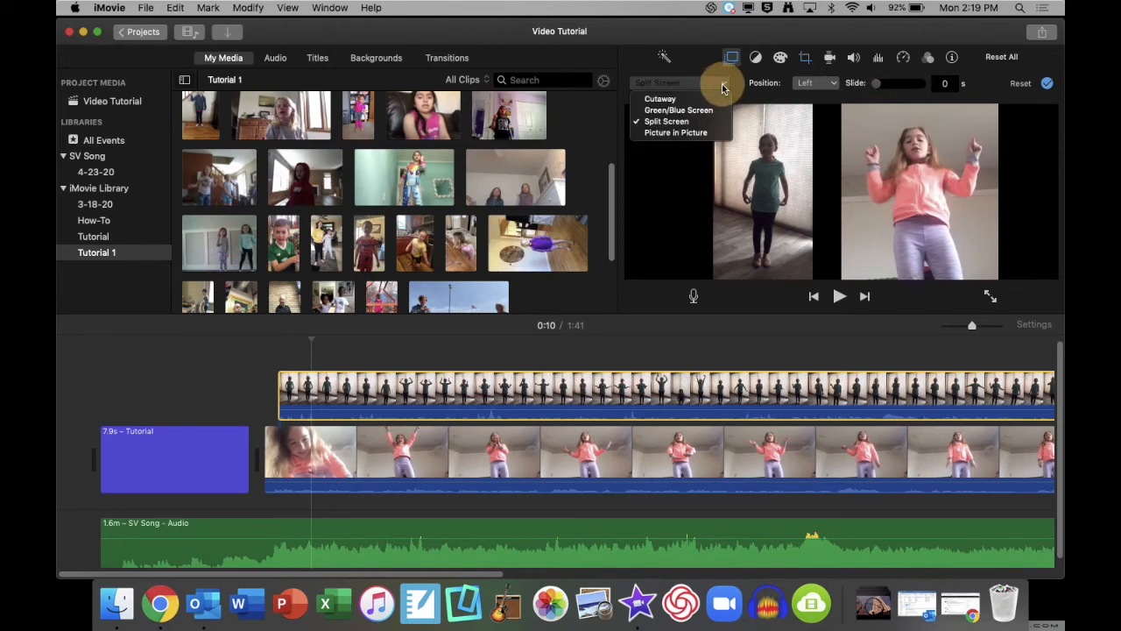
click(705, 133)
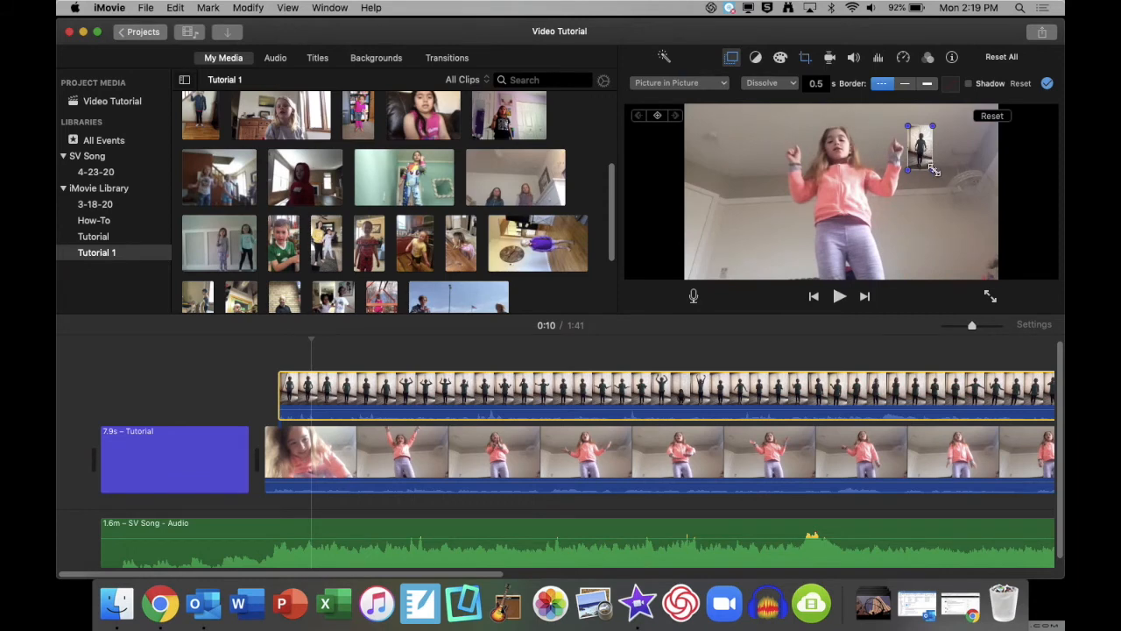
drag(934, 170, 978, 250)
drag(963, 204, 737, 194)
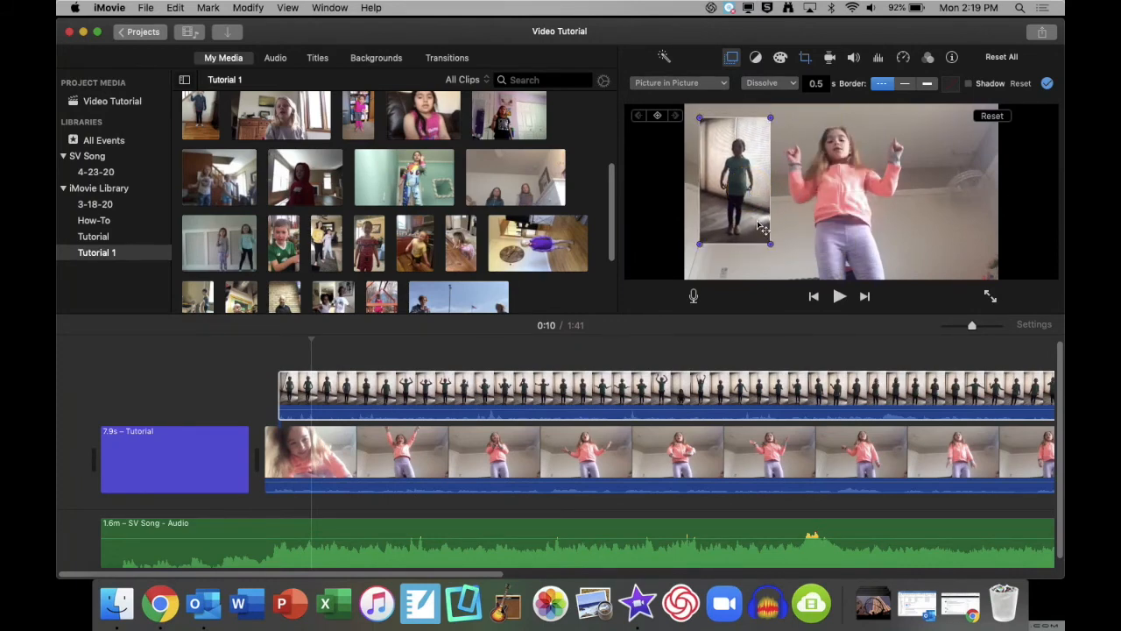
drag(770, 246, 781, 263)
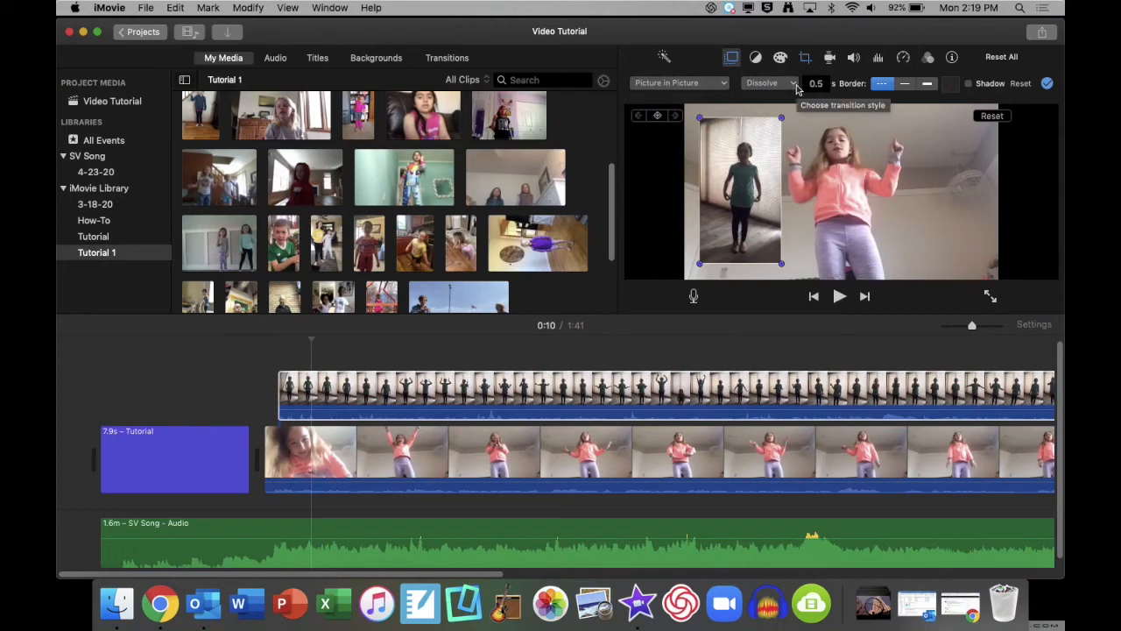
Try the Dissolve, Zoom and Swap transition styles on the picture-in-picture overlay, and settle on Zoom
click(792, 87)
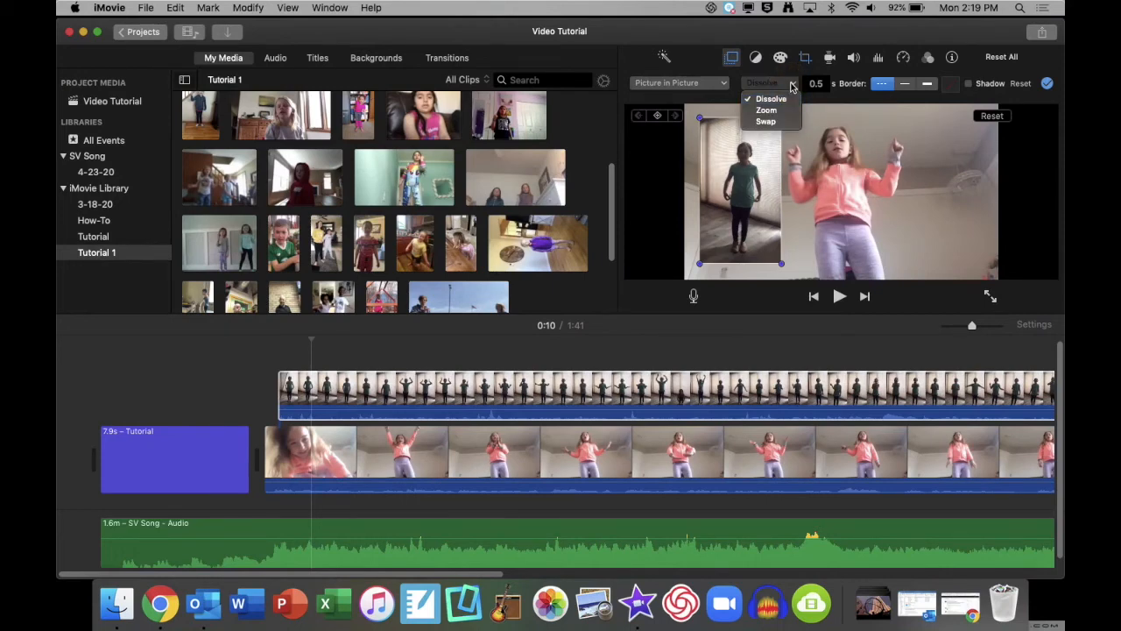
click(785, 102)
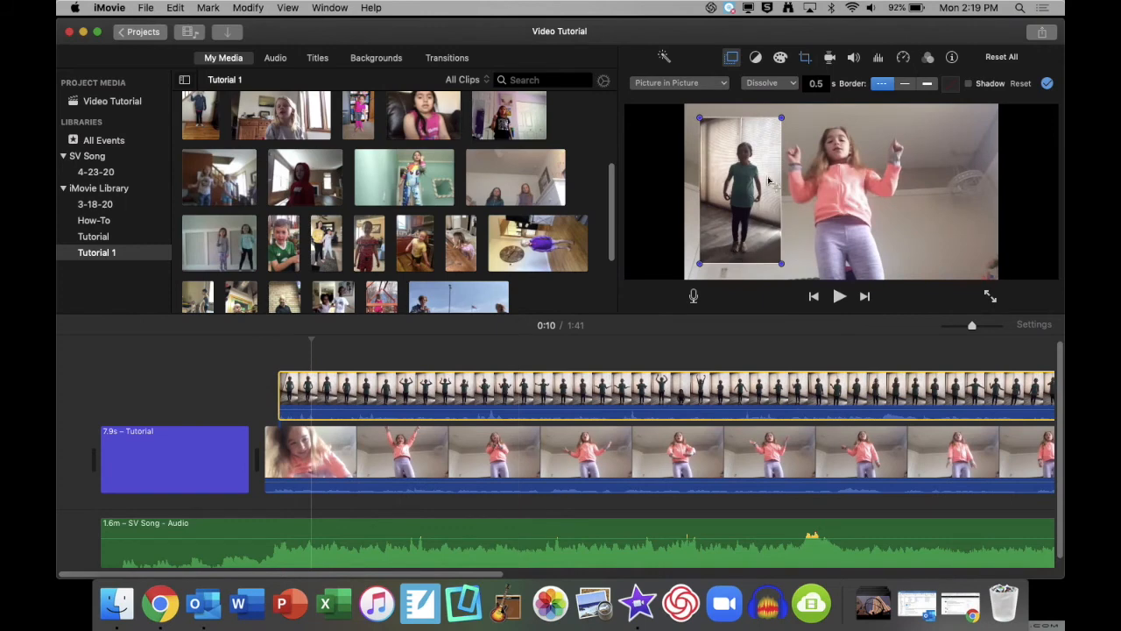
click(792, 84)
click(785, 115)
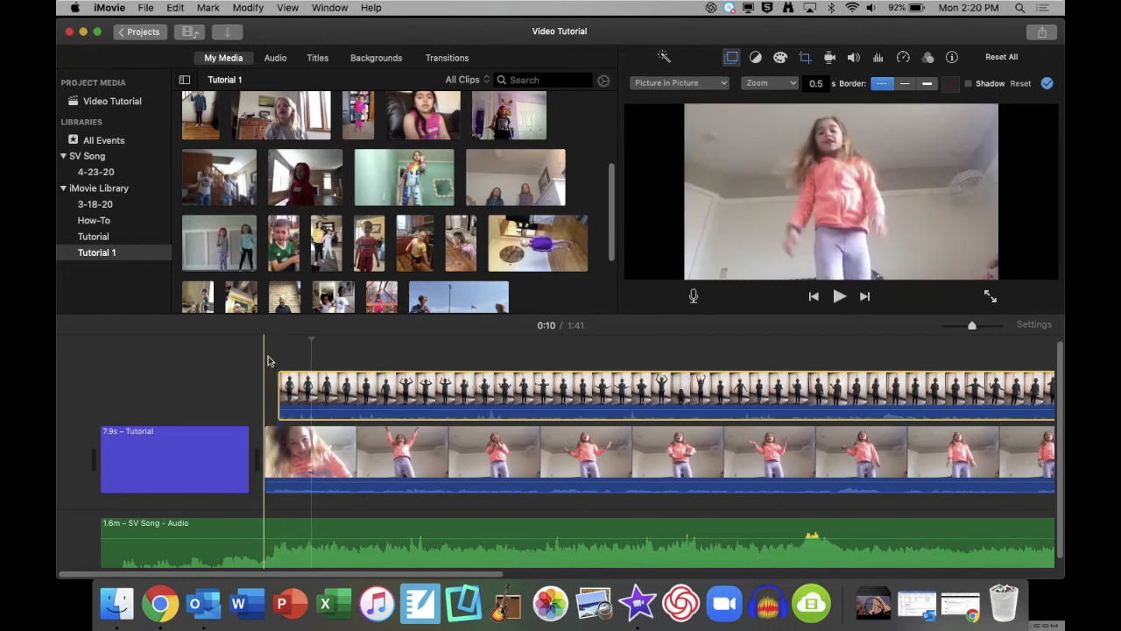
click(791, 85)
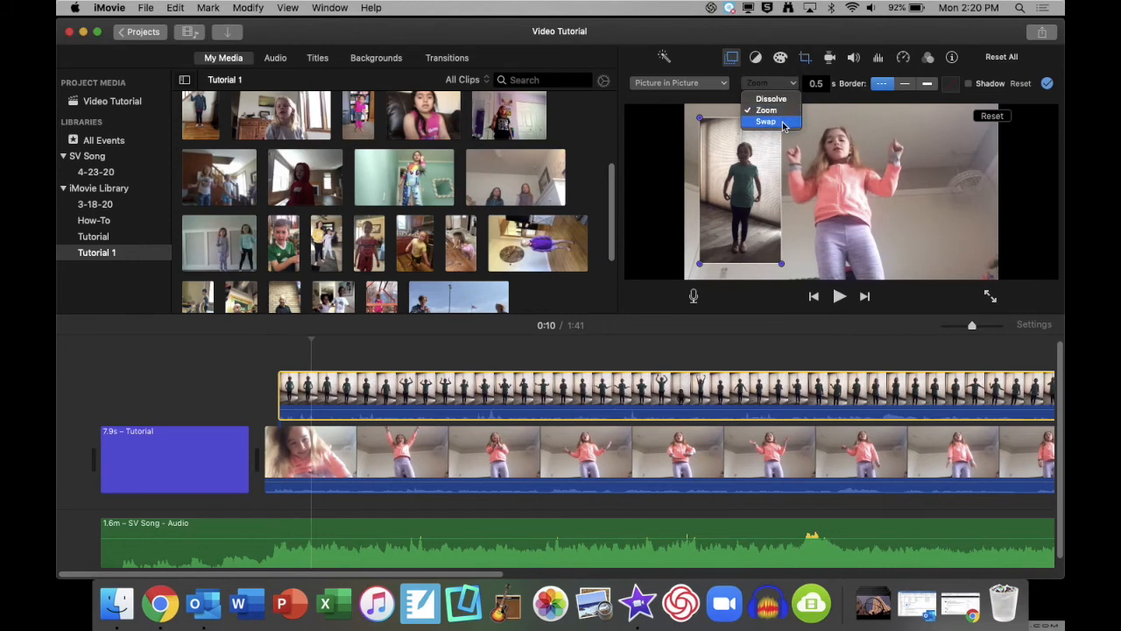
click(766, 121)
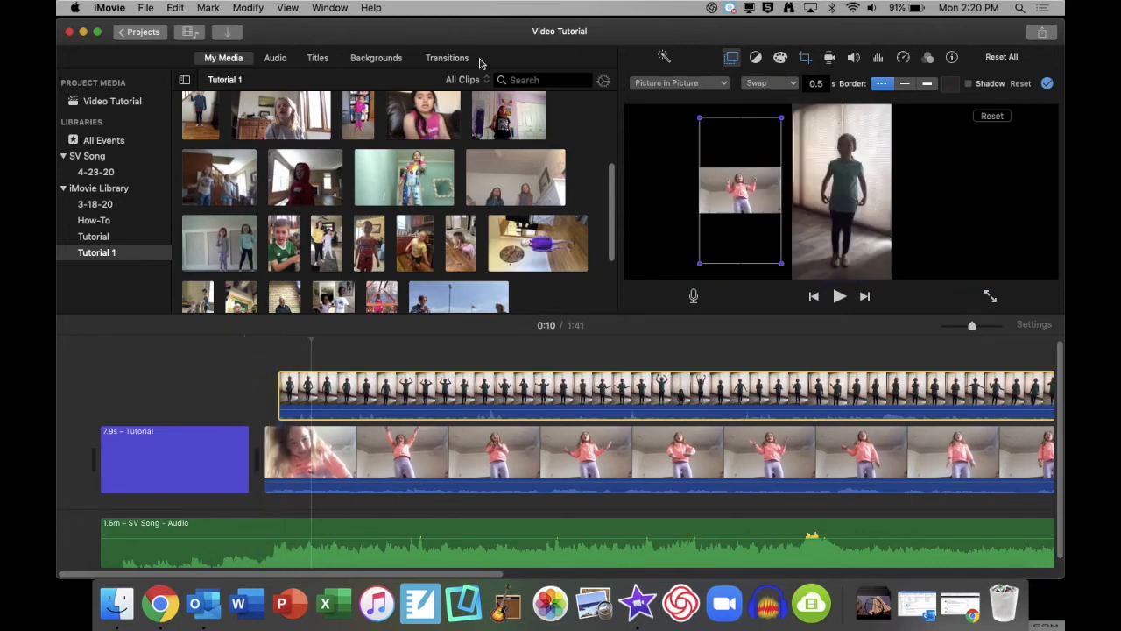
click(790, 82)
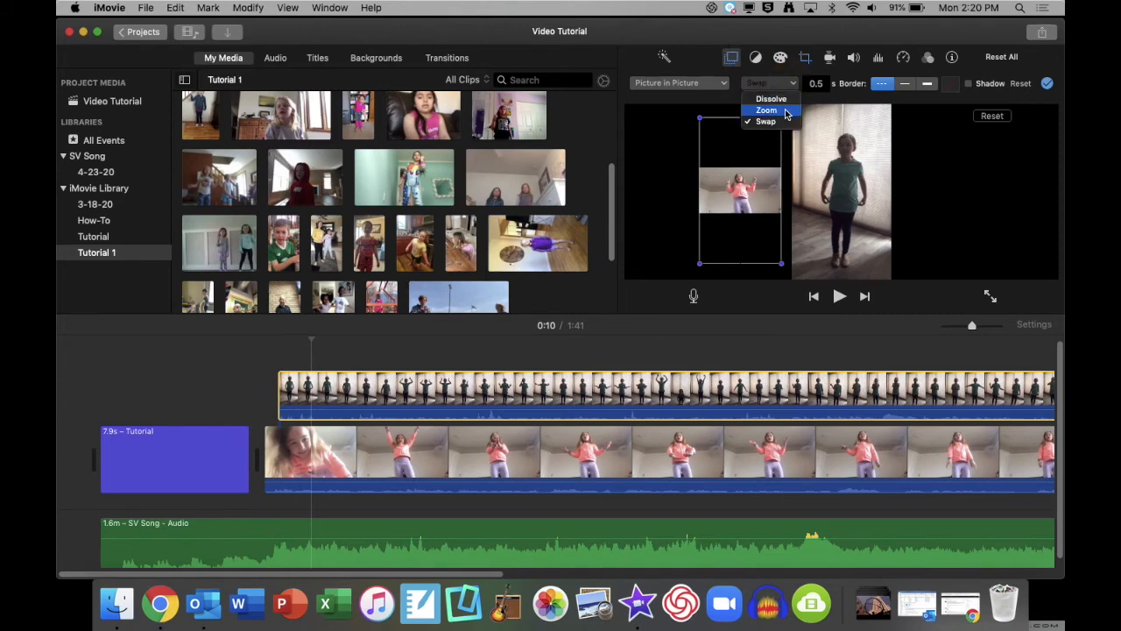
click(786, 111)
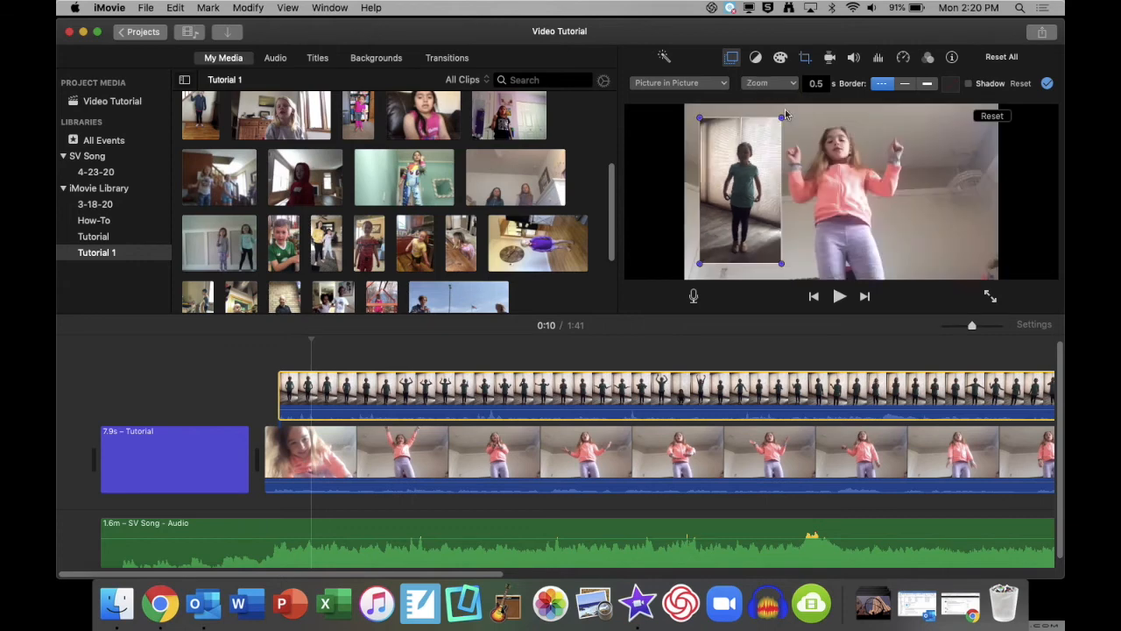
Set the picture-in-picture transition duration to 0 s, keeping the Zoom style
click(826, 83)
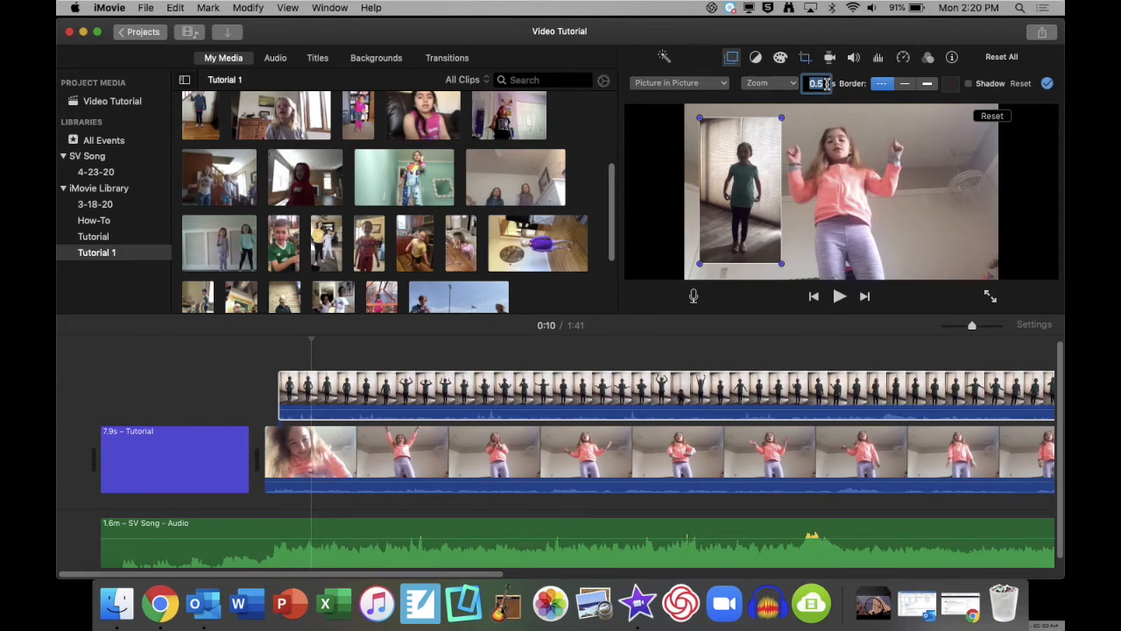
text(0)
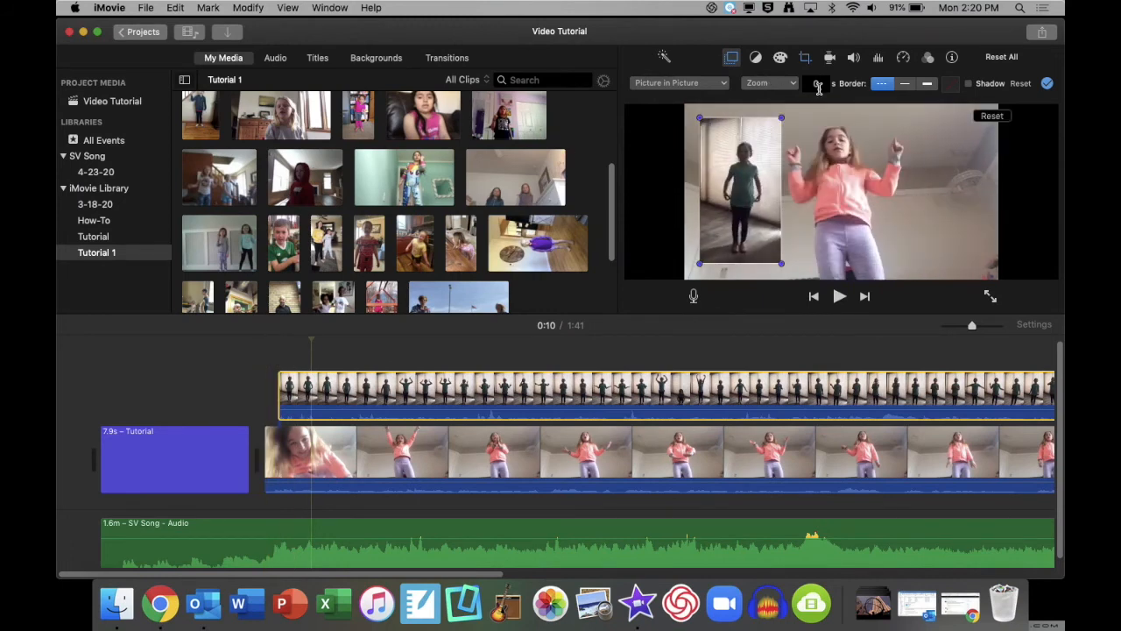
click(791, 86)
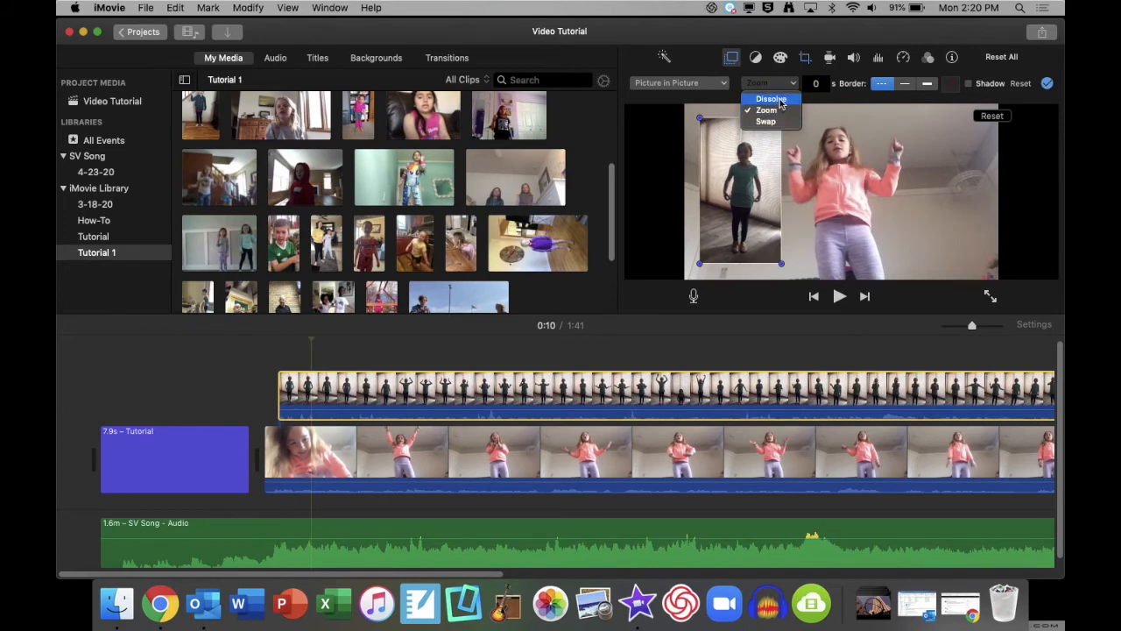
click(799, 81)
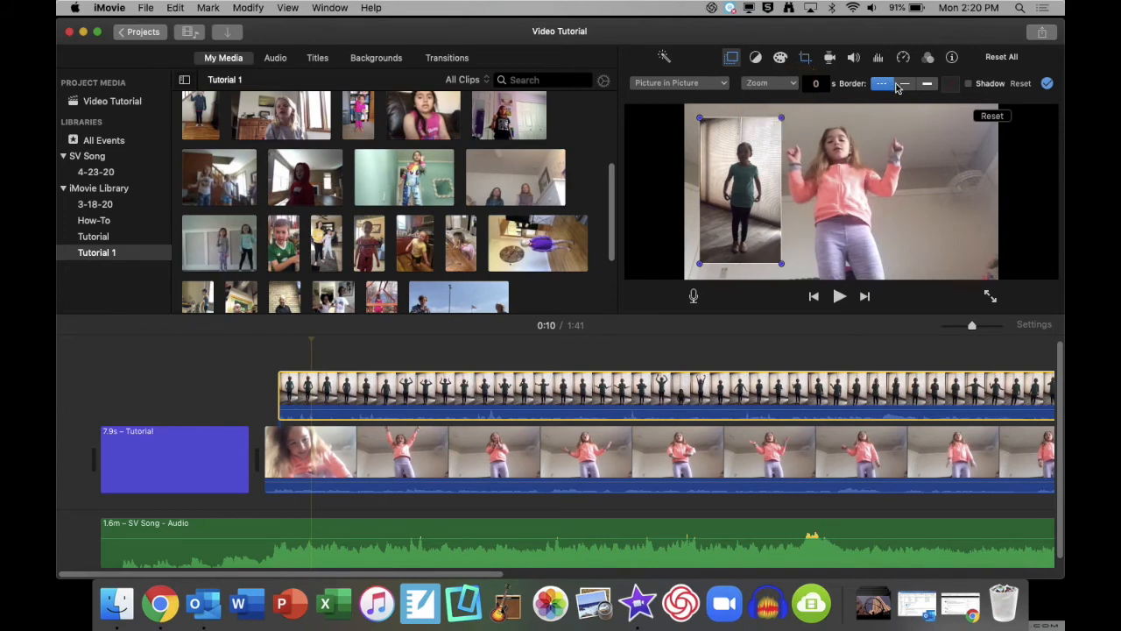
Try the thin and thick borders and the shadow on the picture-in-picture, turn them off again, and apply the overlay settings
click(905, 85)
click(930, 86)
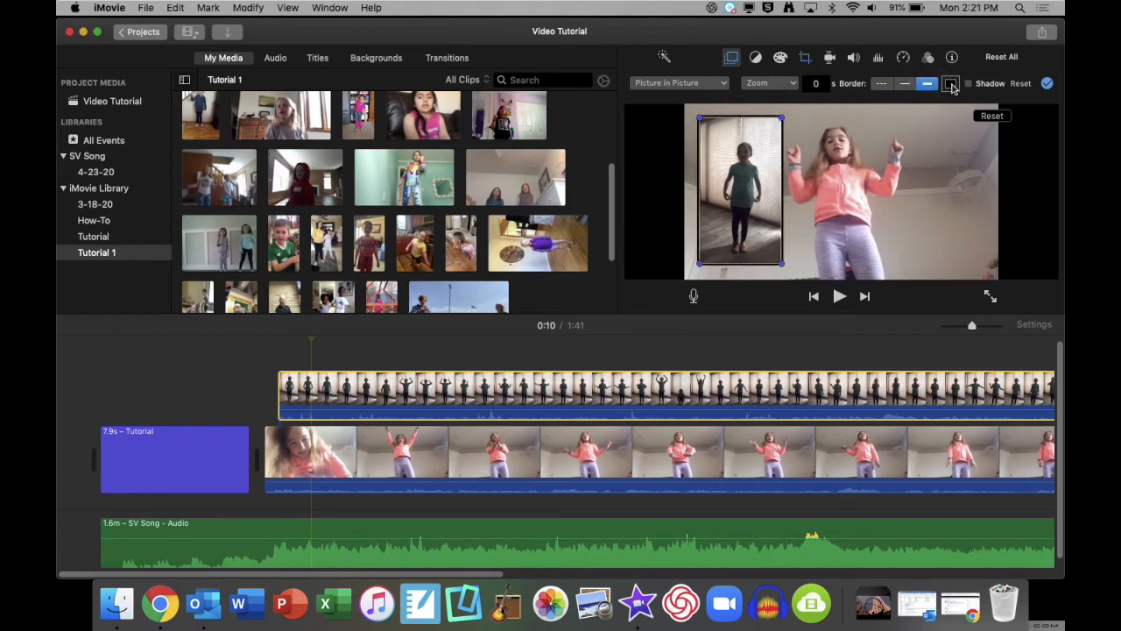
click(881, 88)
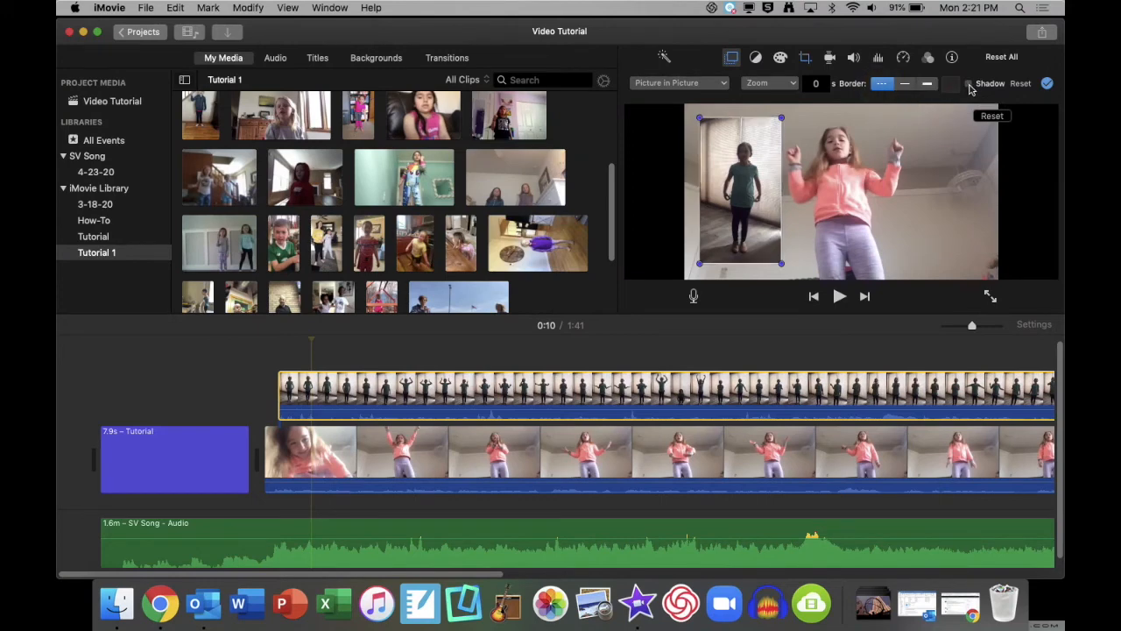
click(969, 85)
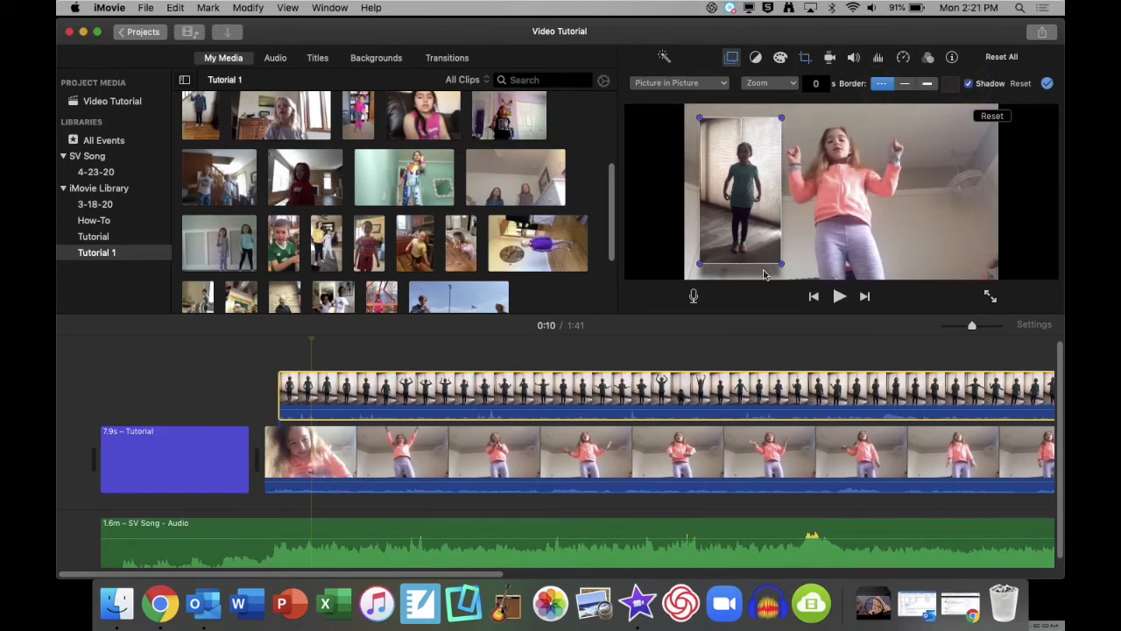
click(969, 84)
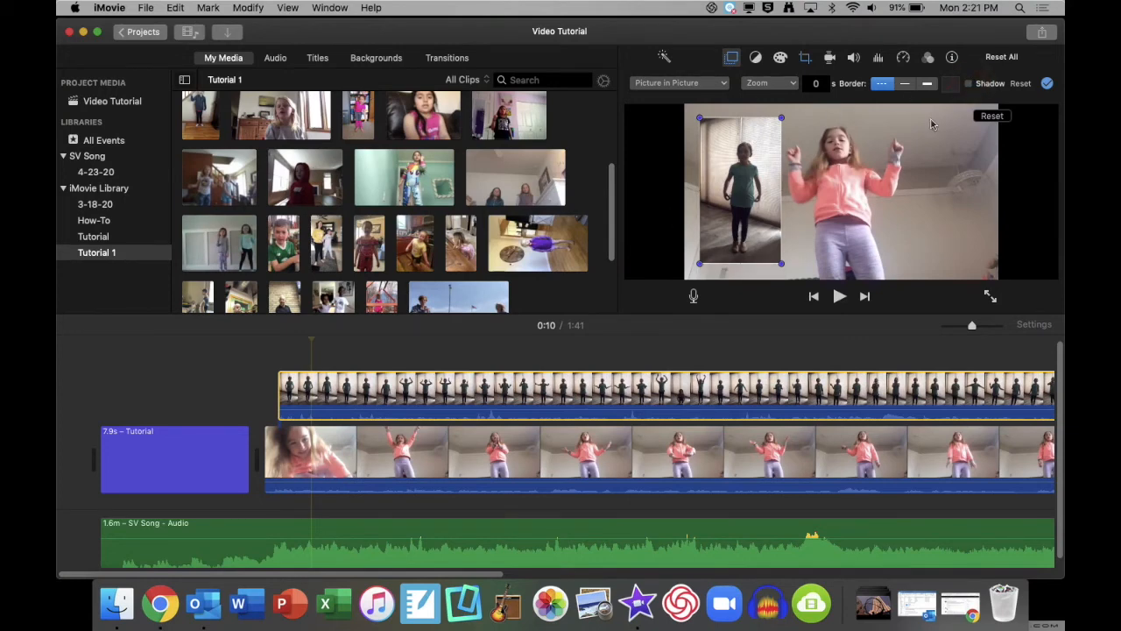
click(1048, 84)
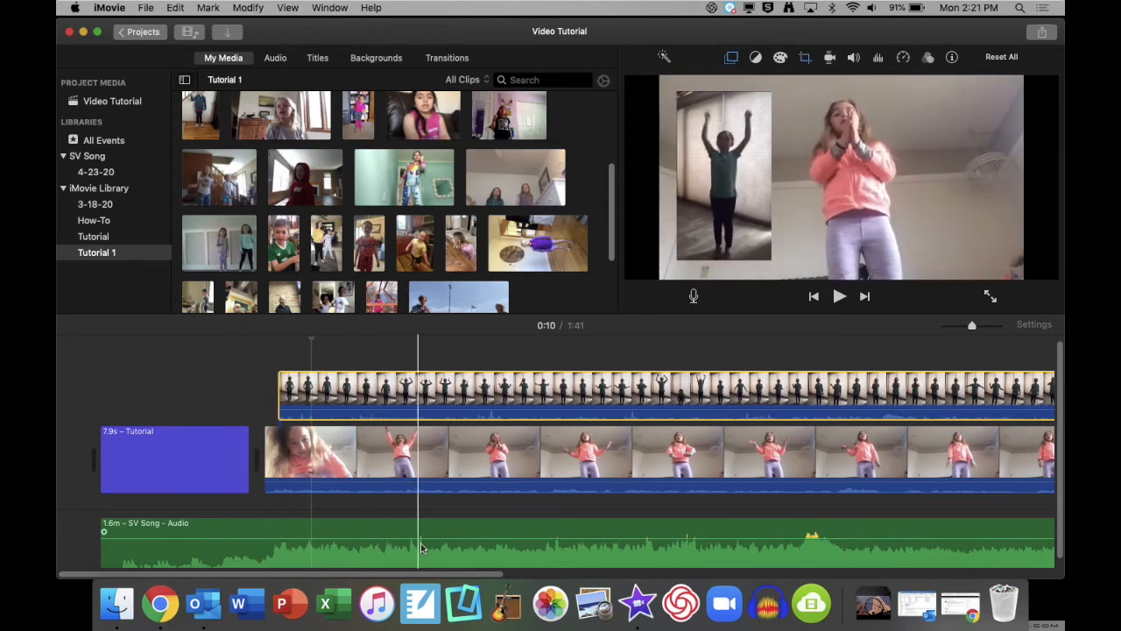
Mute the audio of the pink-jacket clip in the main timeline
click(338, 533)
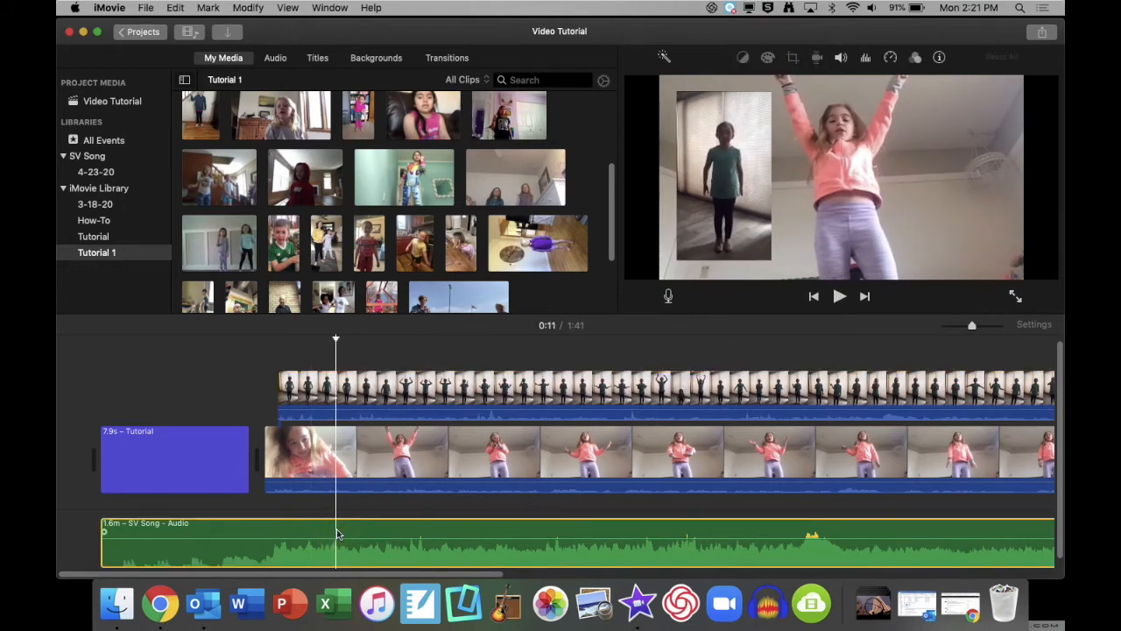
click(378, 456)
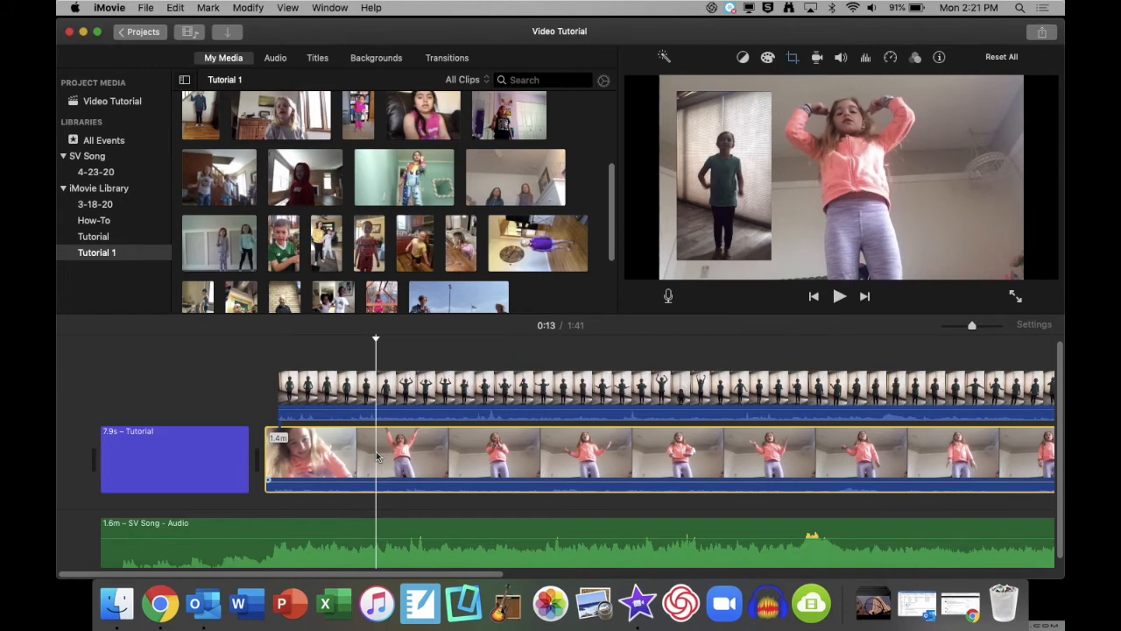
click(841, 57)
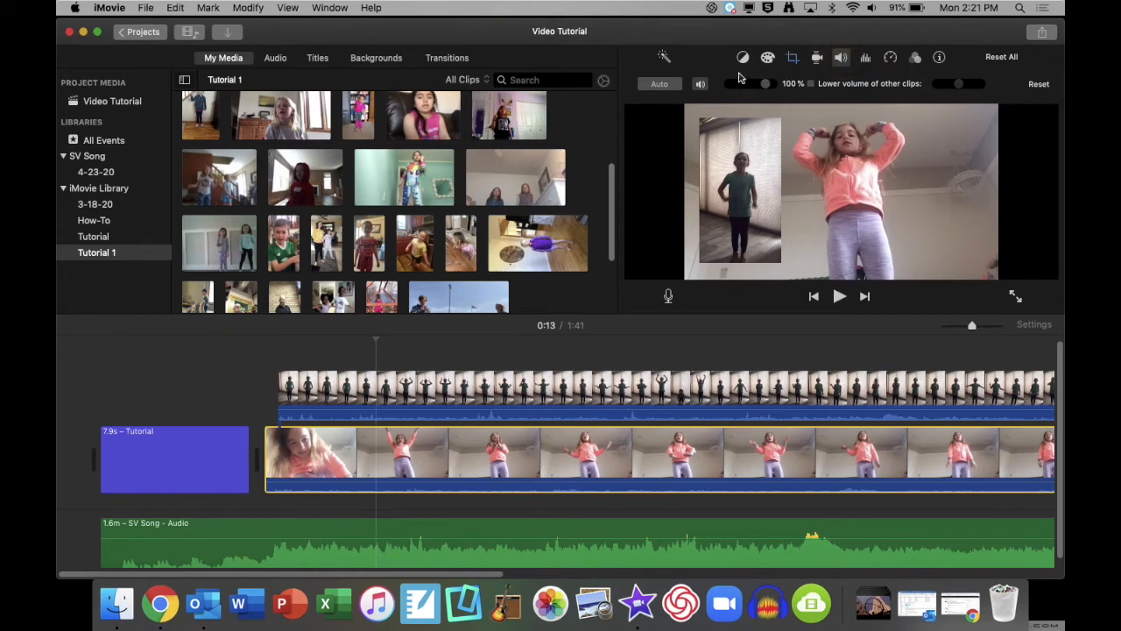
click(701, 85)
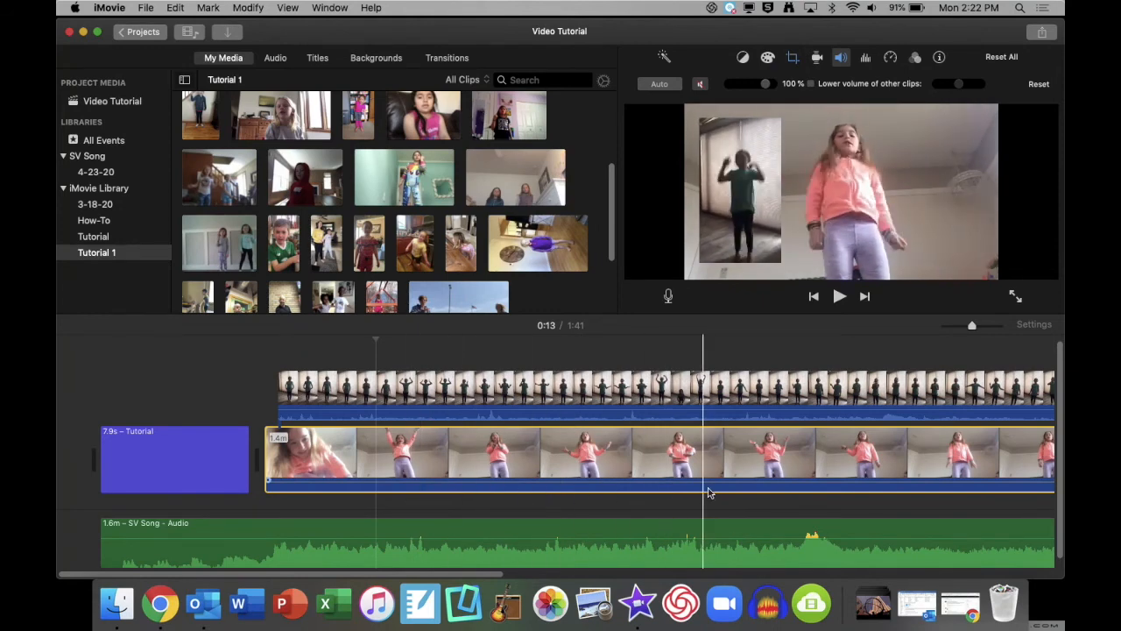
Mute the audio of the green-shirt overlay clip
click(469, 390)
click(853, 58)
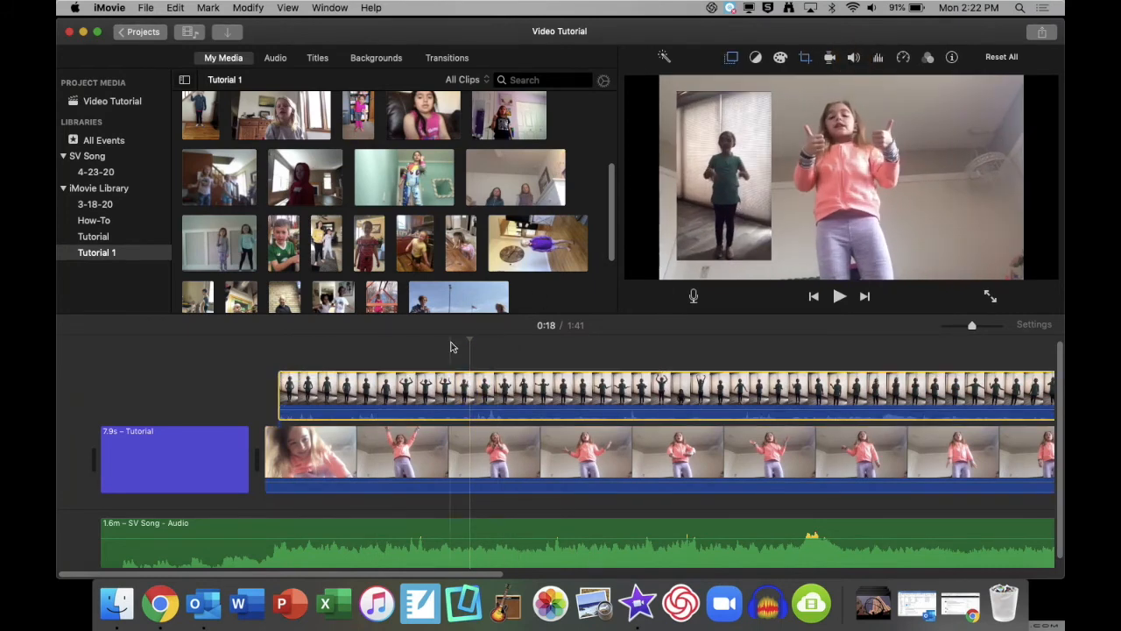
click(853, 58)
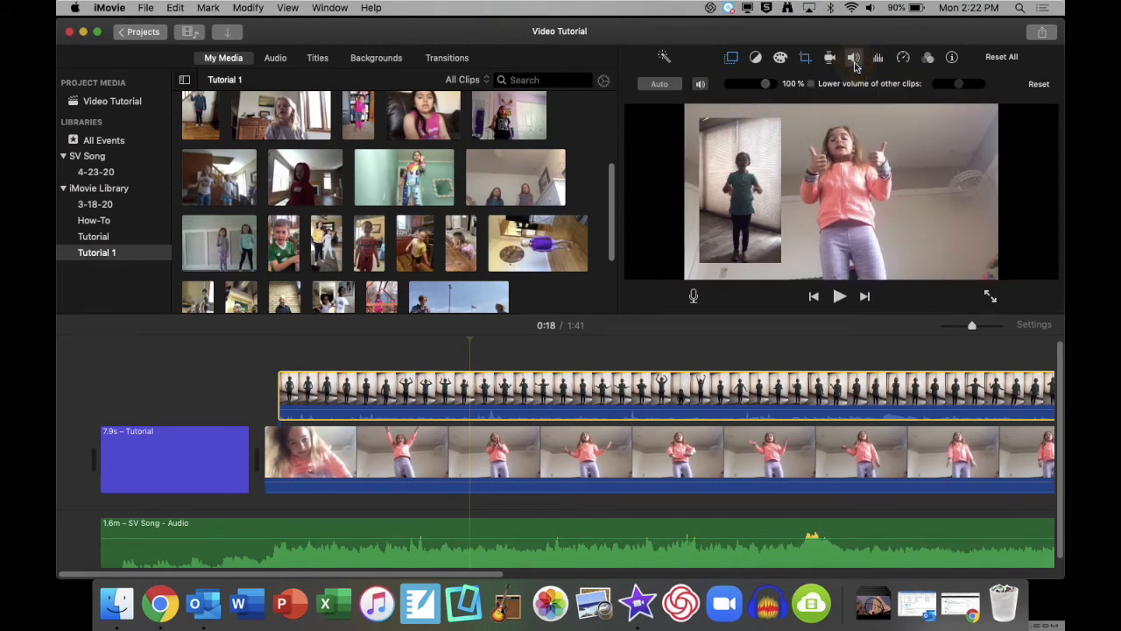
click(703, 84)
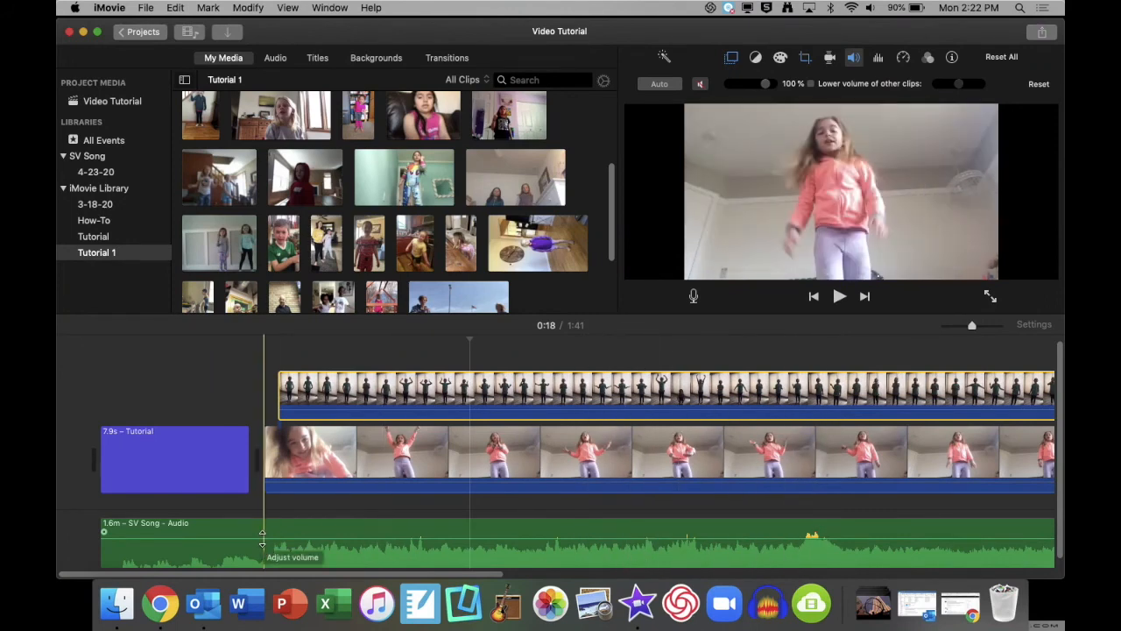
Start exporting the finished movie as a video file
click(855, 58)
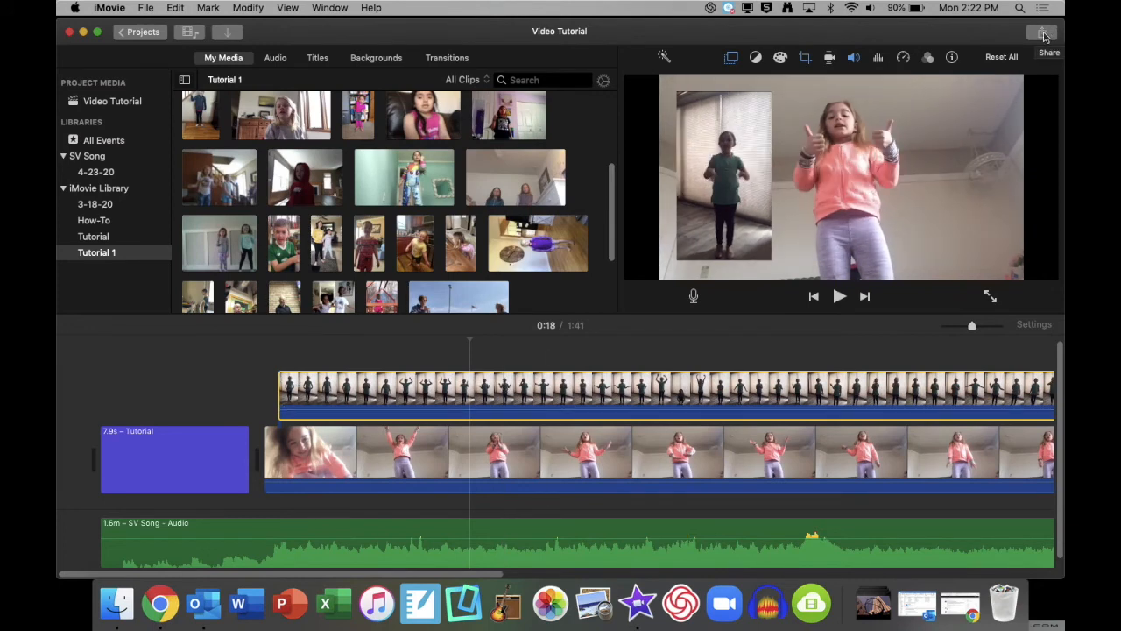
click(146, 8)
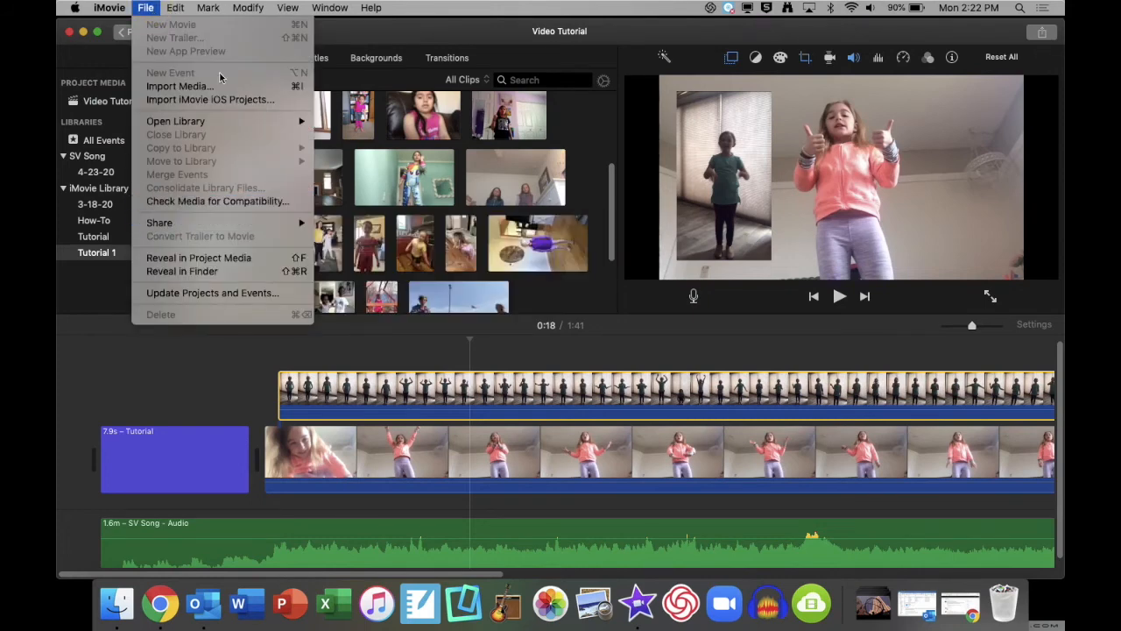
click(135, 7)
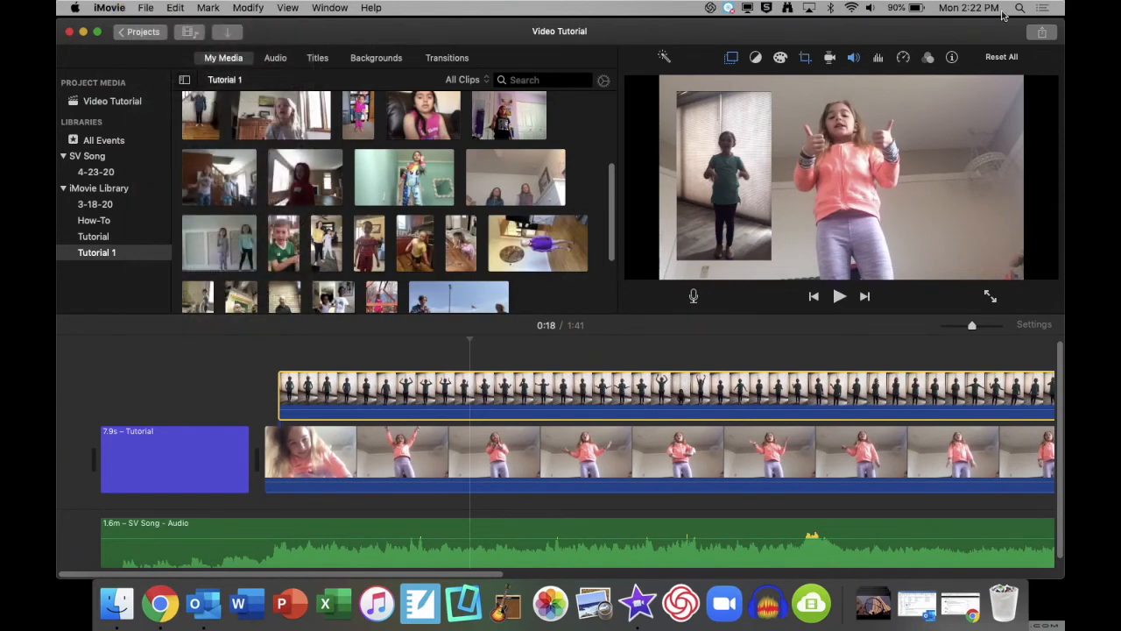
click(1043, 33)
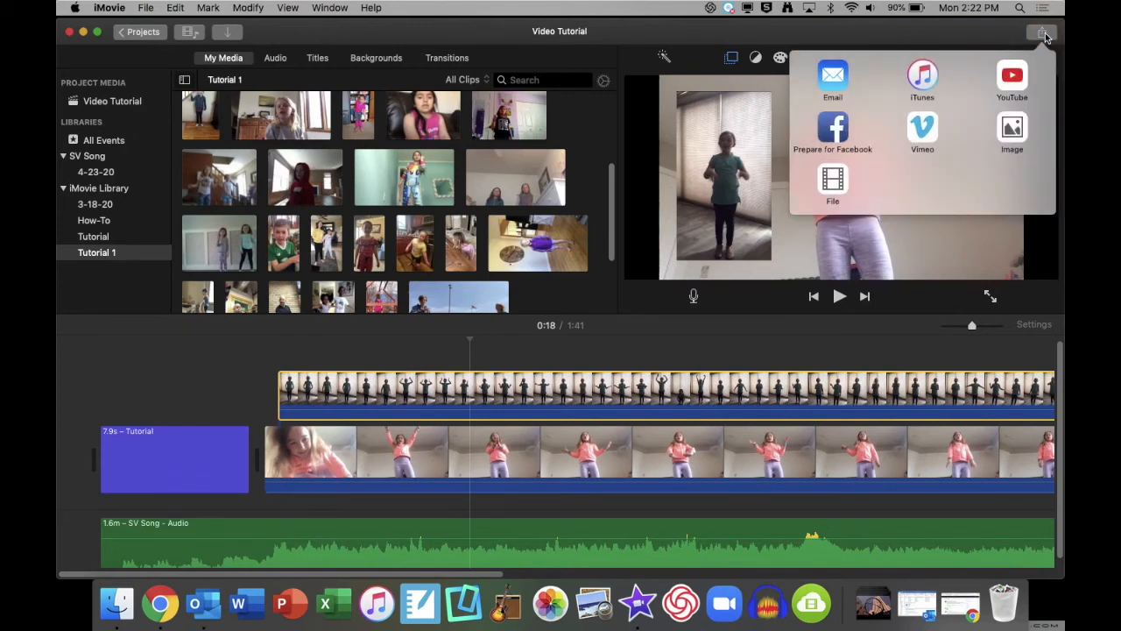
click(834, 188)
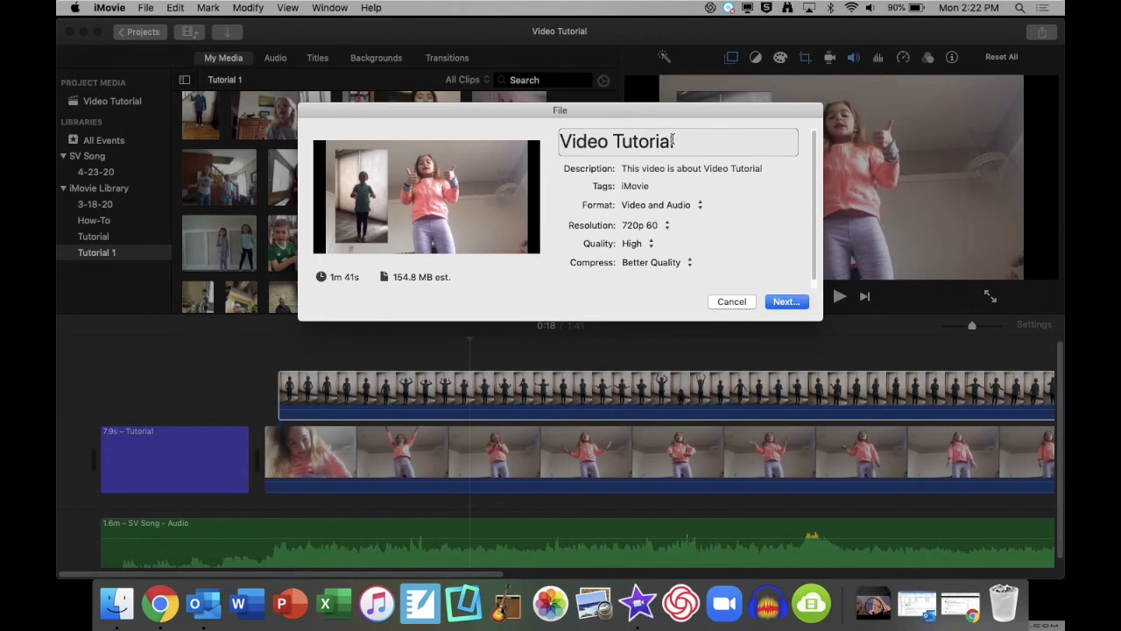
Try Best (ProRes) export quality, go back to High, and keep 720p 60 resolution and Better Quality compression
click(668, 226)
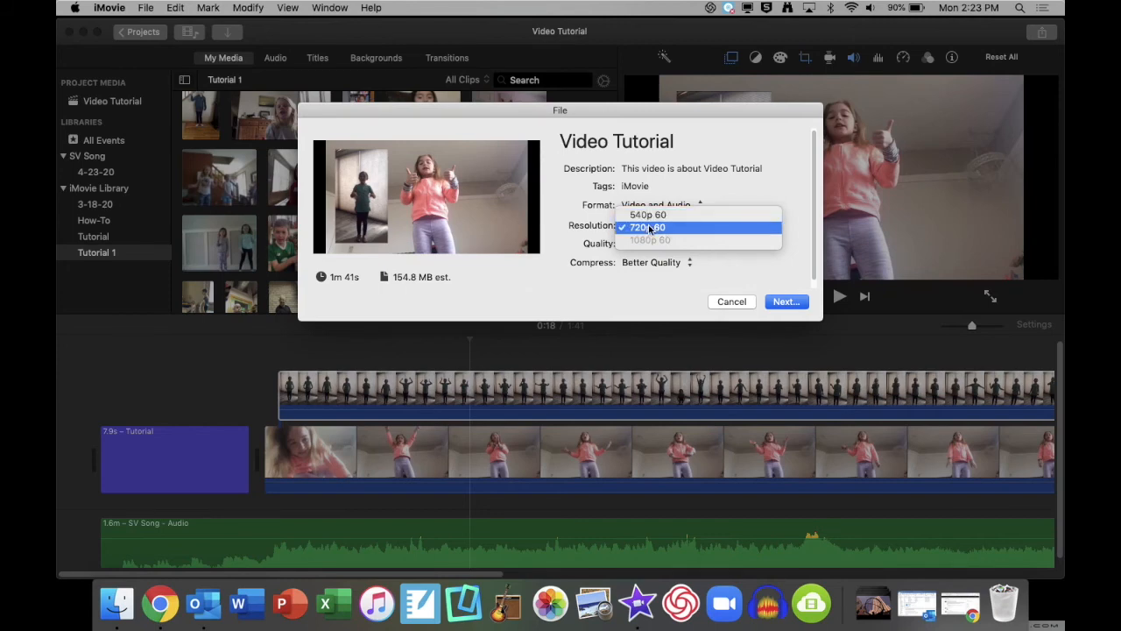
click(649, 230)
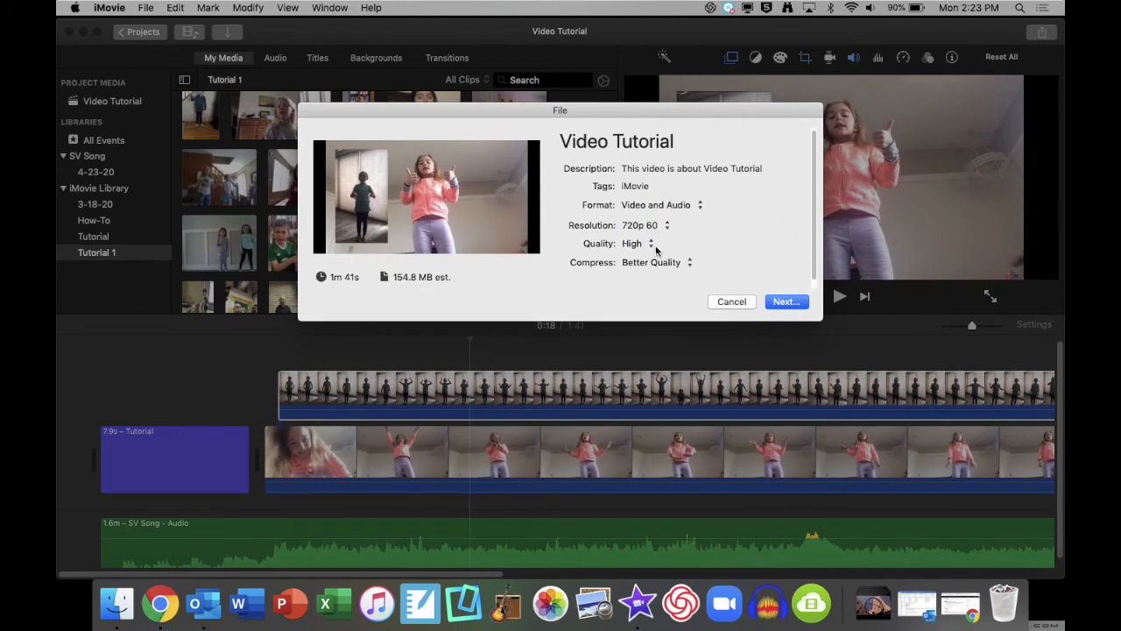
click(653, 247)
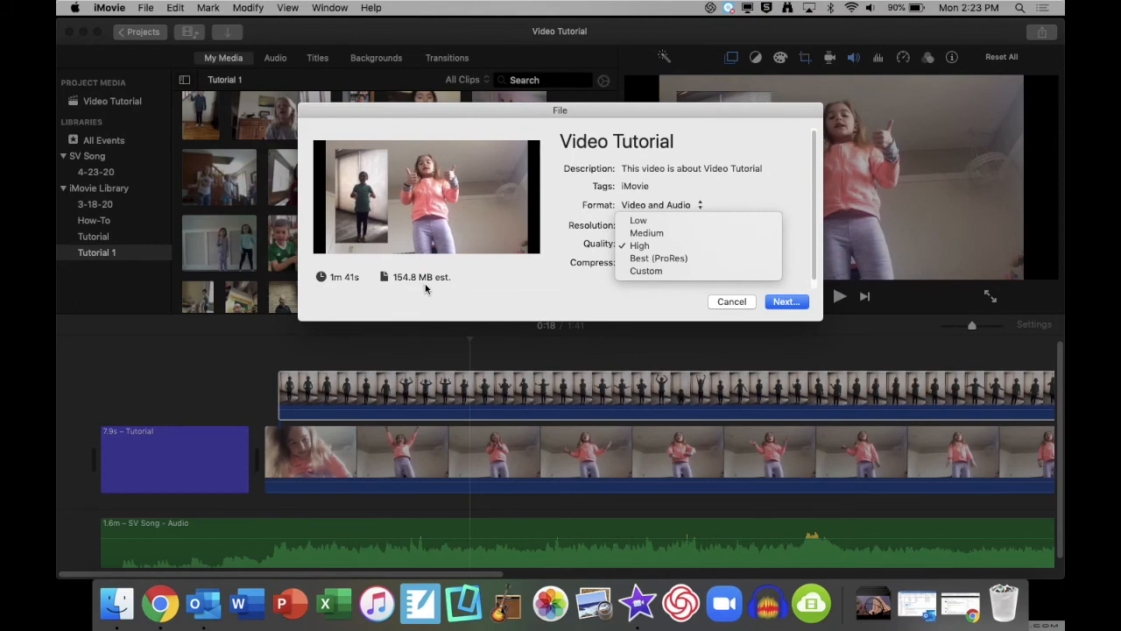
click(648, 258)
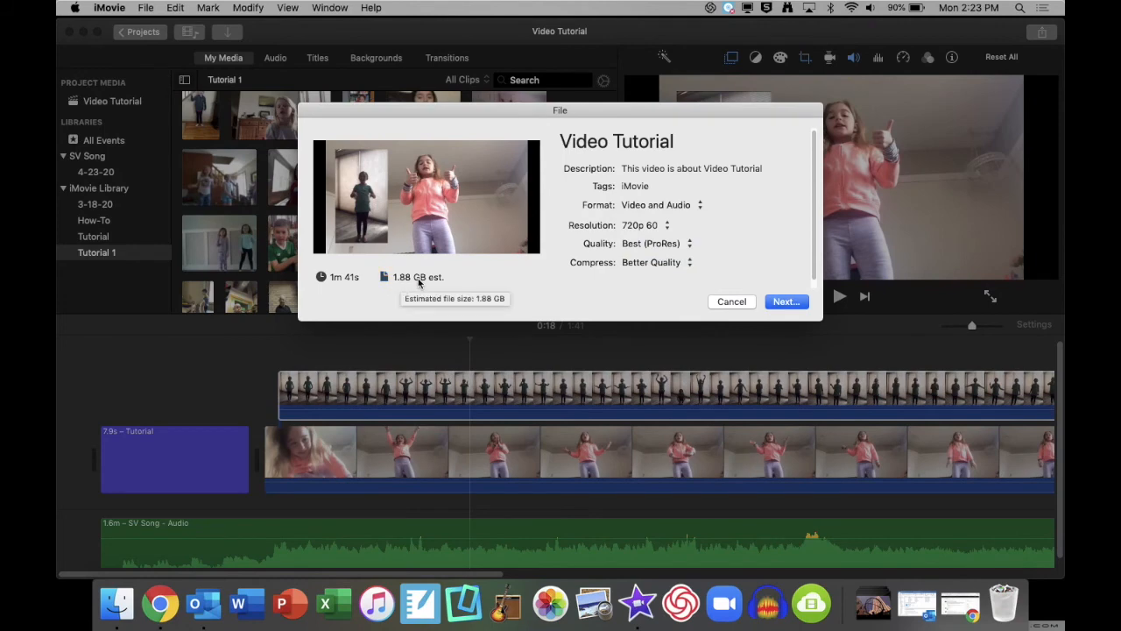
click(689, 243)
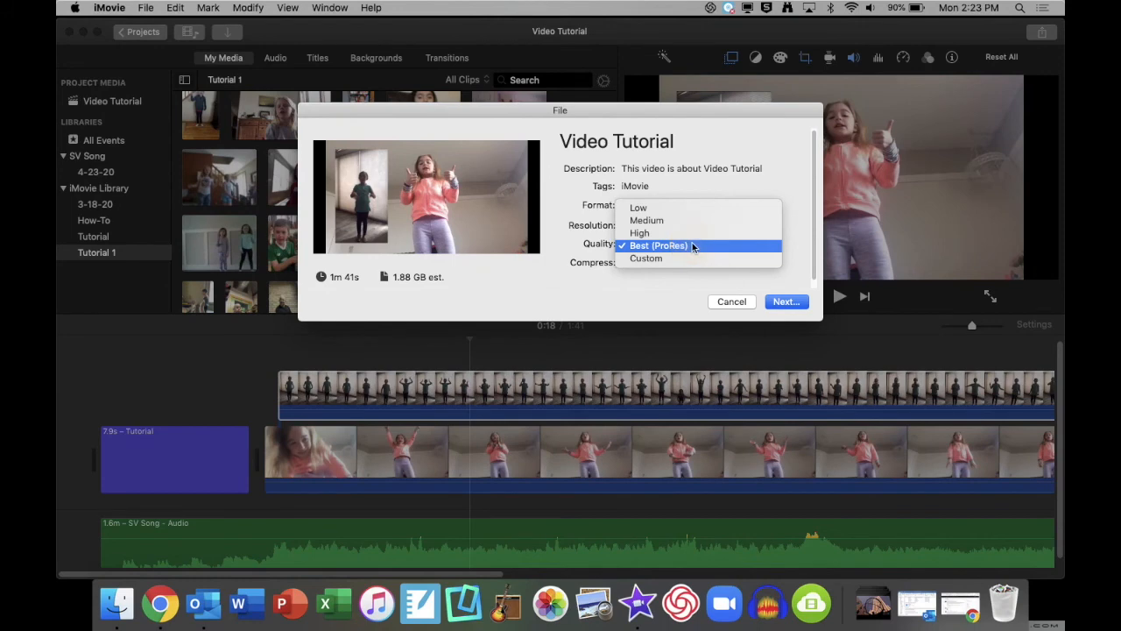
click(679, 235)
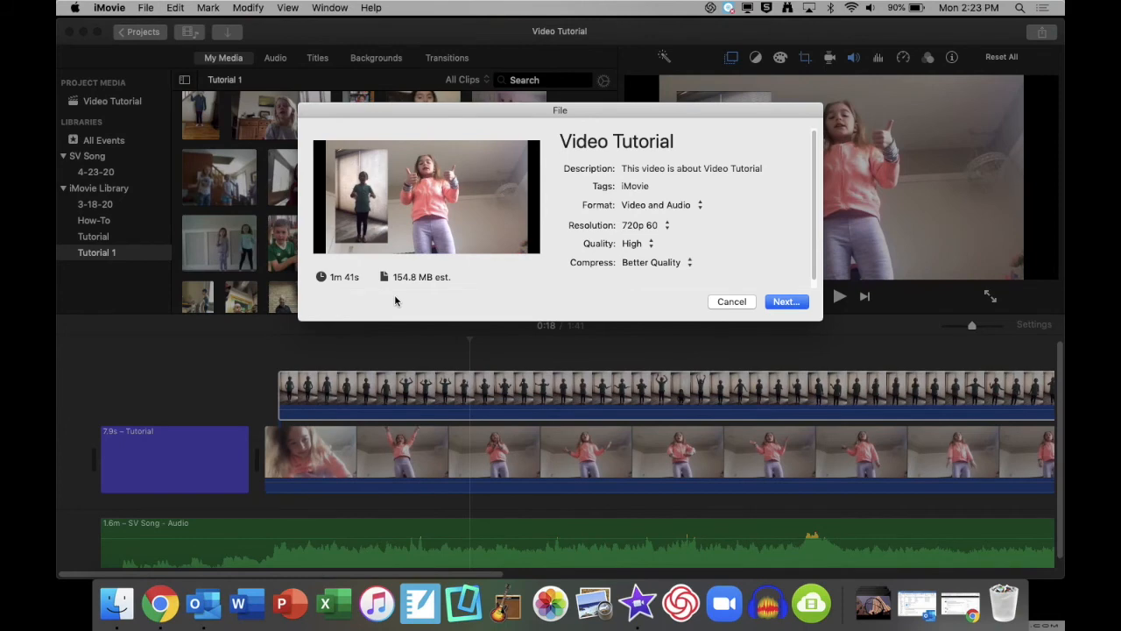
click(692, 263)
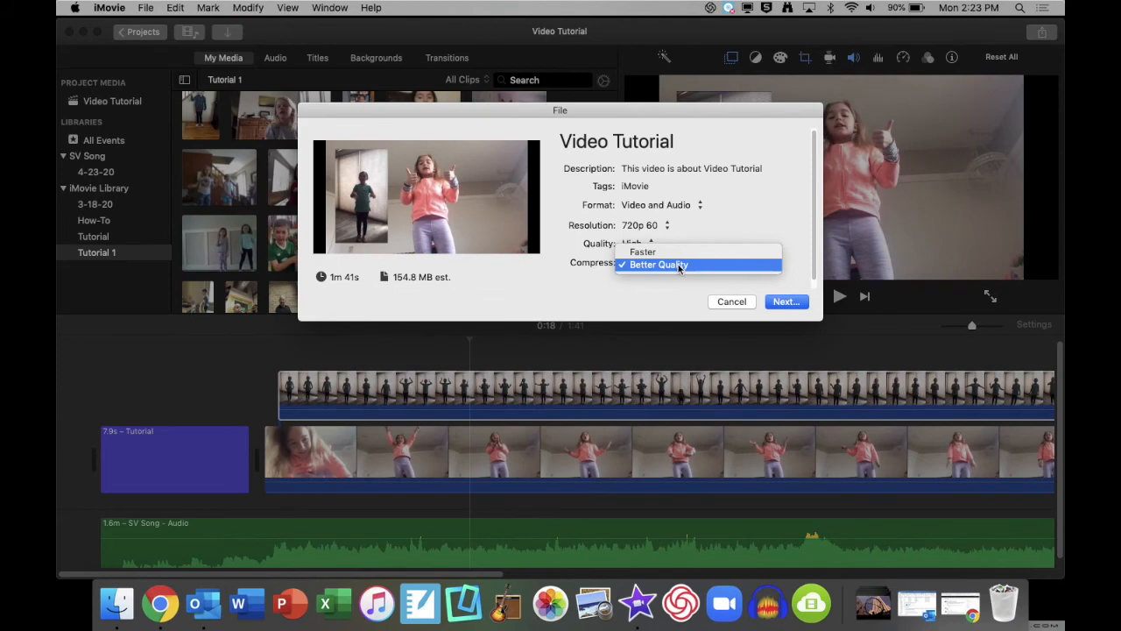
click(680, 266)
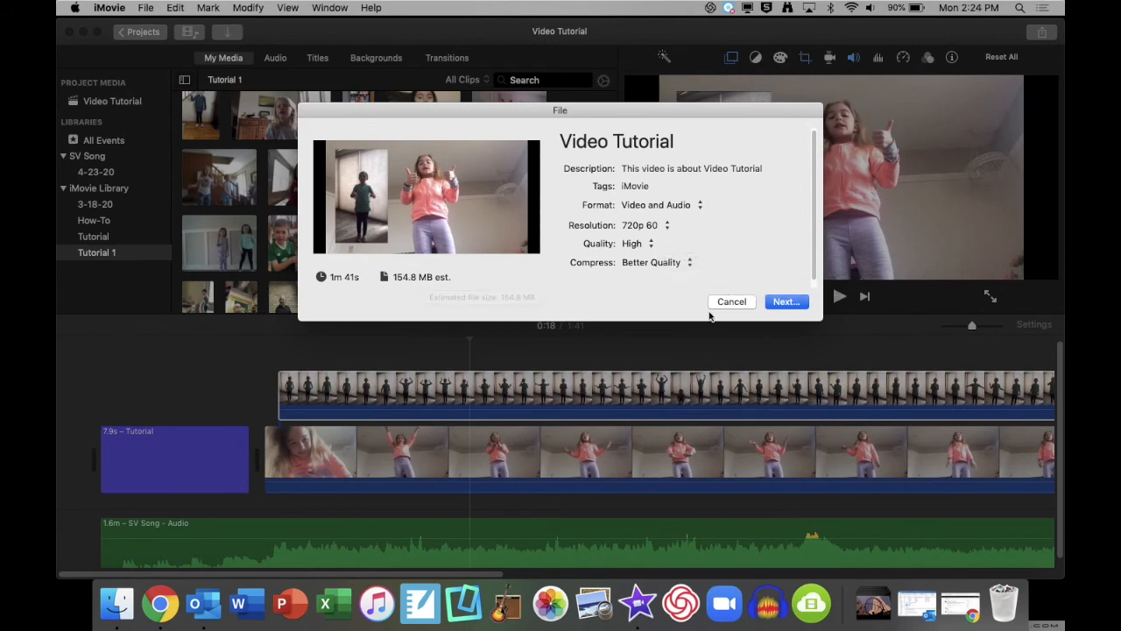
Save the exported movie to the Desktop with the file name Video Tutorial 01
click(786, 303)
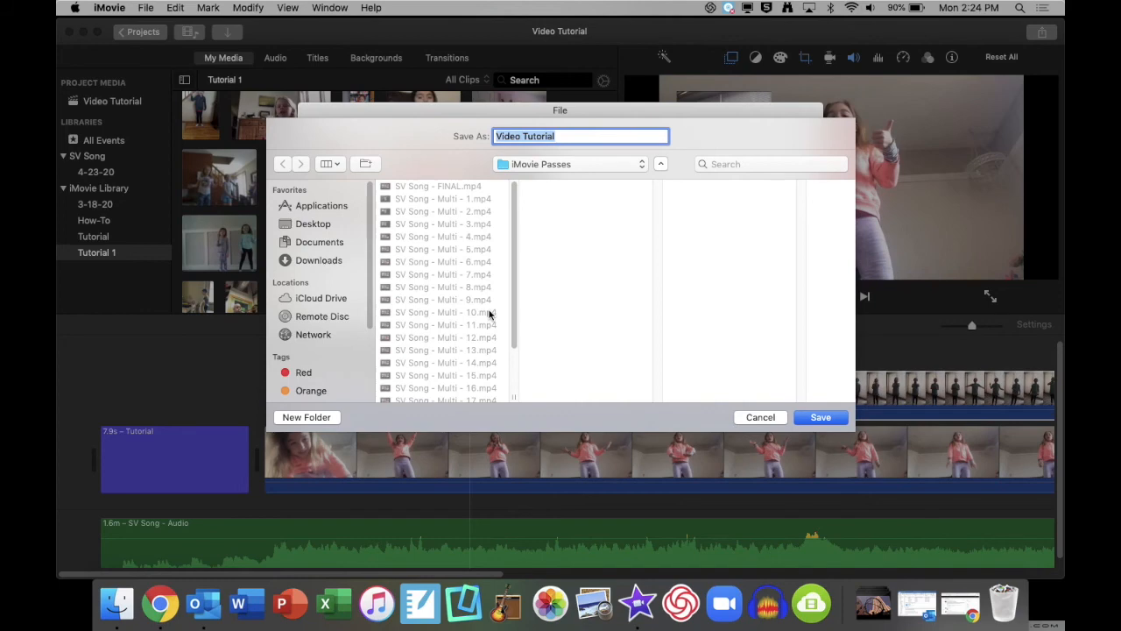
click(637, 165)
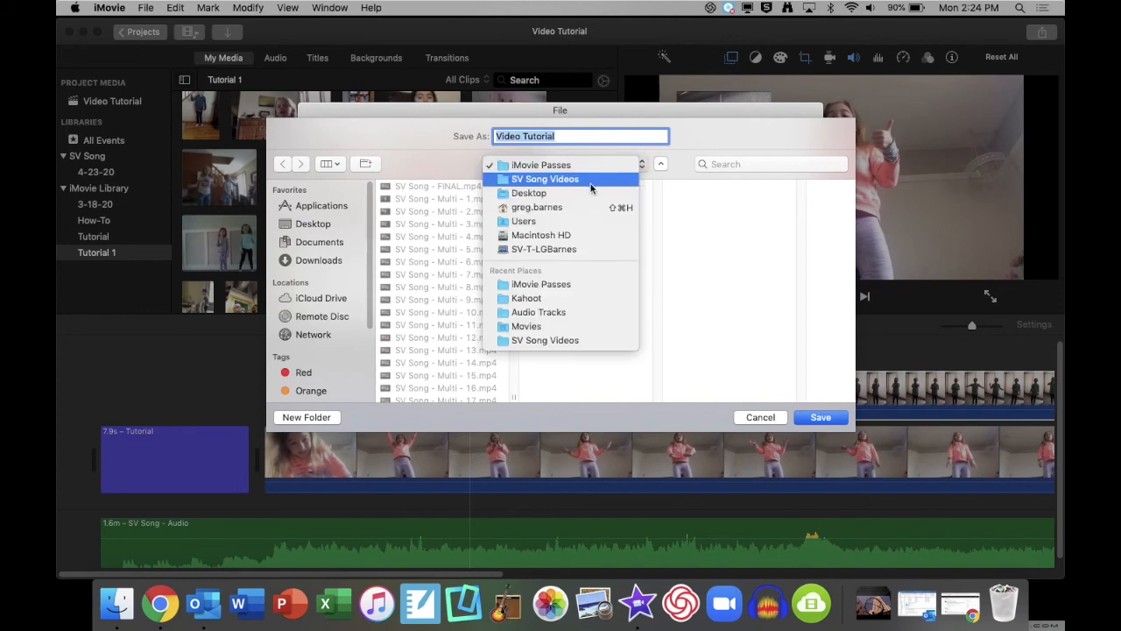
click(529, 193)
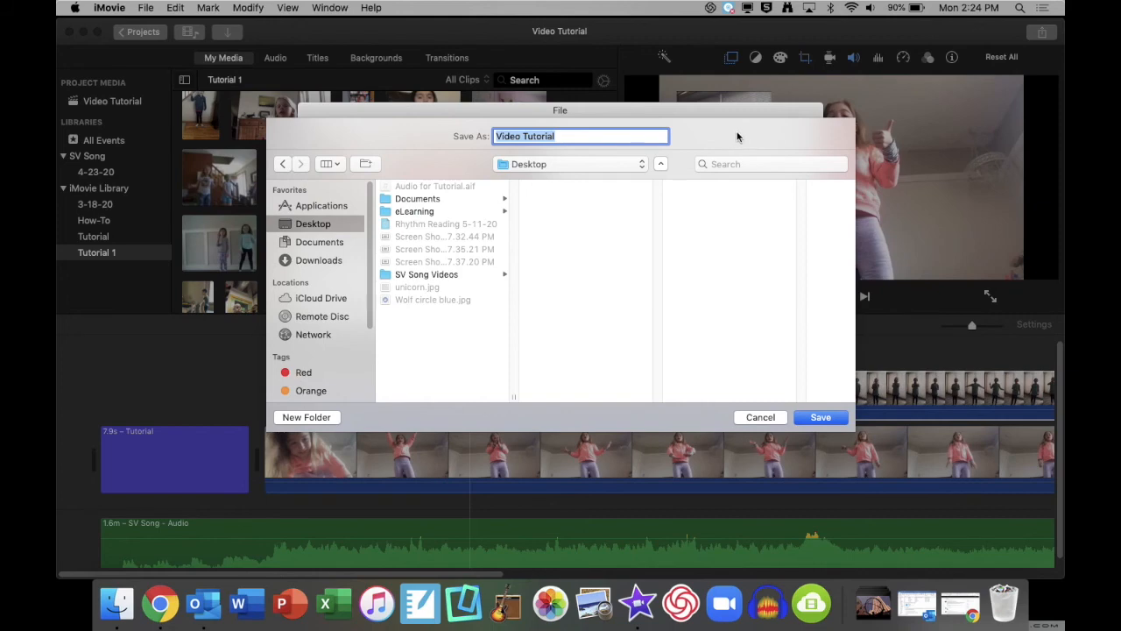
click(570, 136)
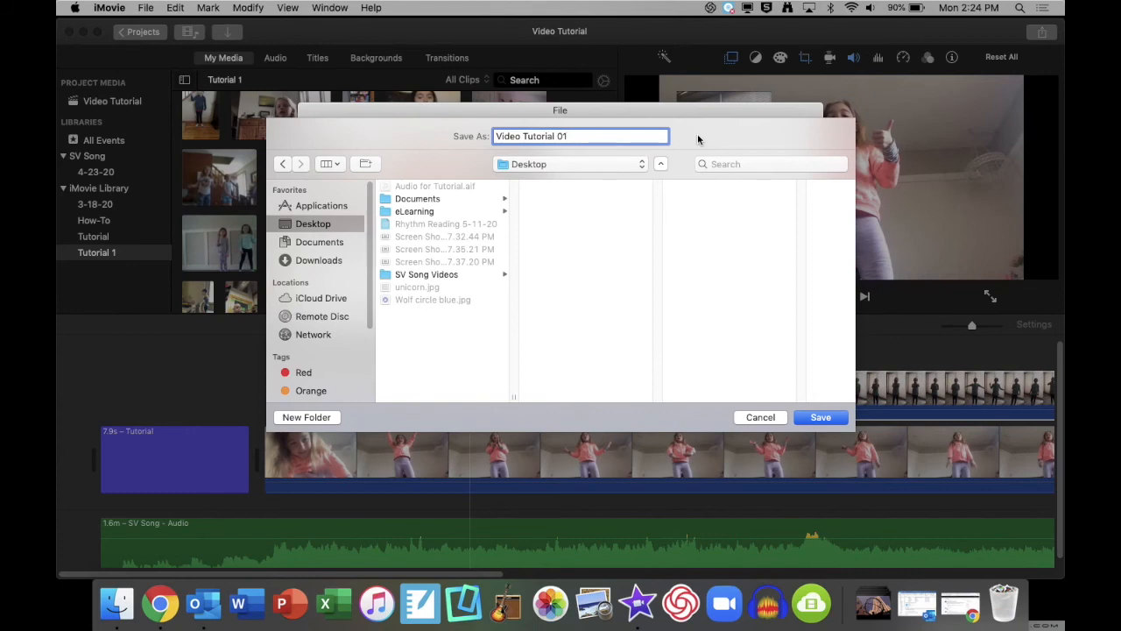
key(BackSpace)
key(BackSpace)
key(BackSpace)
key(BackSpace)
click(820, 418)
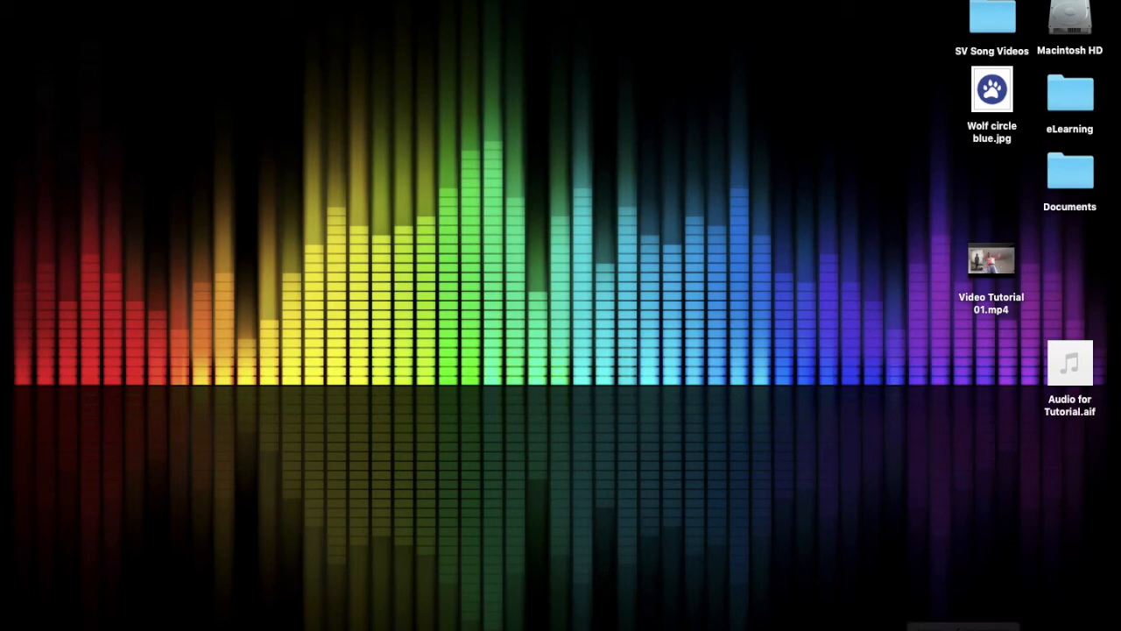
Return to the iMovie project and empty its timeline, deleting the Tutorial title, the pink-jacket clip with its overlay, and the SV Song audio
click(1009, 628)
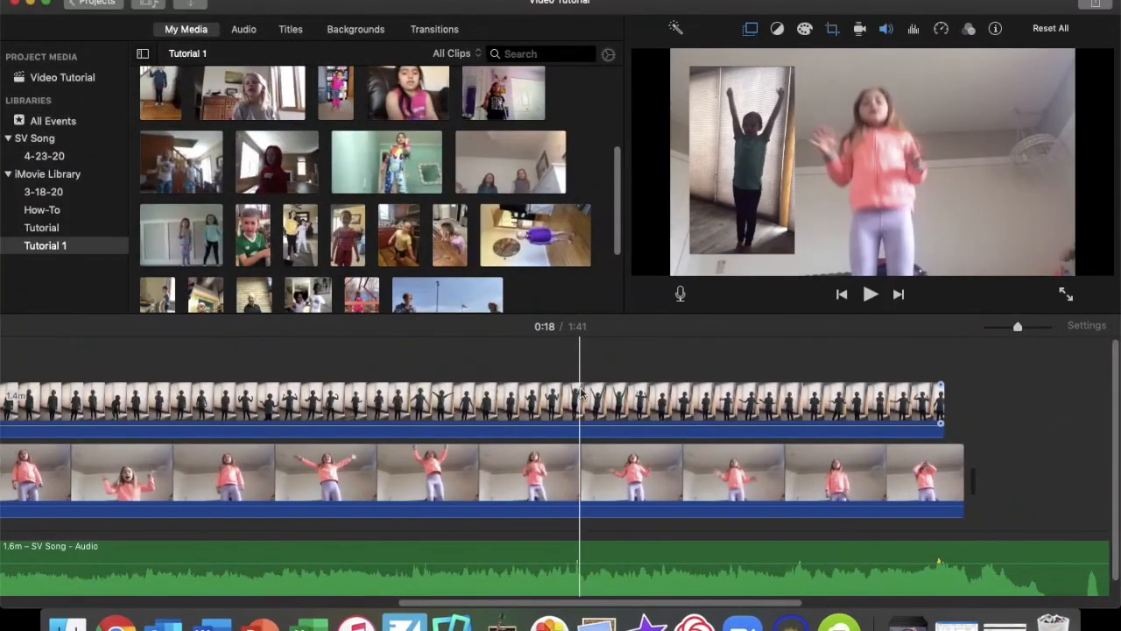
scroll(581, 394, left, 10)
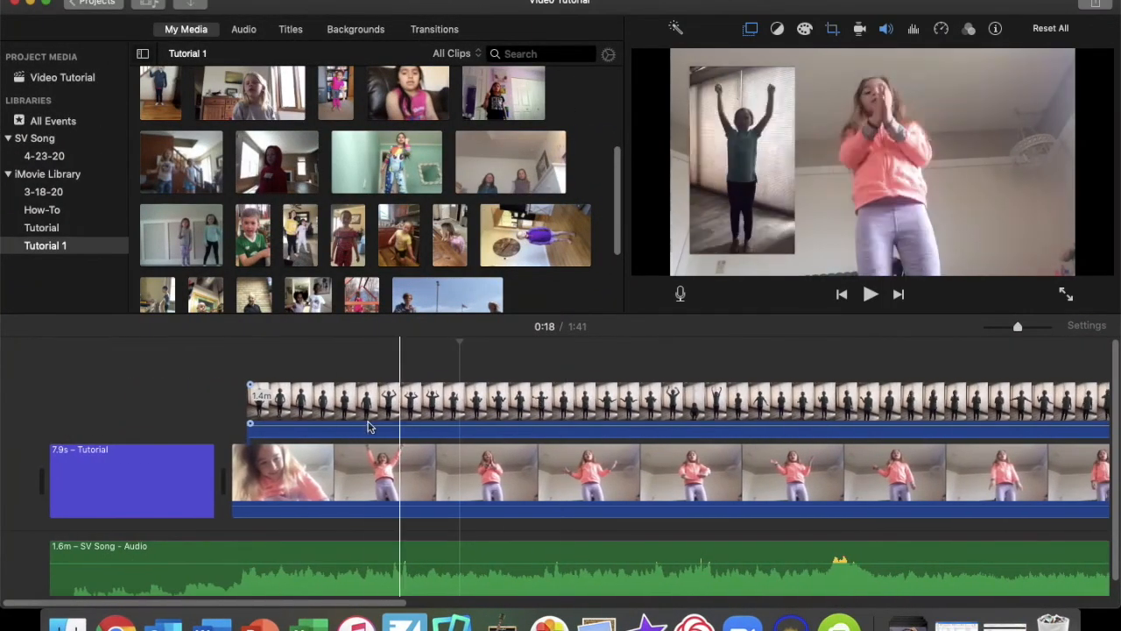
click(184, 465)
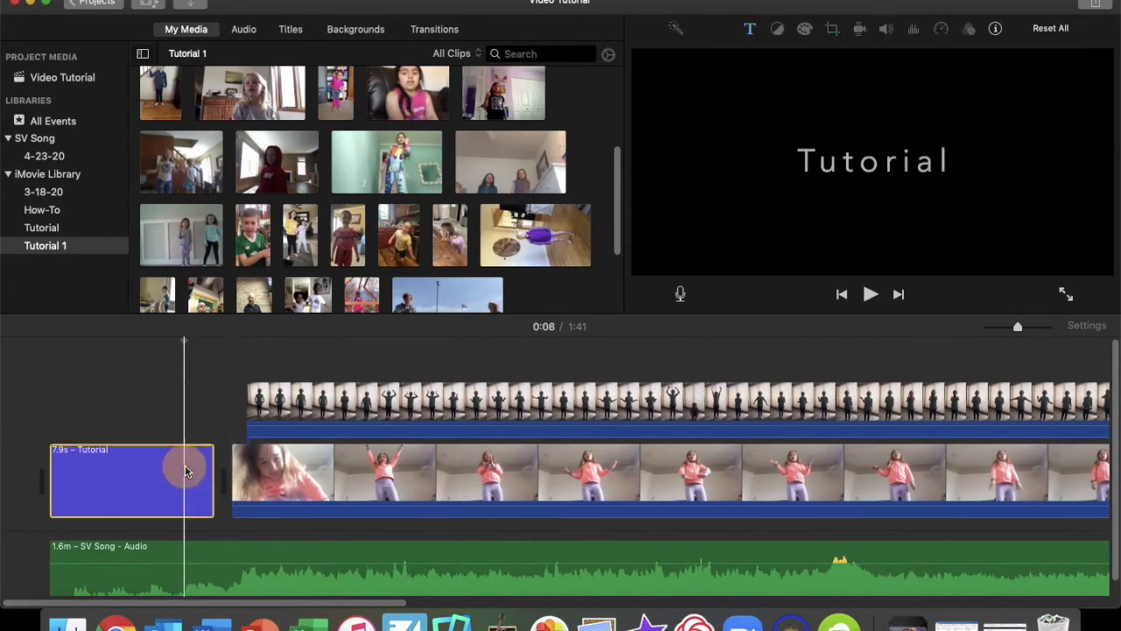
key(Delete)
click(188, 466)
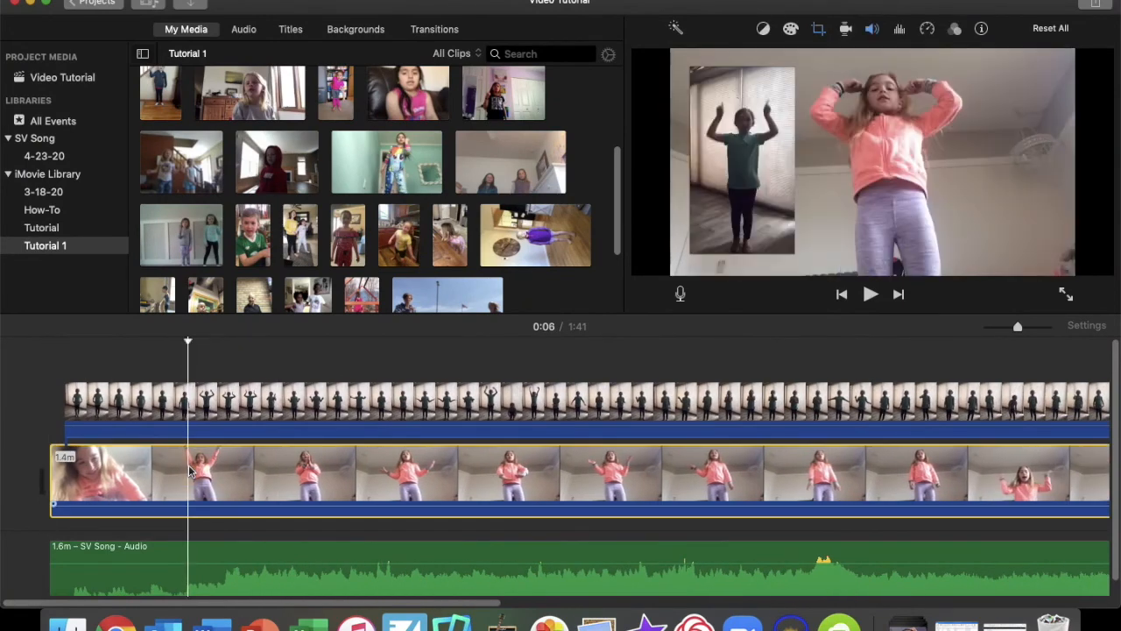
key(Delete)
click(136, 555)
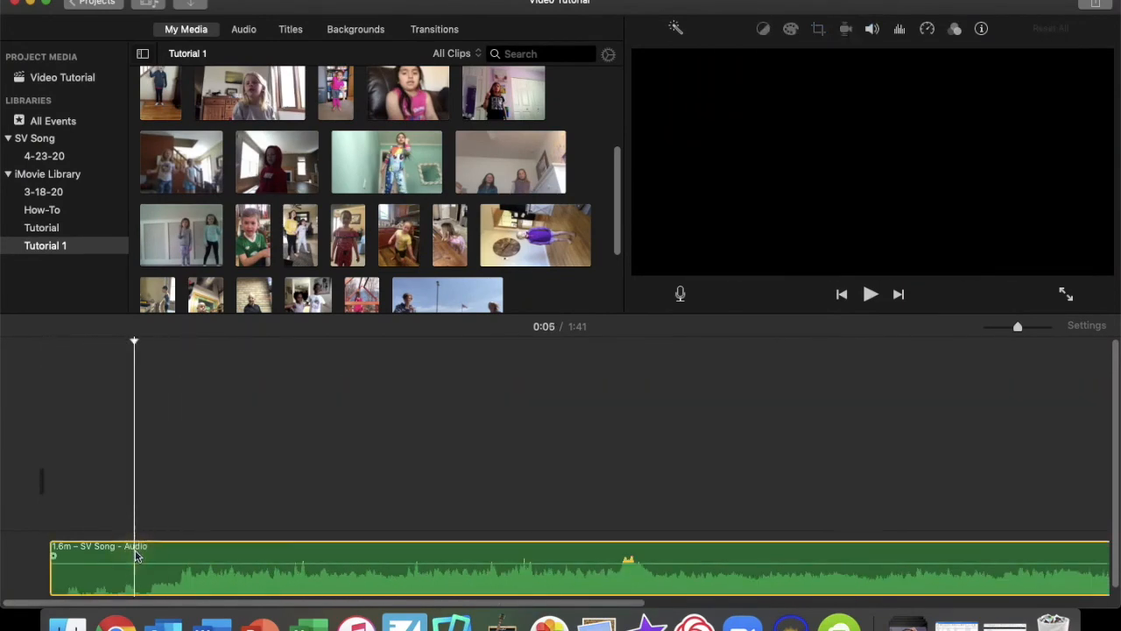
key(Delete)
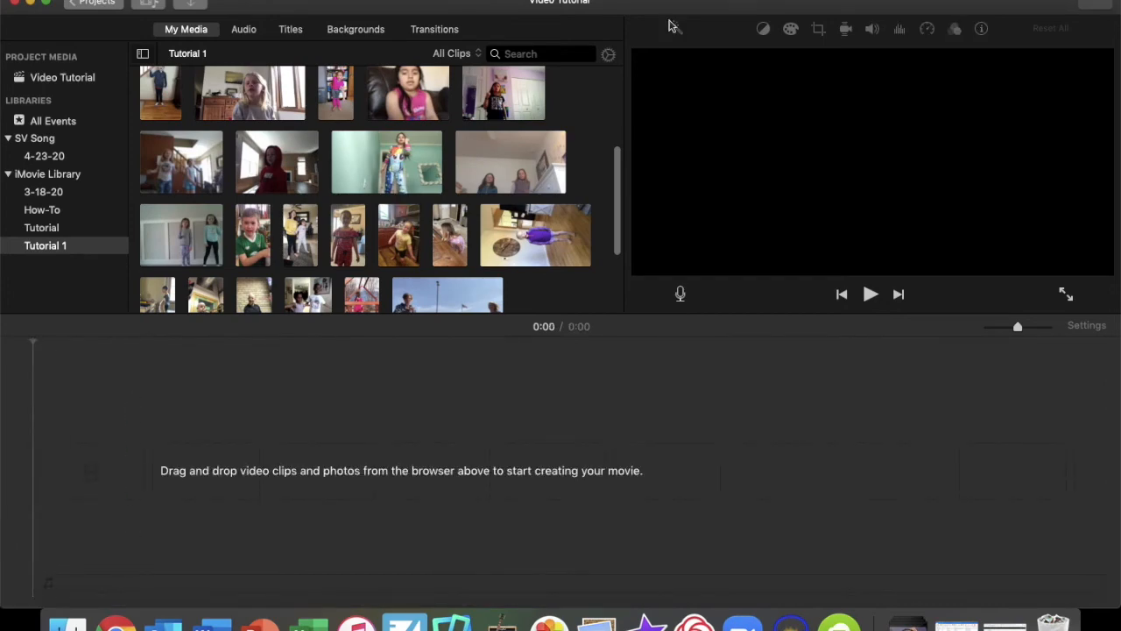
Import Video Tutorial 01.mp4 from the desktop into the Tutorial 1 event and place it at the start of the empty timeline
scroll(566, 131, down, 3)
drag(827, 5, 684, 5)
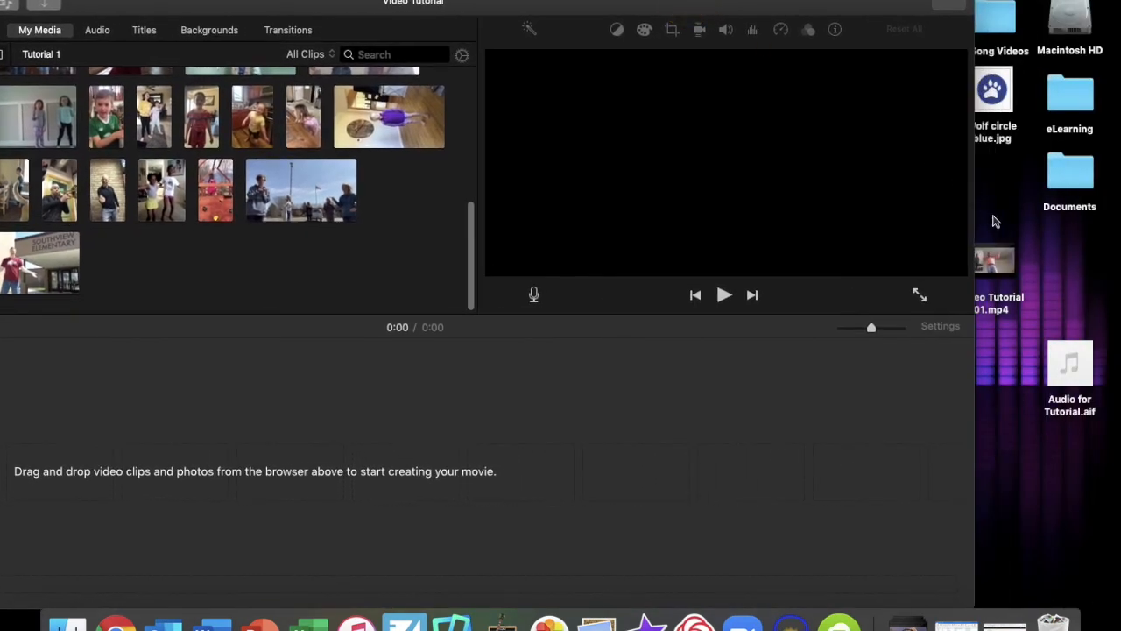
click(1003, 260)
drag(1003, 260, 293, 259)
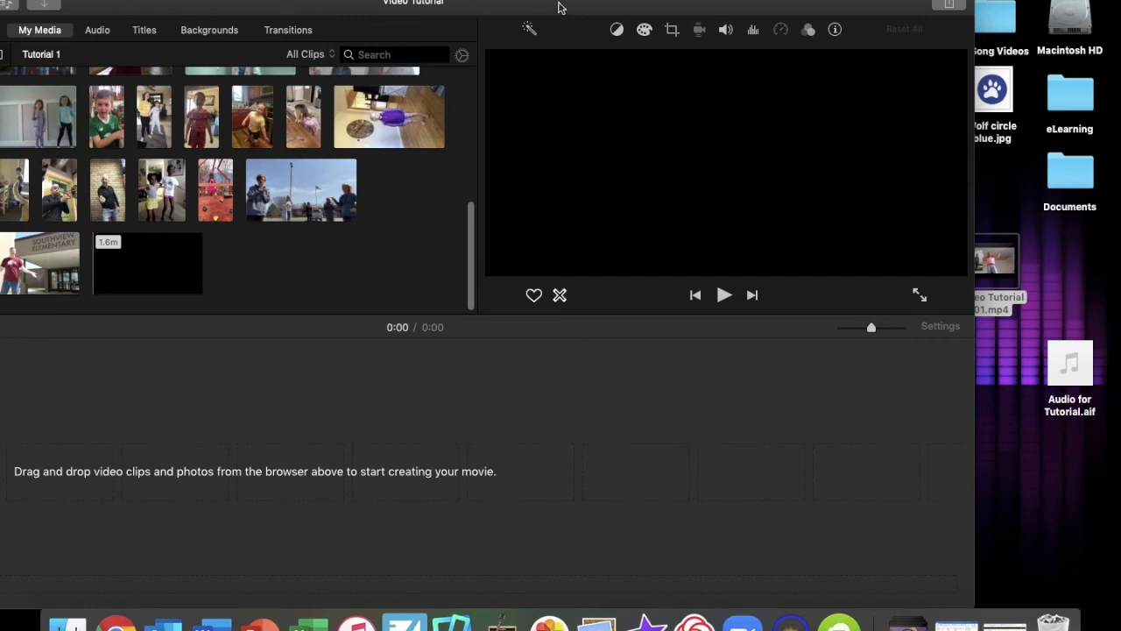
double_click(558, 5)
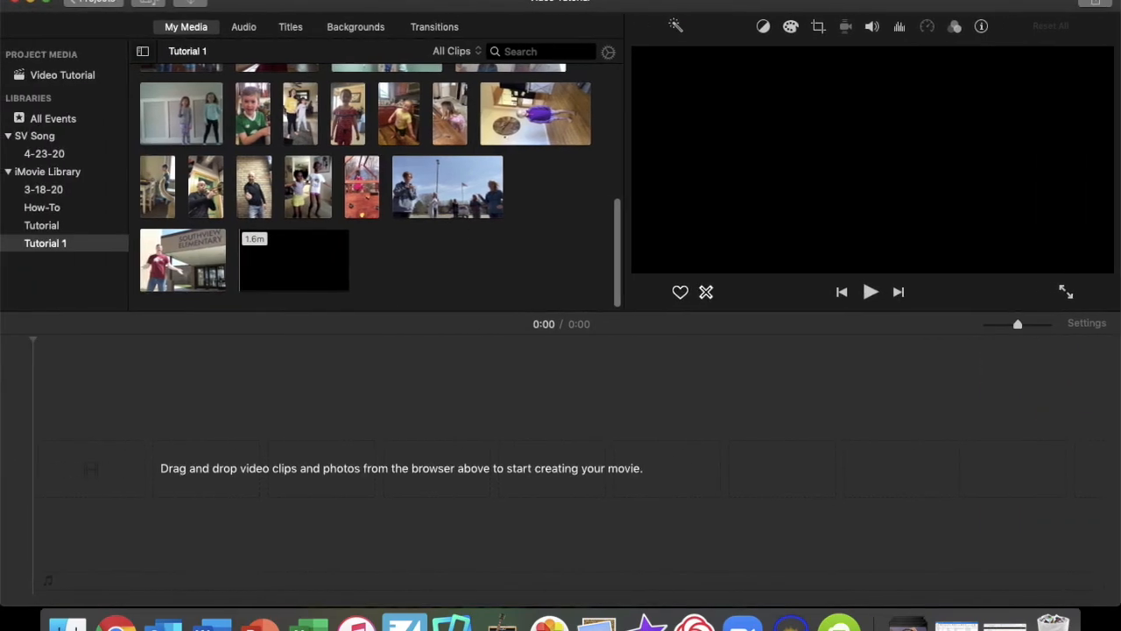
click(278, 253)
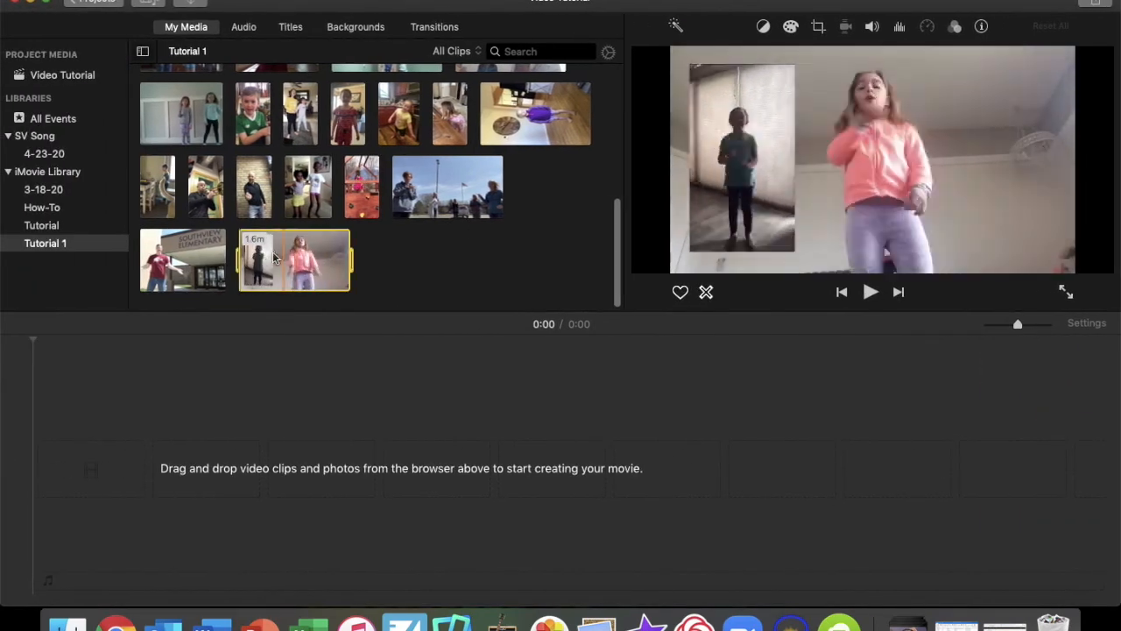
drag(289, 258, 49, 482)
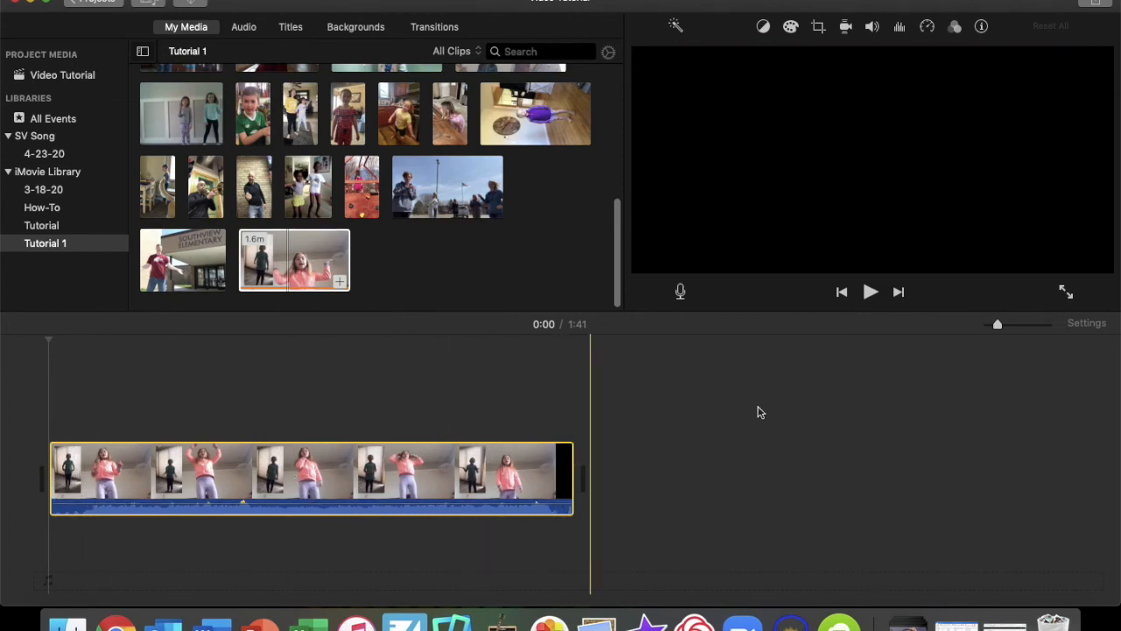
Overlay the green-jersey boy's clip above the exported video as Picture in Picture, enlarged to fill the space right of the pink-jacket girl
drag(998, 327, 1028, 326)
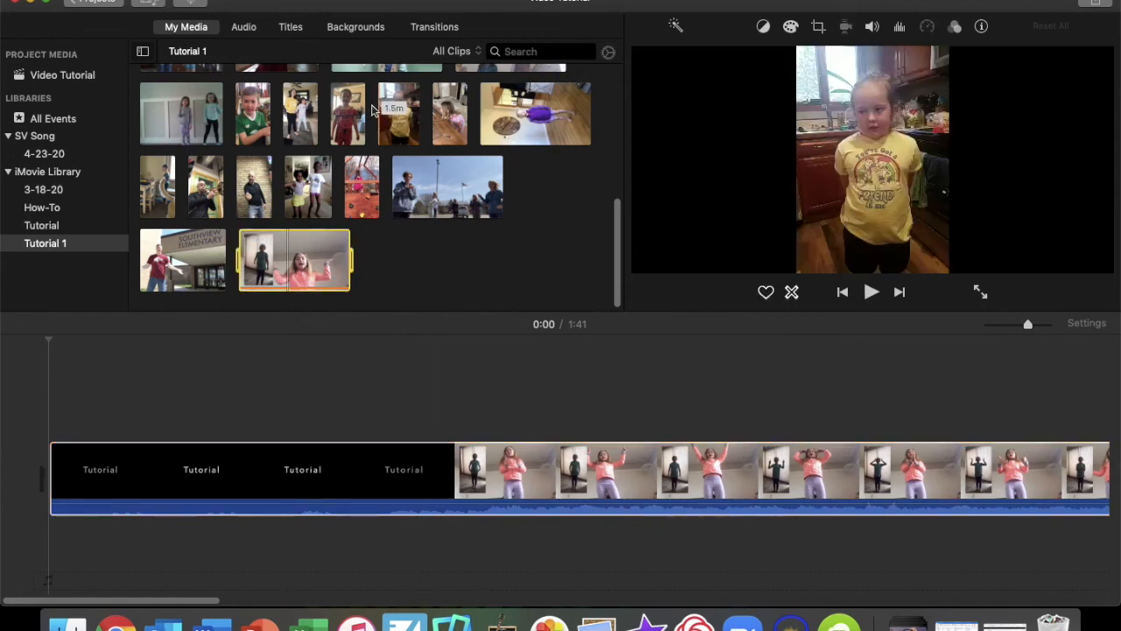
drag(262, 110, 466, 399)
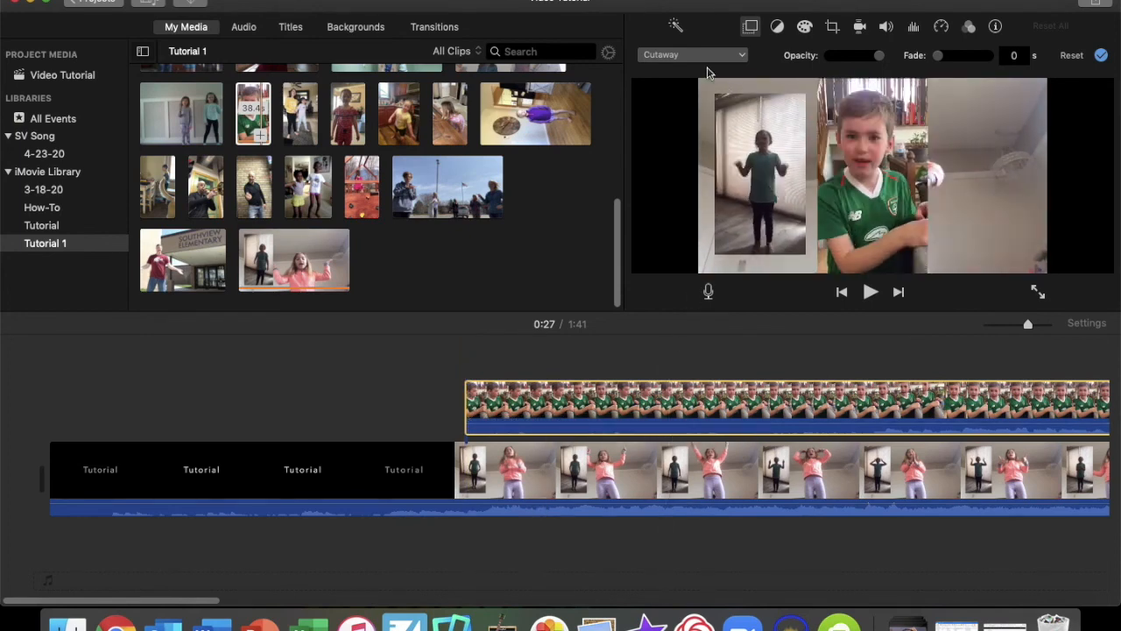
click(741, 54)
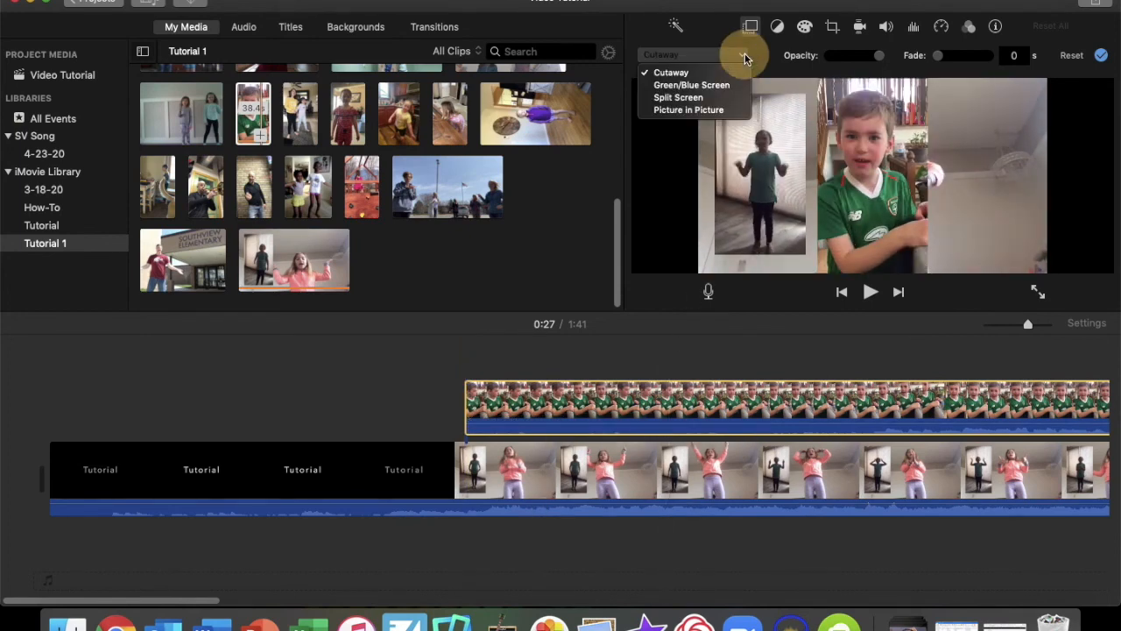
click(725, 111)
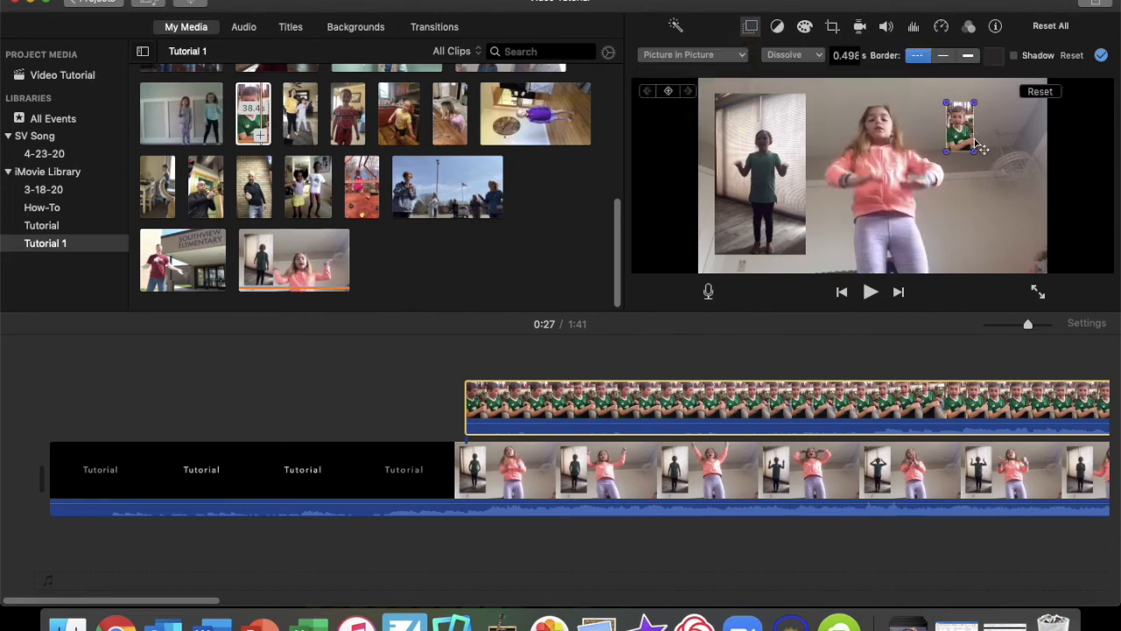
drag(974, 151, 1033, 241)
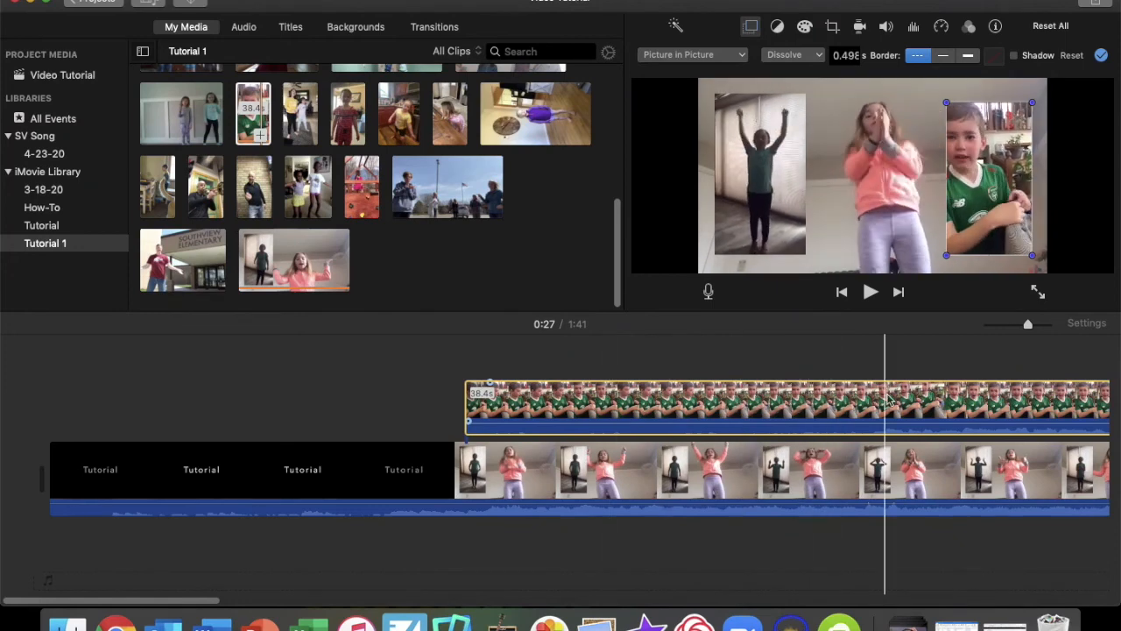
Slide the green-jersey boy's overlay back over the title, and cut off its portion before a point shortly after the title ends
drag(891, 399, 528, 407)
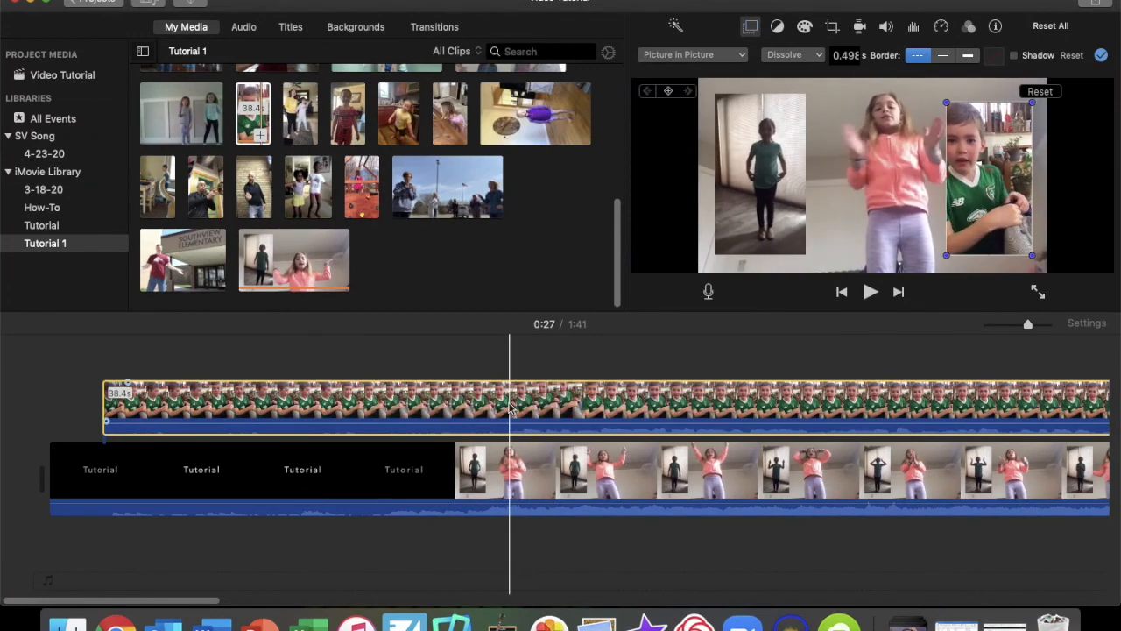
key(super+b)
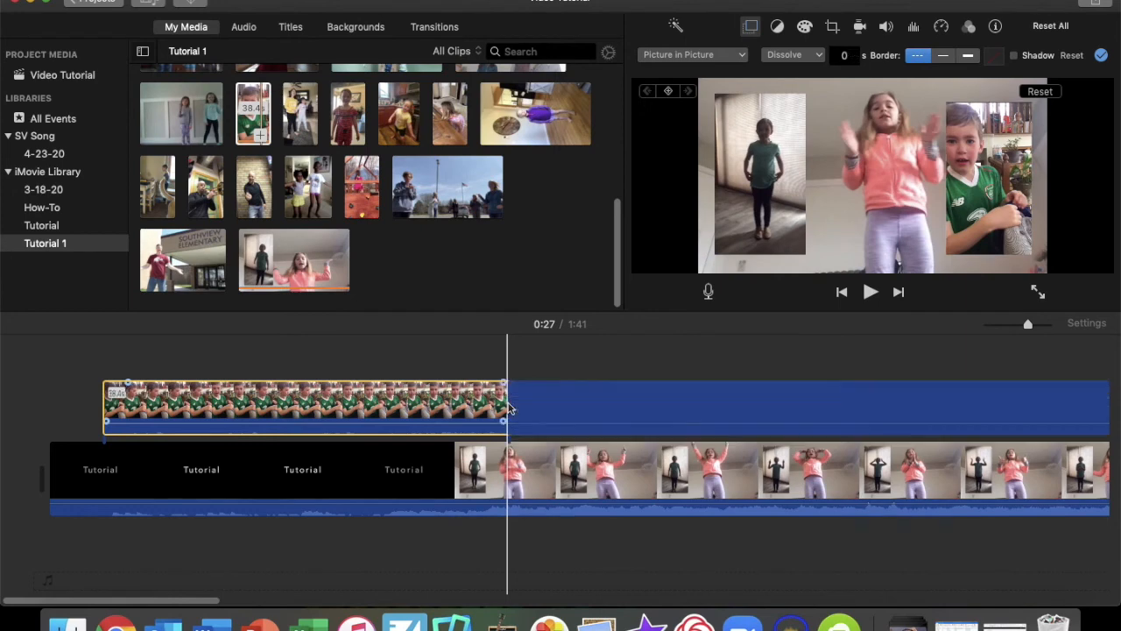
click(470, 408)
key(Delete)
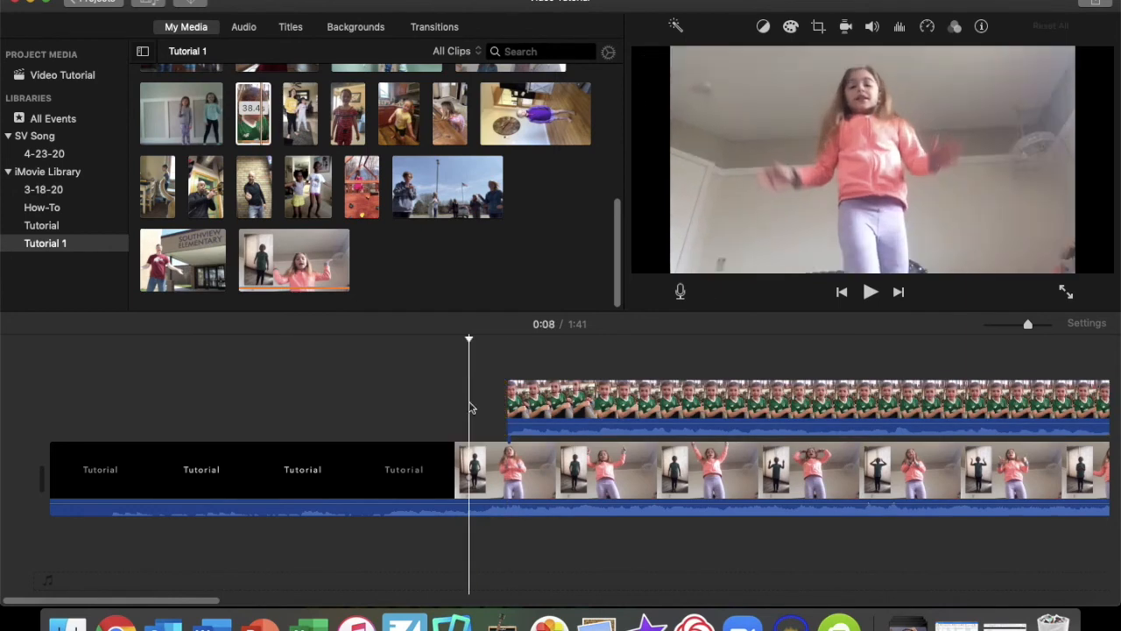
Shift the trimmed green-jersey boy's clip to start just after the title ends, playing it back to check his sync with the song
mouse_move(532, 398)
mouse_down()
mouse_move(479, 399)
mouse_move(520, 399)
mouse_up()
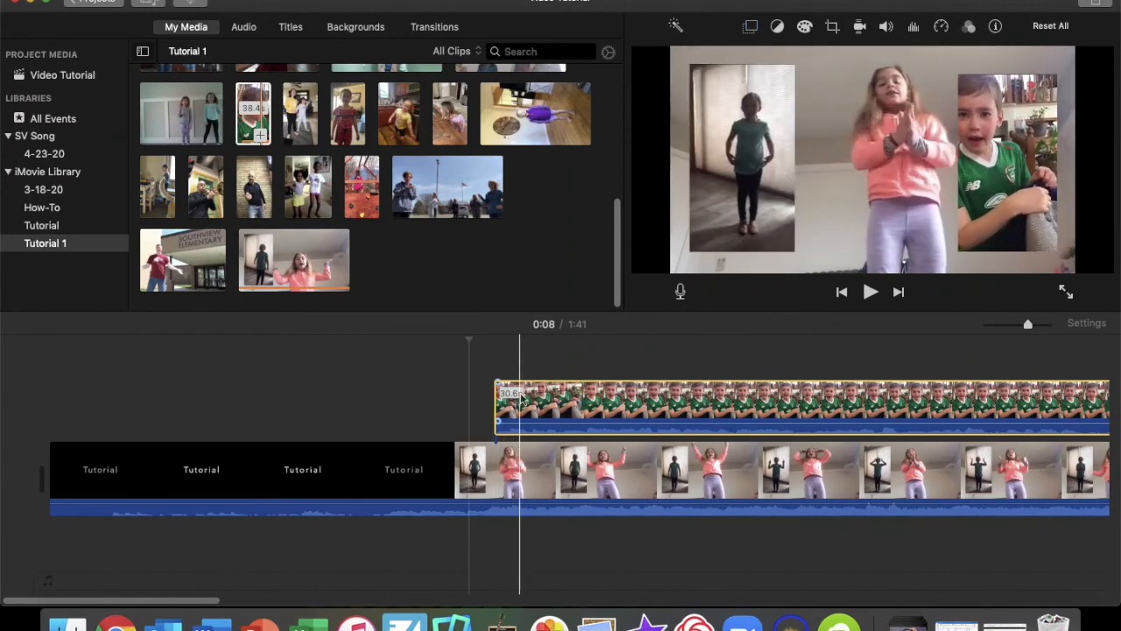
drag(536, 394, 489, 394)
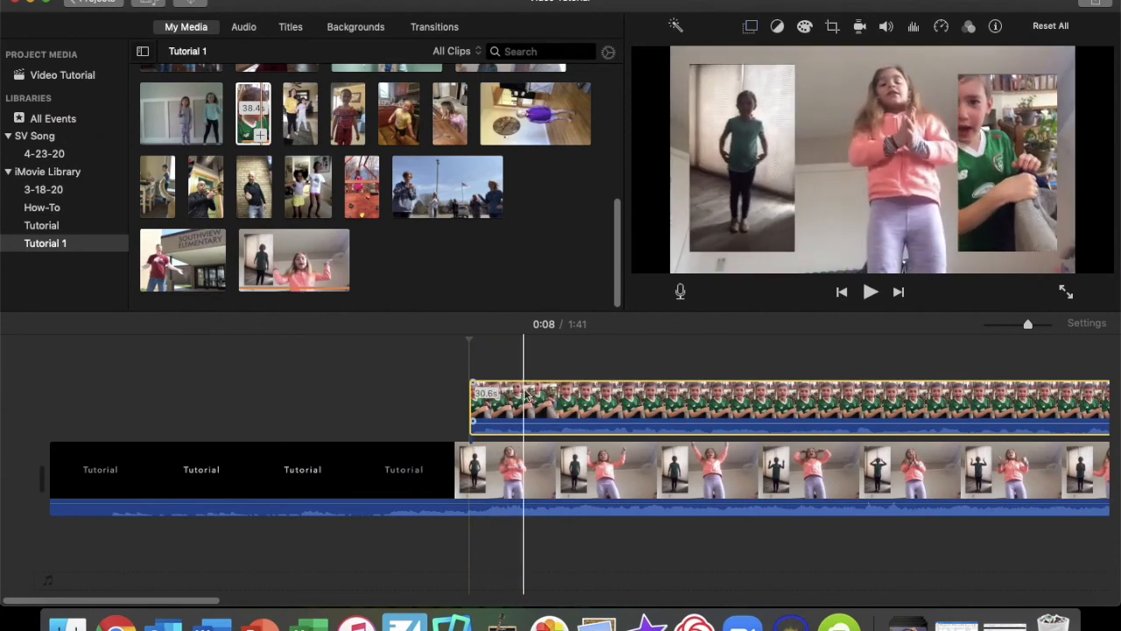
key(space)
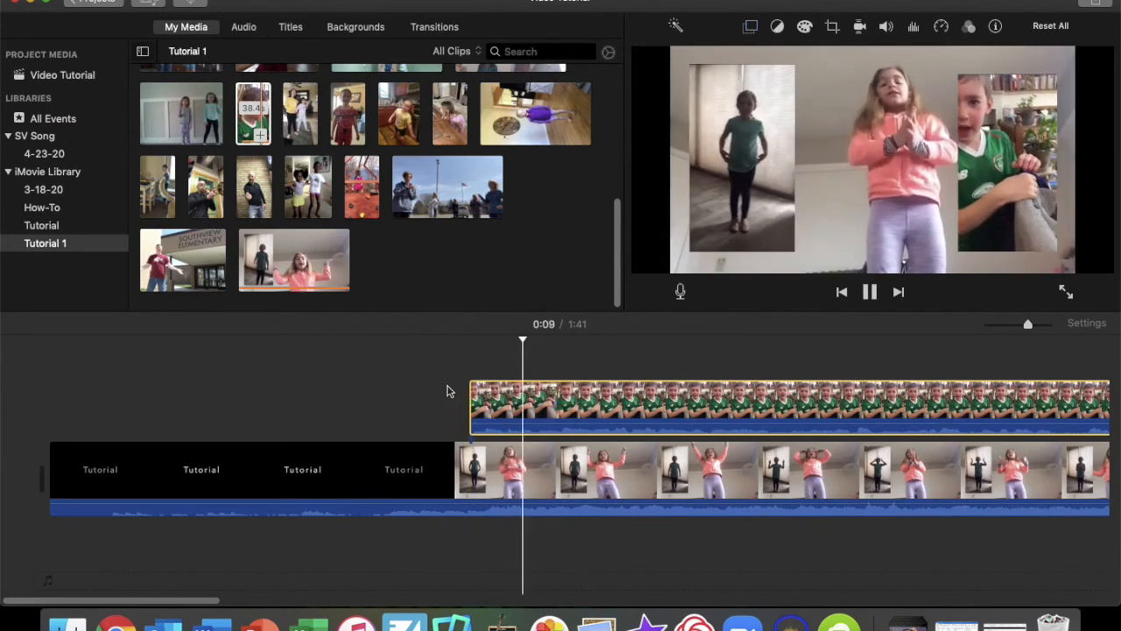
key(space)
drag(496, 403, 505, 405)
key(space)
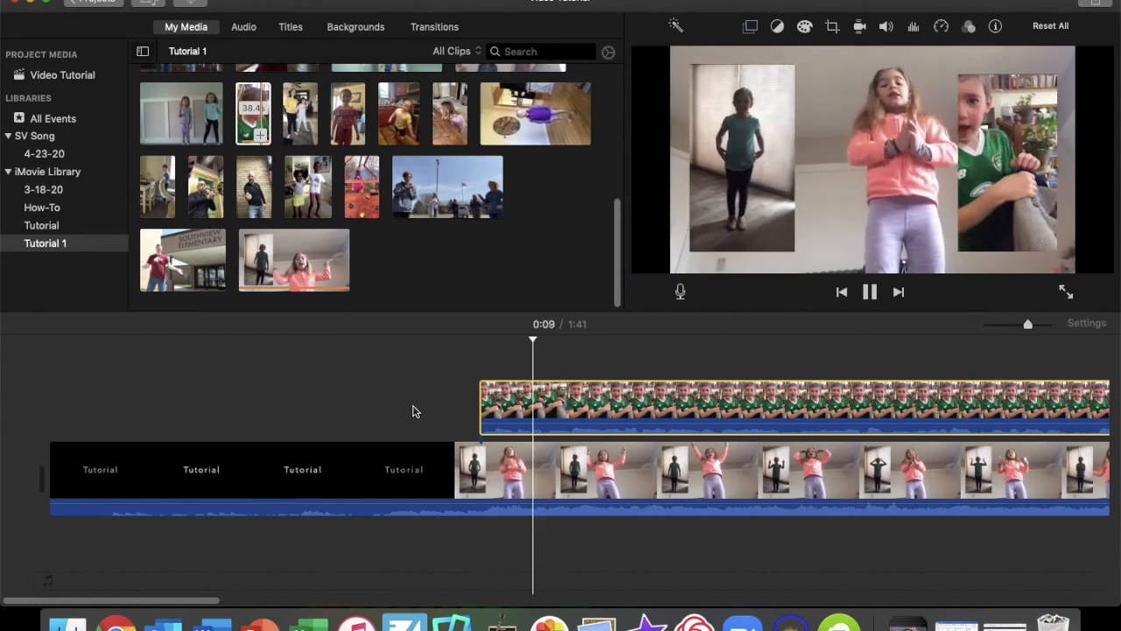
key(space)
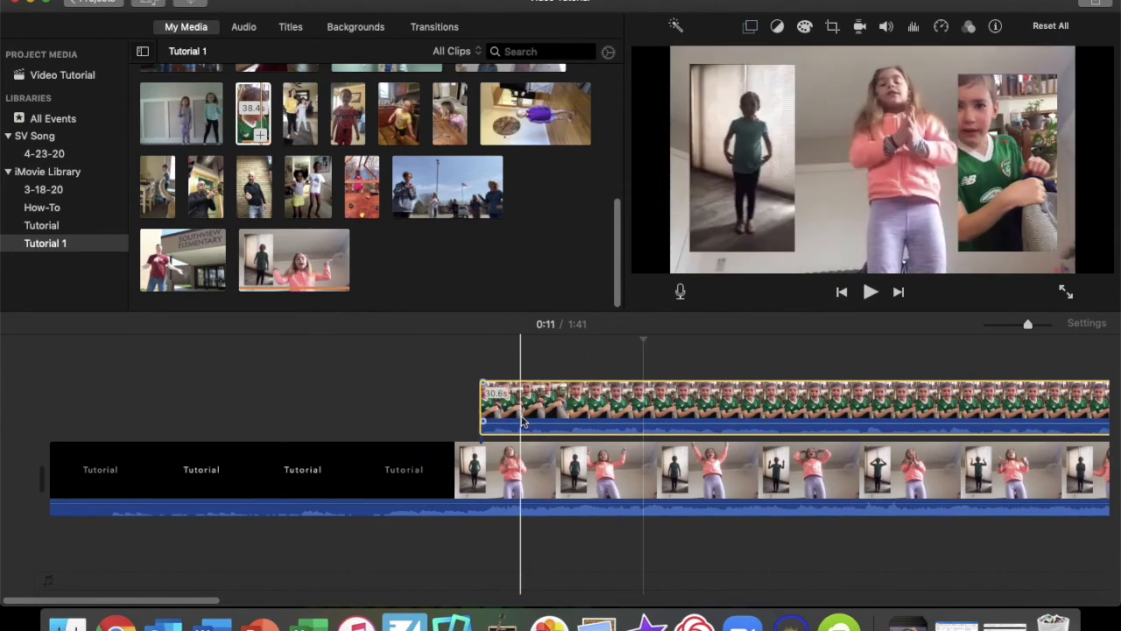
Mute the green-jersey boy's overlay clip and check its Picture in Picture dissolve setting
click(560, 404)
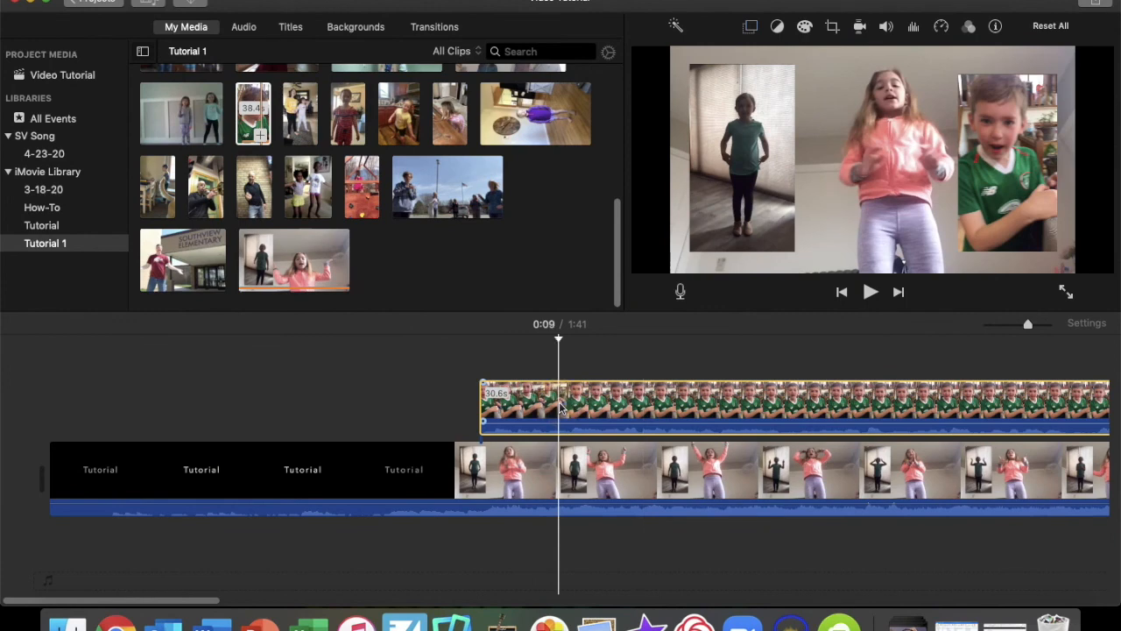
click(887, 28)
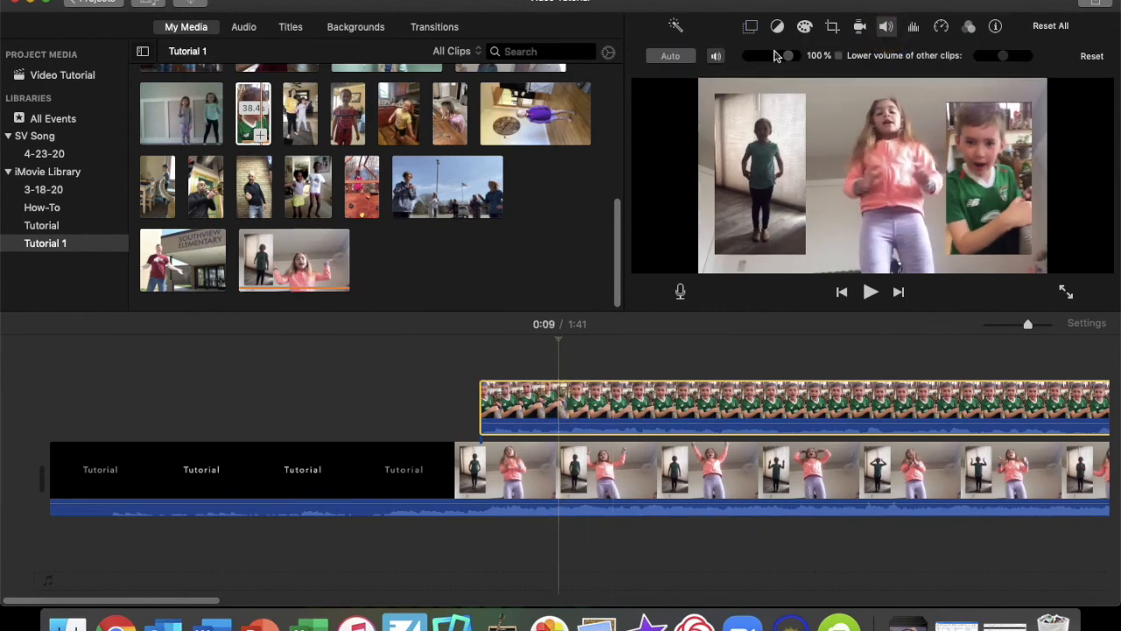
click(715, 55)
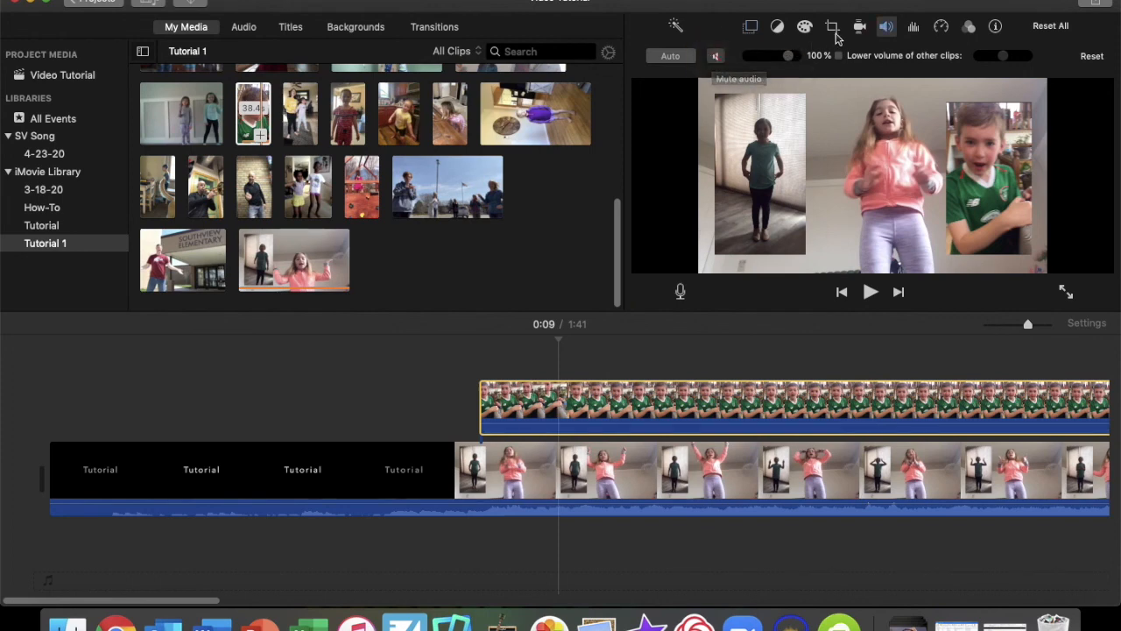
click(750, 27)
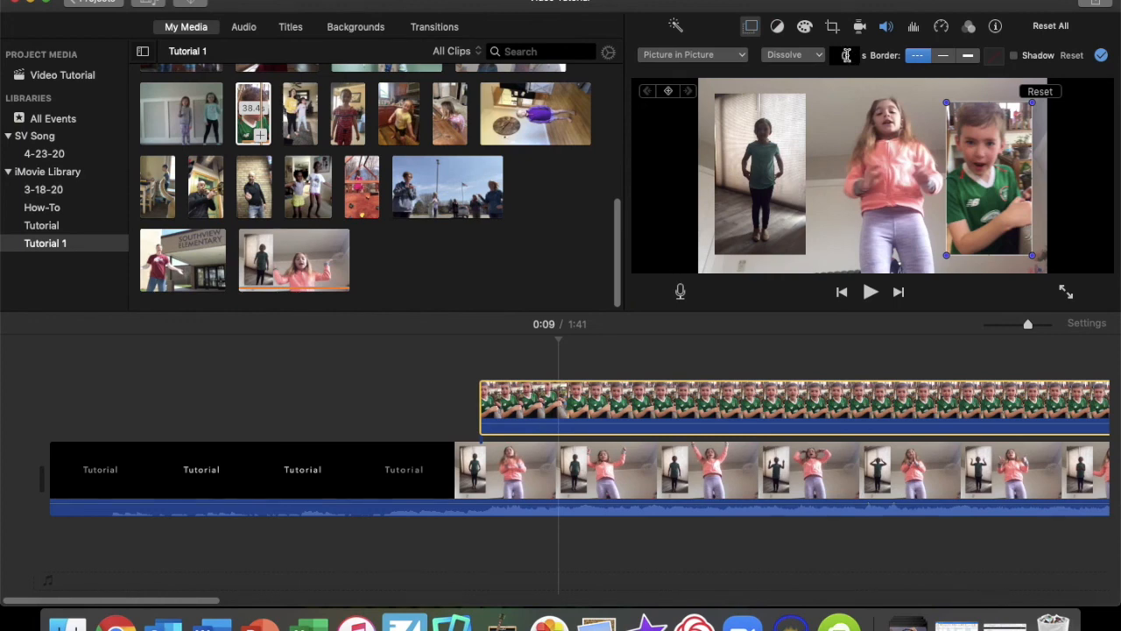
click(1103, 55)
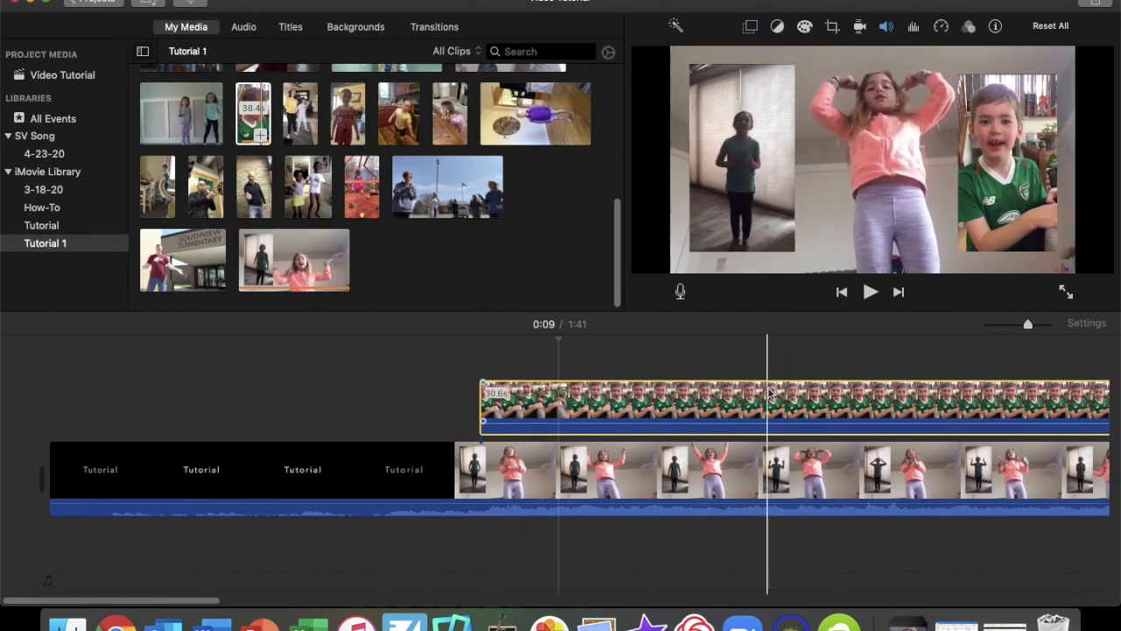
Remove the dissolve-out at the end of the green-jersey boy's Picture in Picture clip
scroll(770, 395, right, 15)
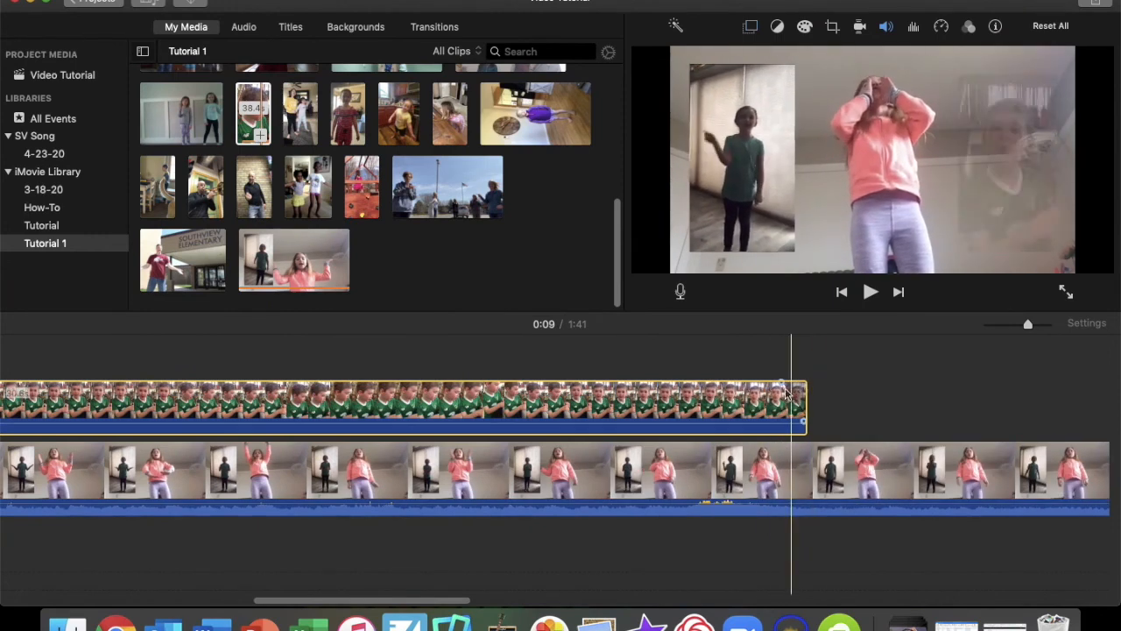
click(771, 399)
click(750, 27)
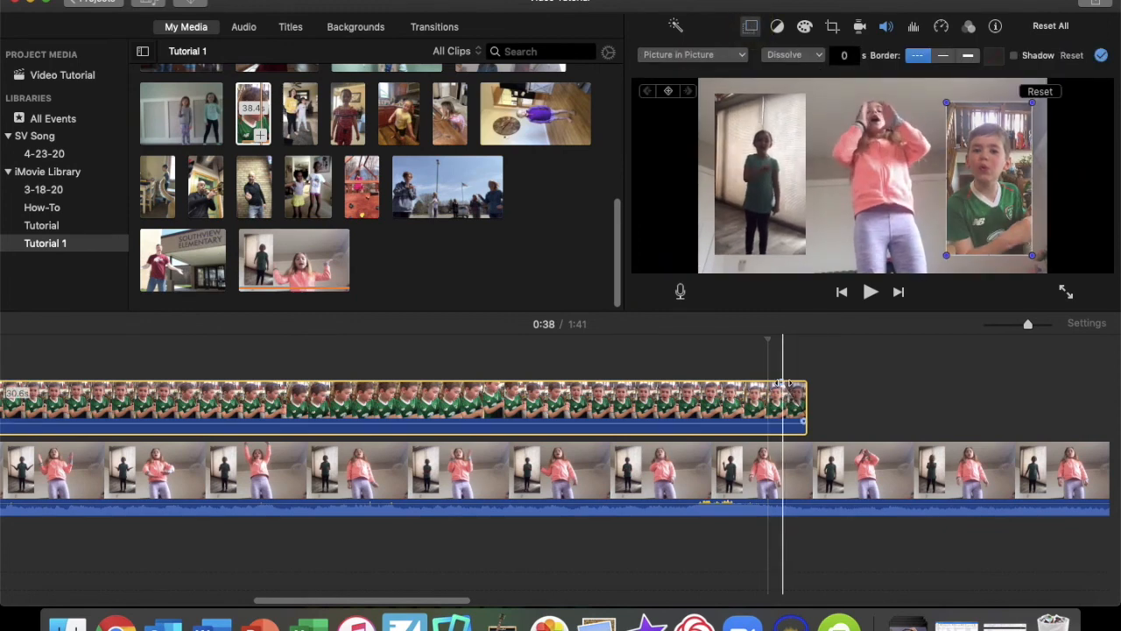
drag(782, 383, 807, 374)
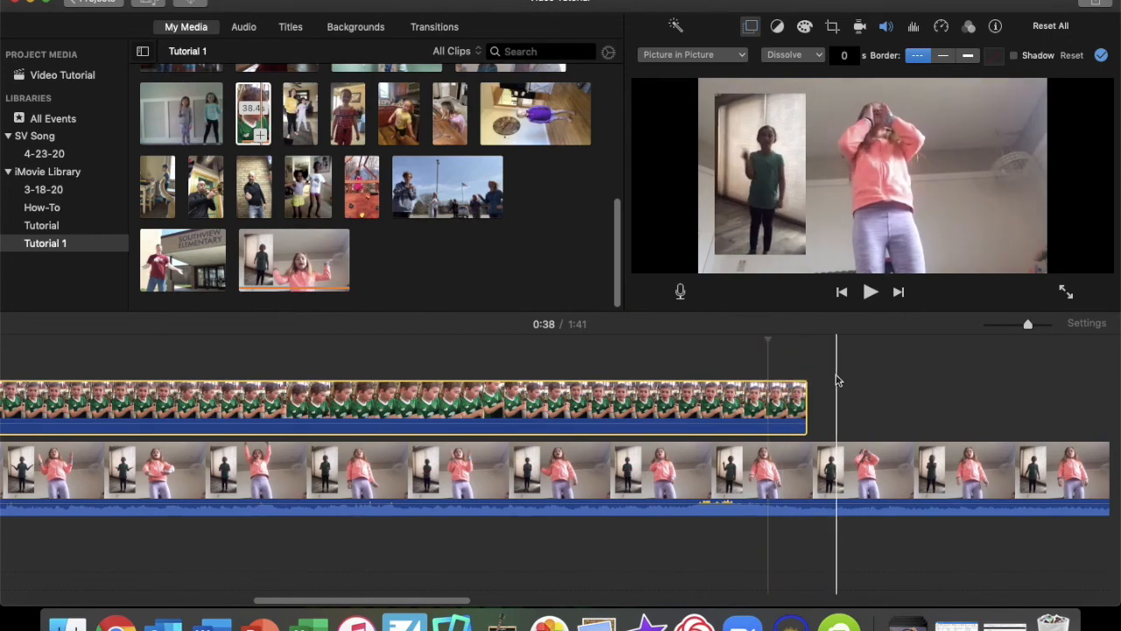
scroll(764, 385, left, 10)
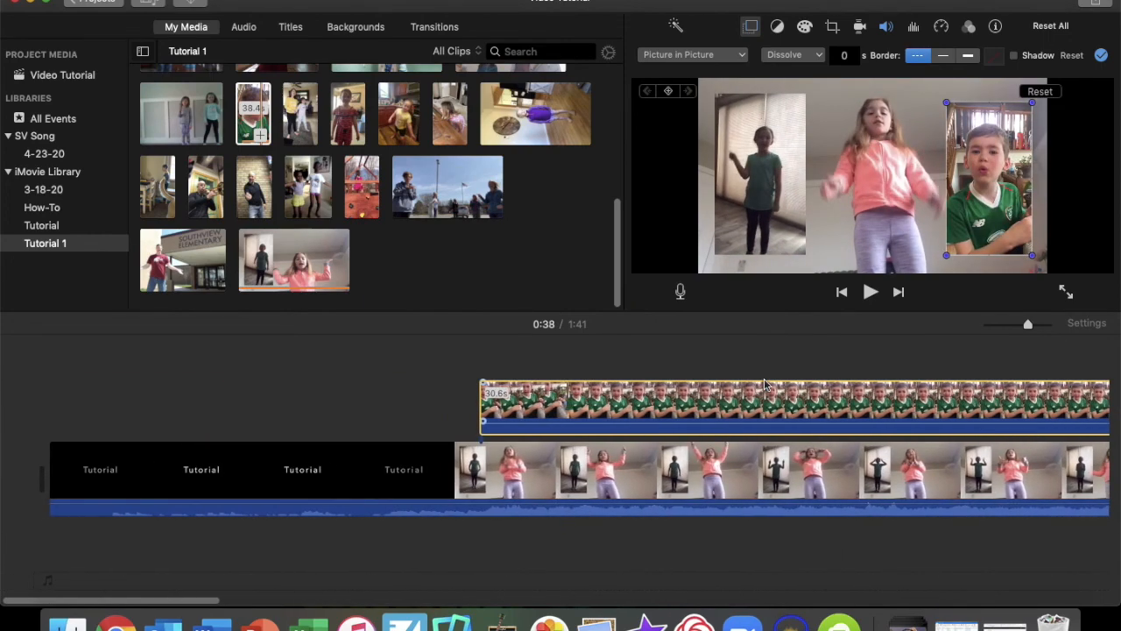
scroll(793, 373, right, 10)
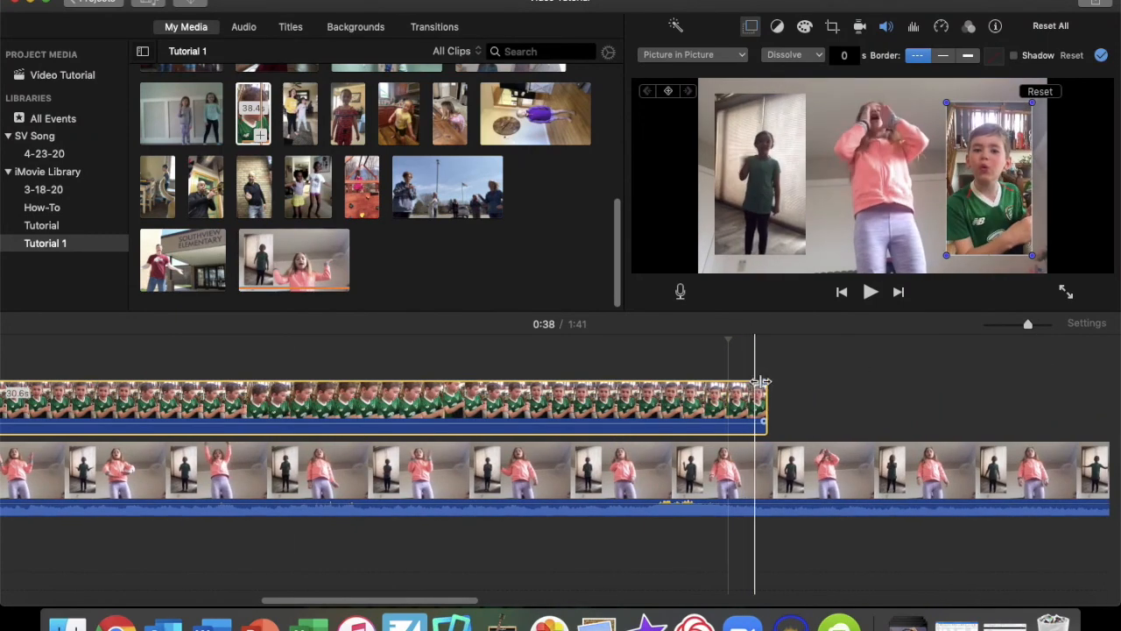
Add the clip of the man in the black pullover as an overlay directly after the green-jersey boy's clip
scroll(764, 393, right, 5)
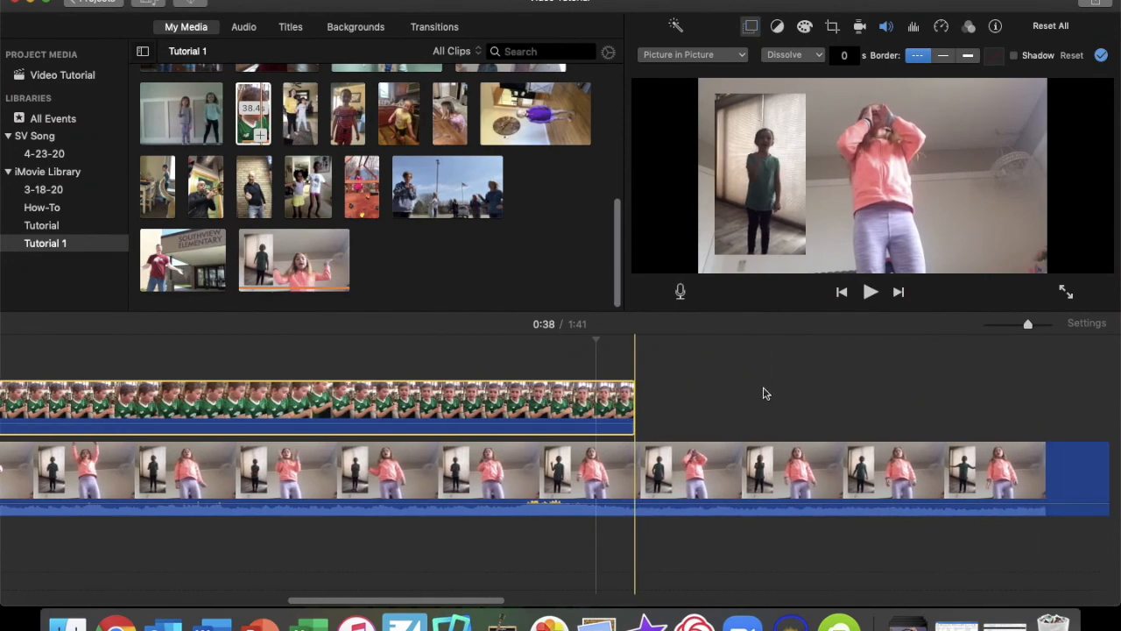
scroll(764, 394, right, 15)
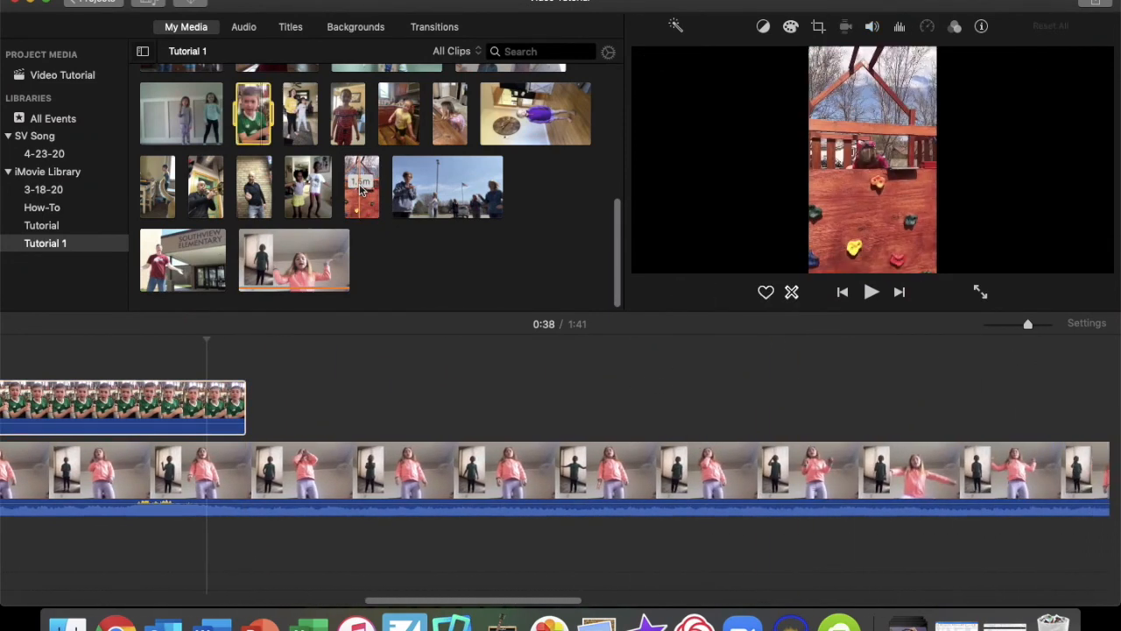
drag(381, 353, 253, 418)
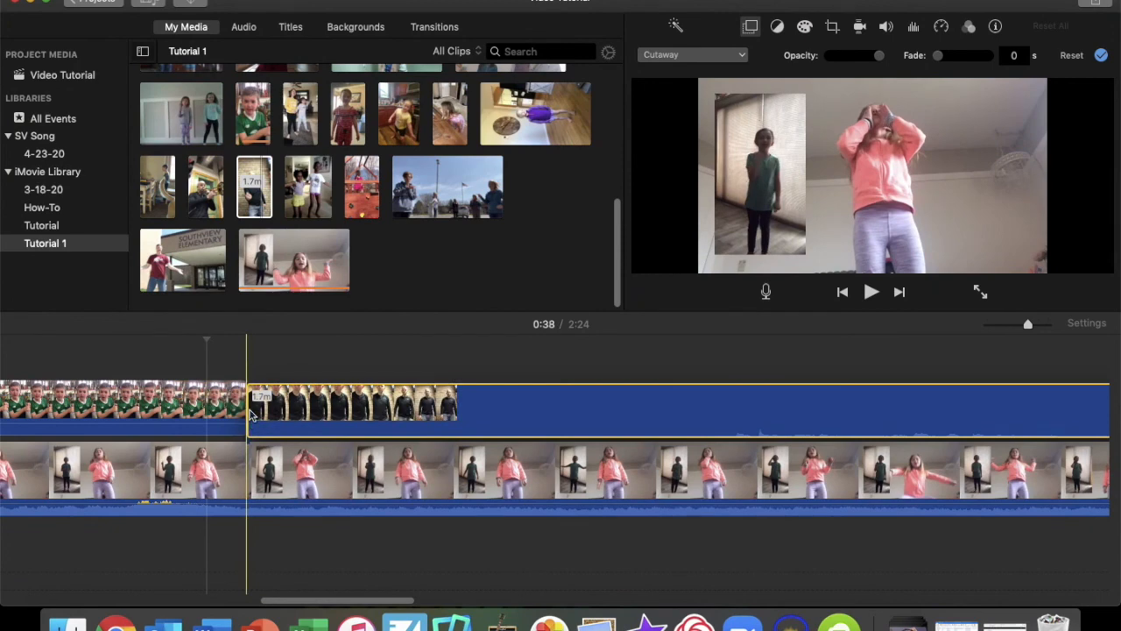
drag(322, 414, 326, 412)
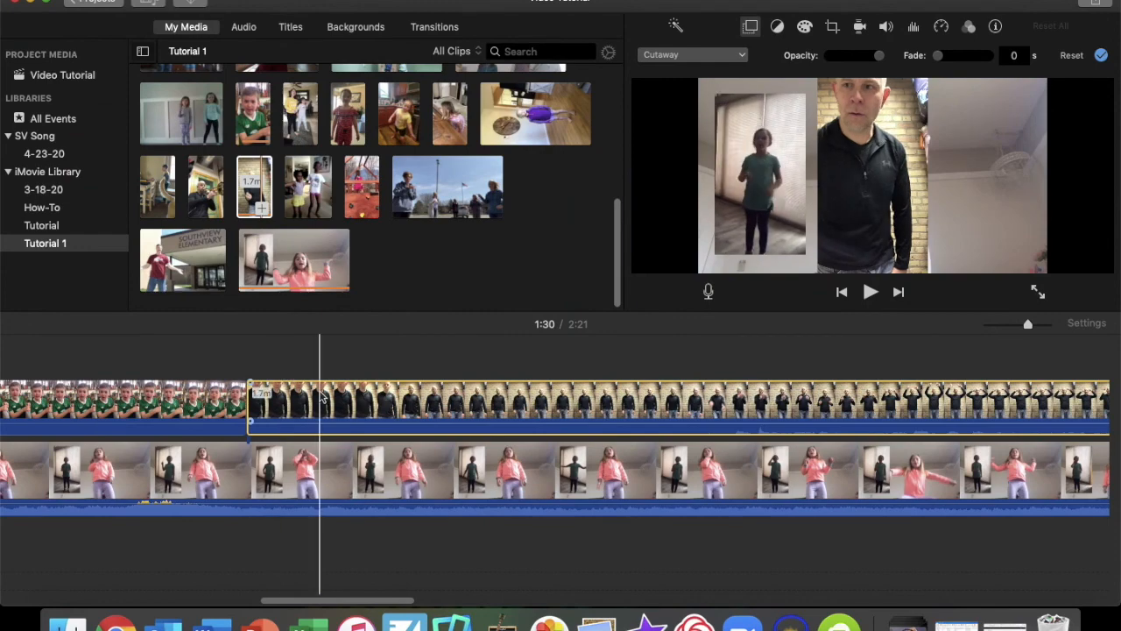
Split the black-pullover man's overlay at 1:40, just before the main video ends, and delete the excess after the cut
scroll(321, 397, right, 10)
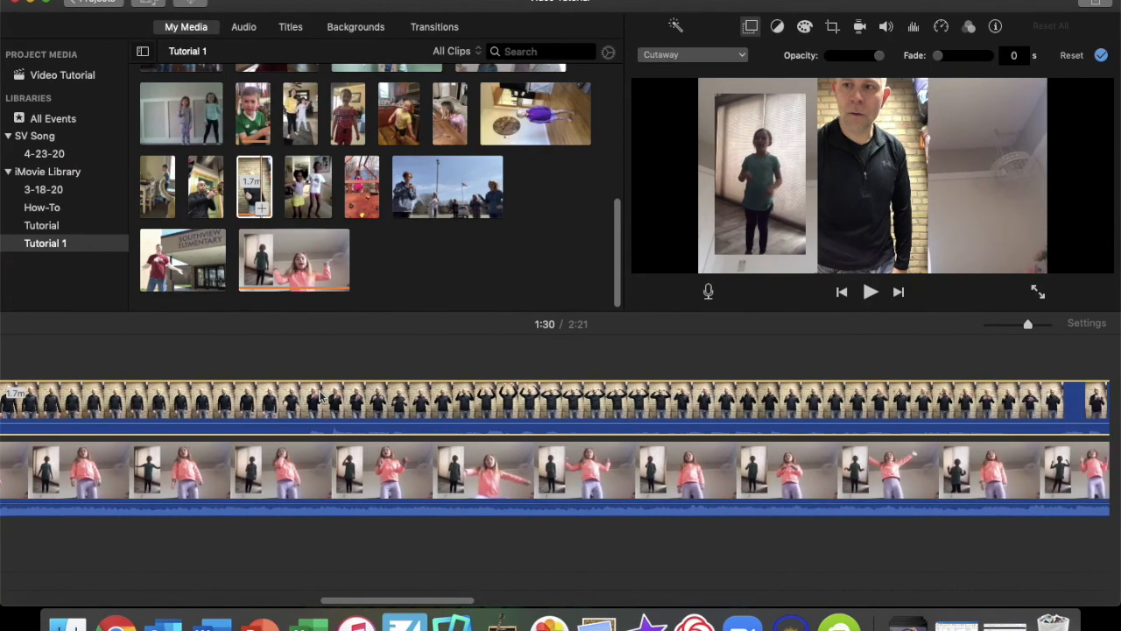
scroll(321, 397, left, 10)
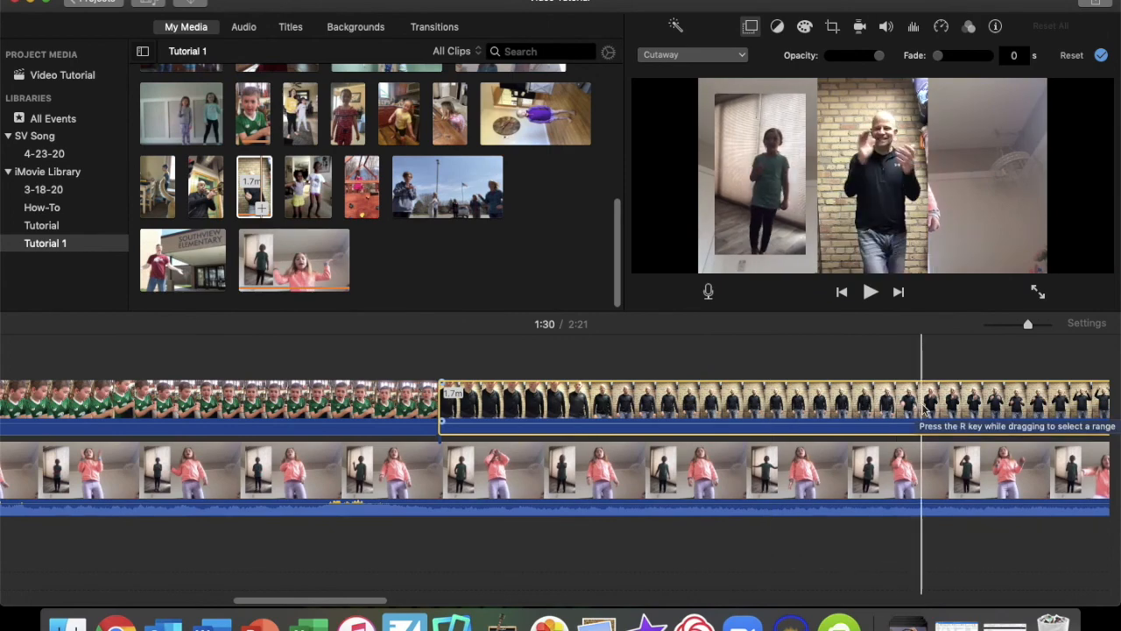
scroll(922, 409, right, 15)
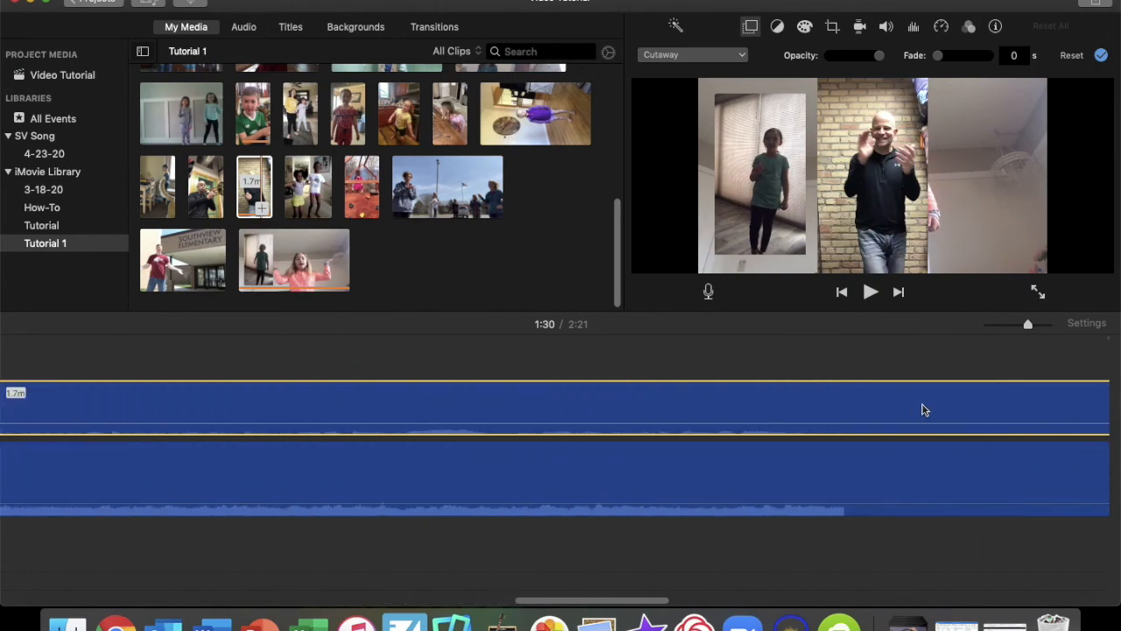
scroll(924, 409, right, 18)
scroll(924, 409, left, 17)
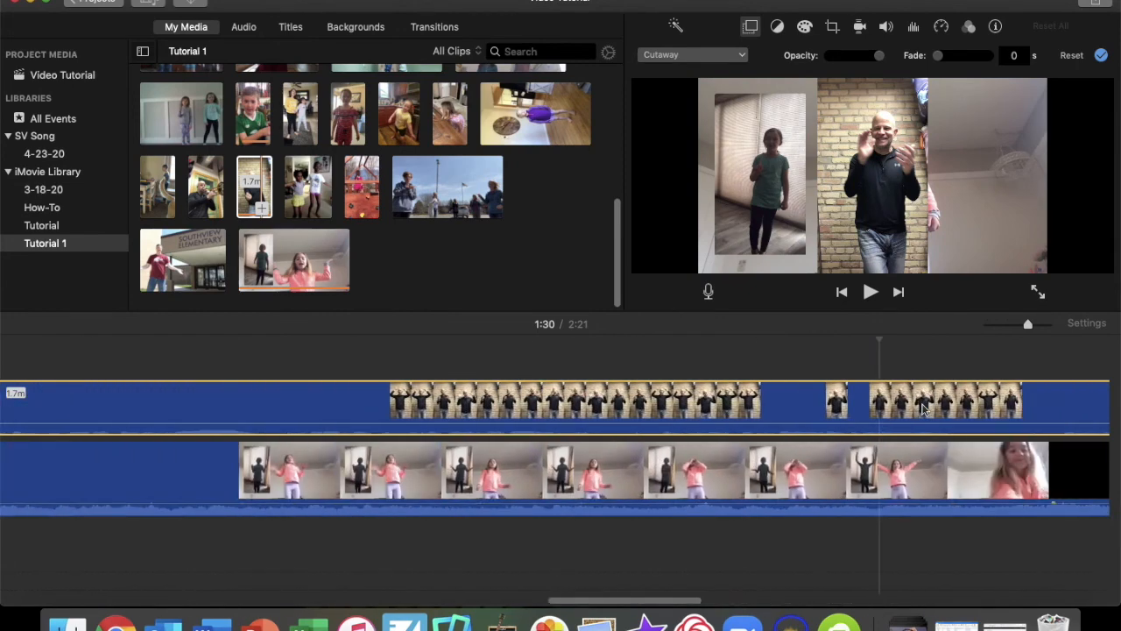
scroll(921, 409, right, 6)
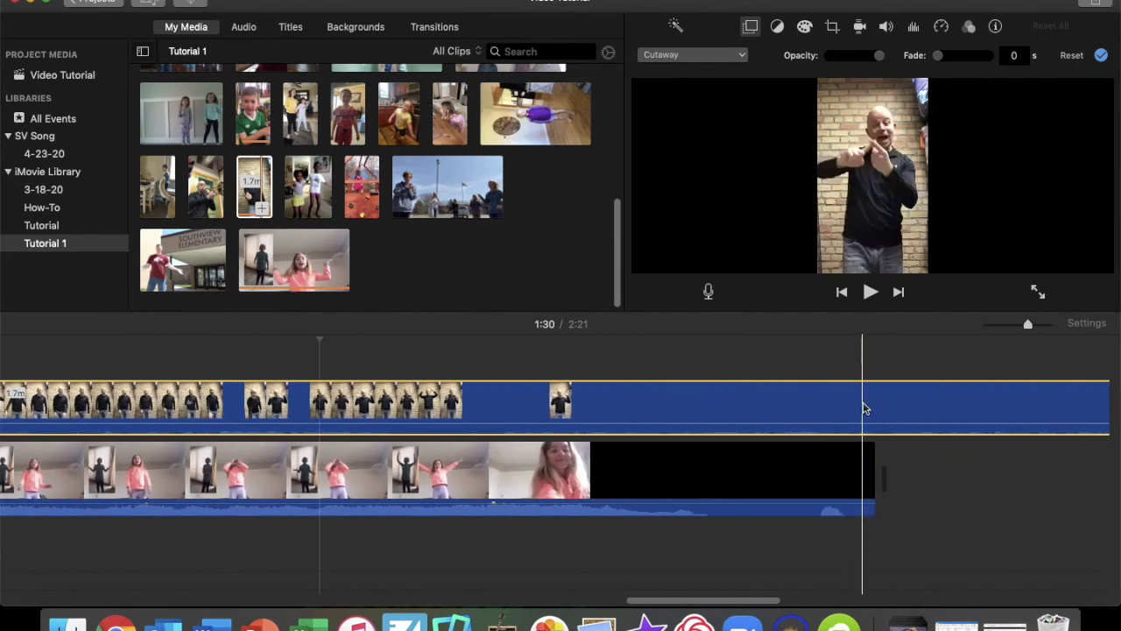
click(864, 409)
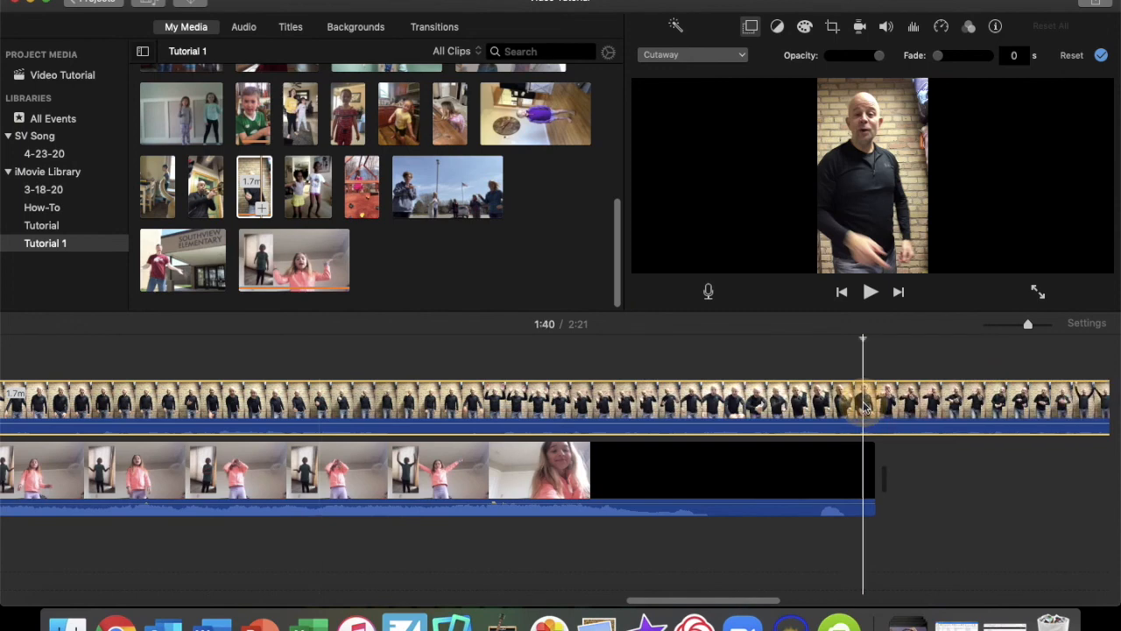
key(super+b)
click(910, 404)
key(Delete)
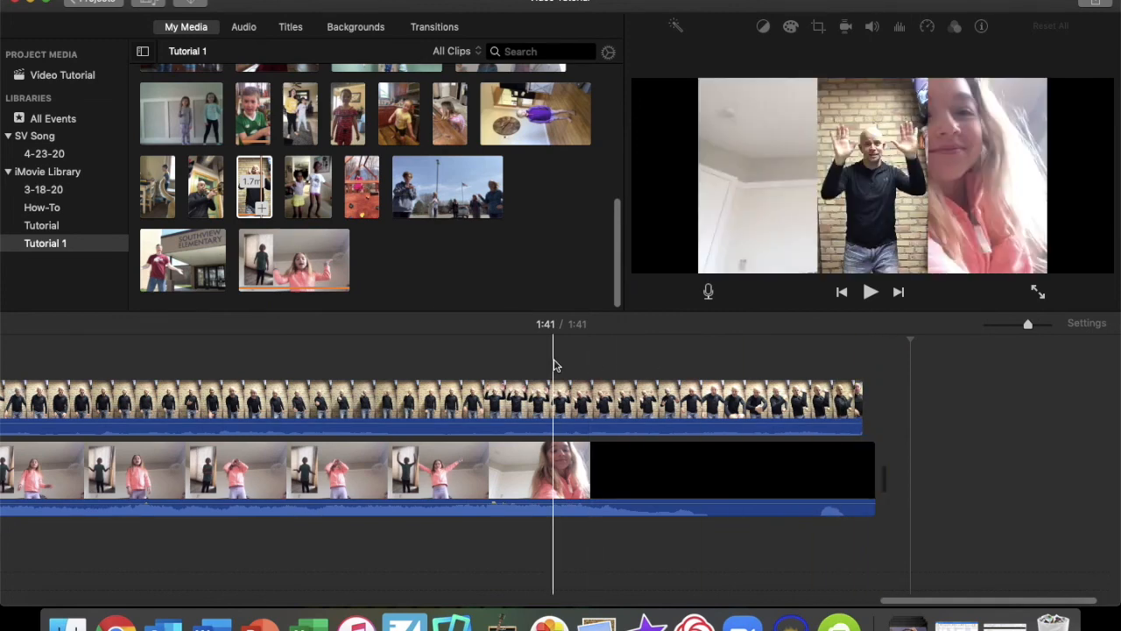
Set up a file export to the Desktop named Video Tutorial 02, and cancel it without saving
scroll(555, 364, right, 2)
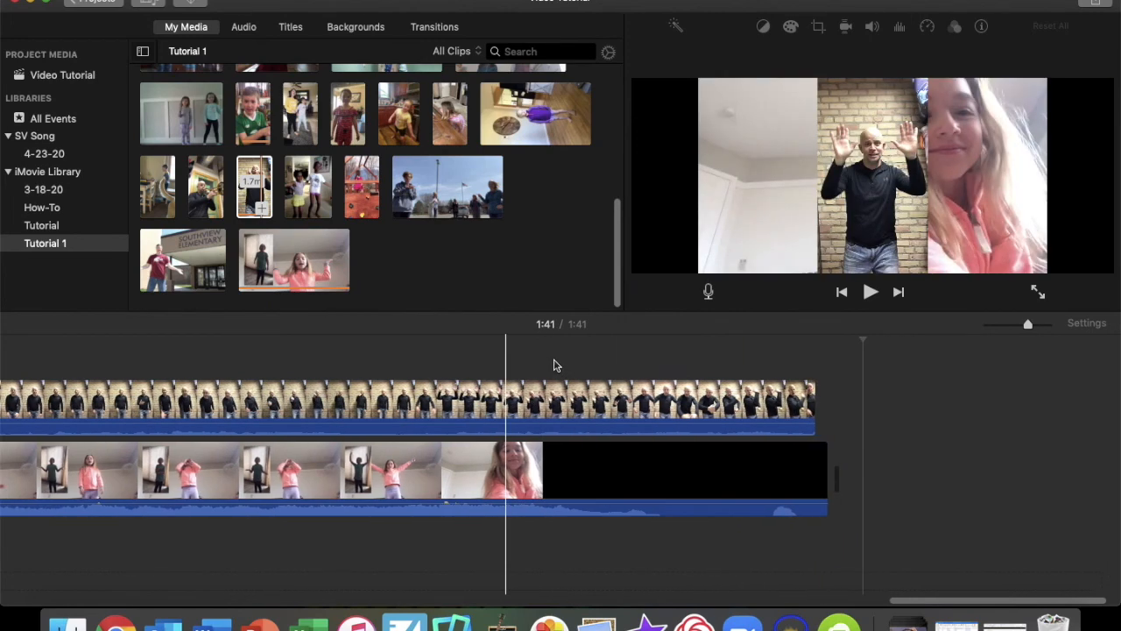
click(1097, 4)
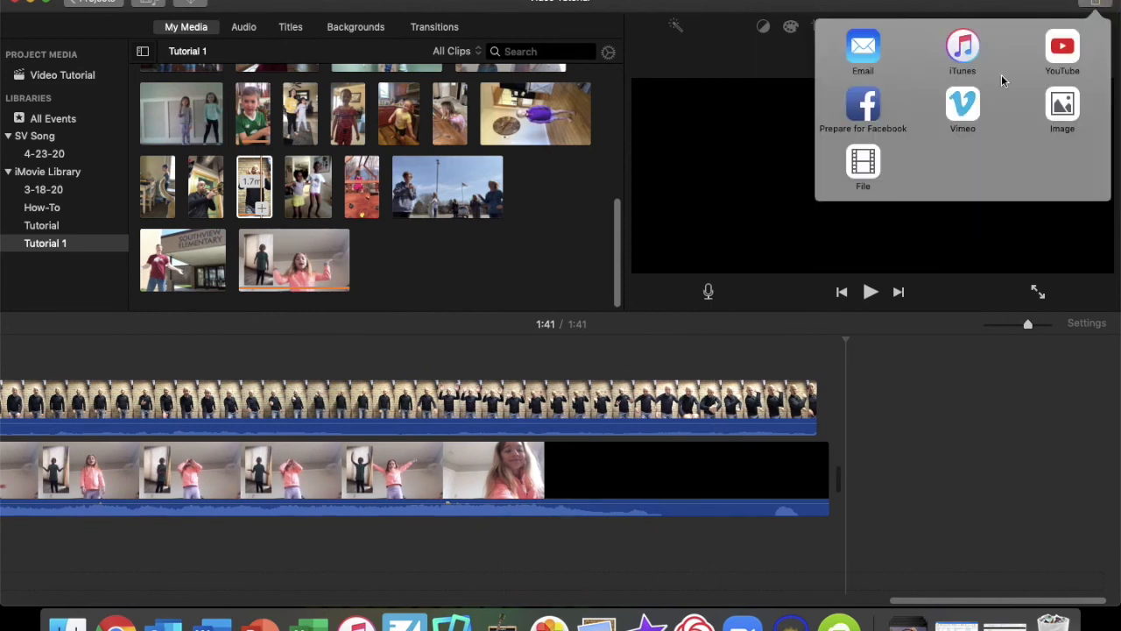
click(854, 172)
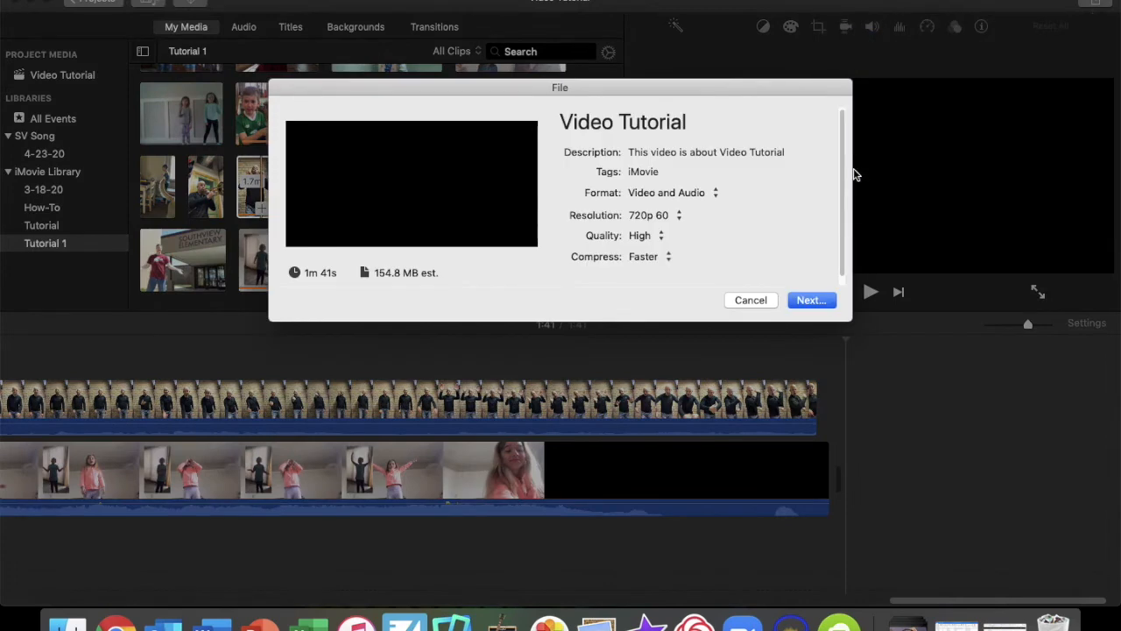
click(808, 299)
click(618, 116)
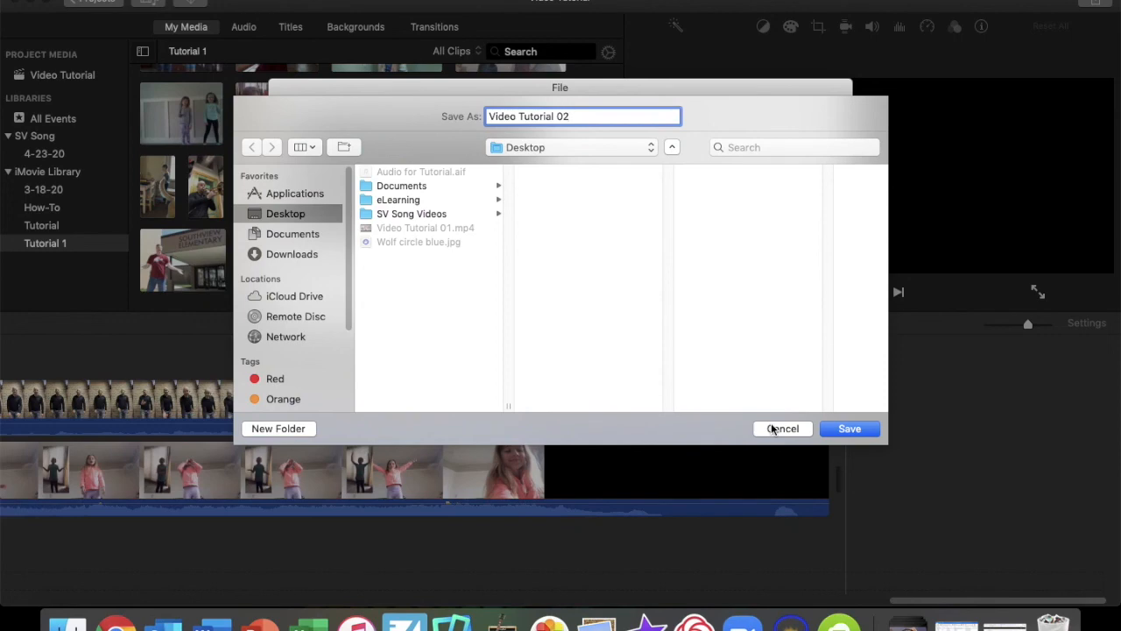
click(786, 425)
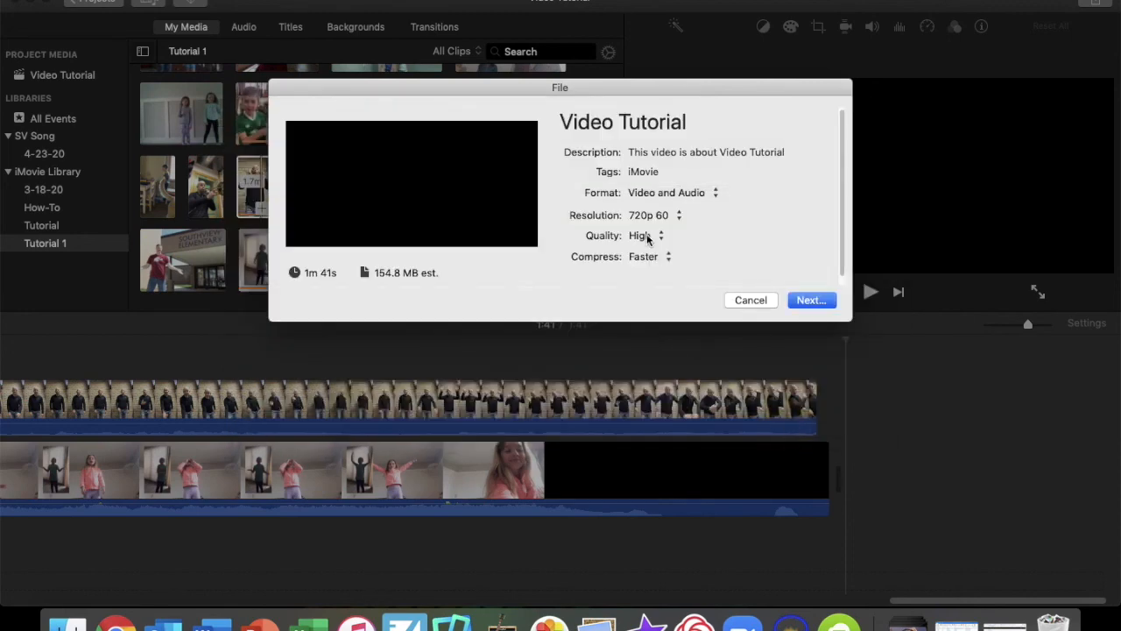
click(758, 299)
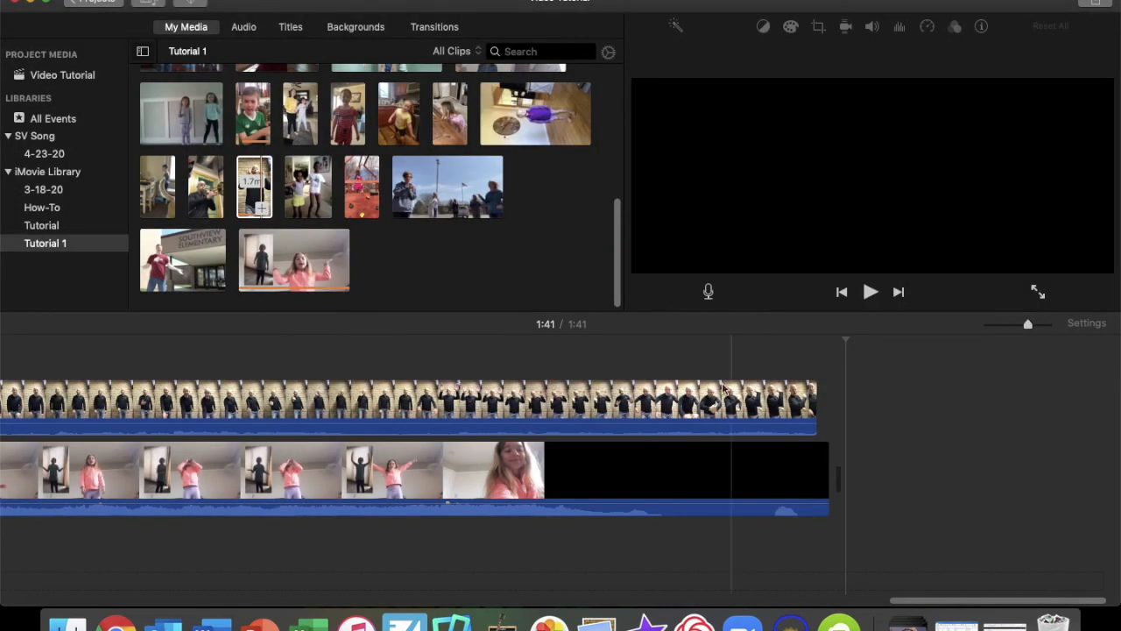
Set up a file export to the Desktop with FINAL added to the name Video Tutorial, and cancel it without saving
scroll(630, 493, left, 10)
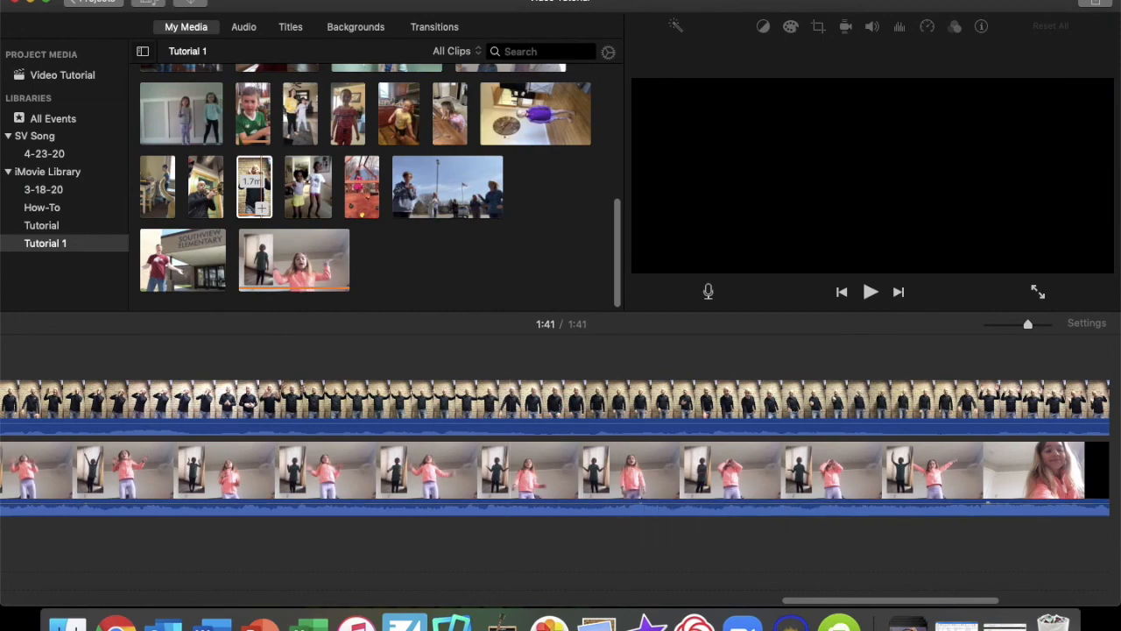
click(33, 5)
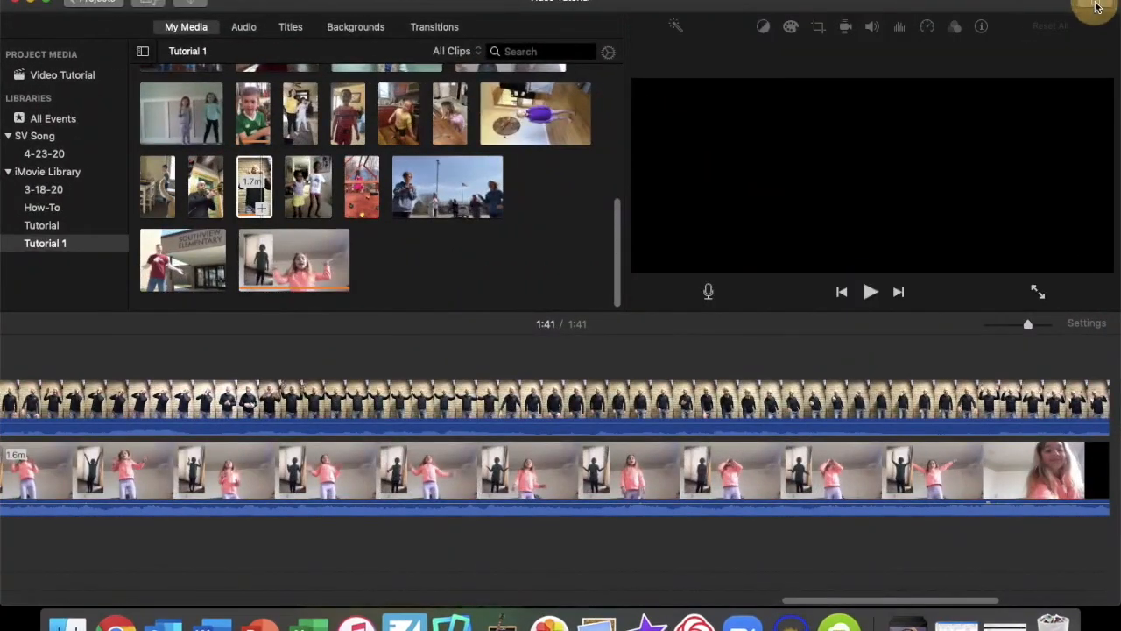
click(1097, 7)
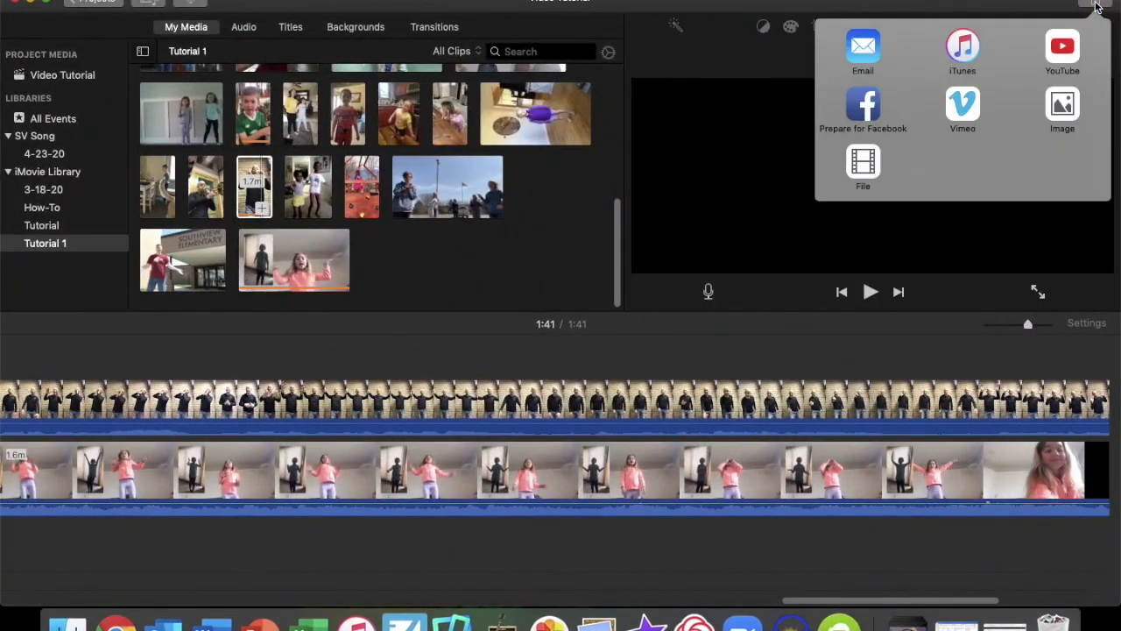
click(864, 167)
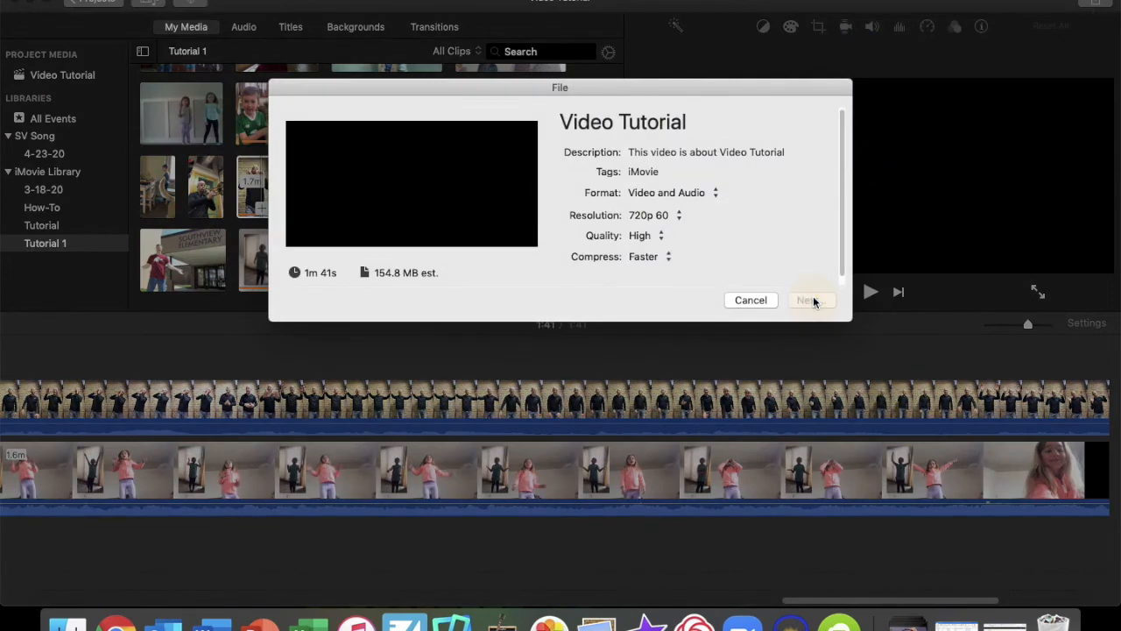
click(809, 300)
click(582, 119)
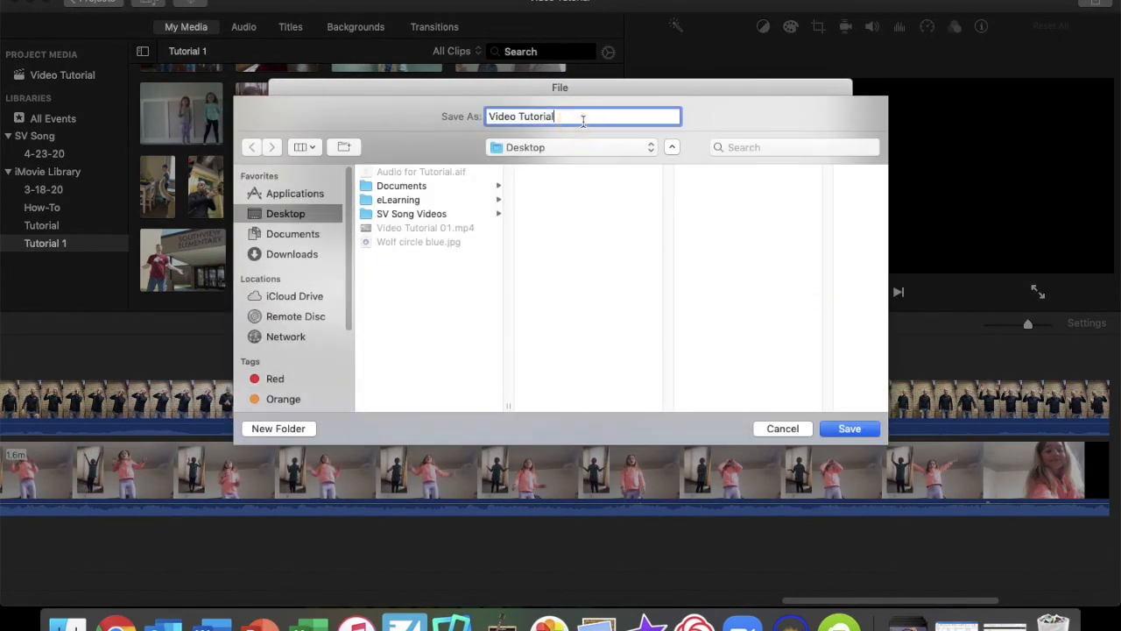
text(FINAL)
click(787, 434)
click(764, 300)
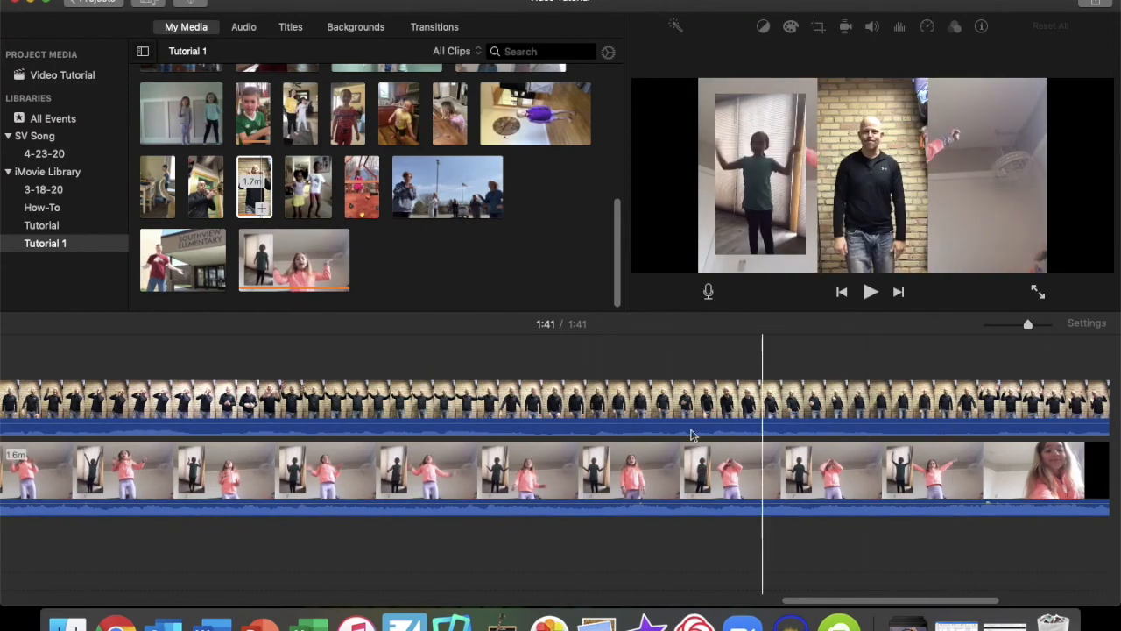
Preview the opening of the project in full screen, stopping at about 0:18 and returning to the editor
scroll(738, 438, right, 5)
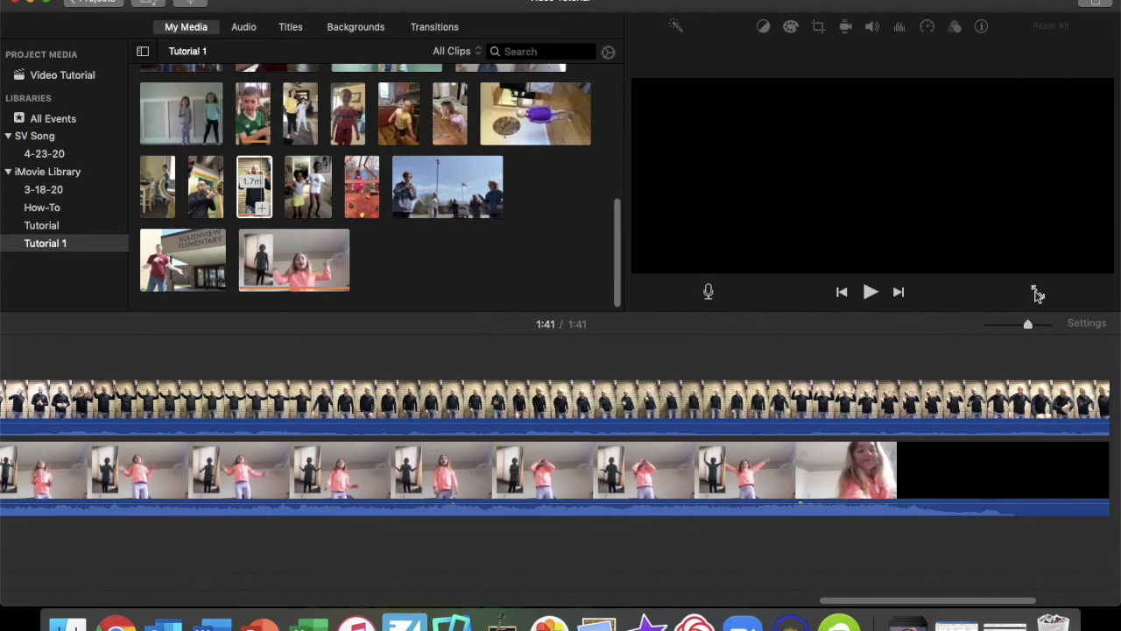
click(1036, 295)
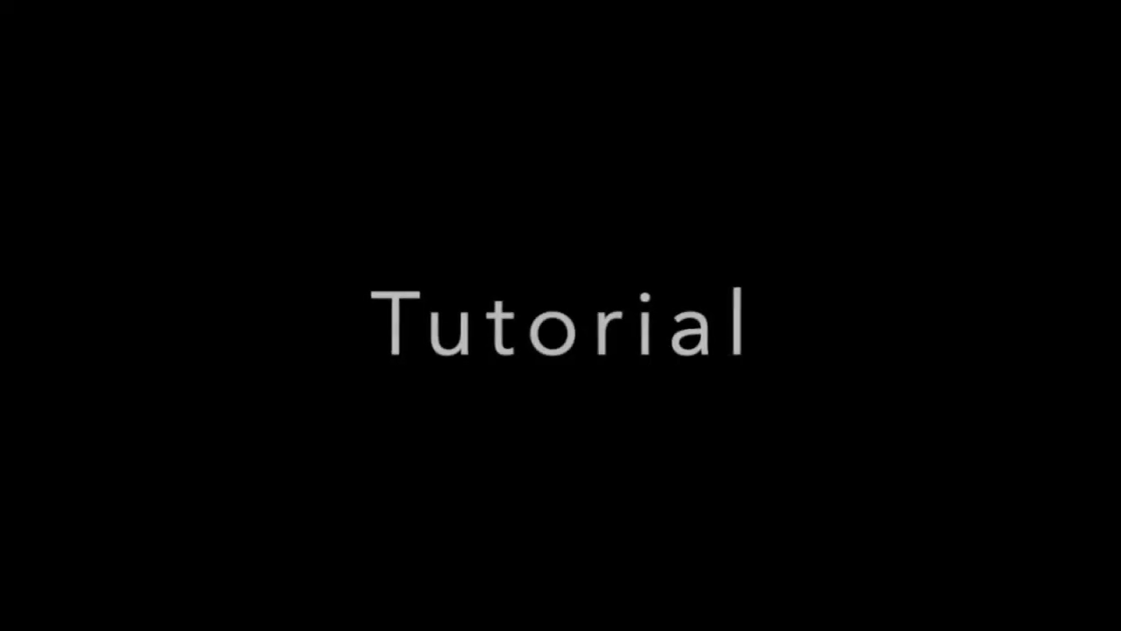
mouse_move(978, 323)
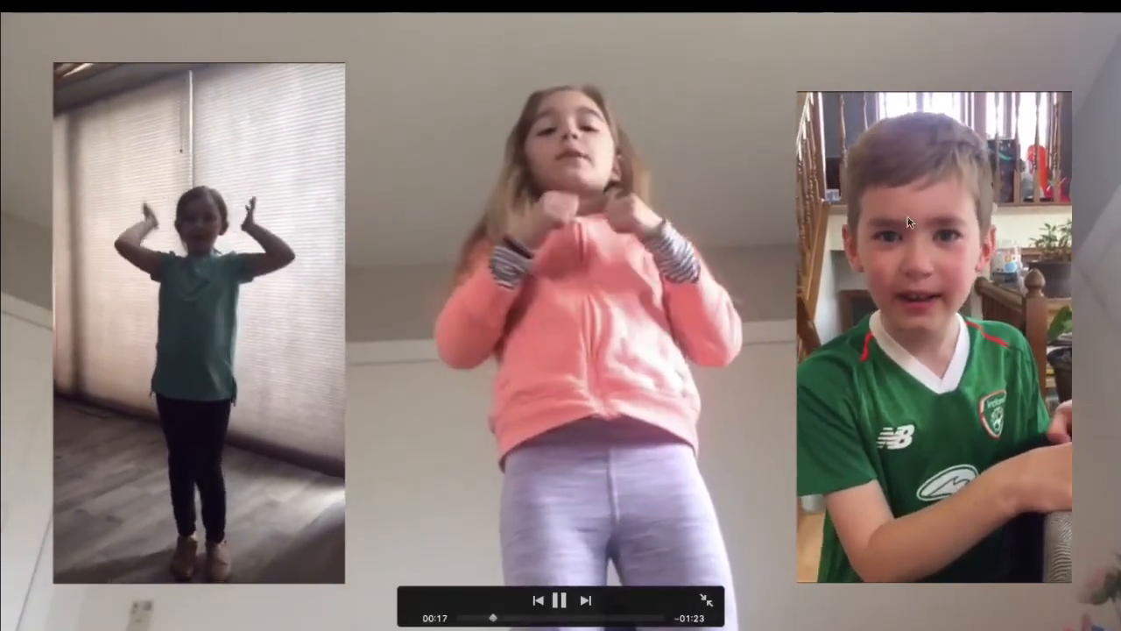
key(space)
key(Escape)
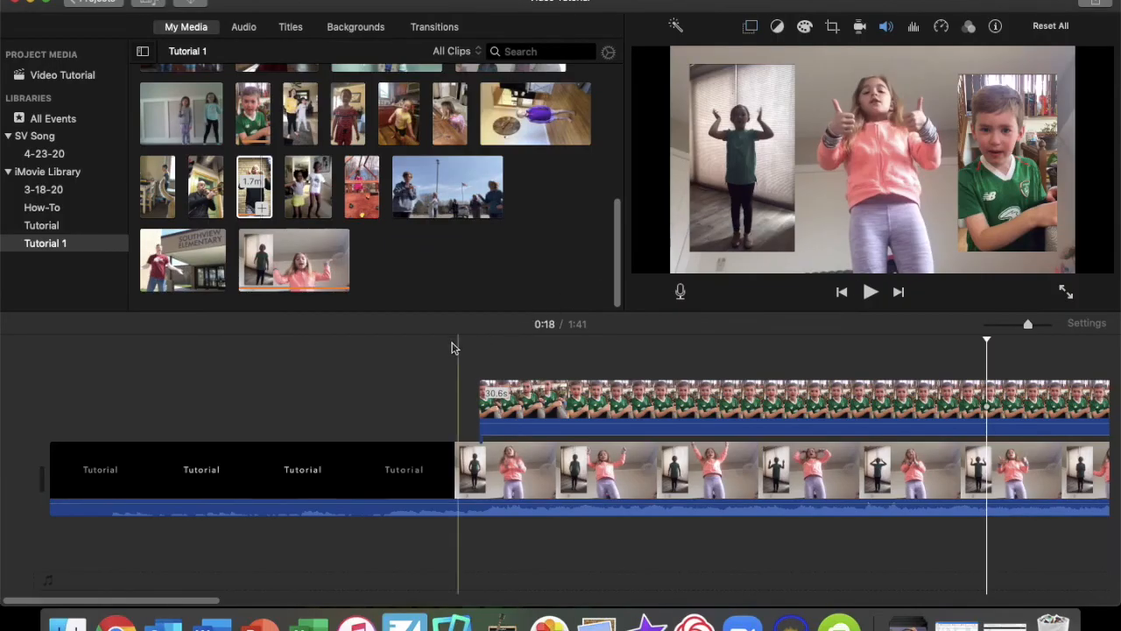